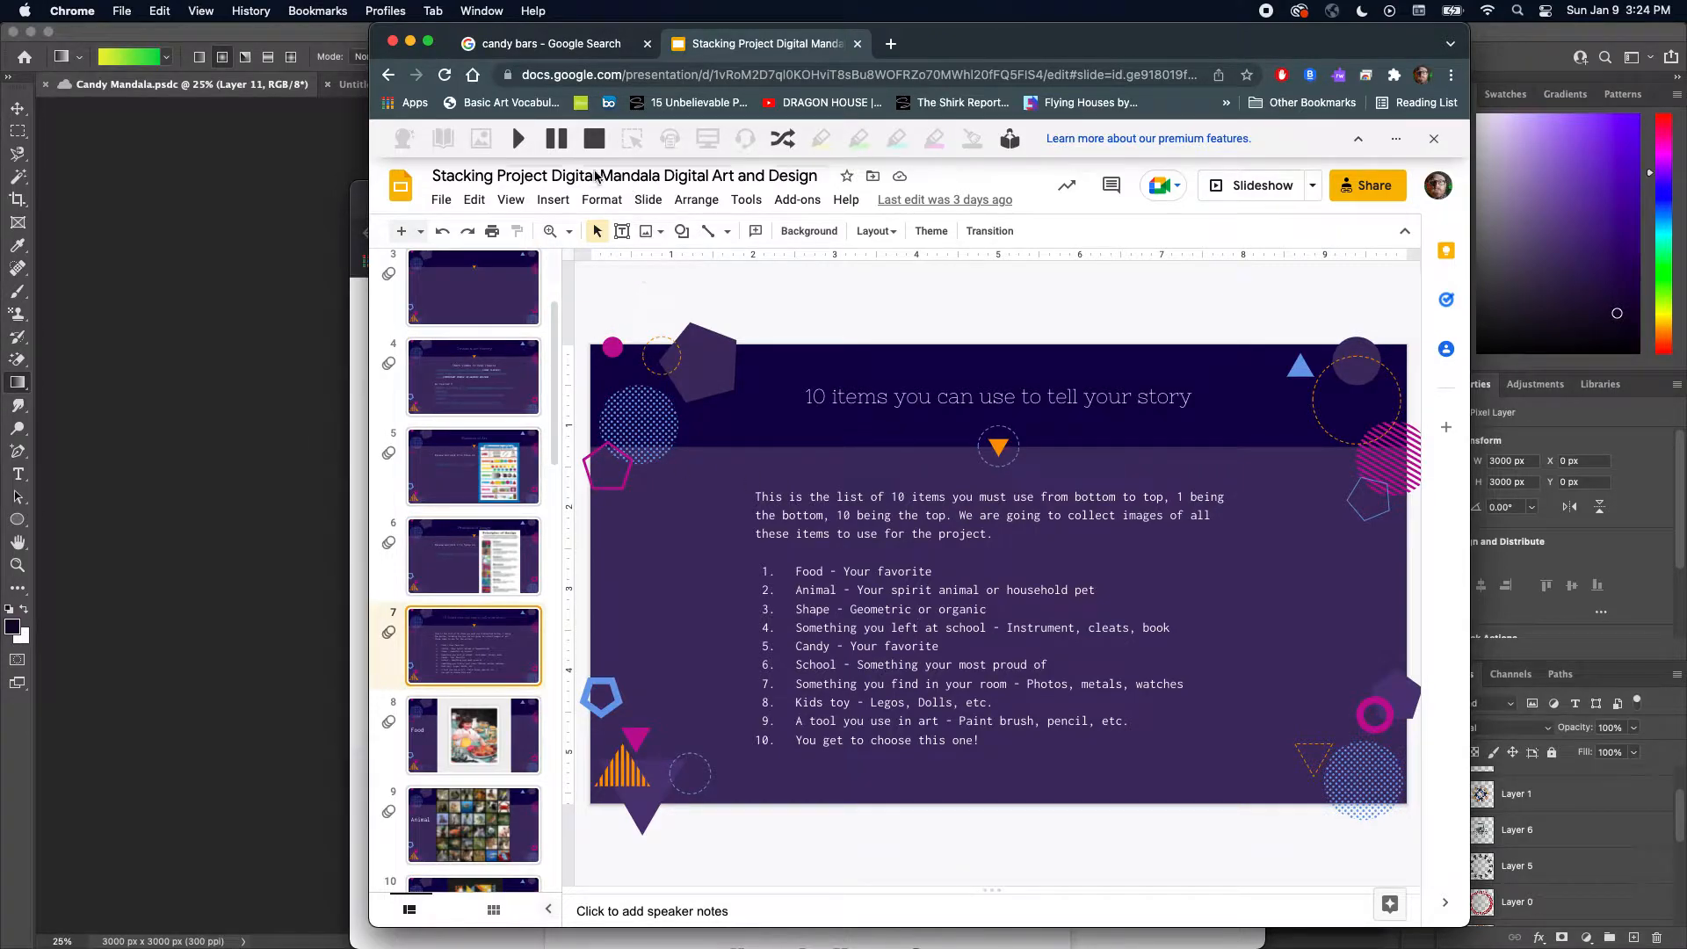
Switch to the candy bars image search, scroll through the results and select the Twix caramel candy bar image
click(580, 40)
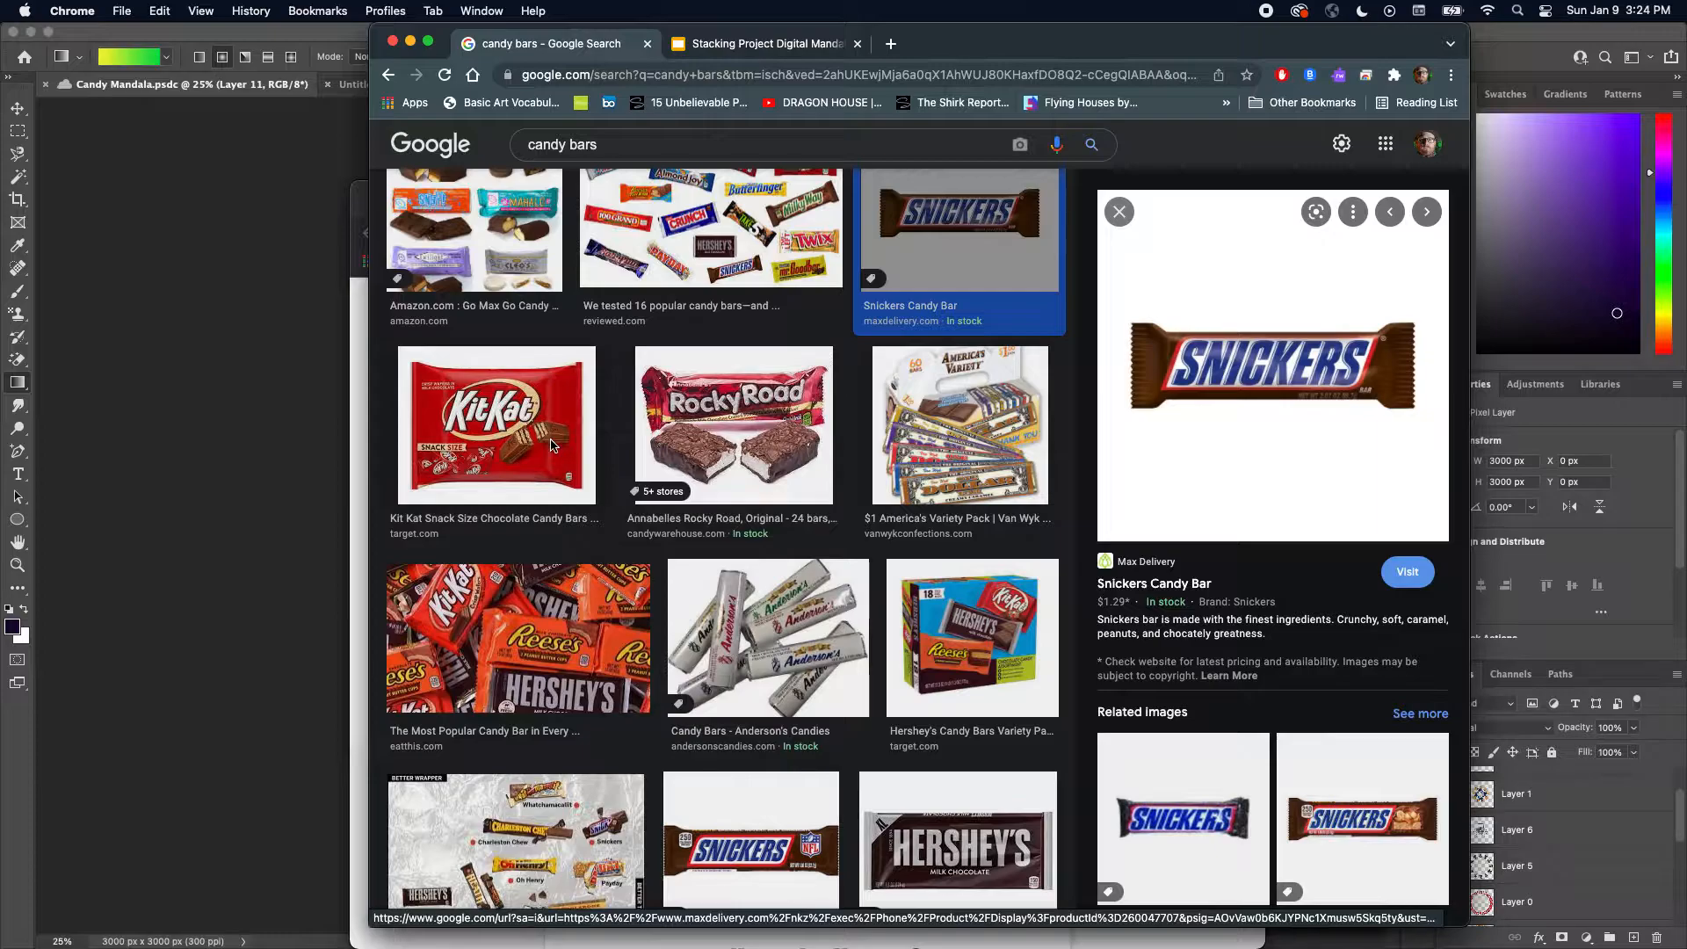
scroll(551, 445, down, 3)
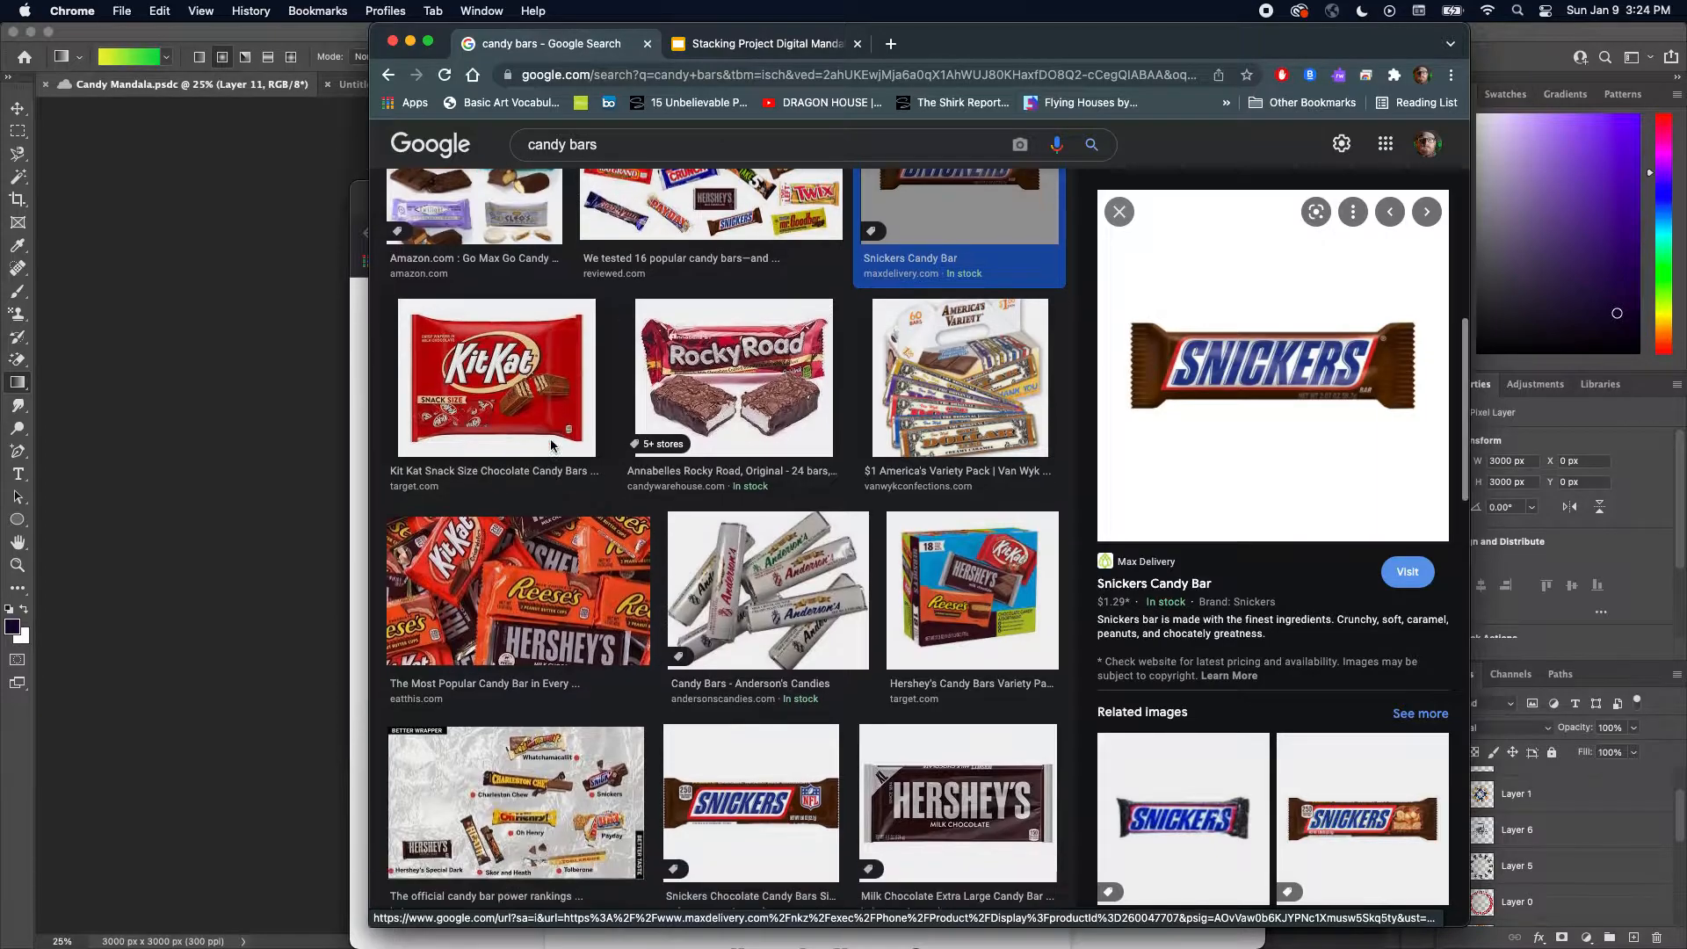
scroll(551, 446, down, 4)
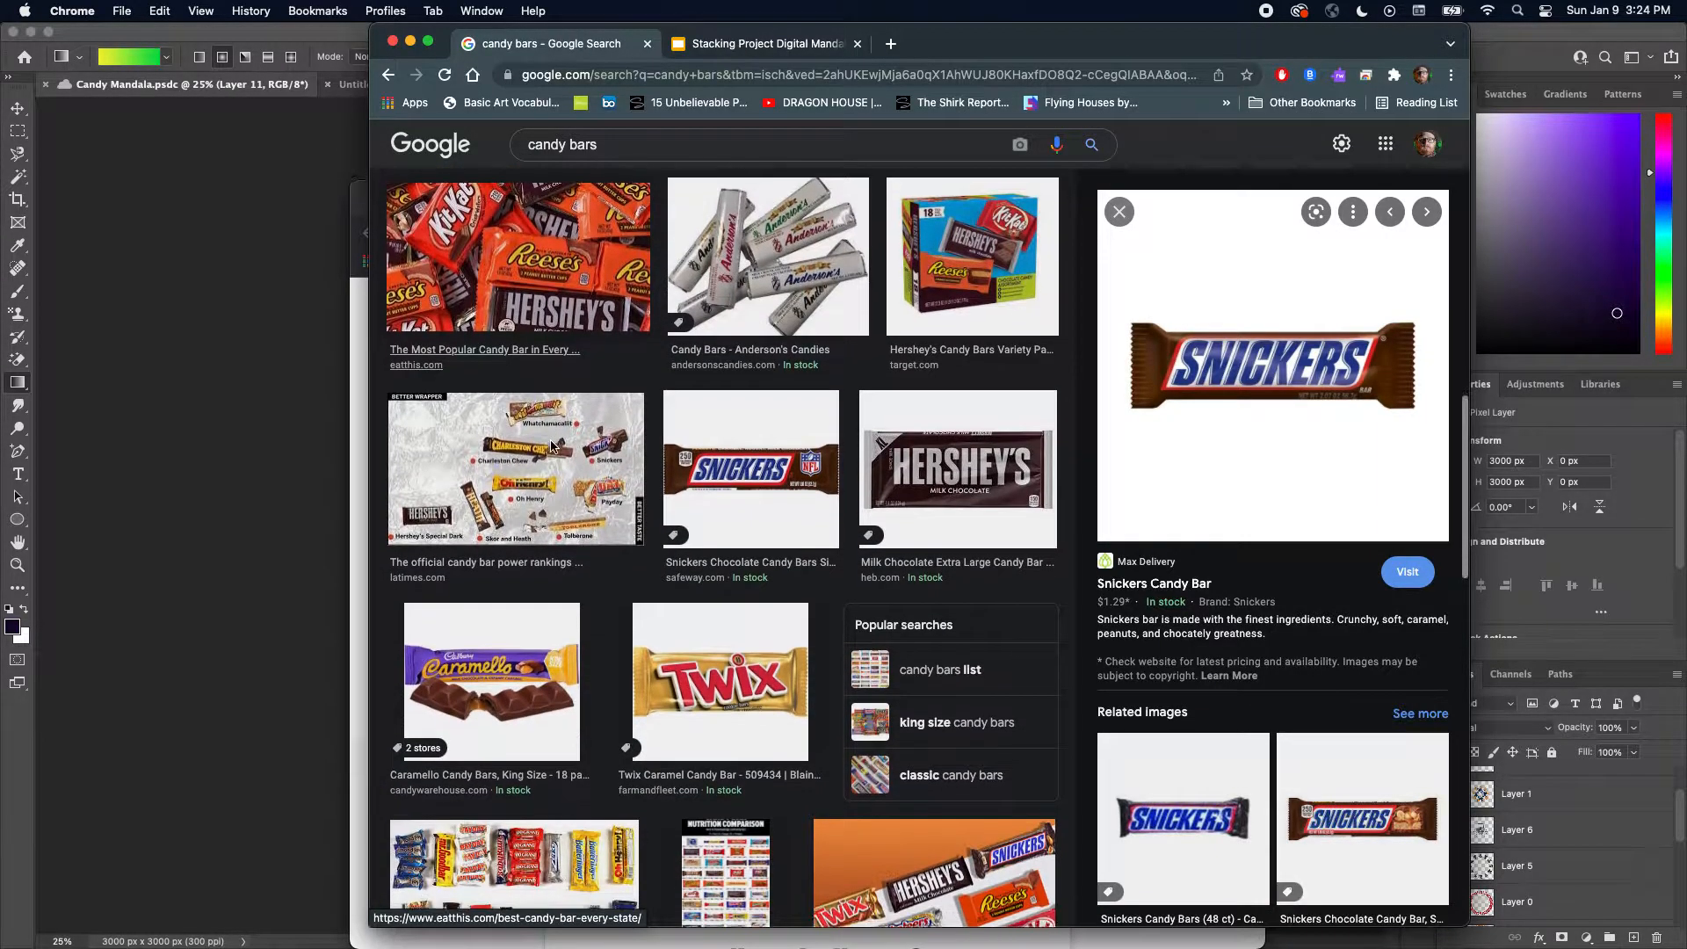
scroll(551, 445, down, 1)
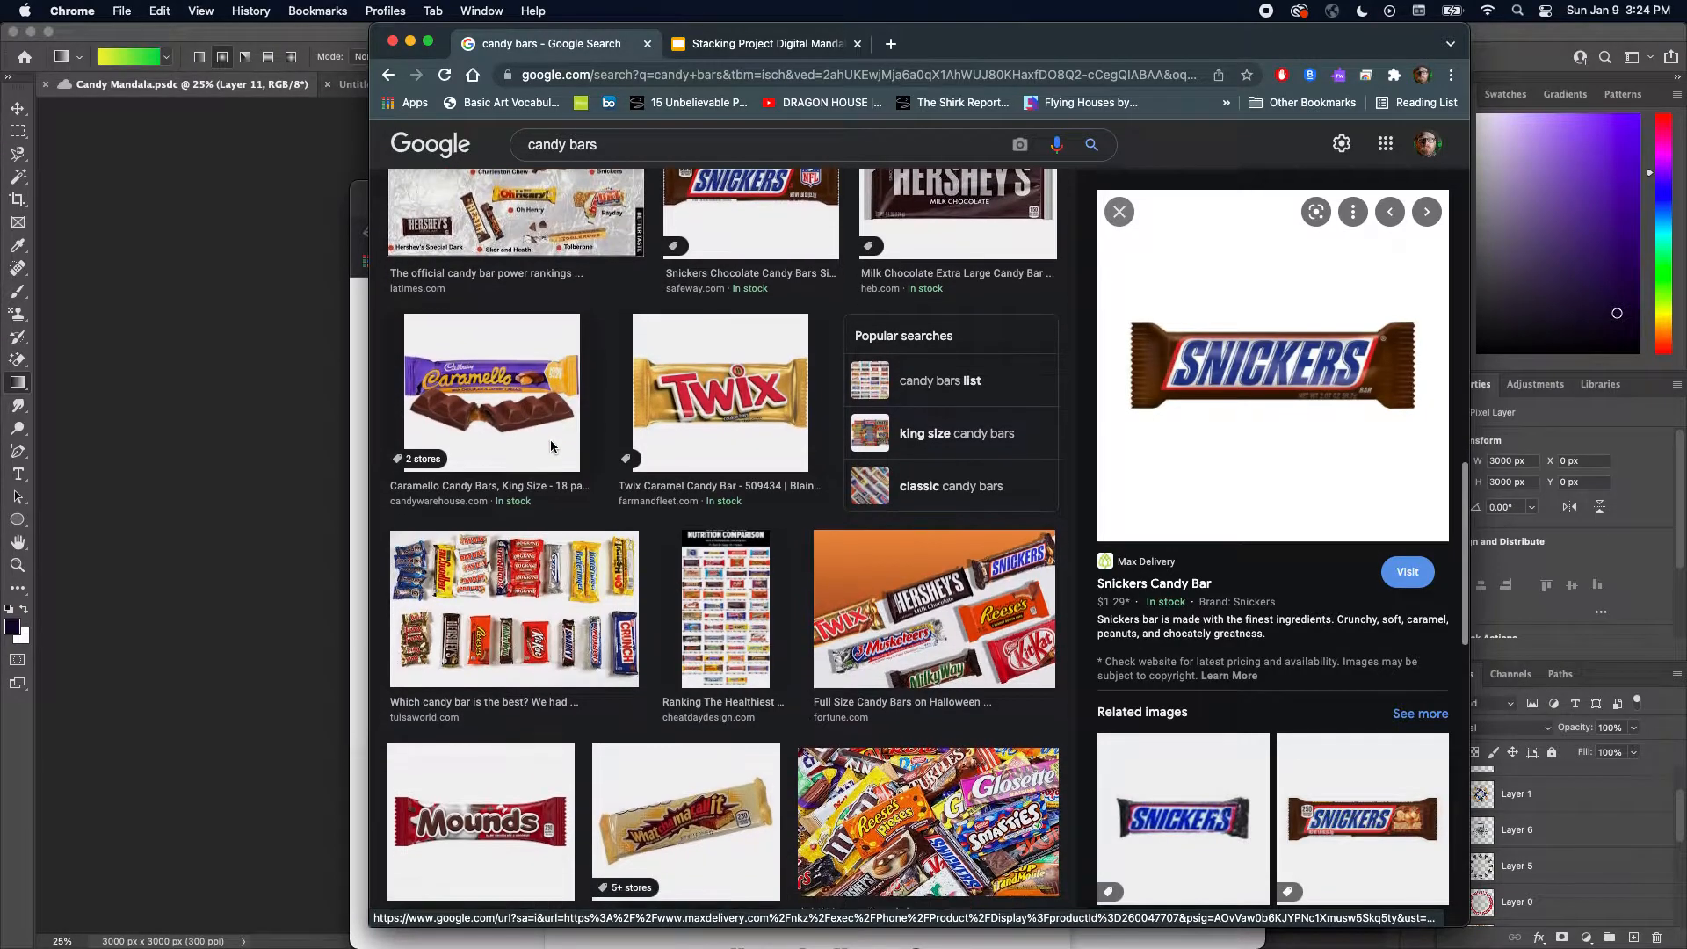
click(725, 430)
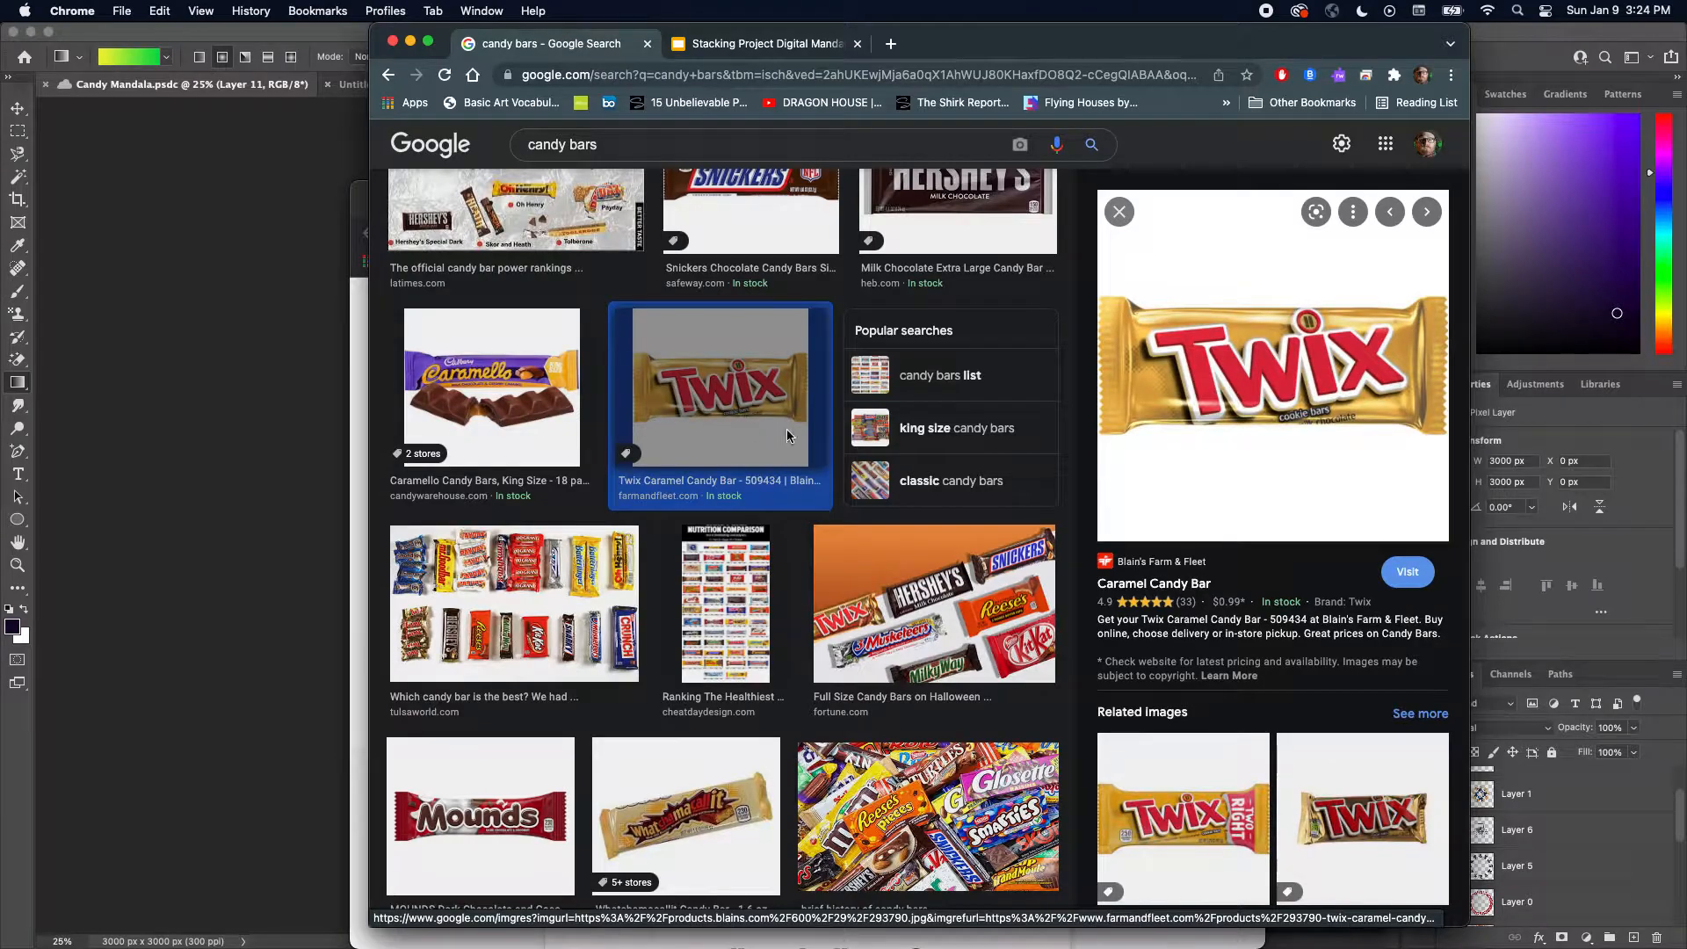
Check the Mouse Point & Click settings in System Preferences and close the window
right_click(1183, 436)
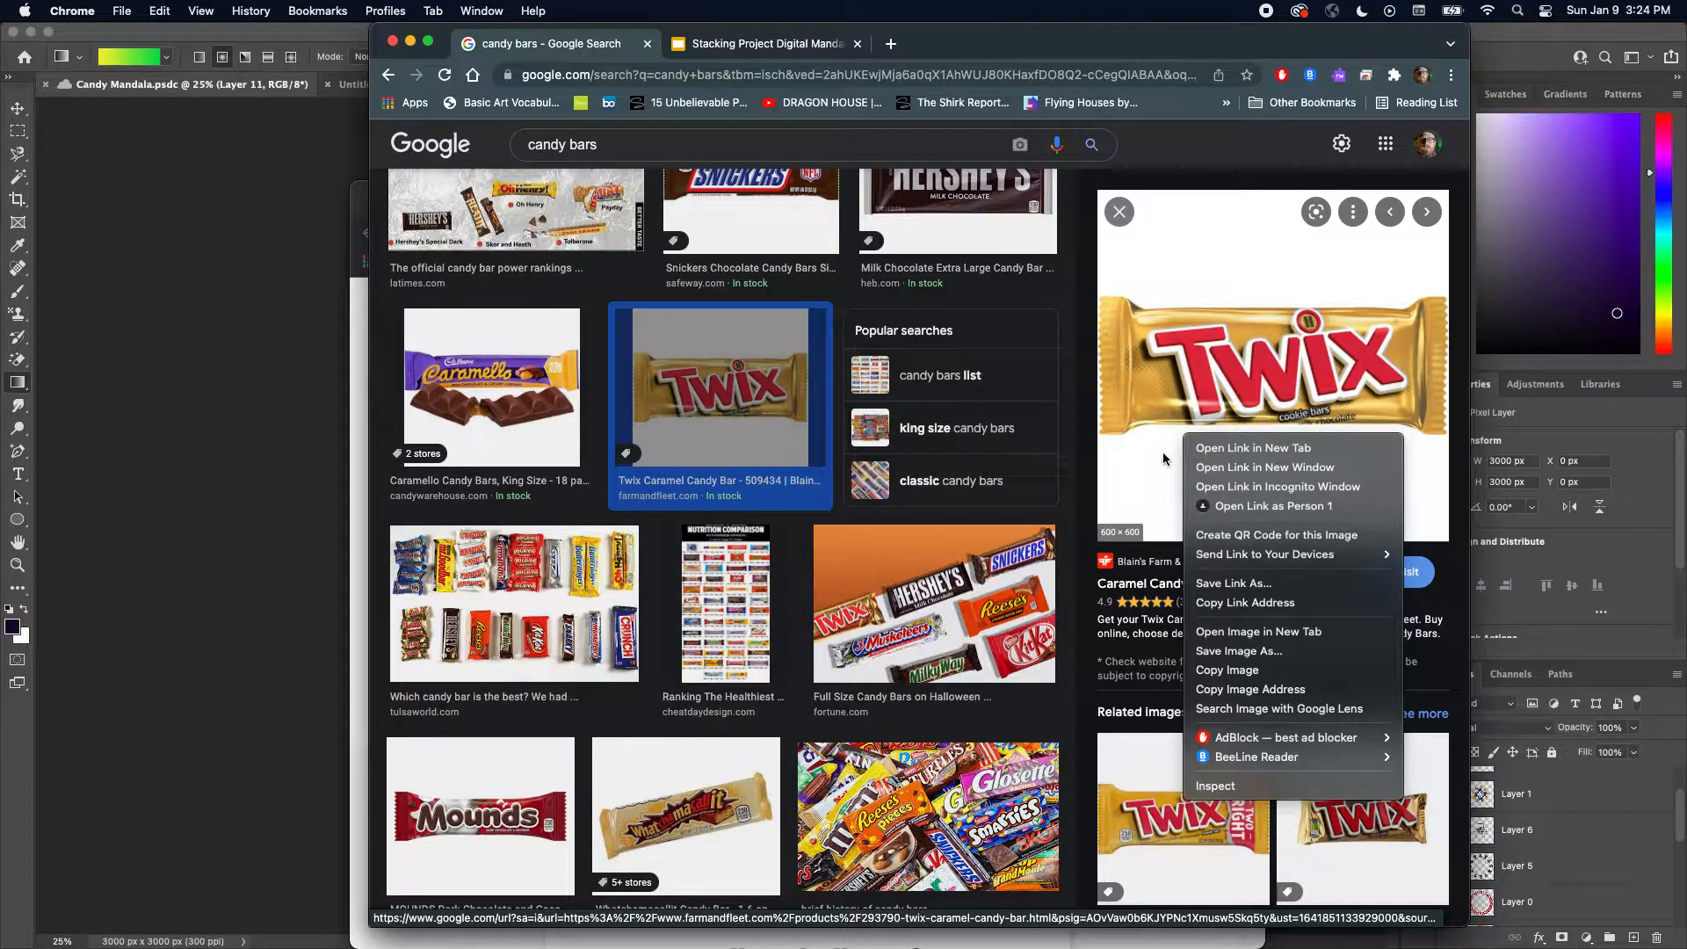
click(1164, 449)
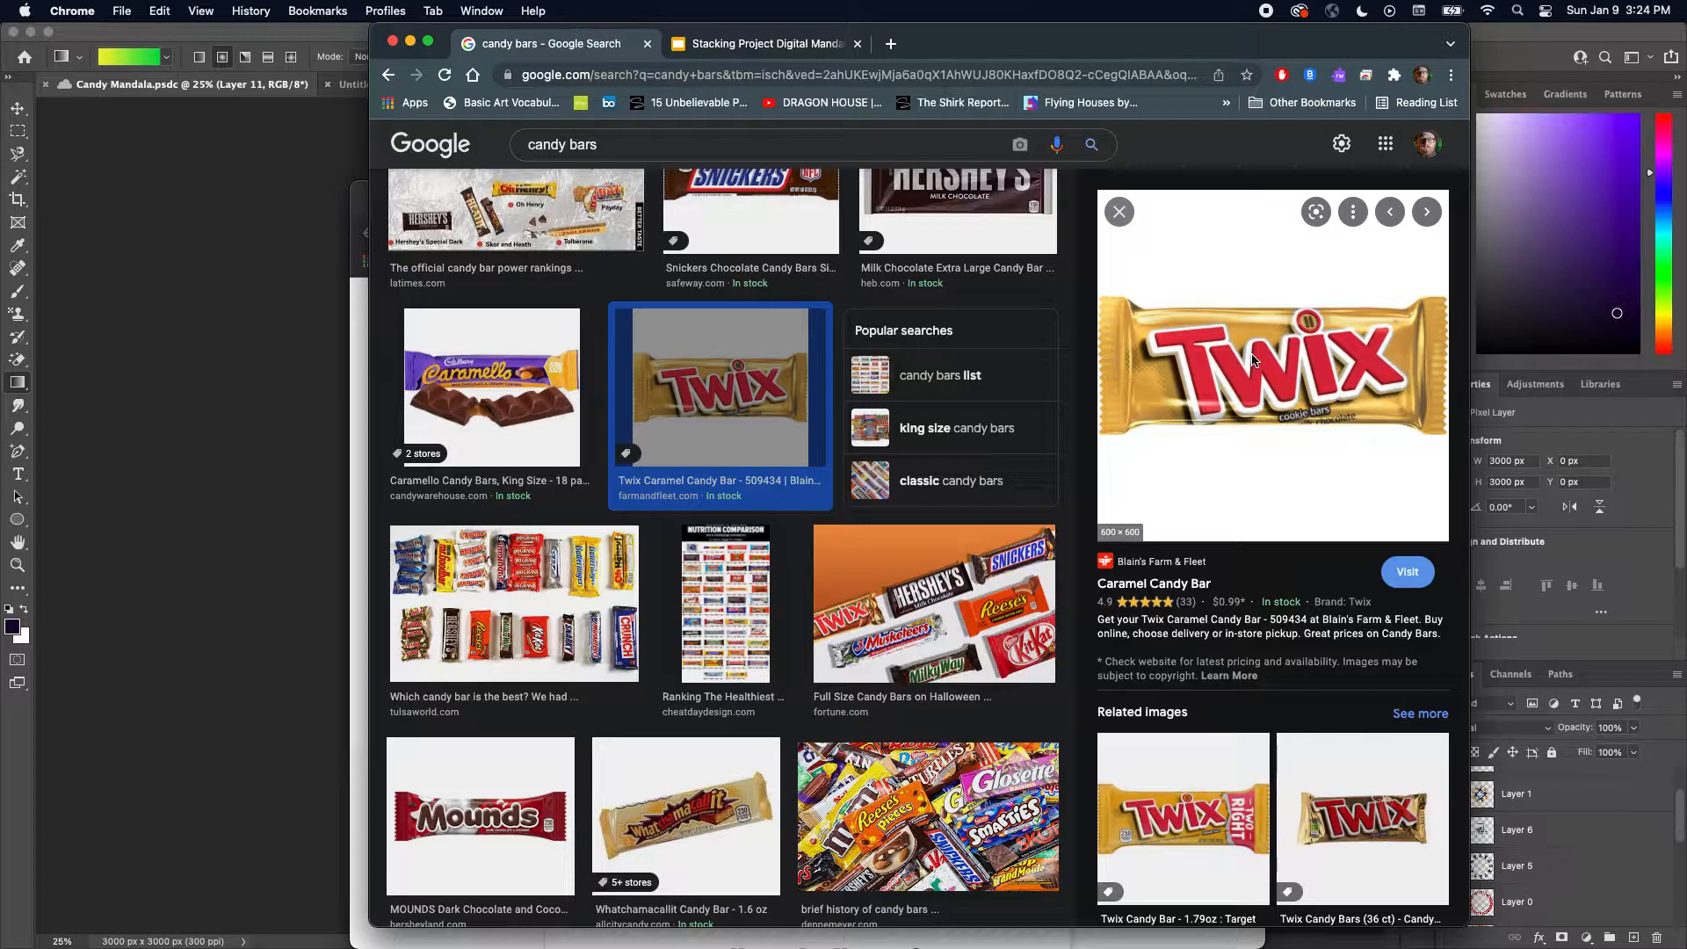
click(26, 11)
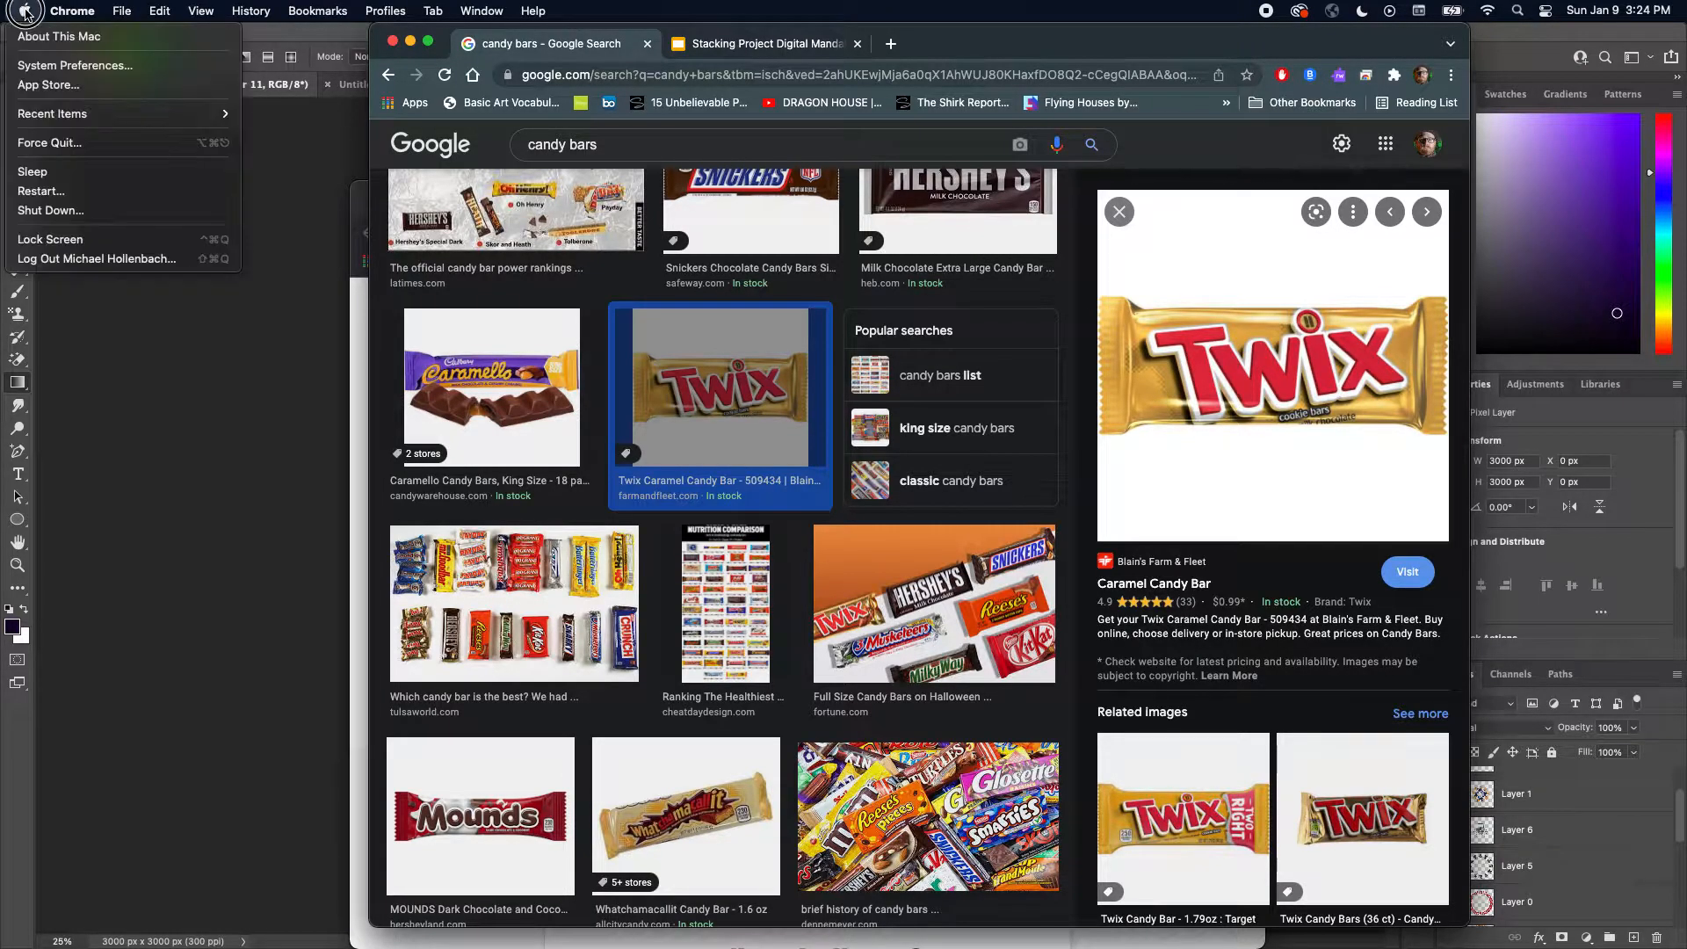
click(80, 66)
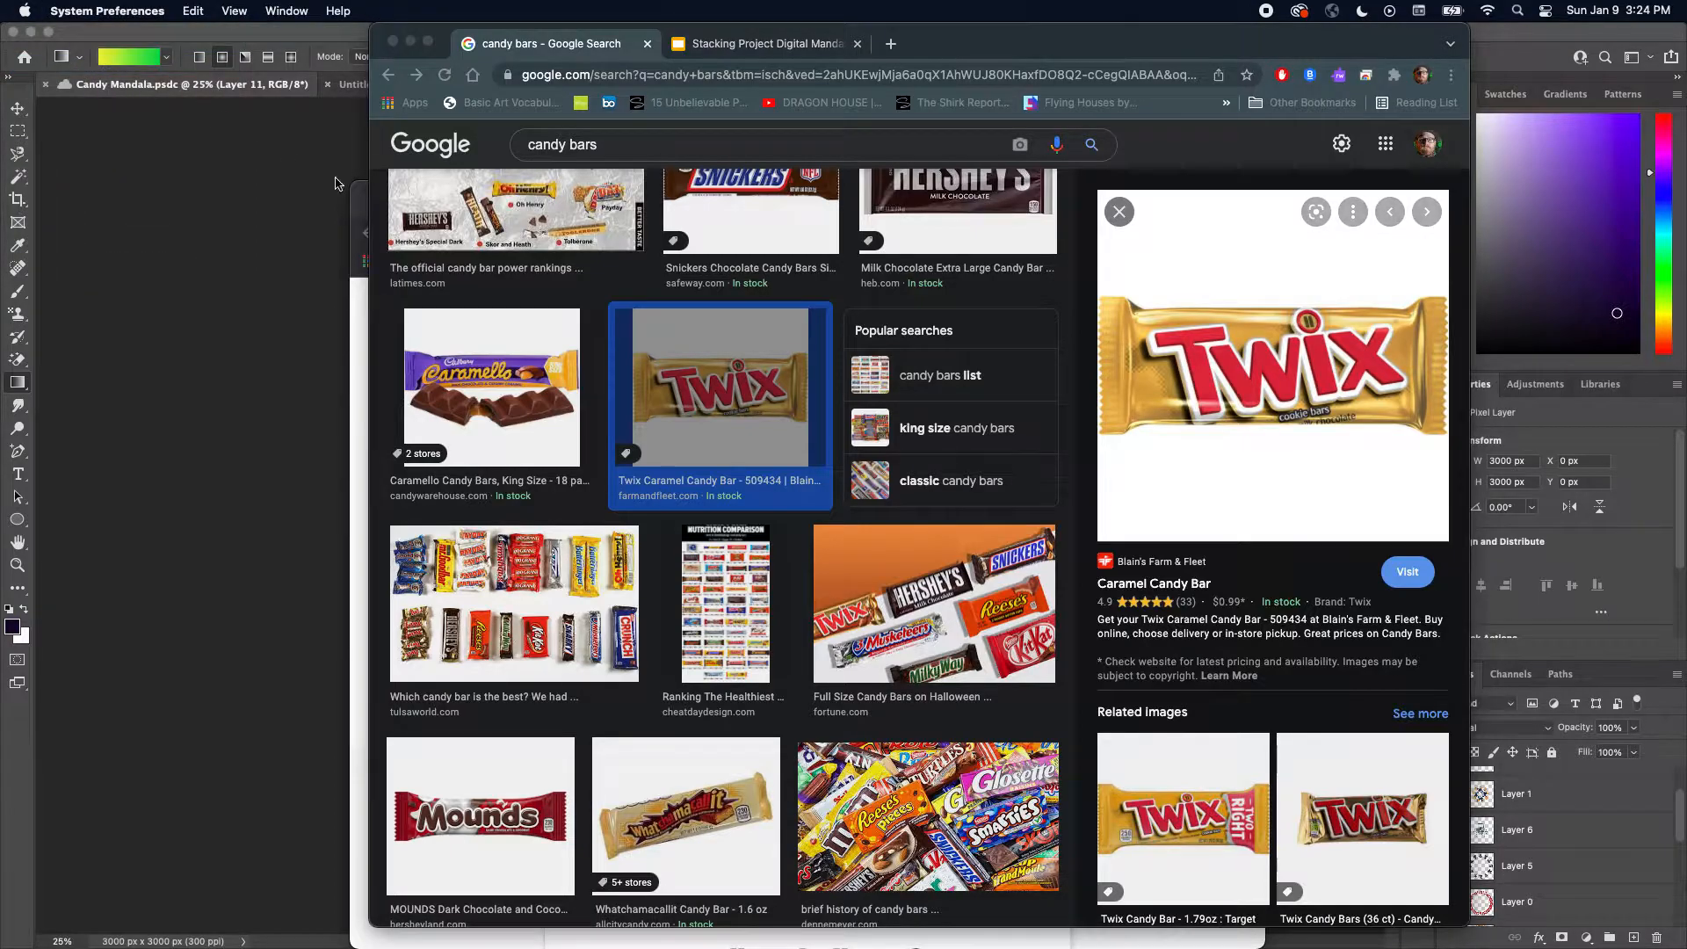
click(1283, 383)
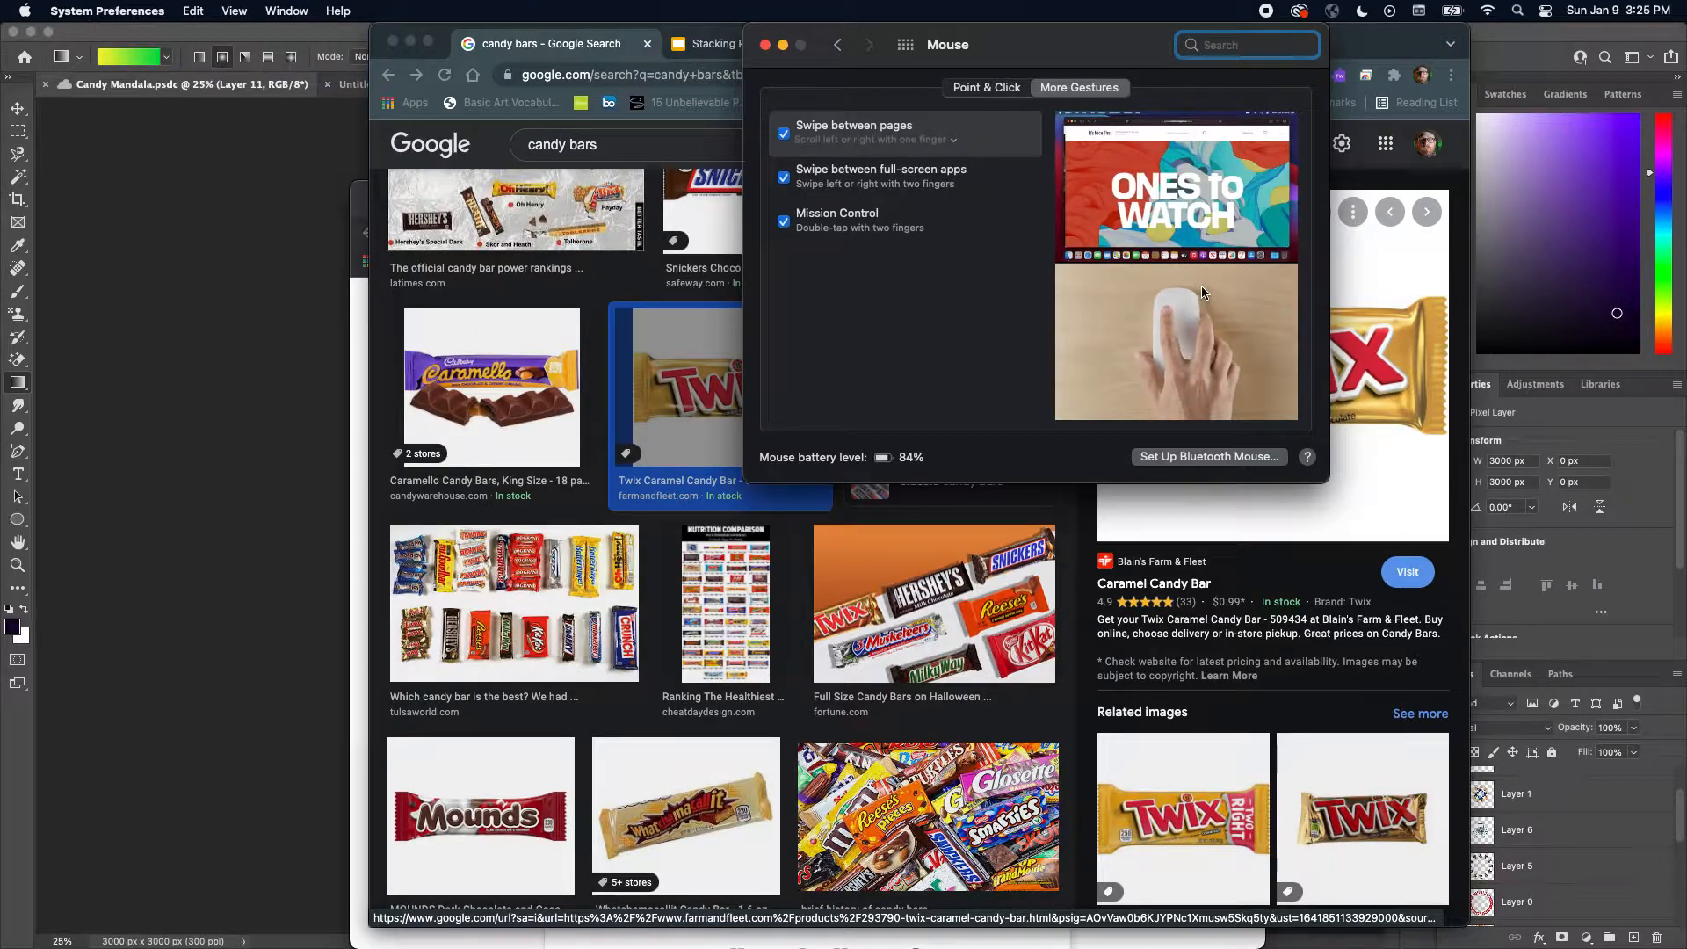
click(999, 89)
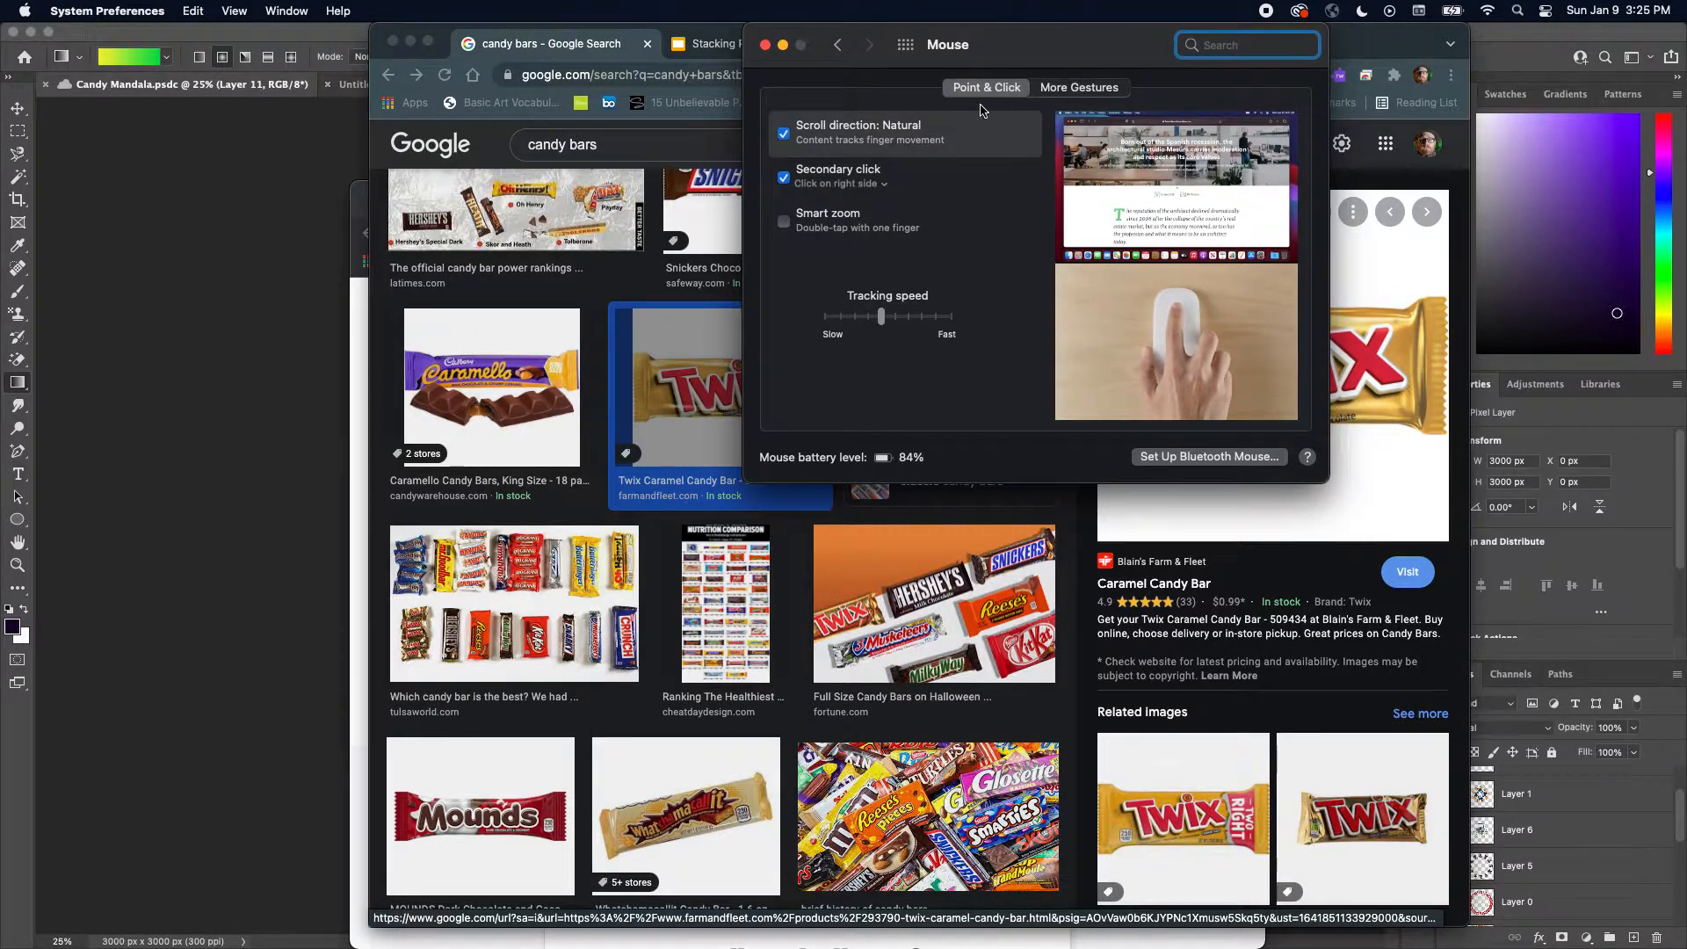
mouse_move(845, 181)
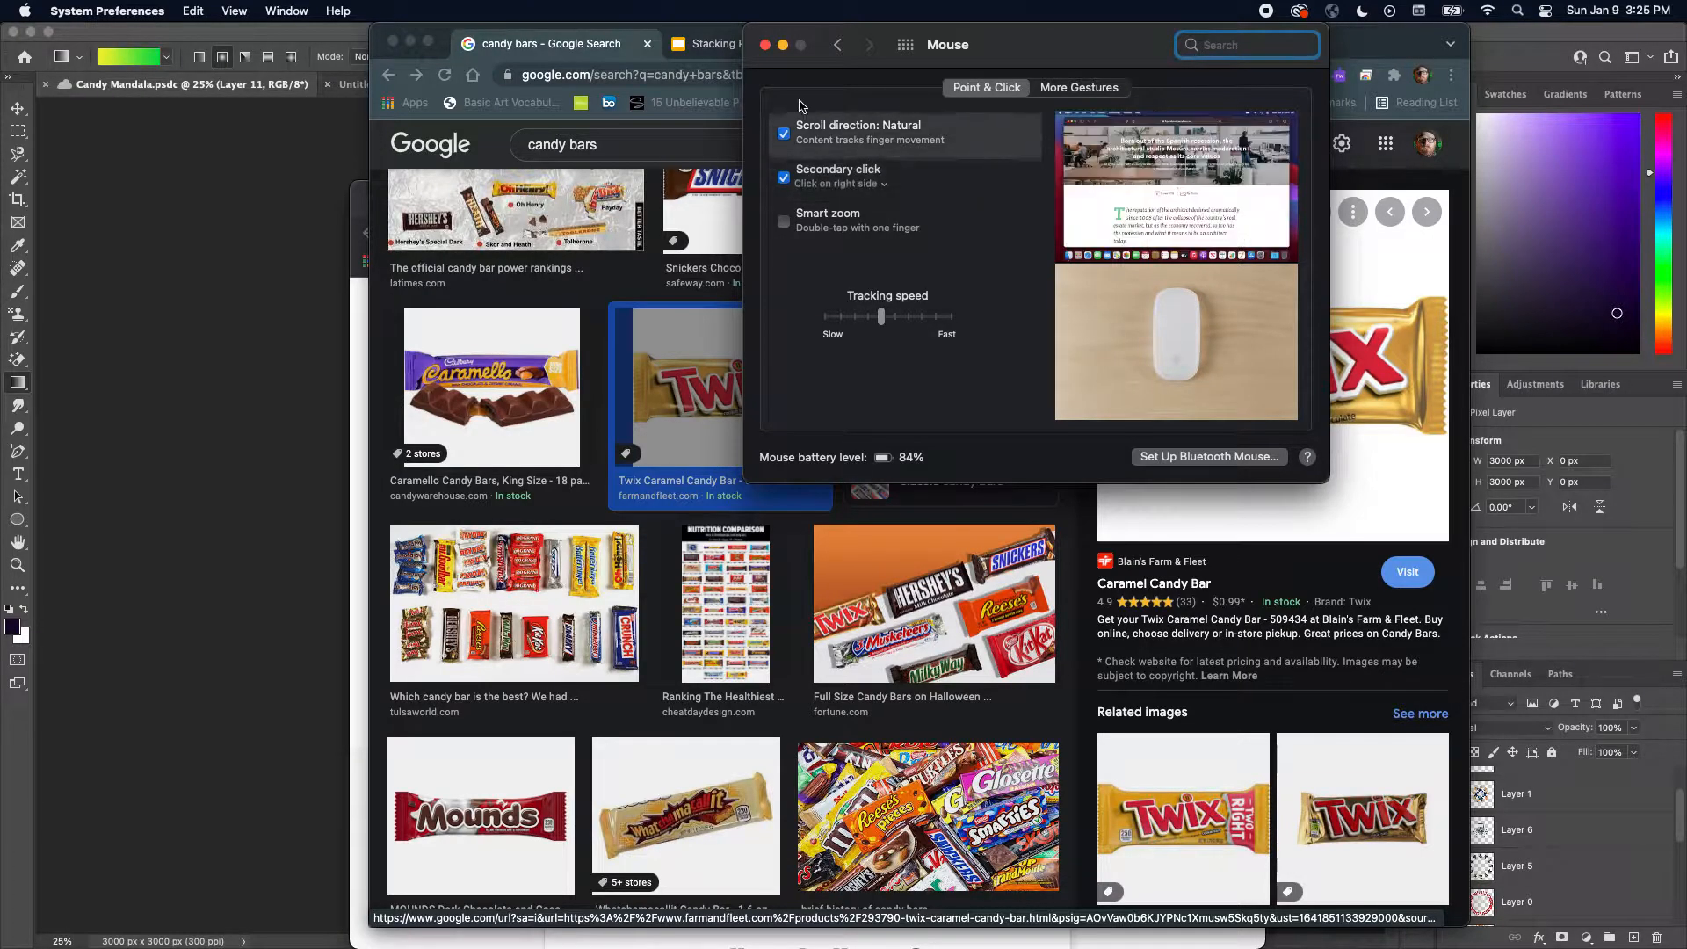
click(766, 47)
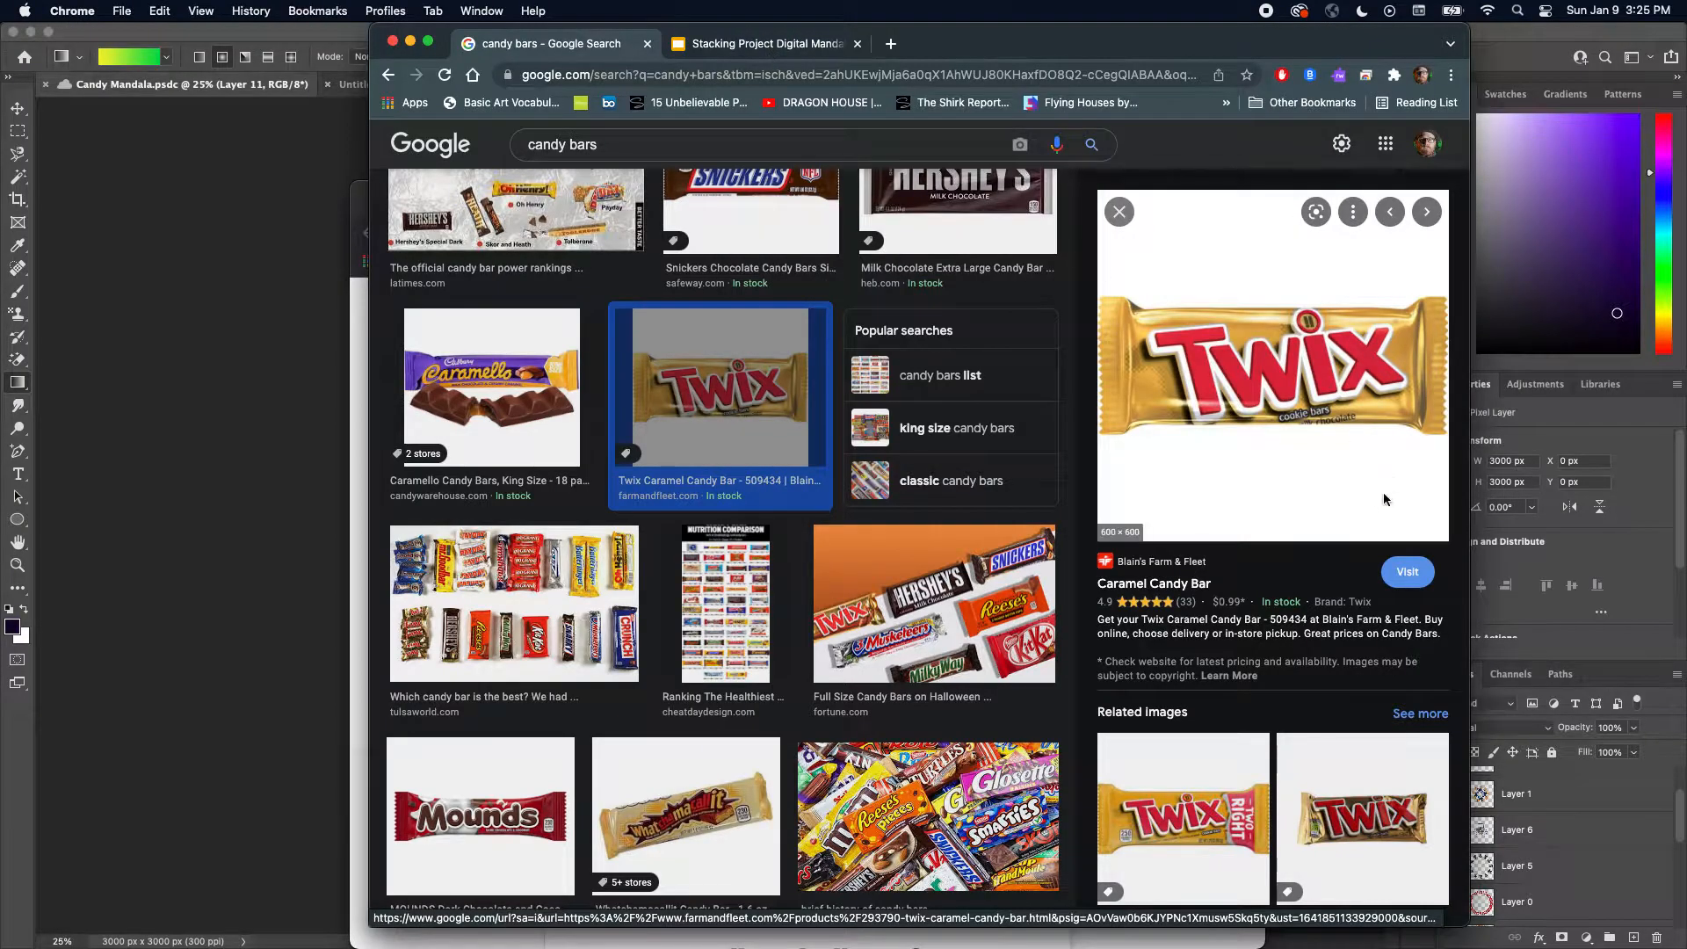
Copy the Twix image and switch to the Untitled-1 document in Photoshop
right_click(1337, 473)
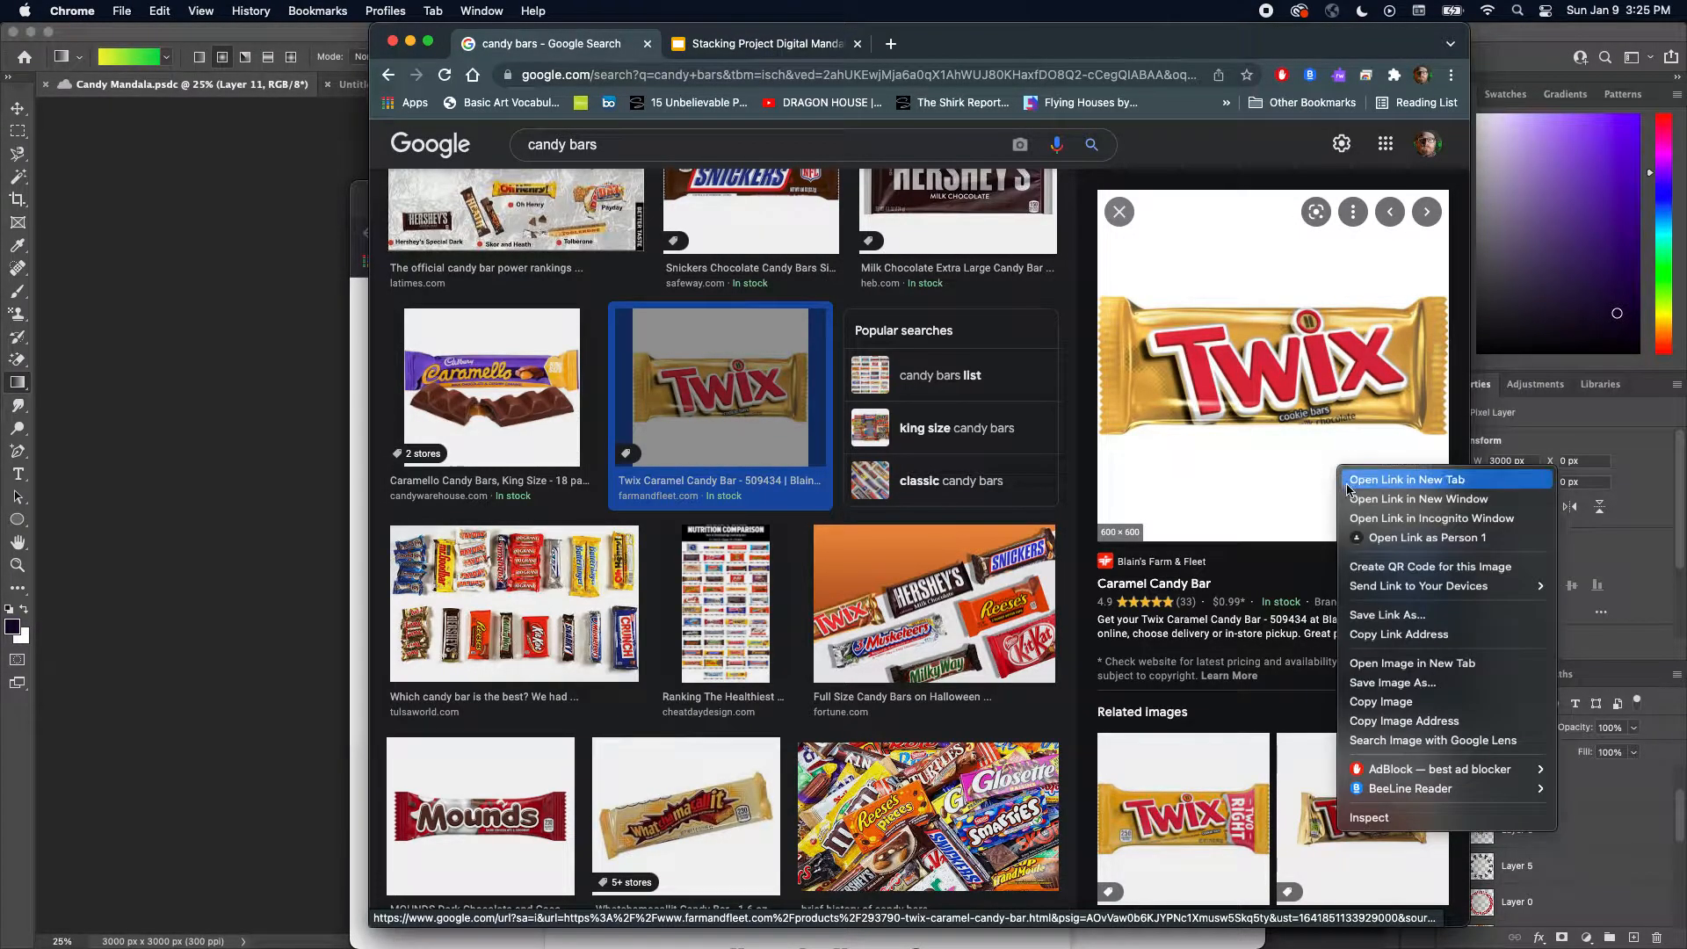
click(1403, 702)
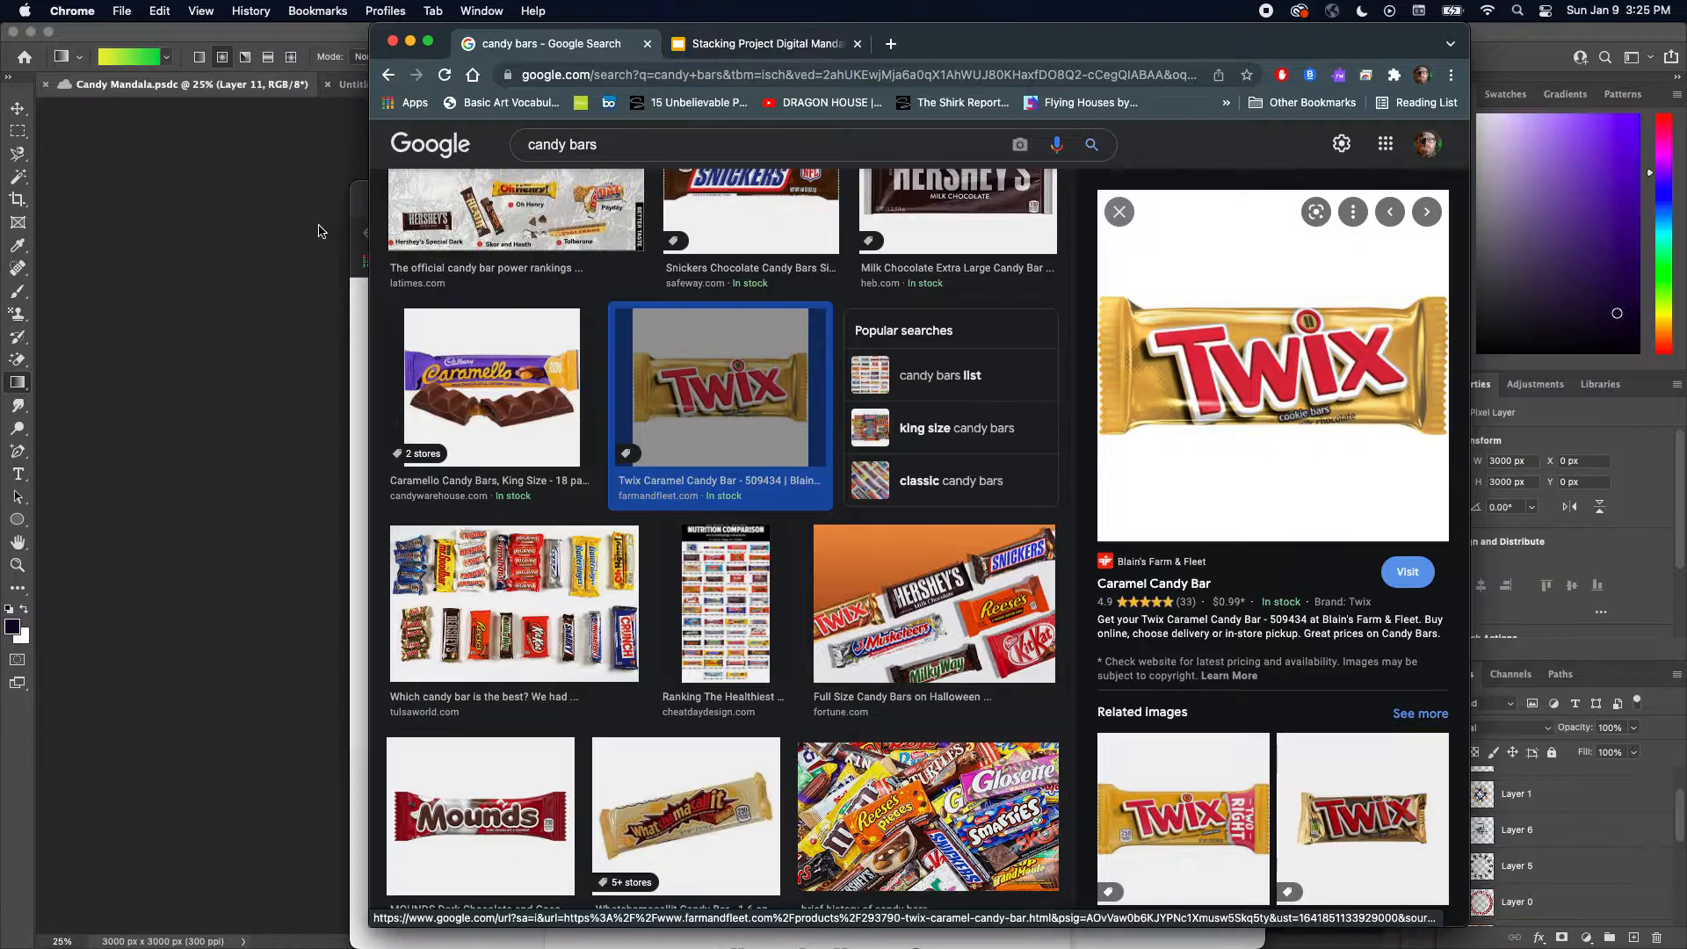
click(281, 219)
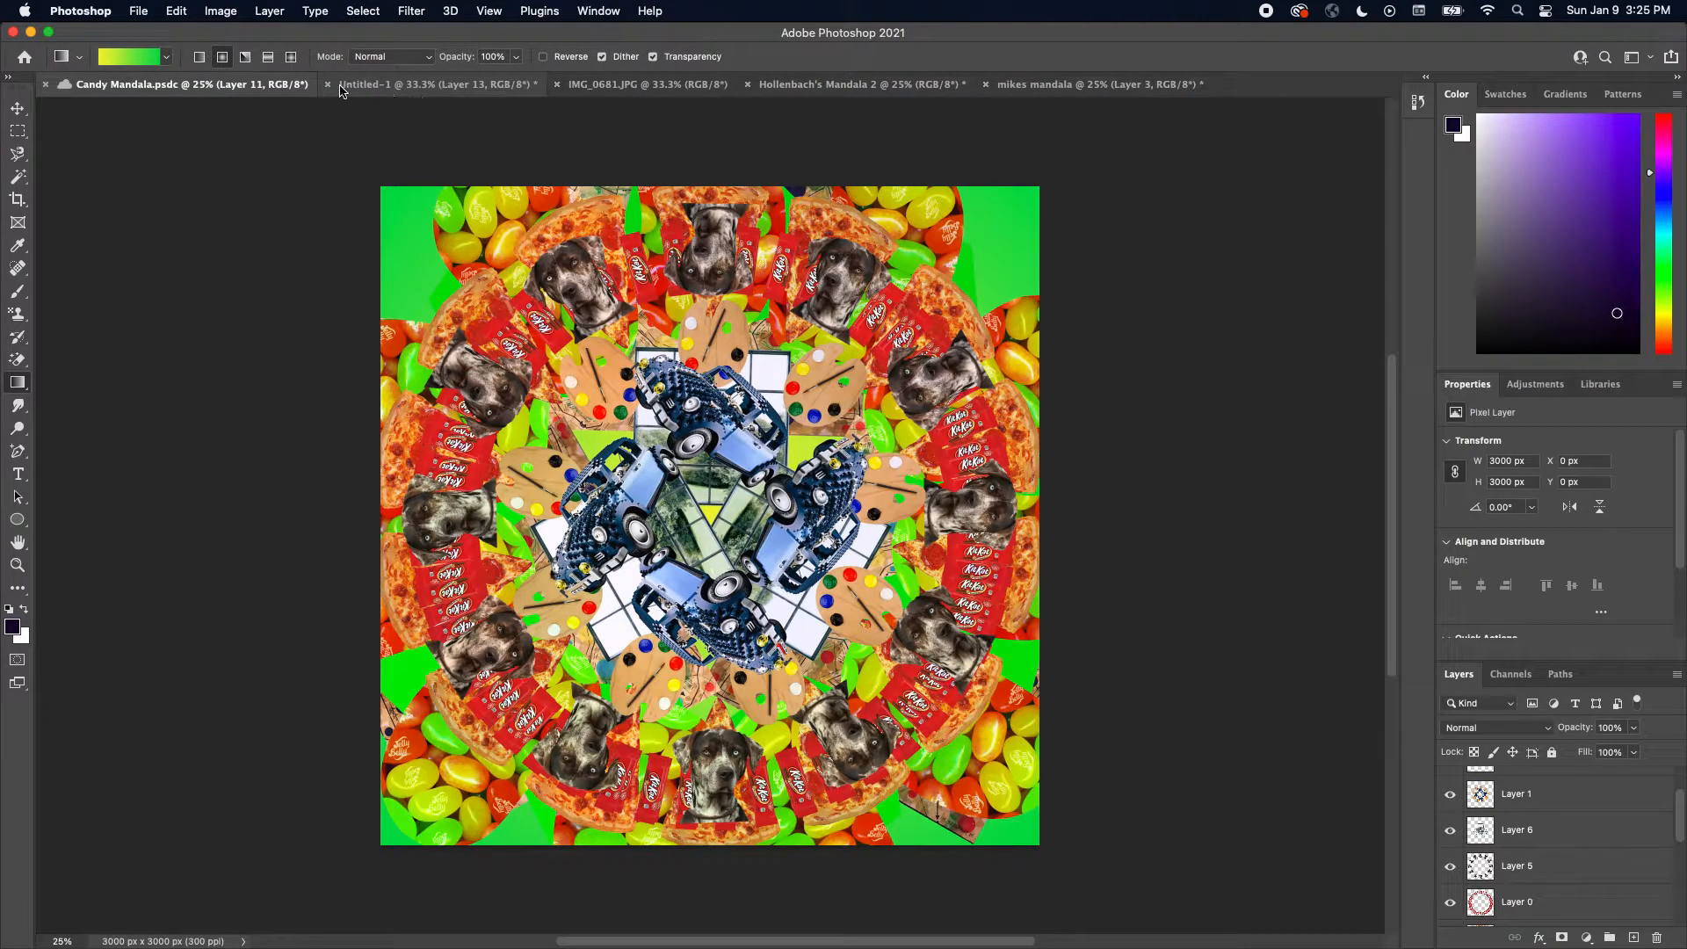
click(407, 89)
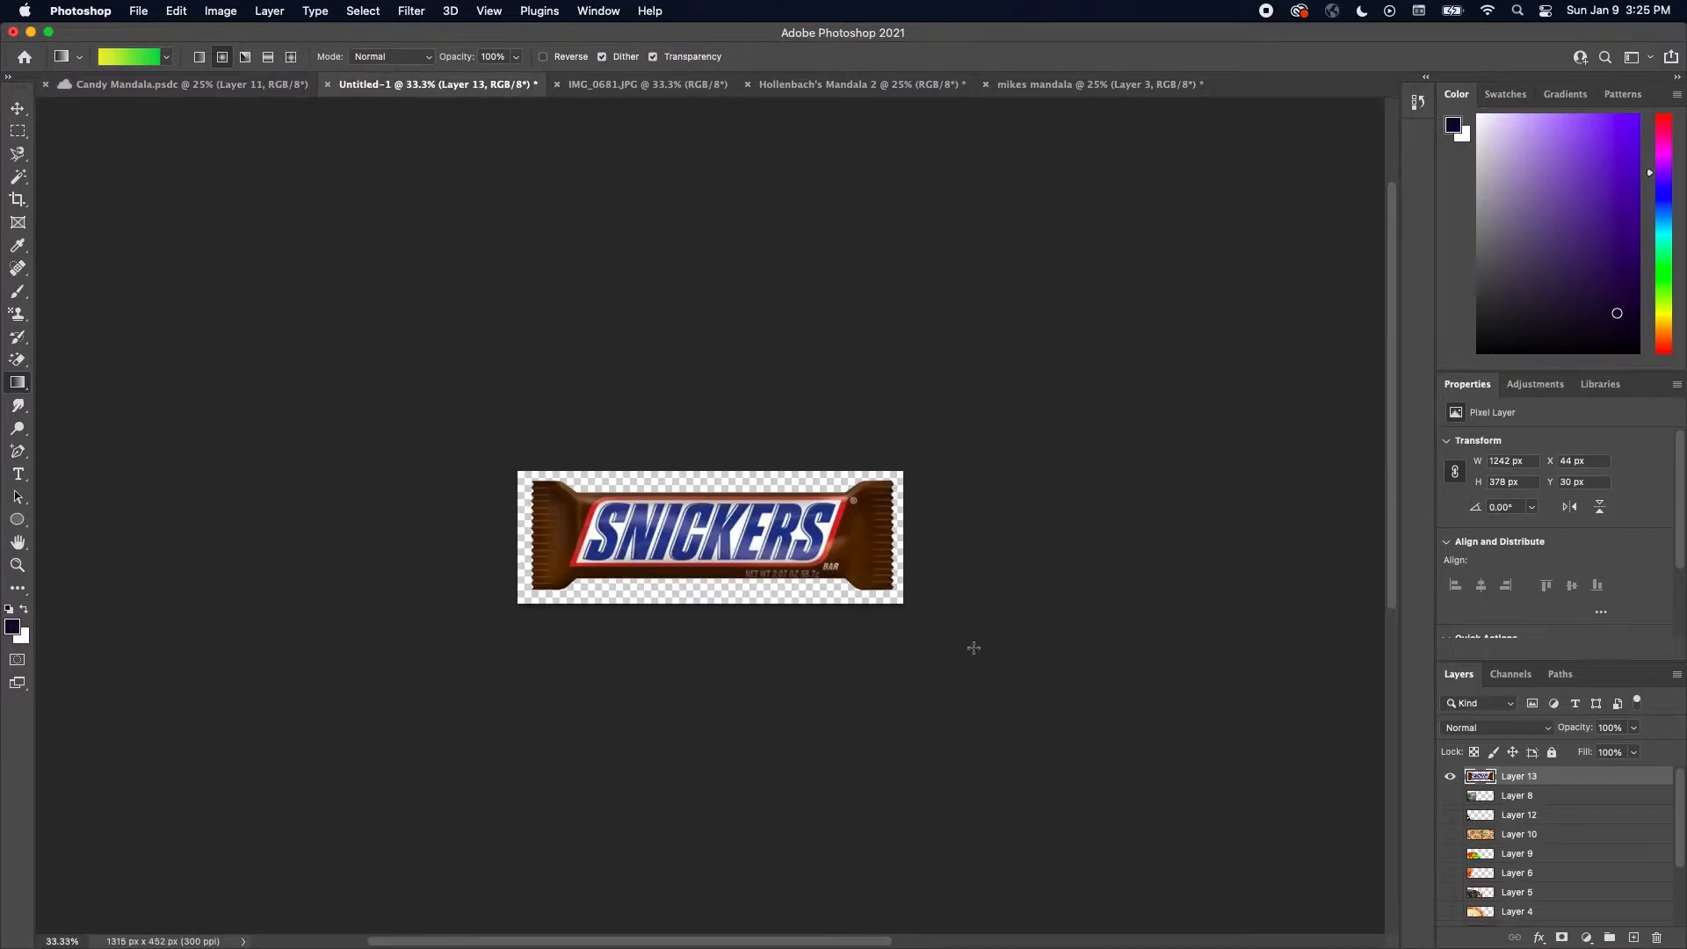
Undo the previous crop and hide the Snickers layer, Layer 13
key(super+z)
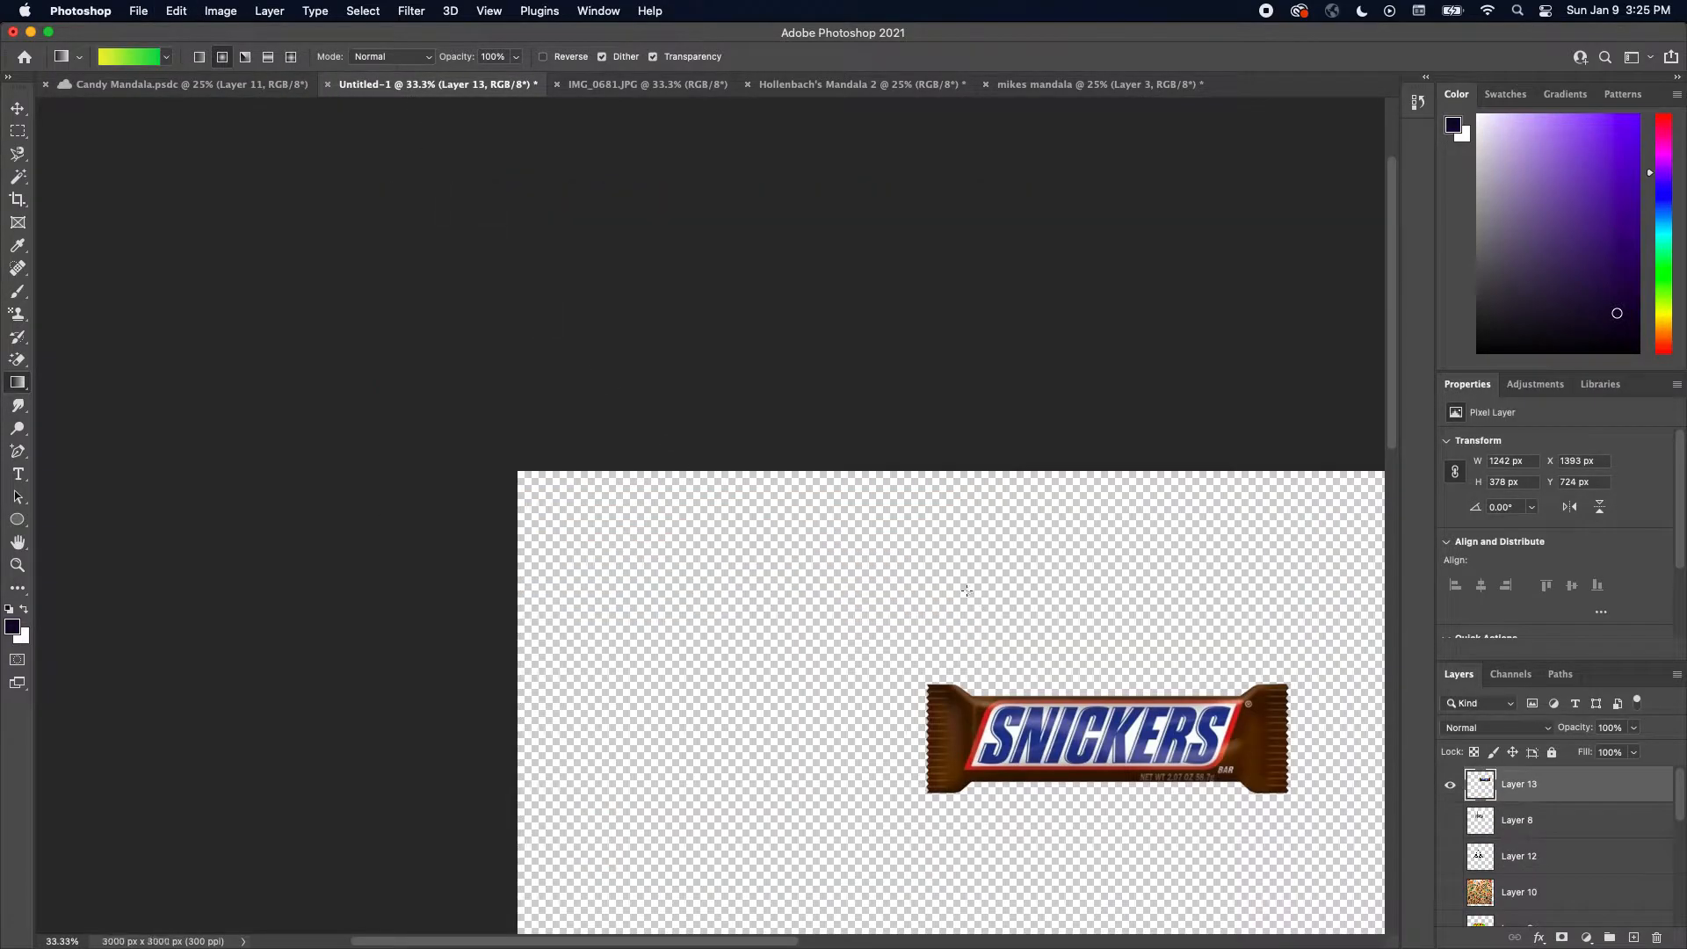
scroll(946, 585, down, 10)
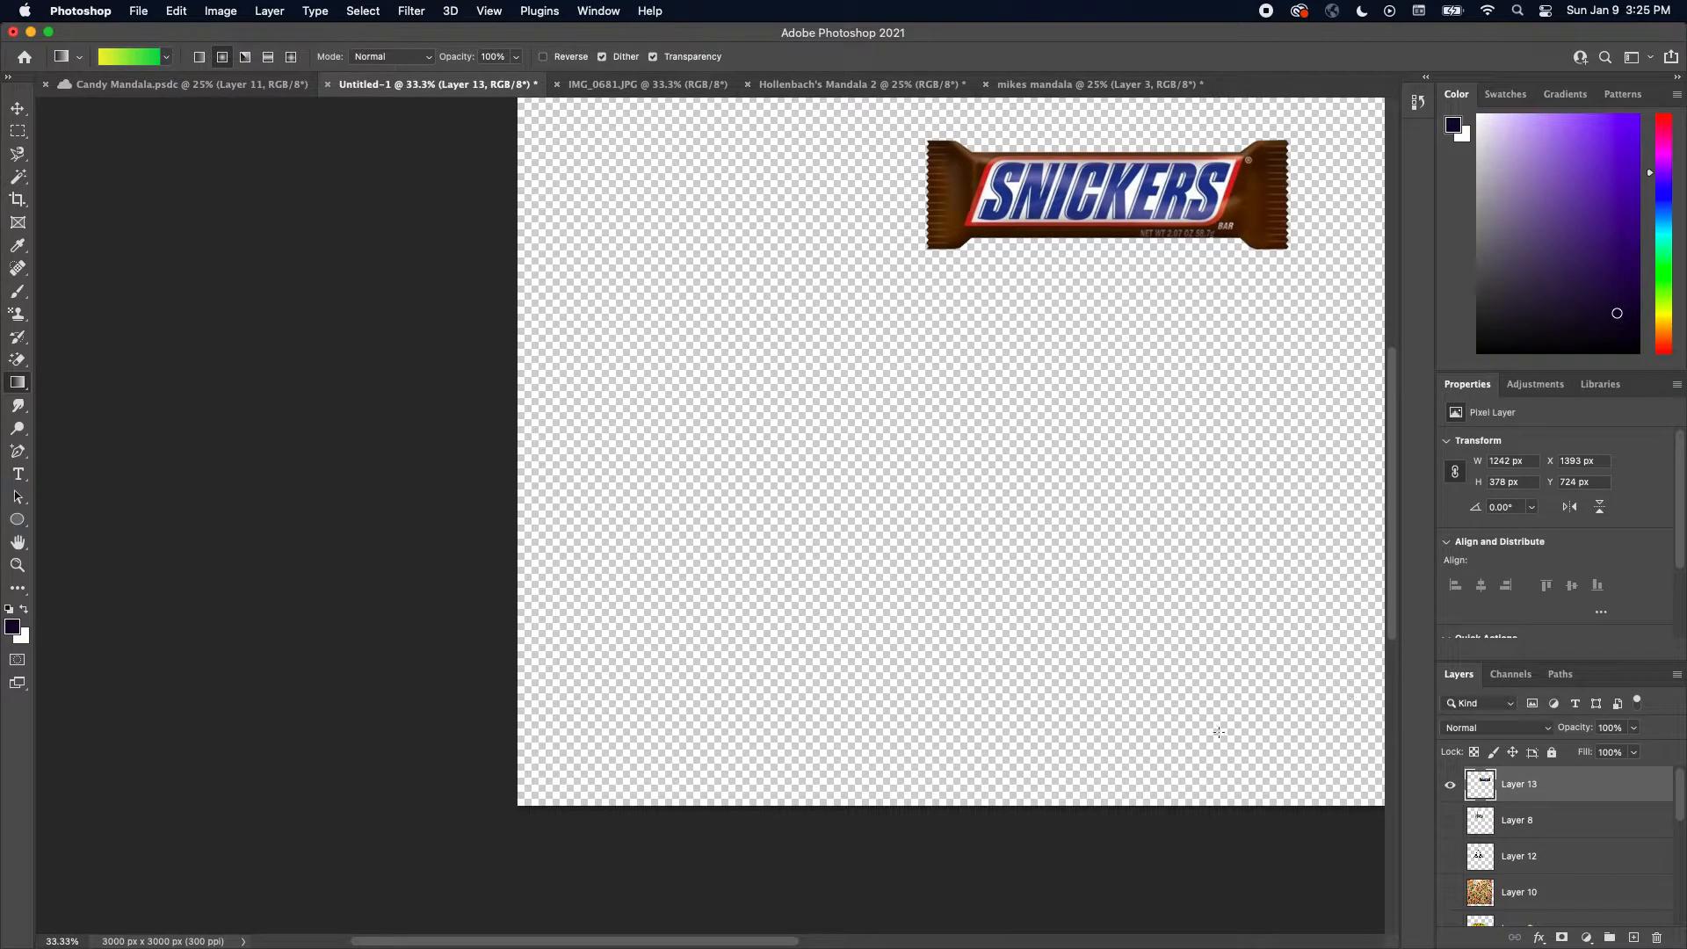
click(1450, 784)
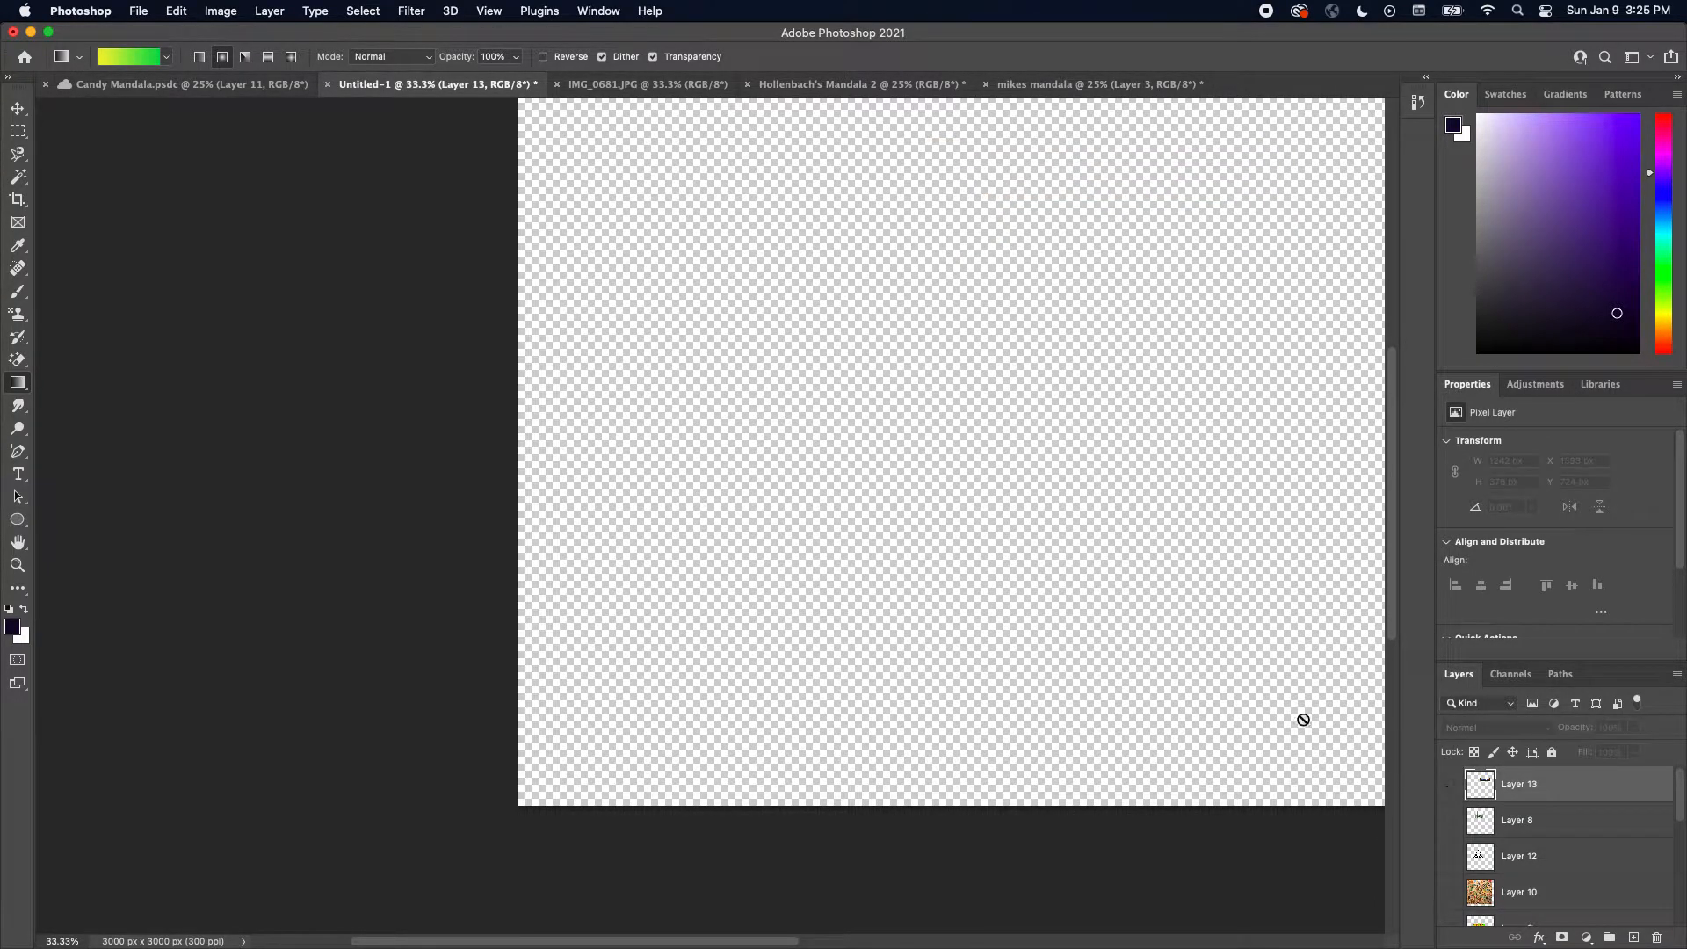
drag(1029, 408, 830, 573)
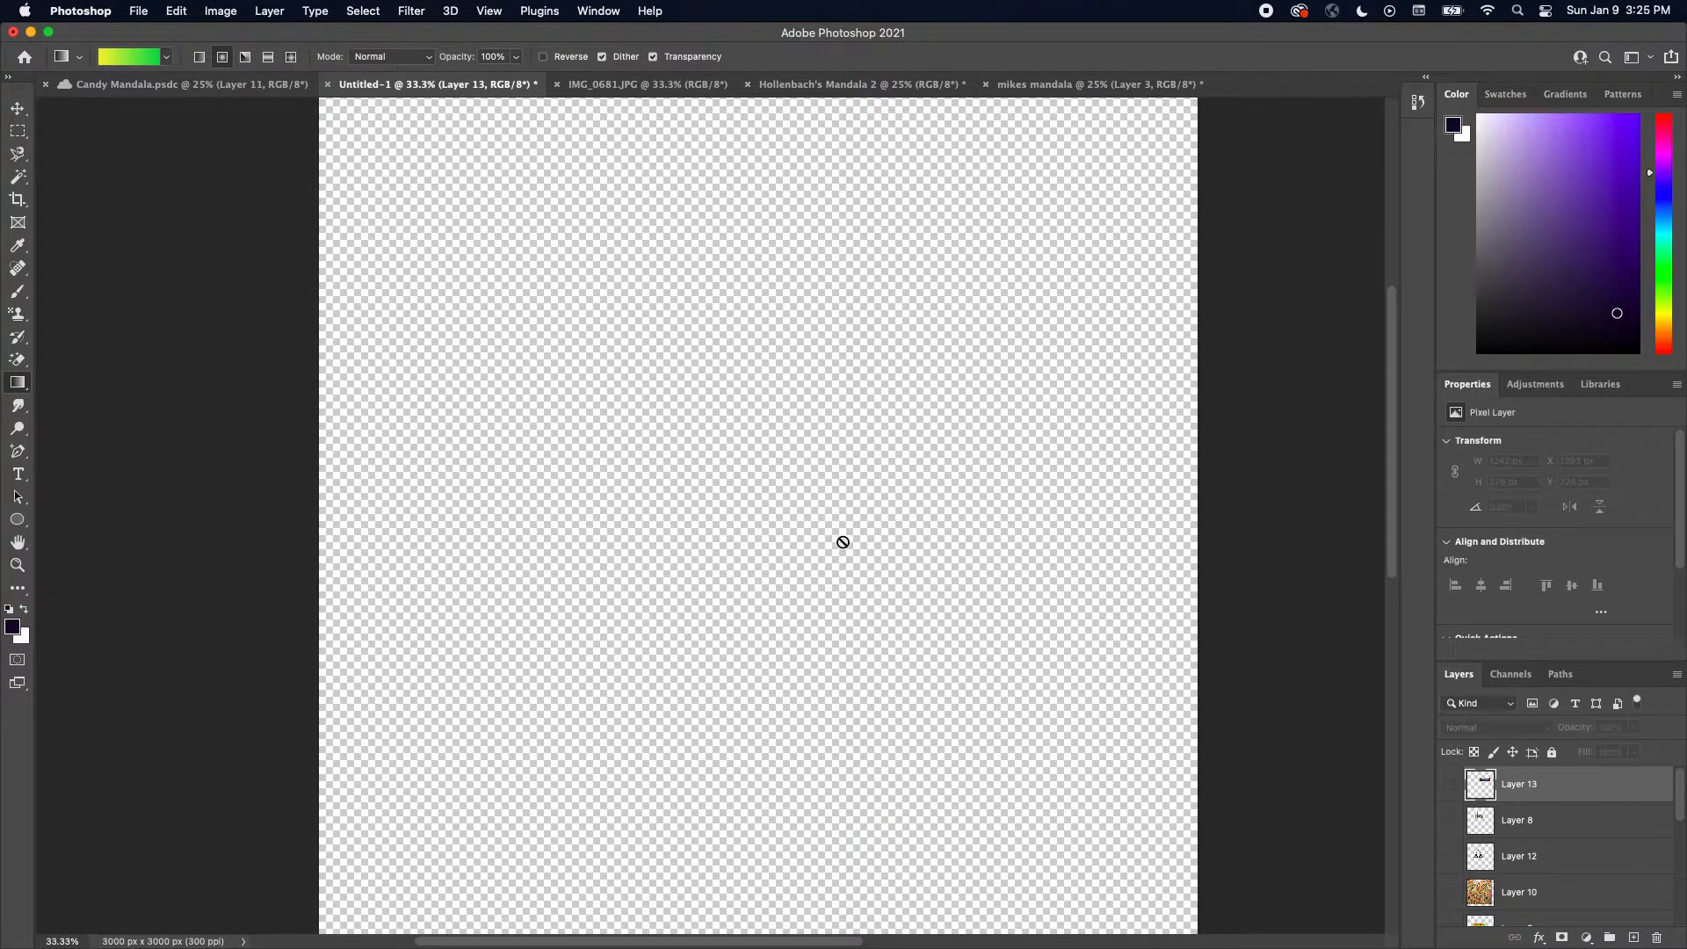
Paste the copied Twix image and scale it up to about 213% from its corner
click(176, 11)
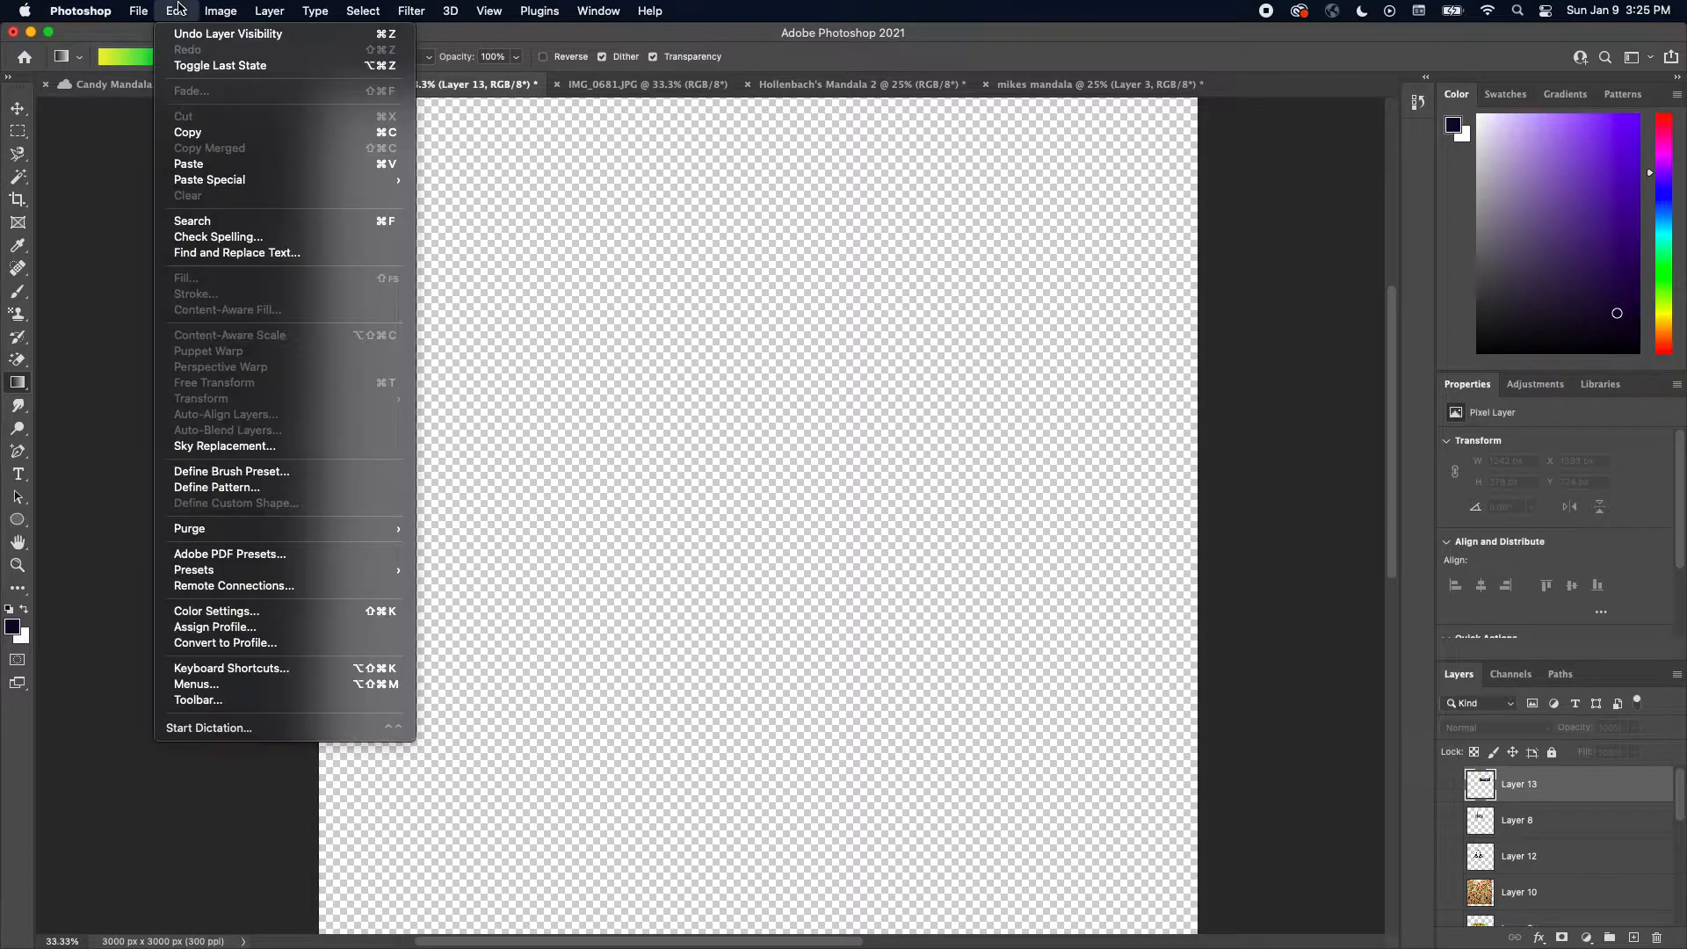
click(222, 165)
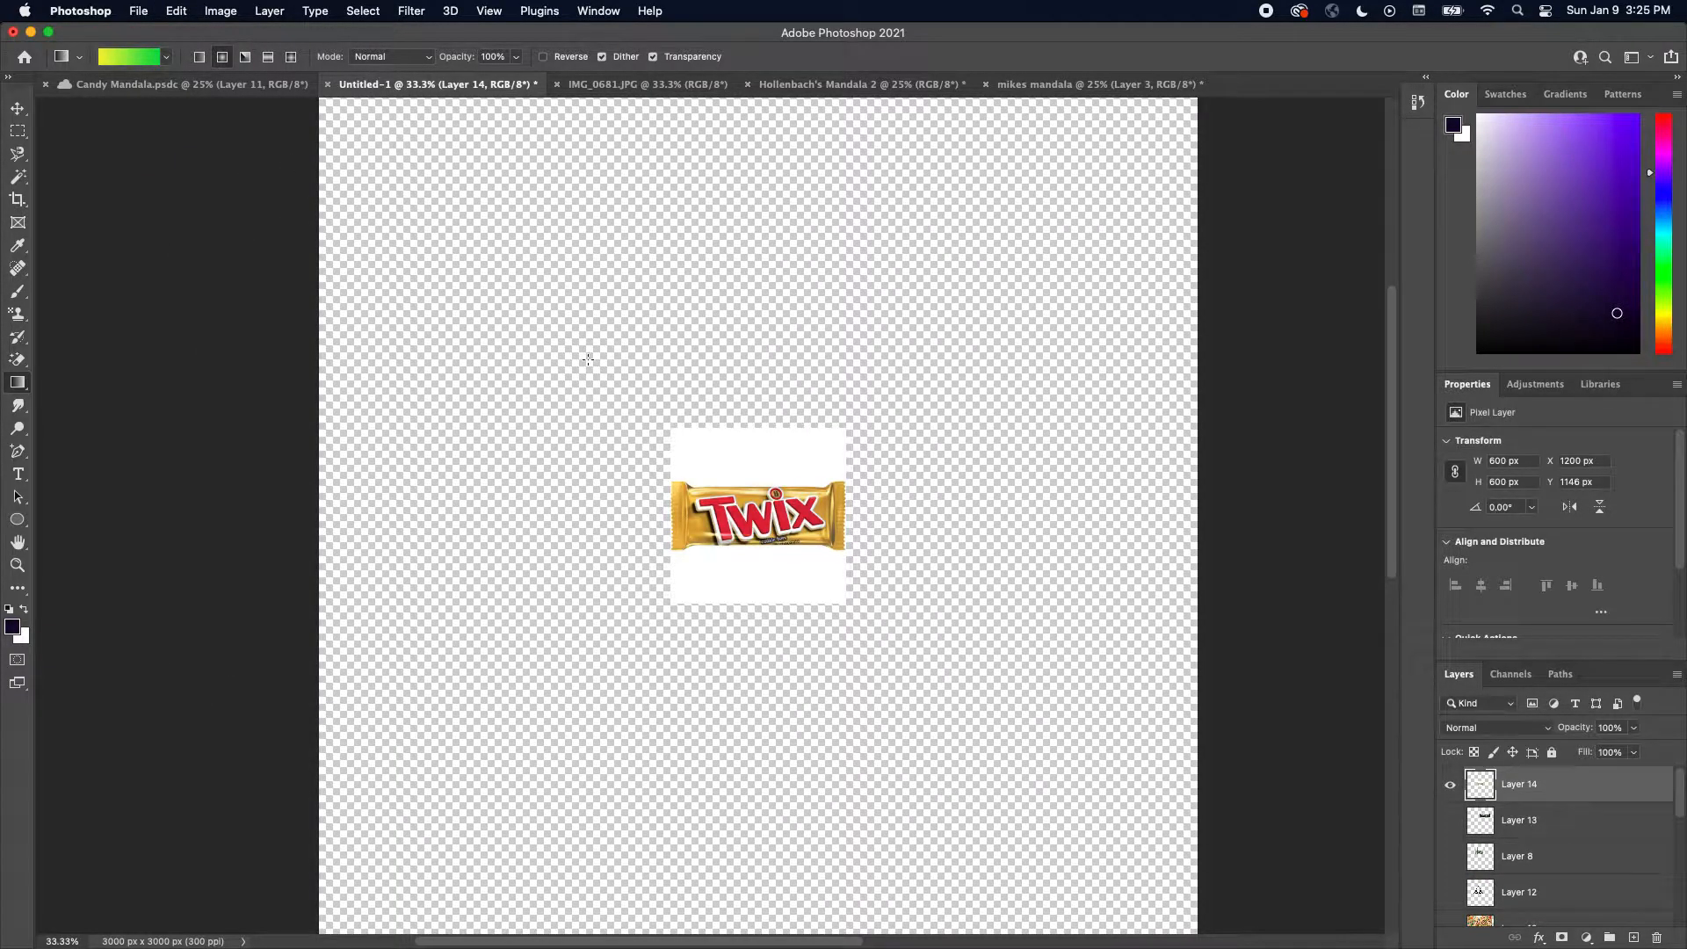
click(174, 11)
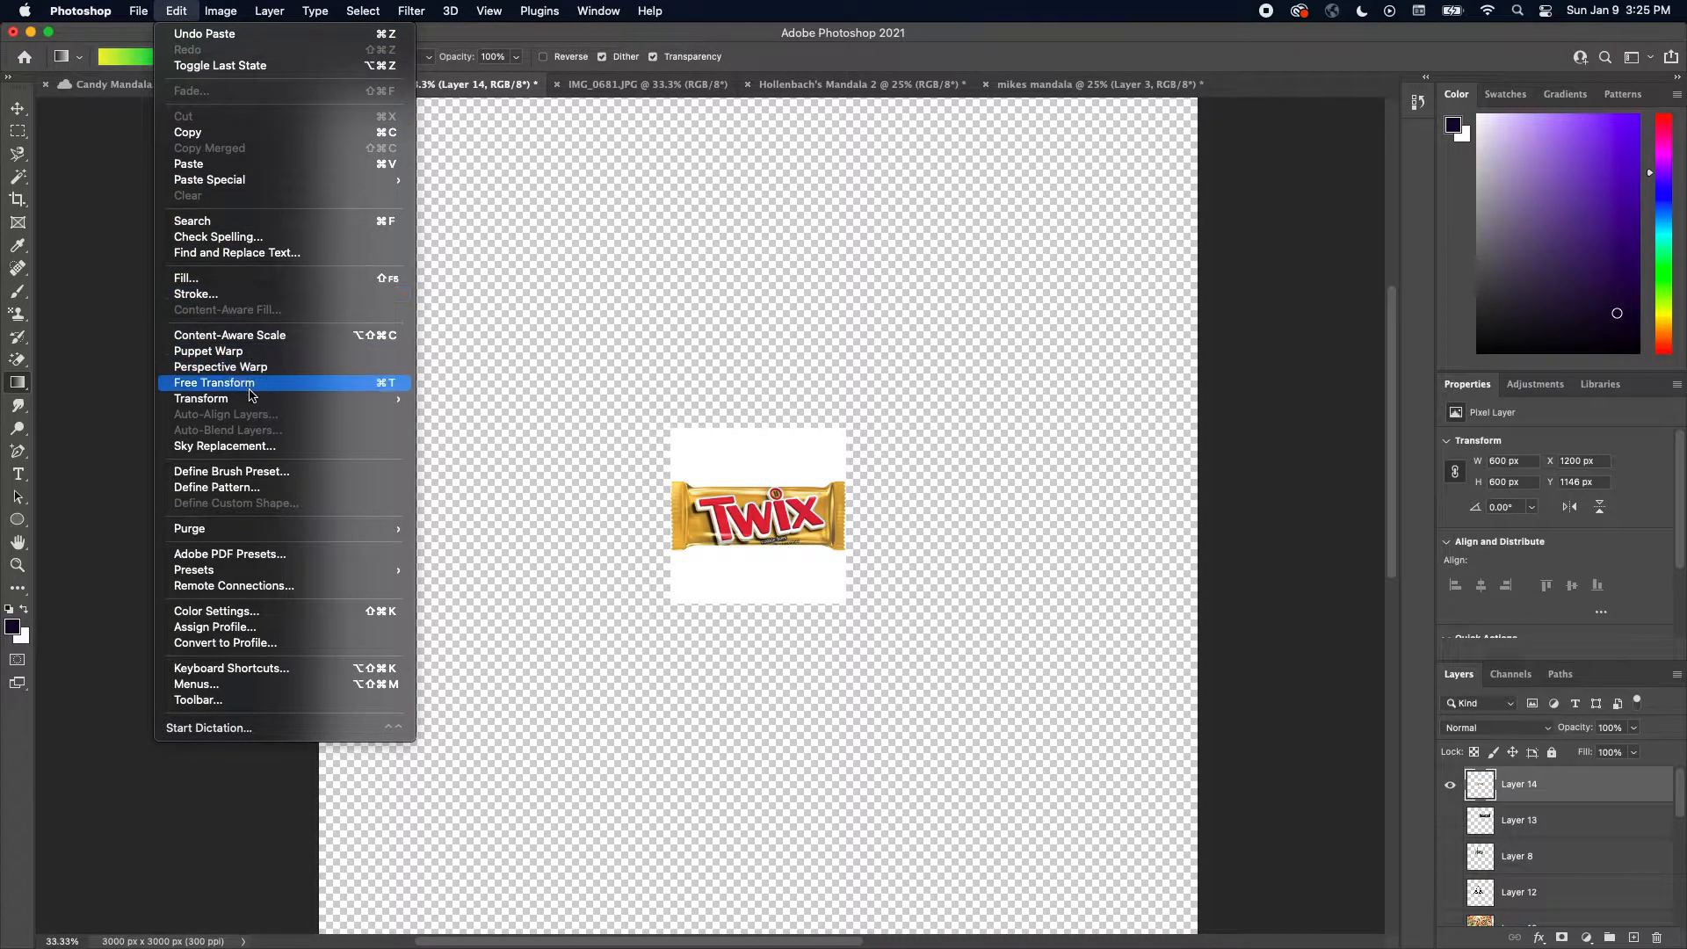
mouse_move(256, 403)
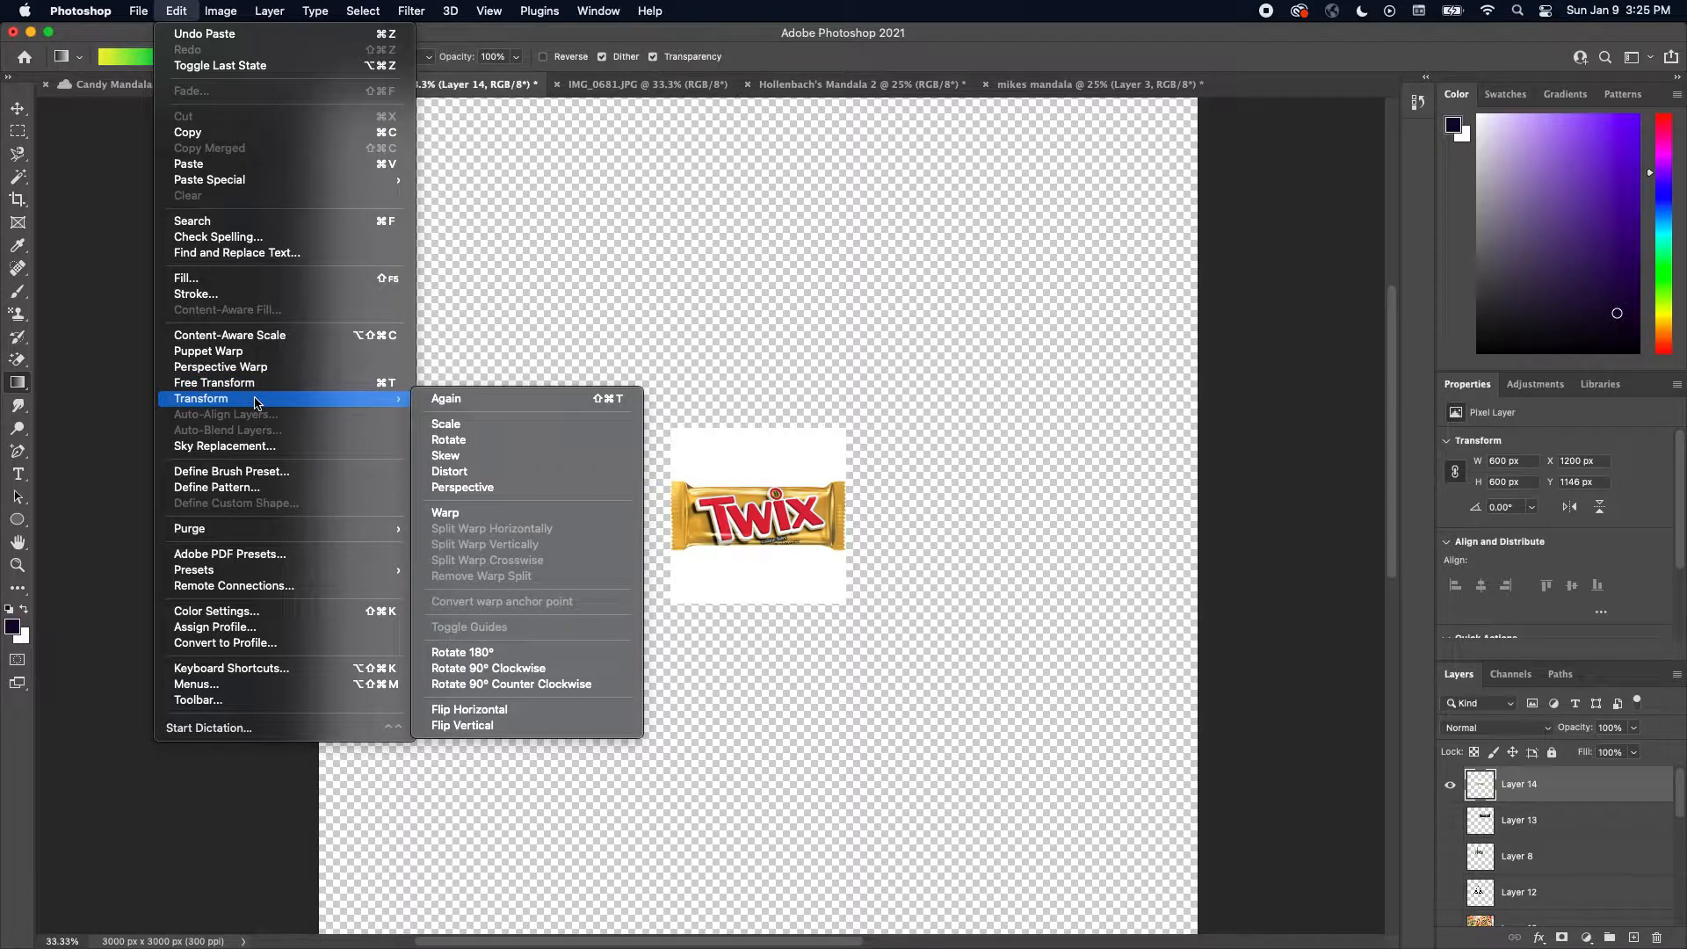
click(449, 425)
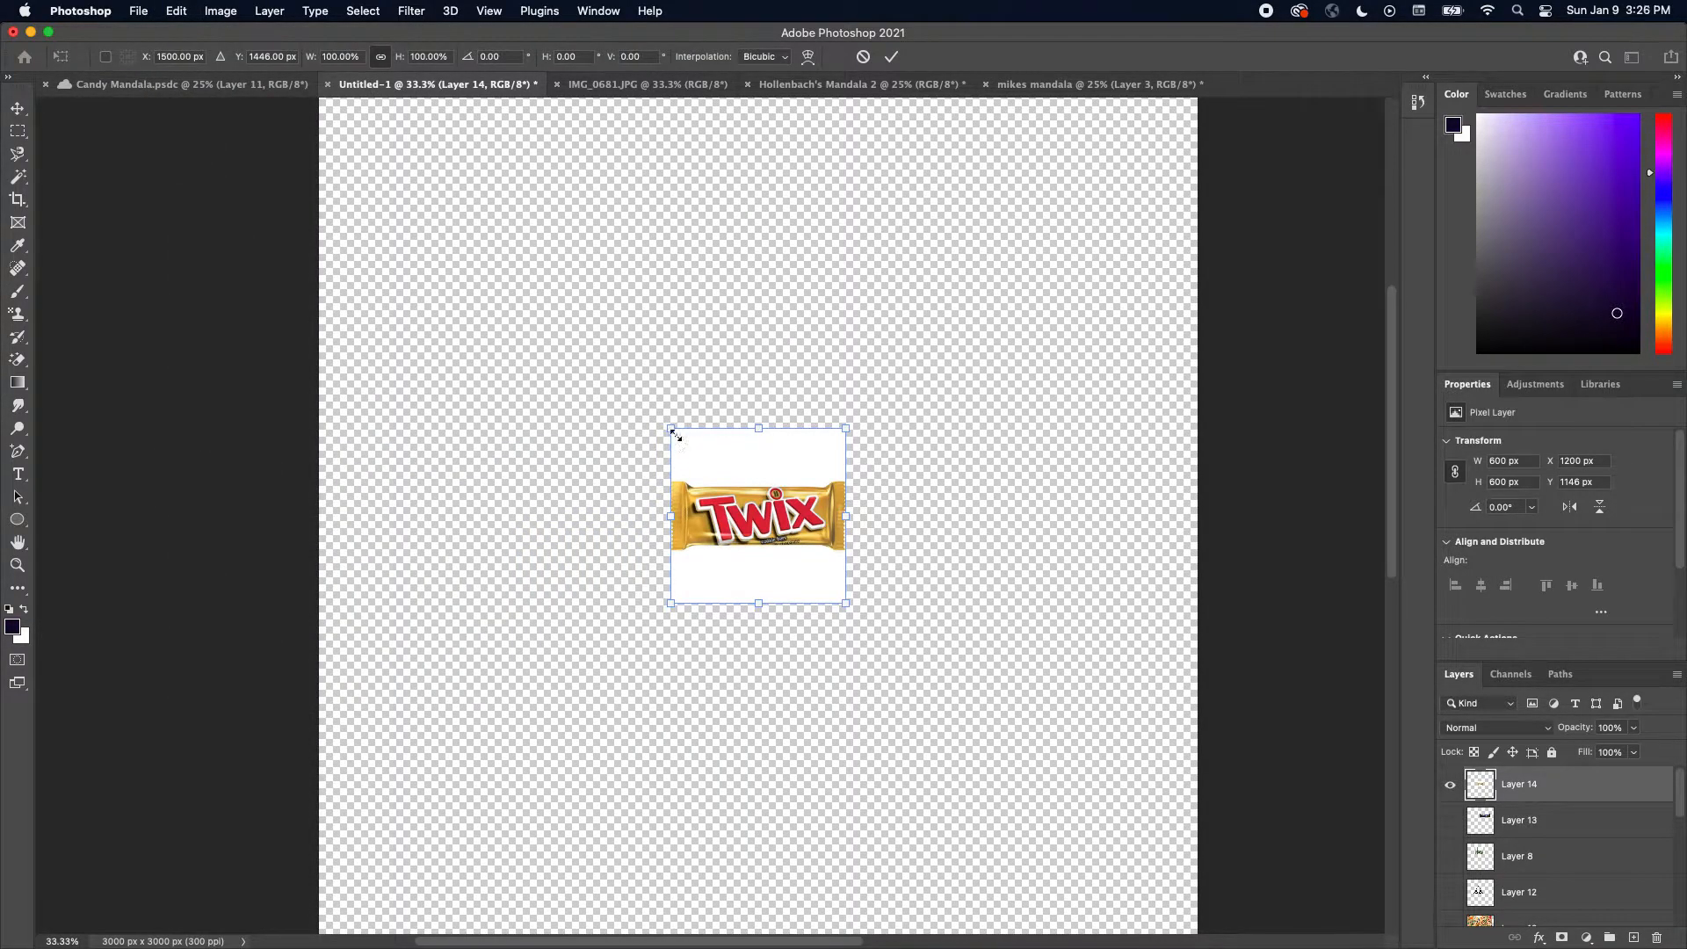
click(672, 432)
drag(672, 432, 441, 264)
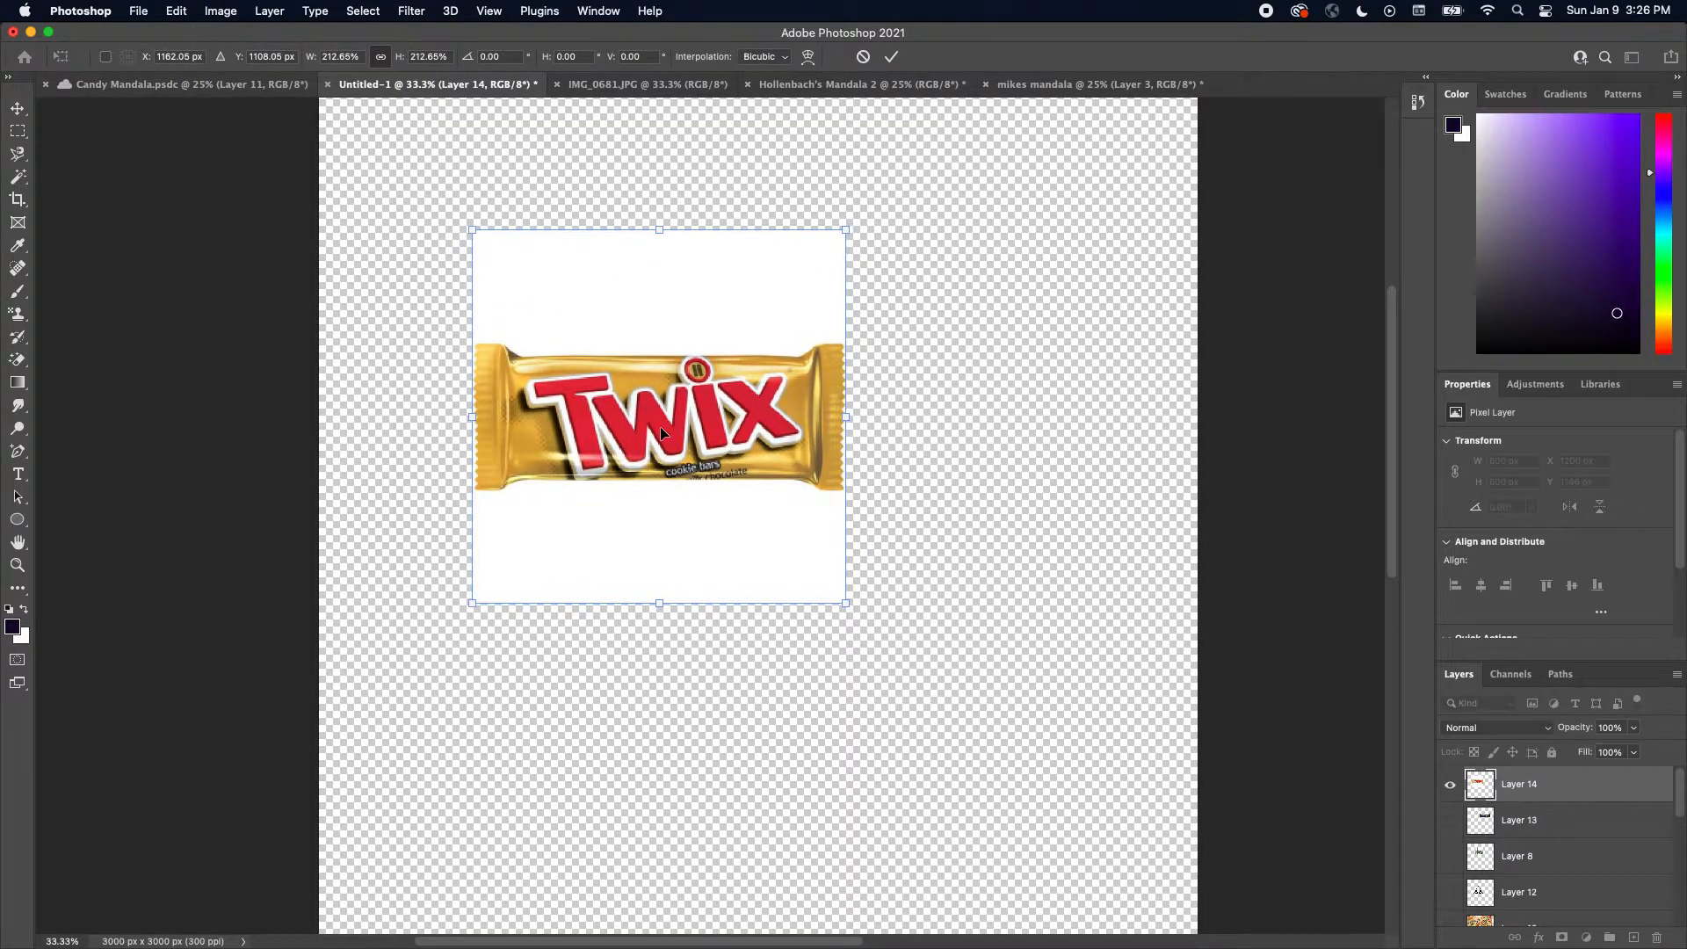
key(Return)
Erase the white background above and below the Twix bar with the Magic Eraser Tool
key(g)
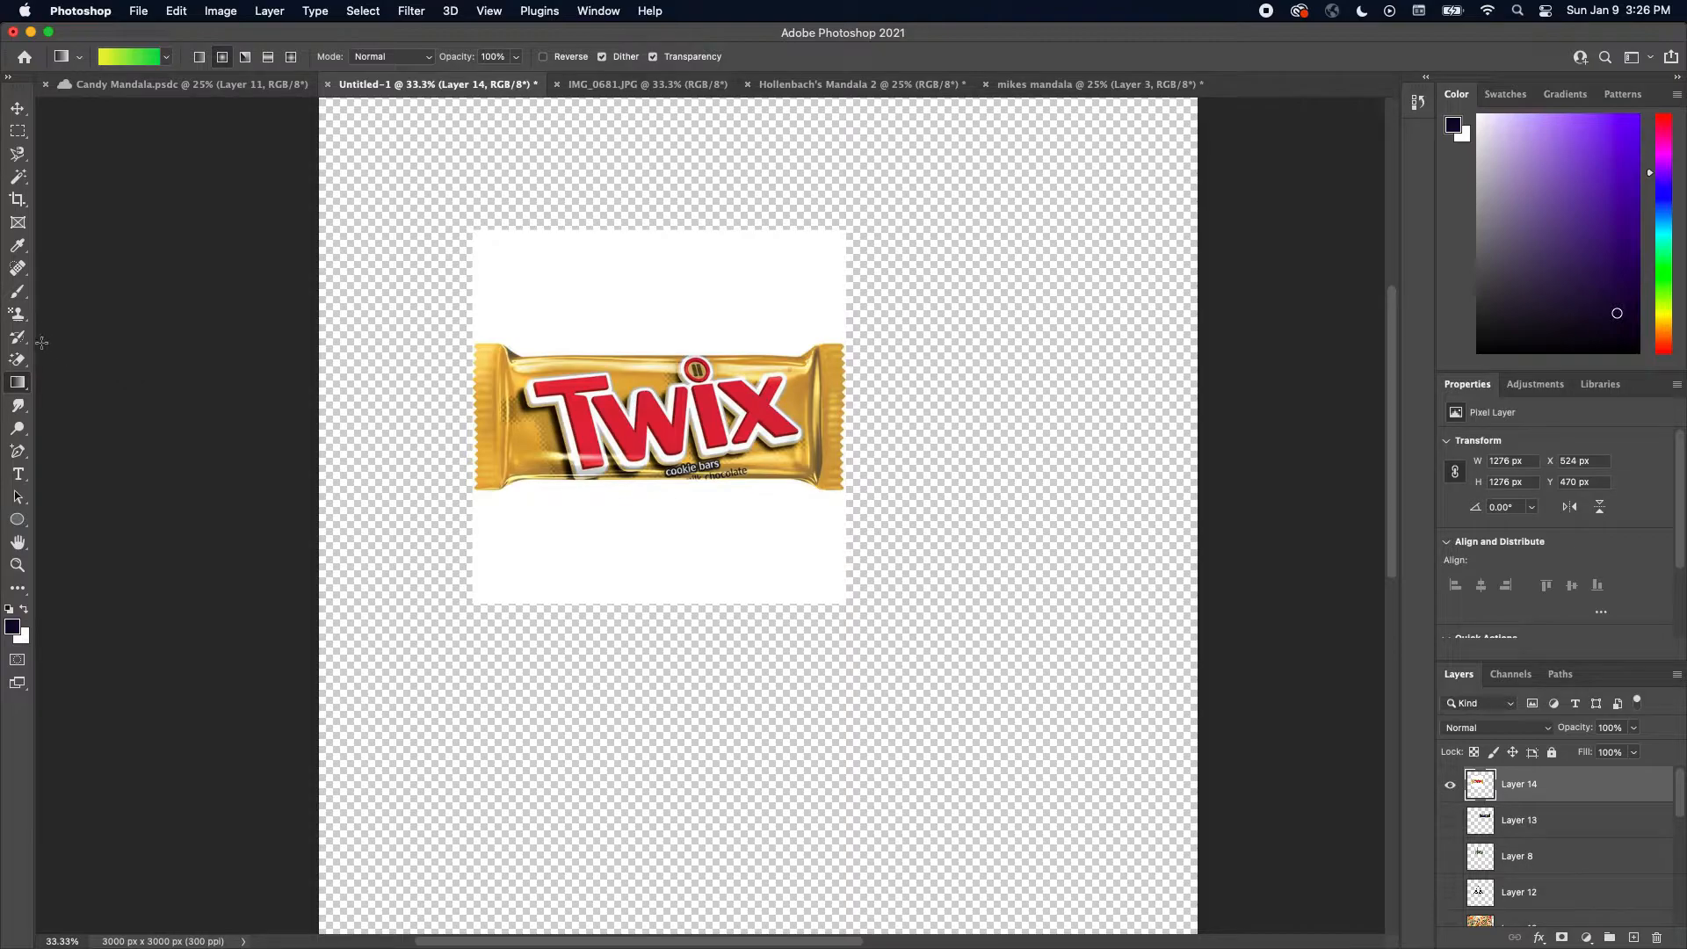
click(19, 358)
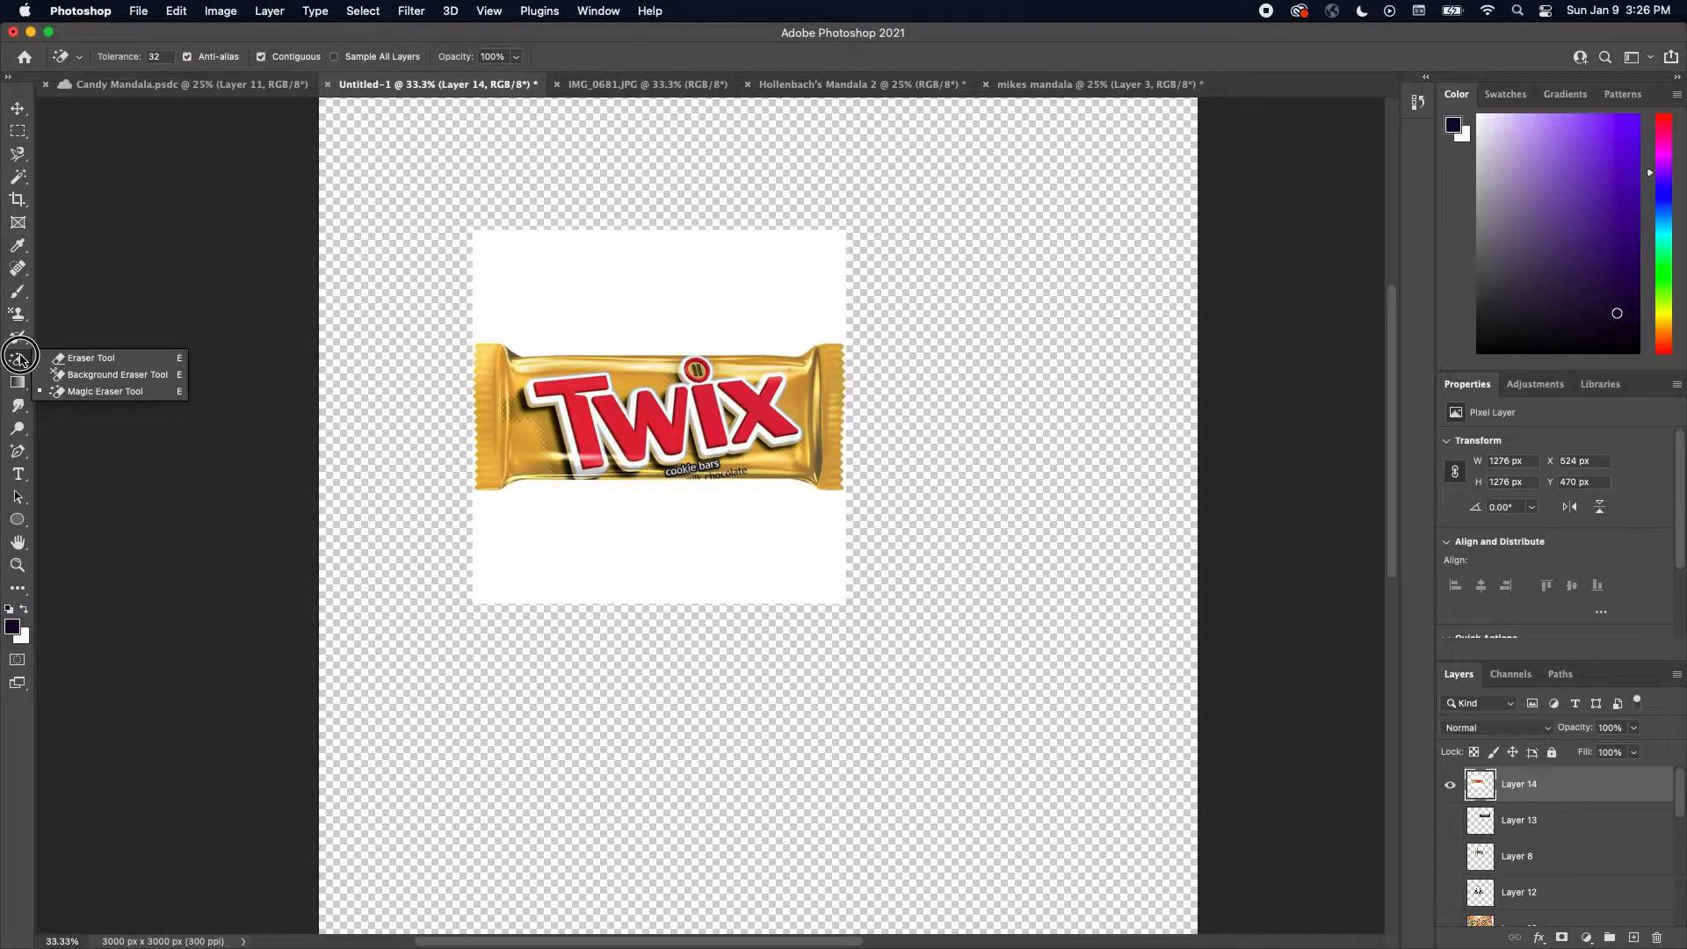
click(94, 392)
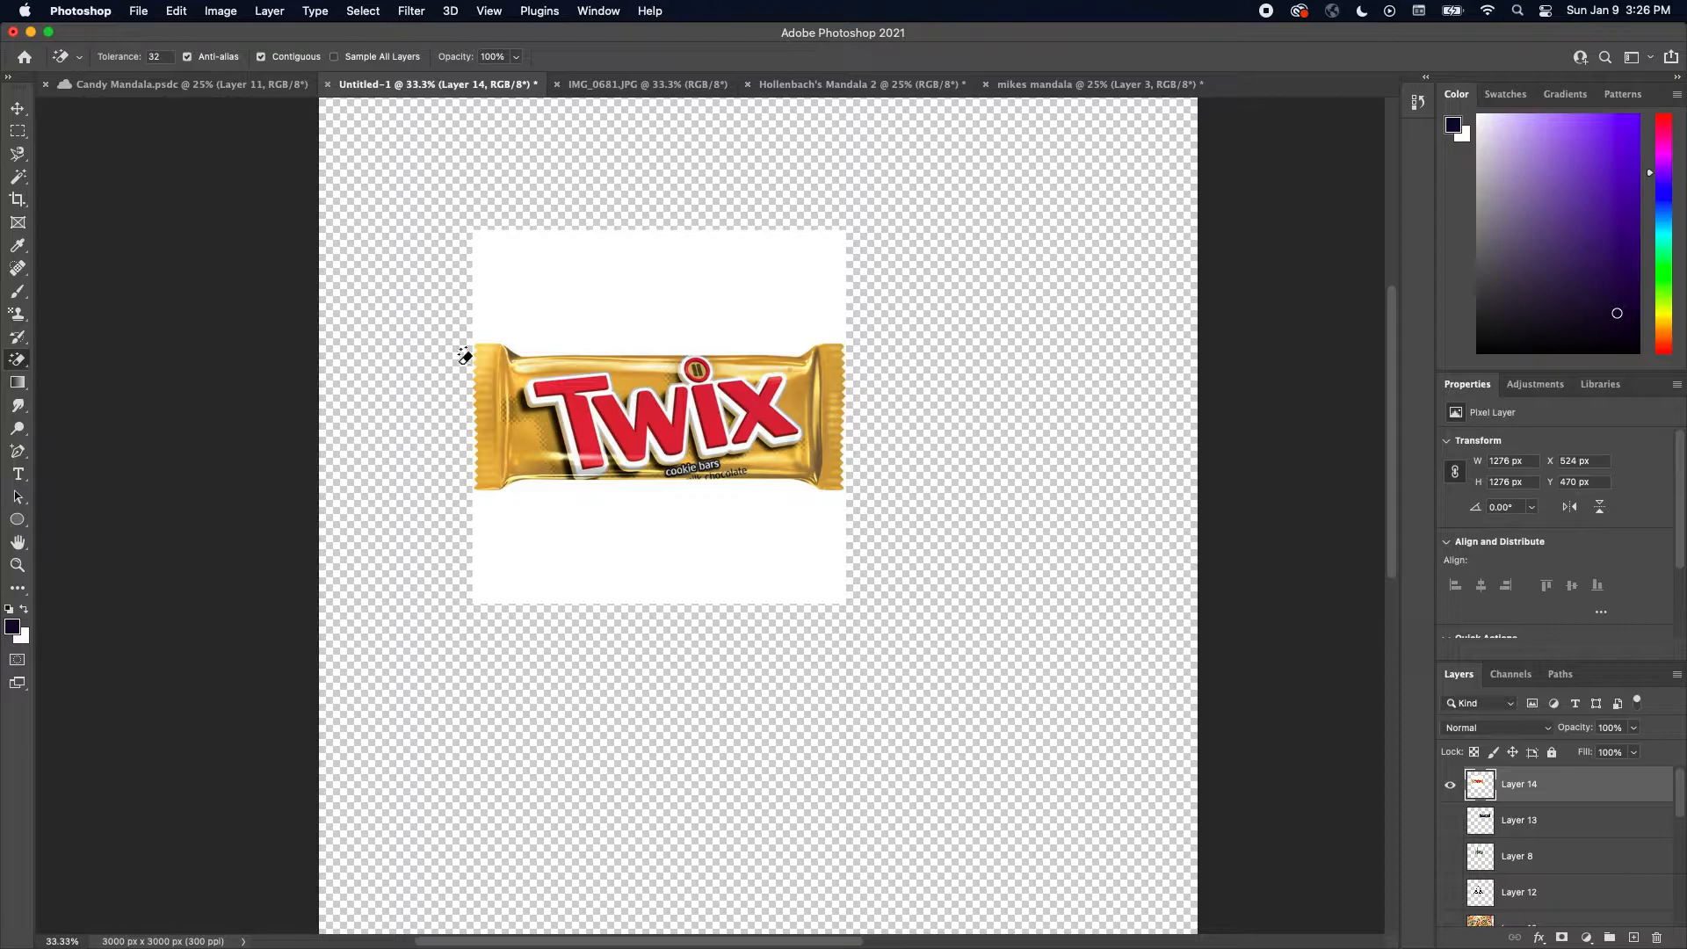
click(681, 283)
click(706, 499)
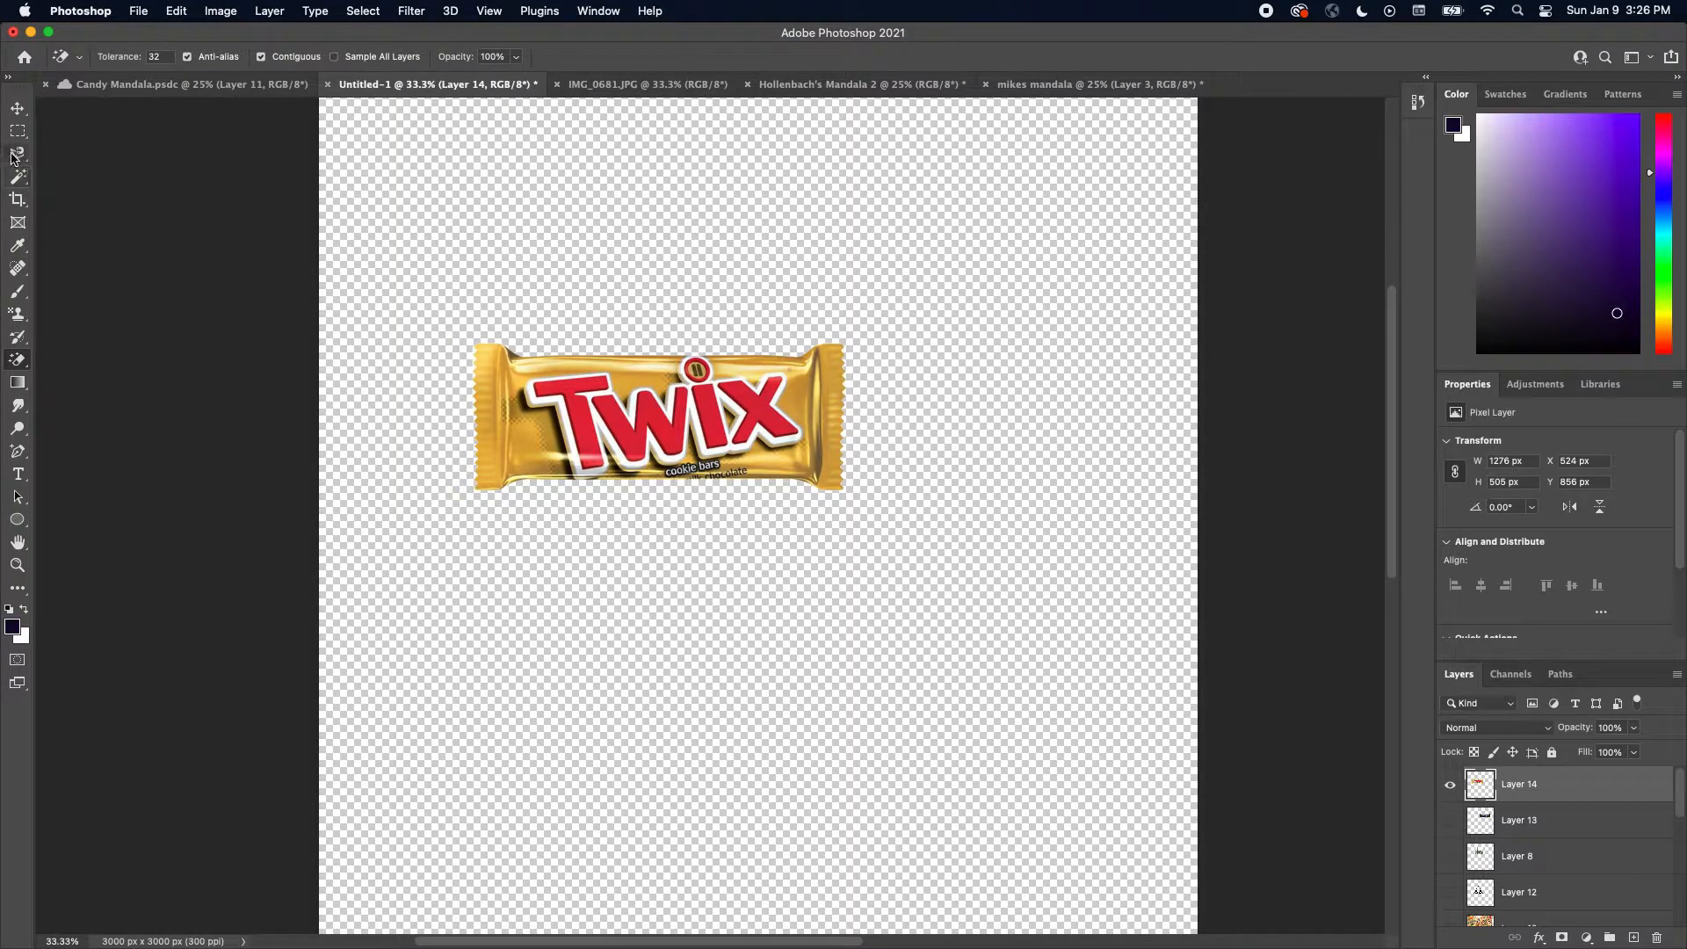
Crop the canvas tightly around the Twix bar
click(18, 199)
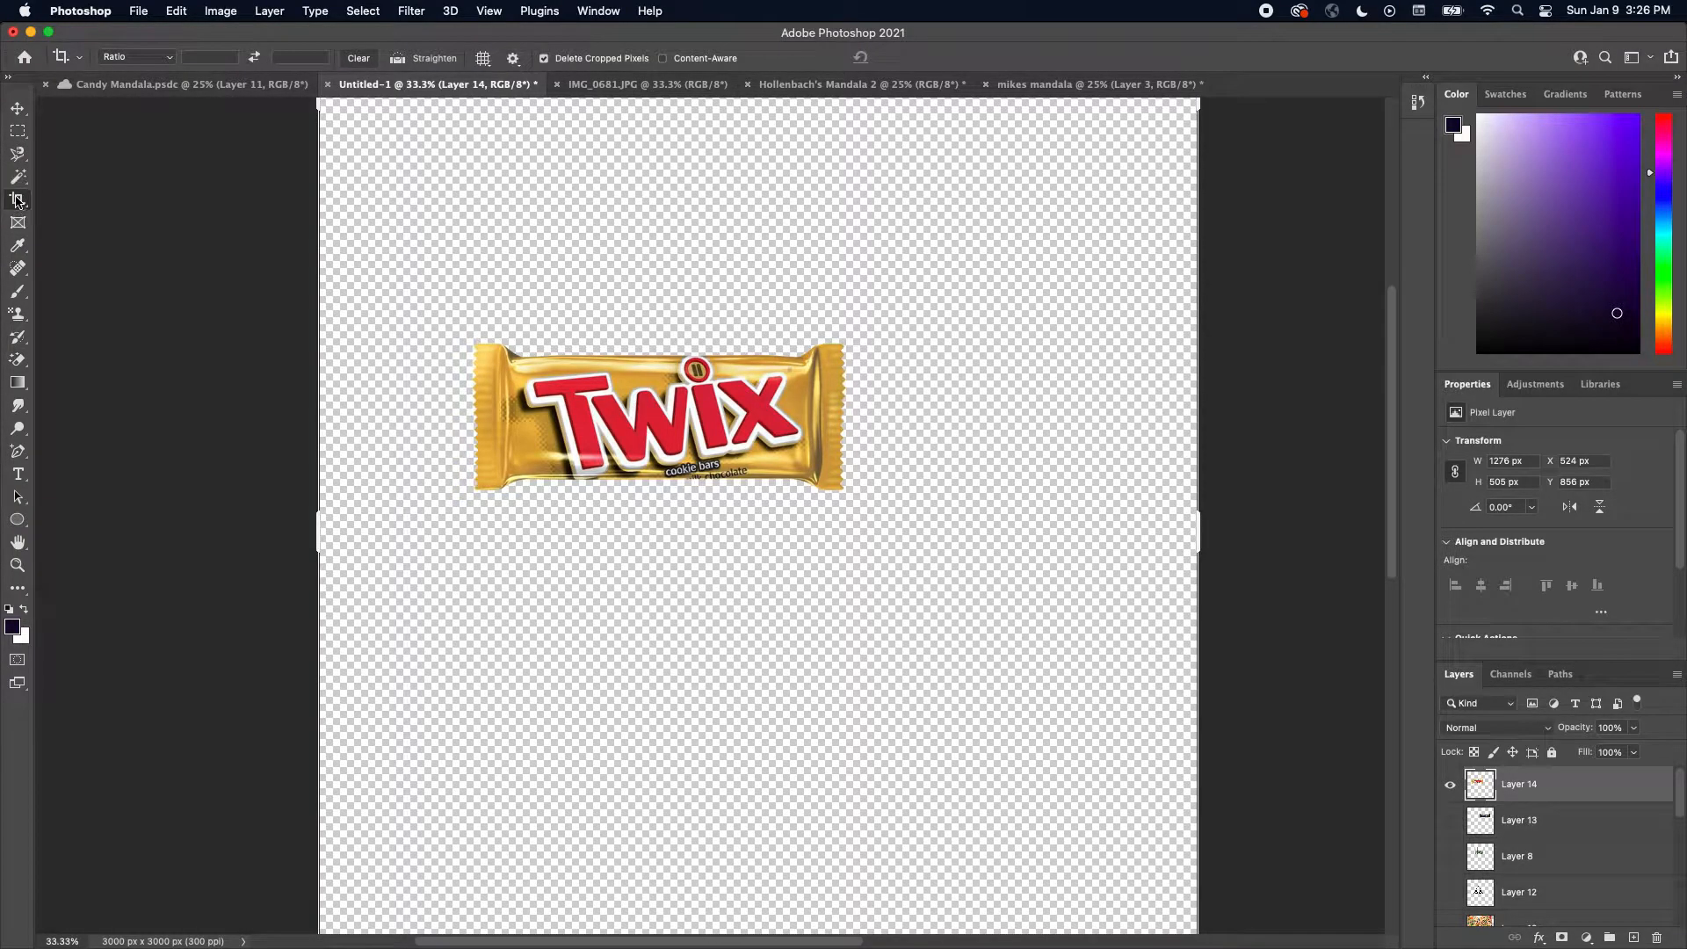
drag(317, 103, 387, 221)
drag(1114, 852, 956, 618)
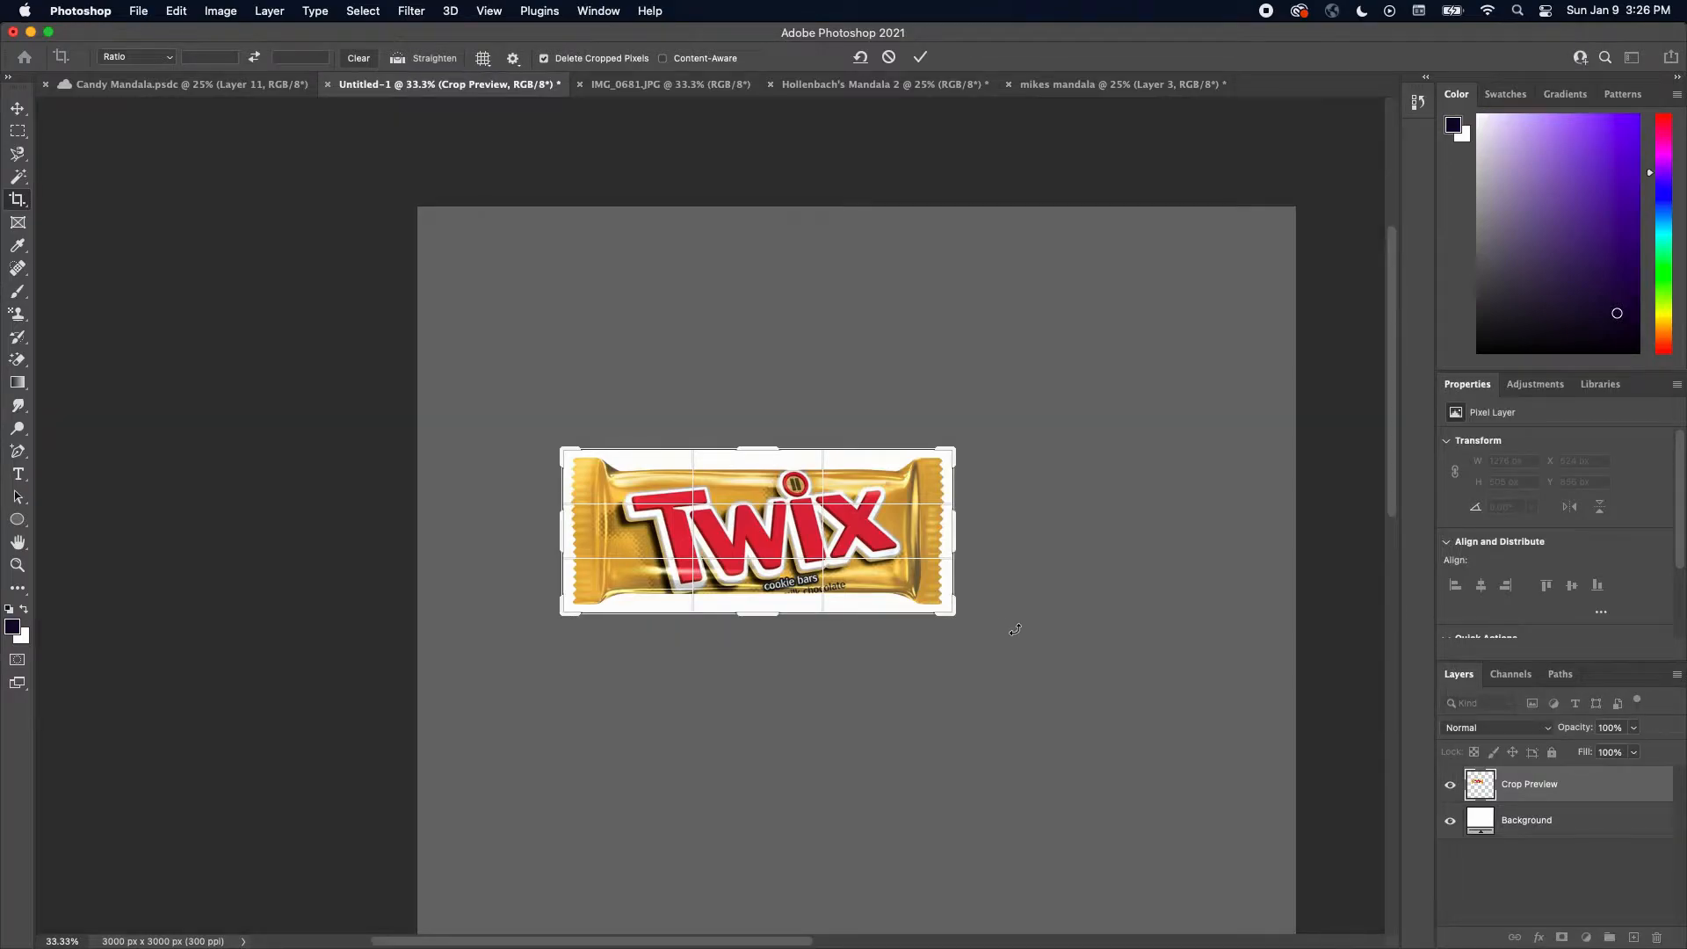
key(Return)
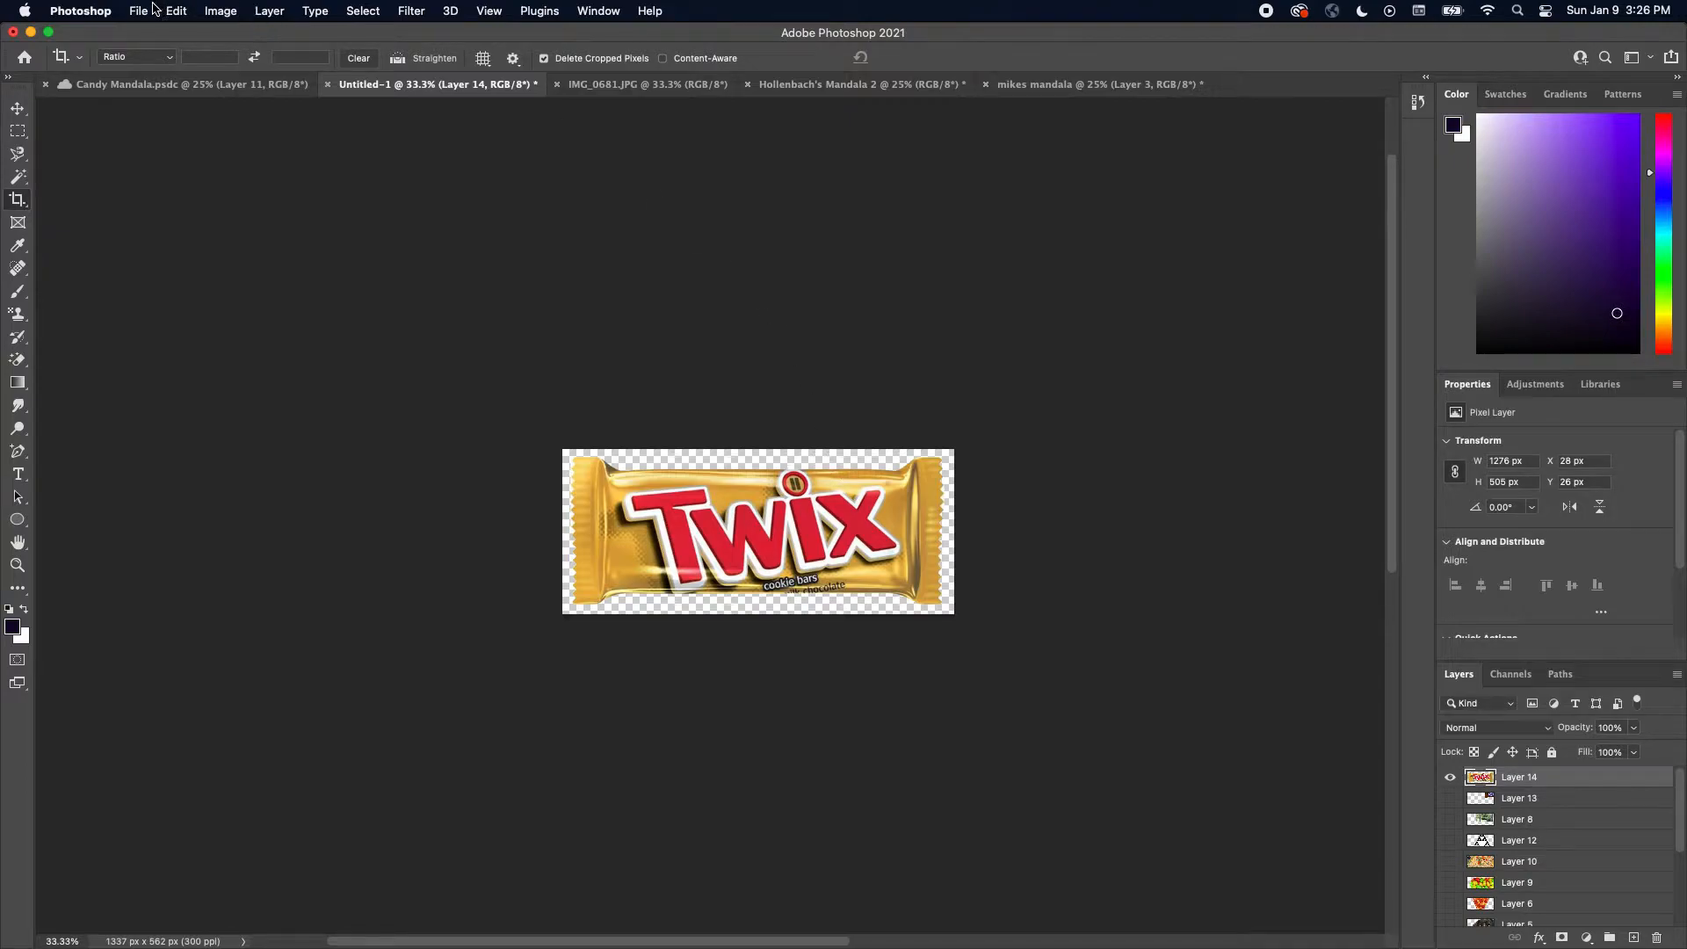
Define the cropped Twix image as a new pattern named T
click(173, 12)
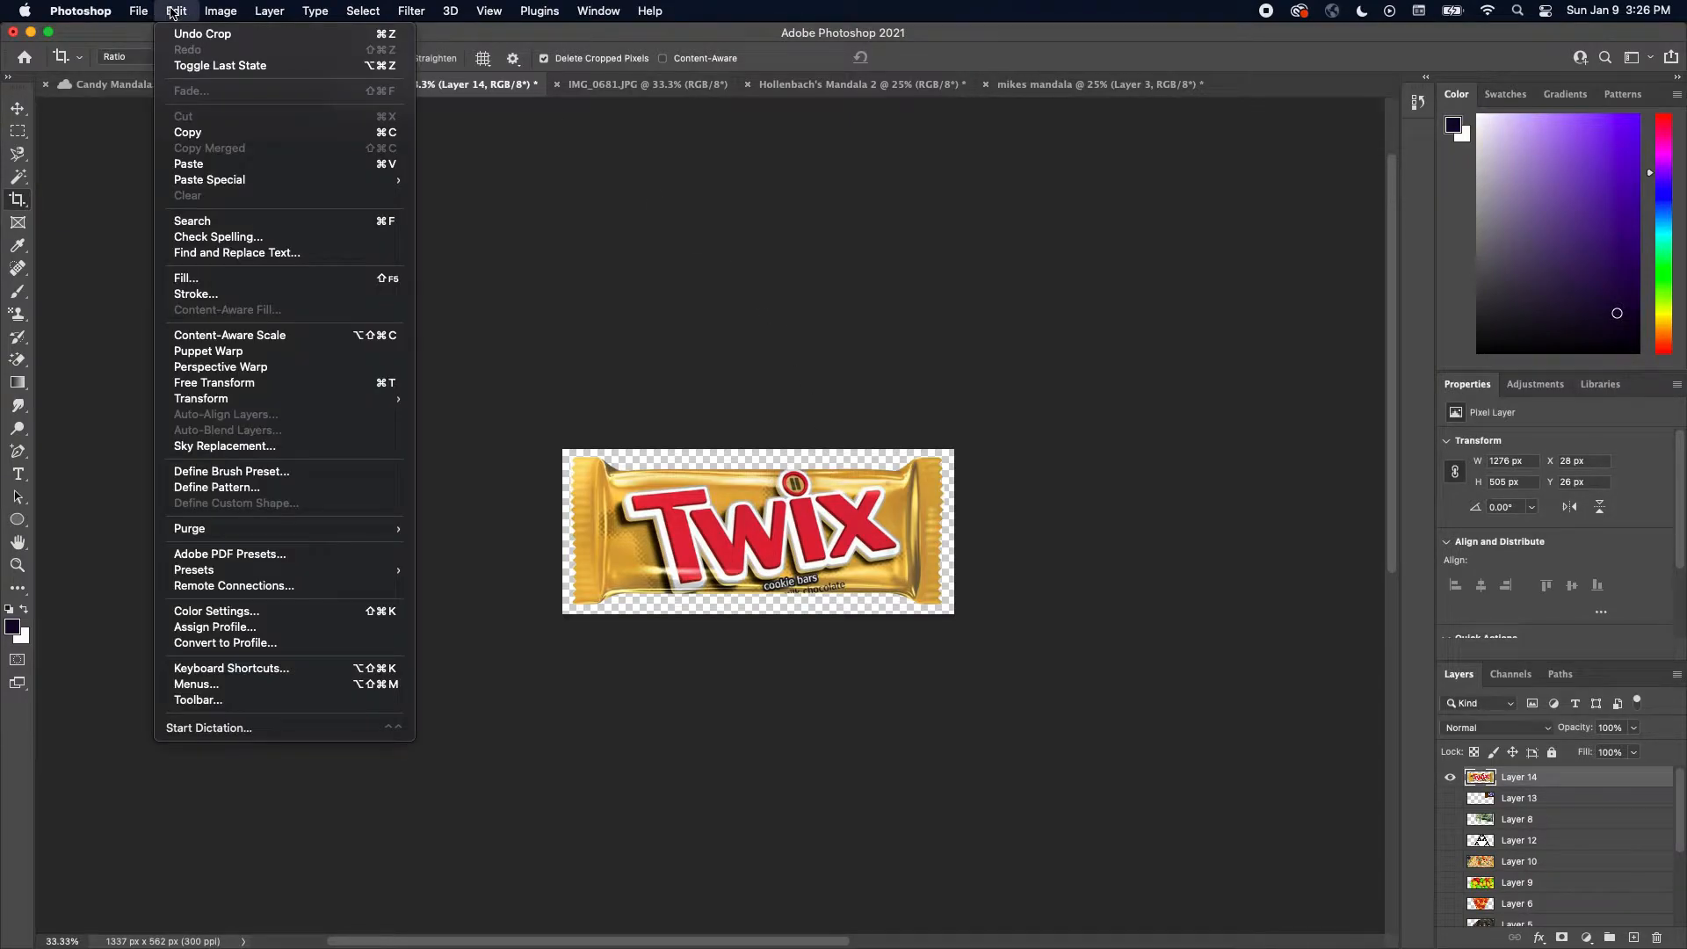
click(282, 490)
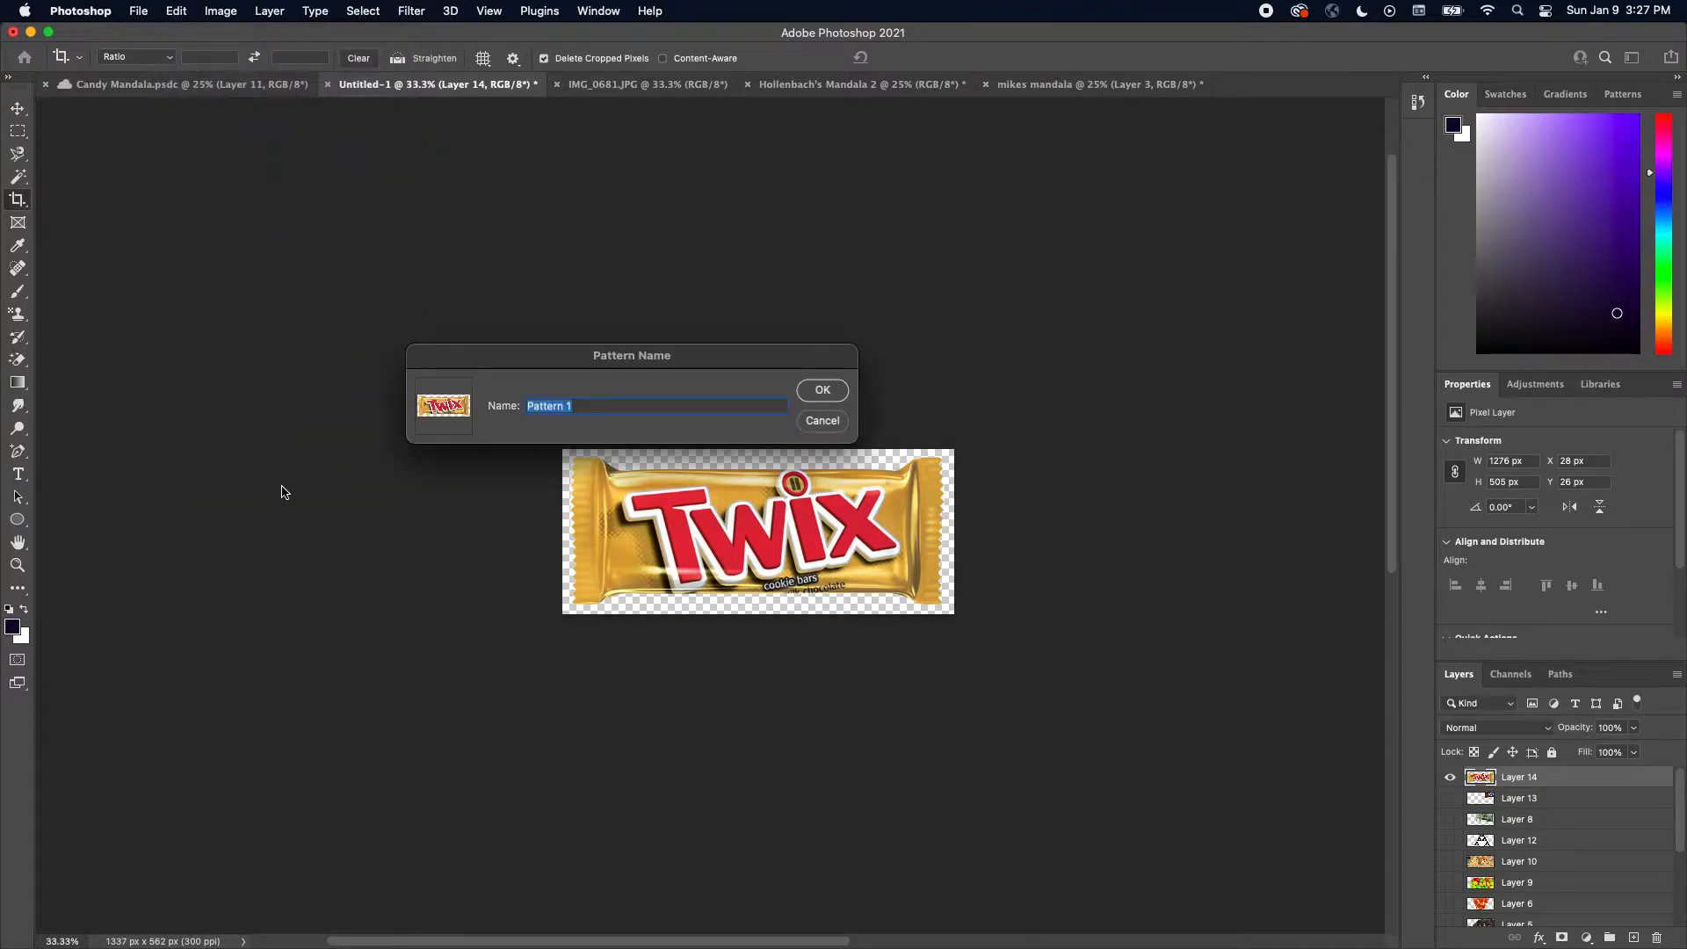
text(Twix)
key(Return)
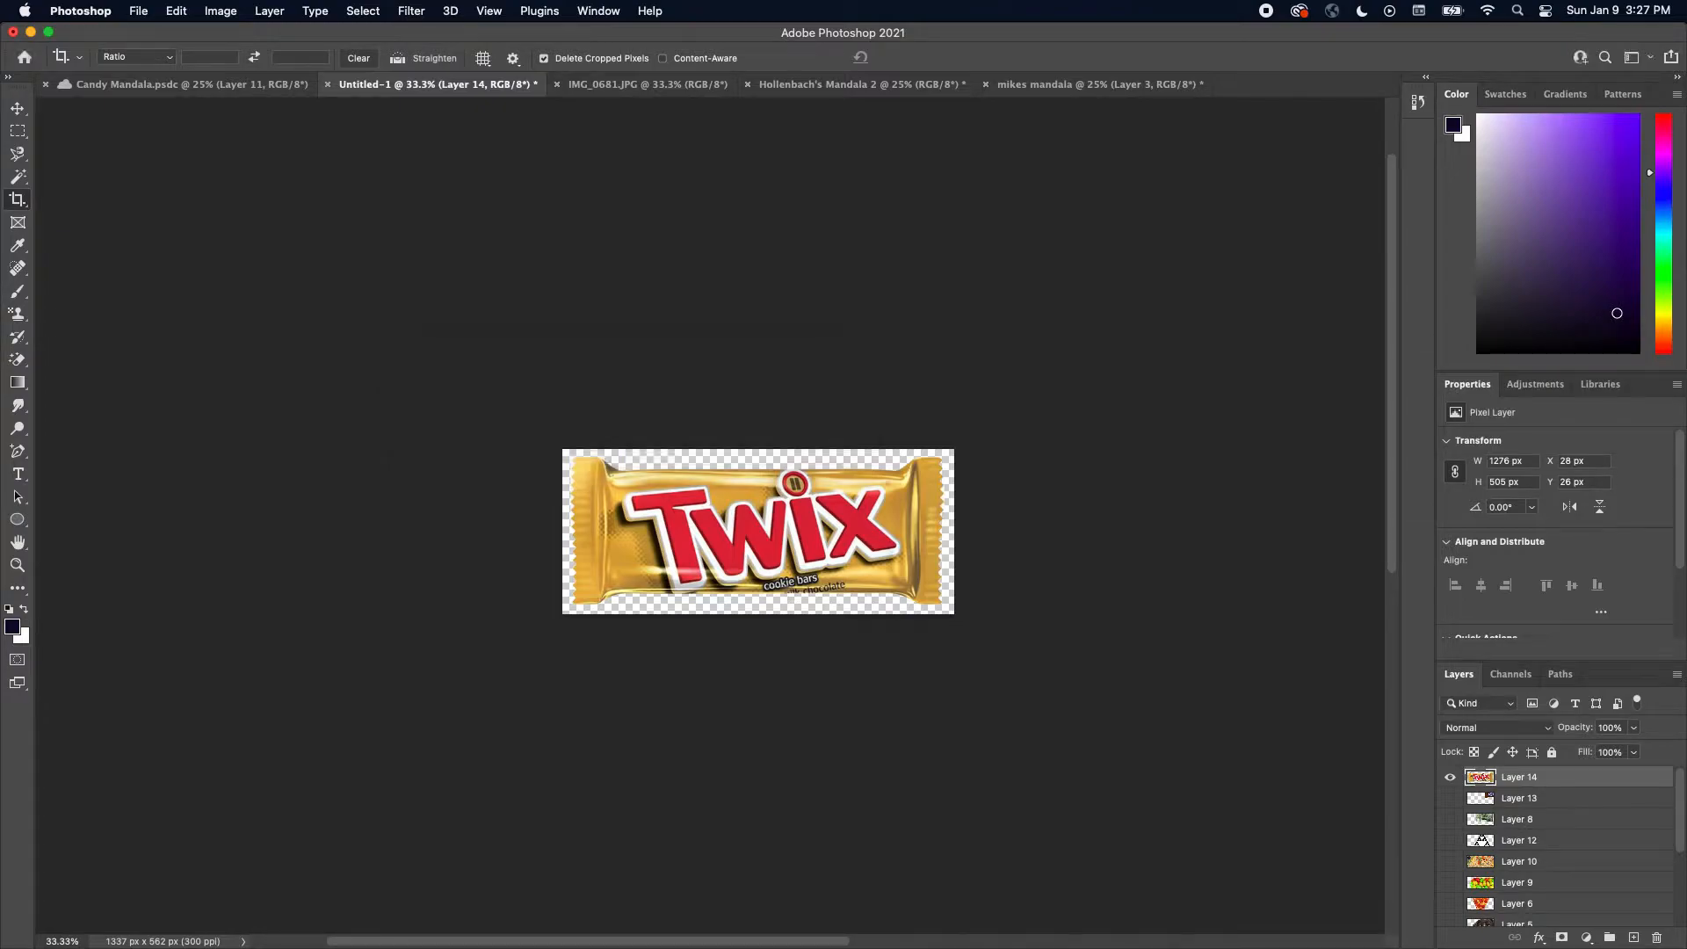
Switch to the mikes mandala document and hide Layer 3, Layer 1 and Layer 2
scroll(625, 392, right, 5)
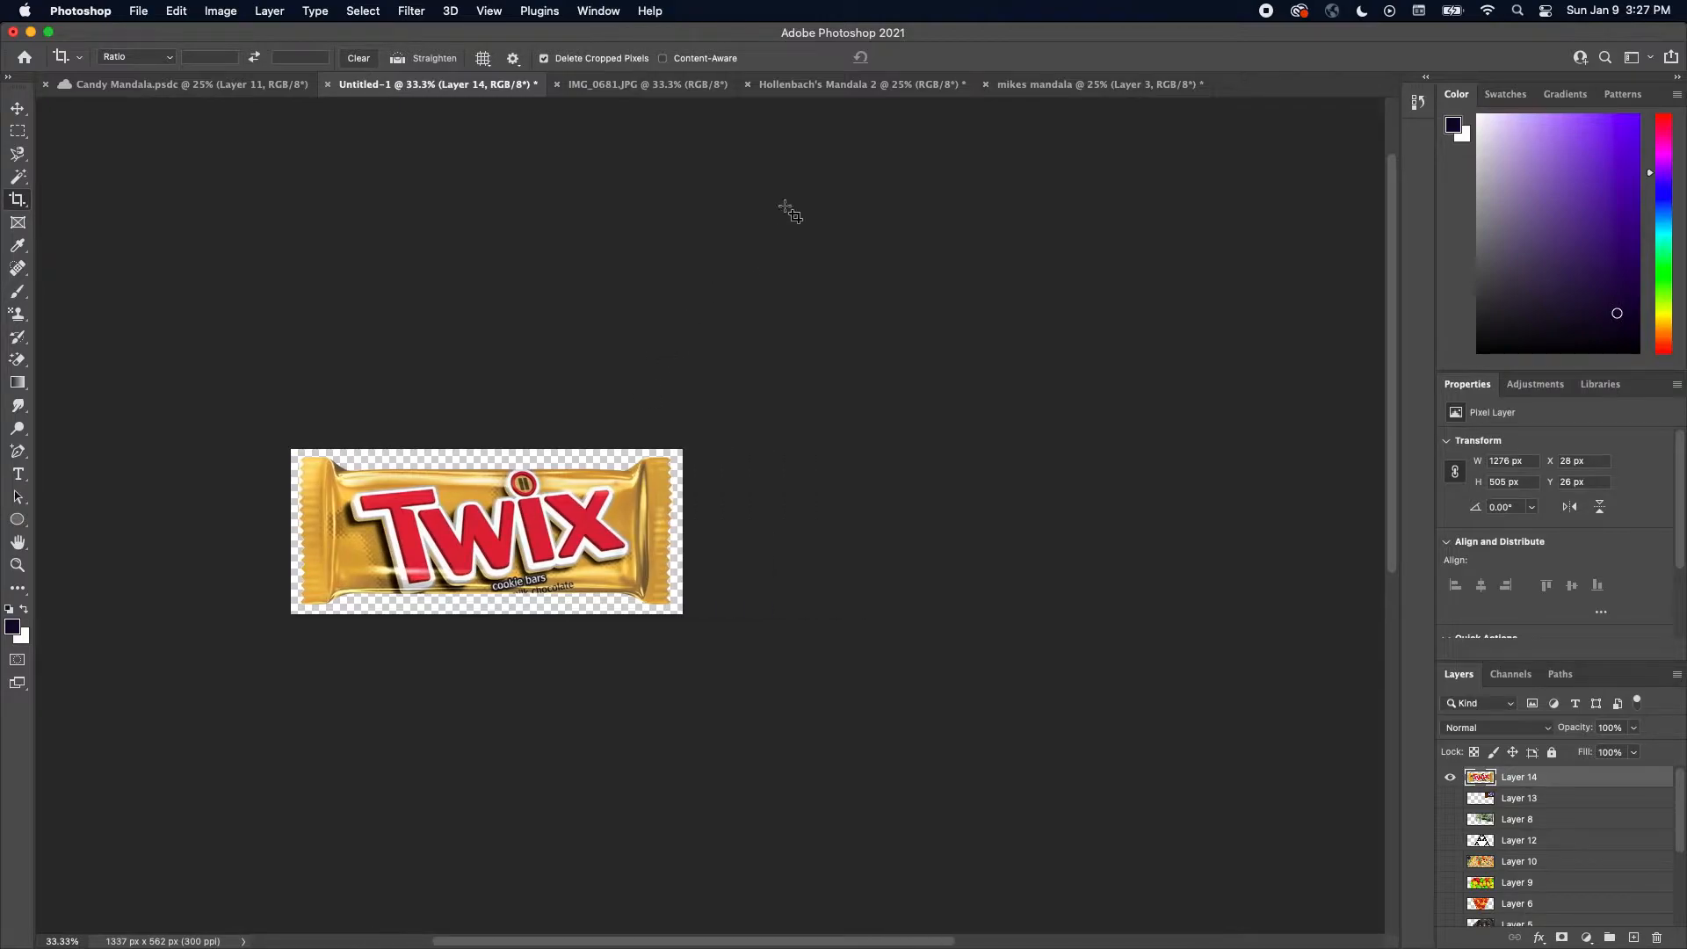
click(803, 85)
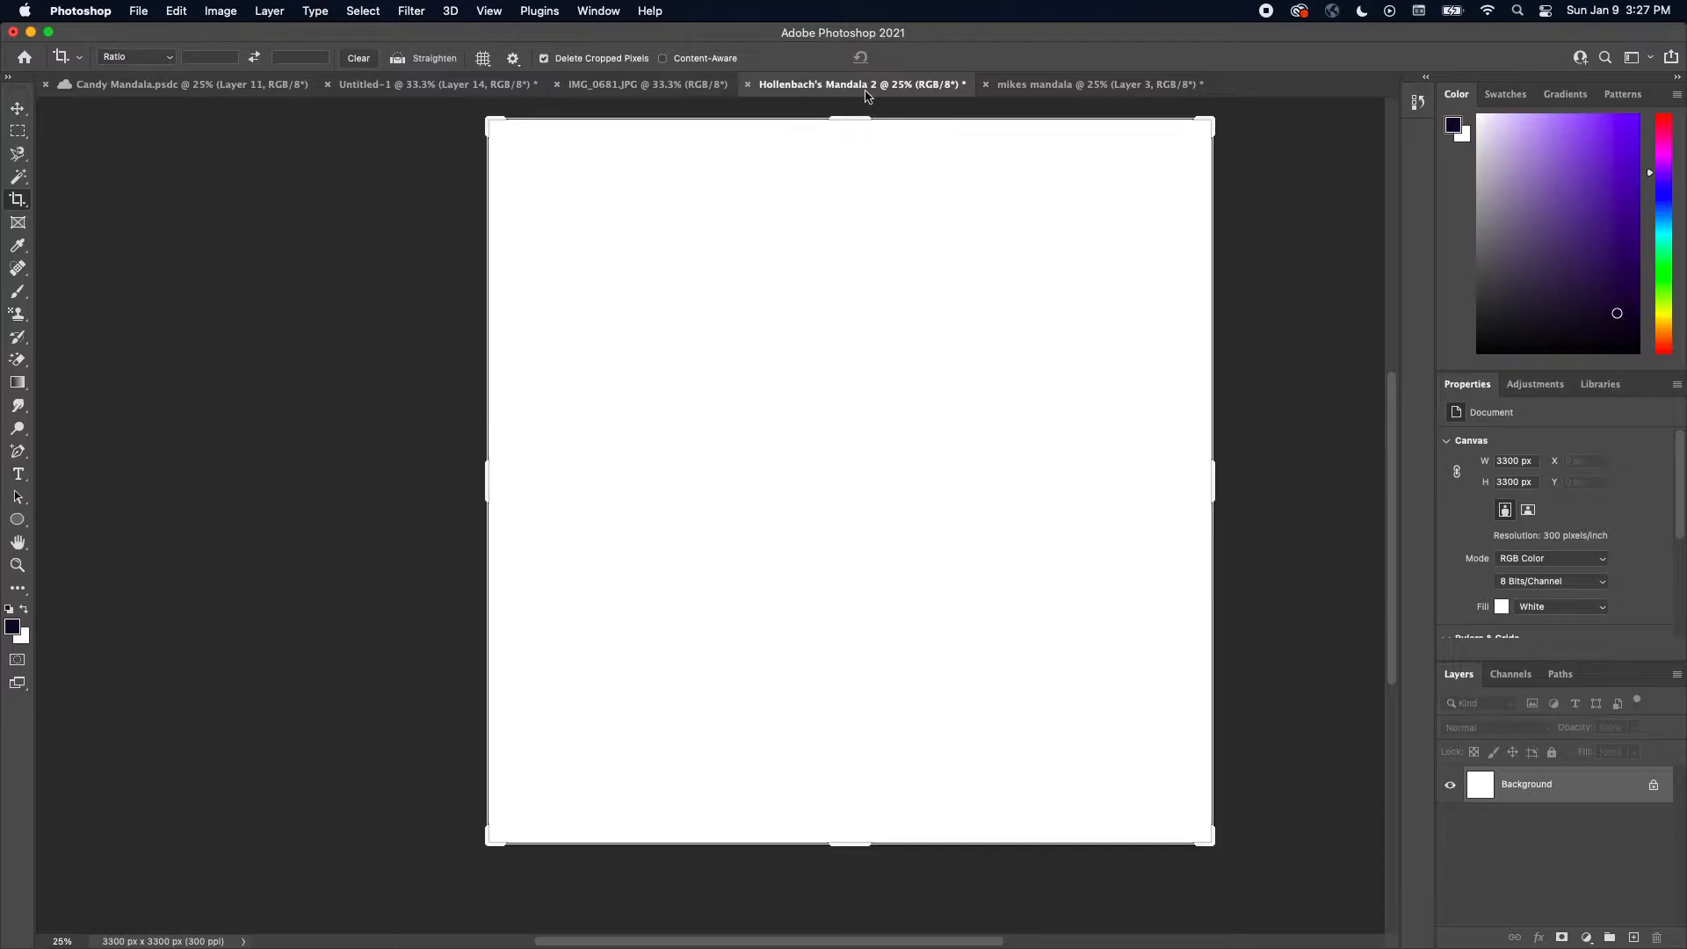
click(1044, 85)
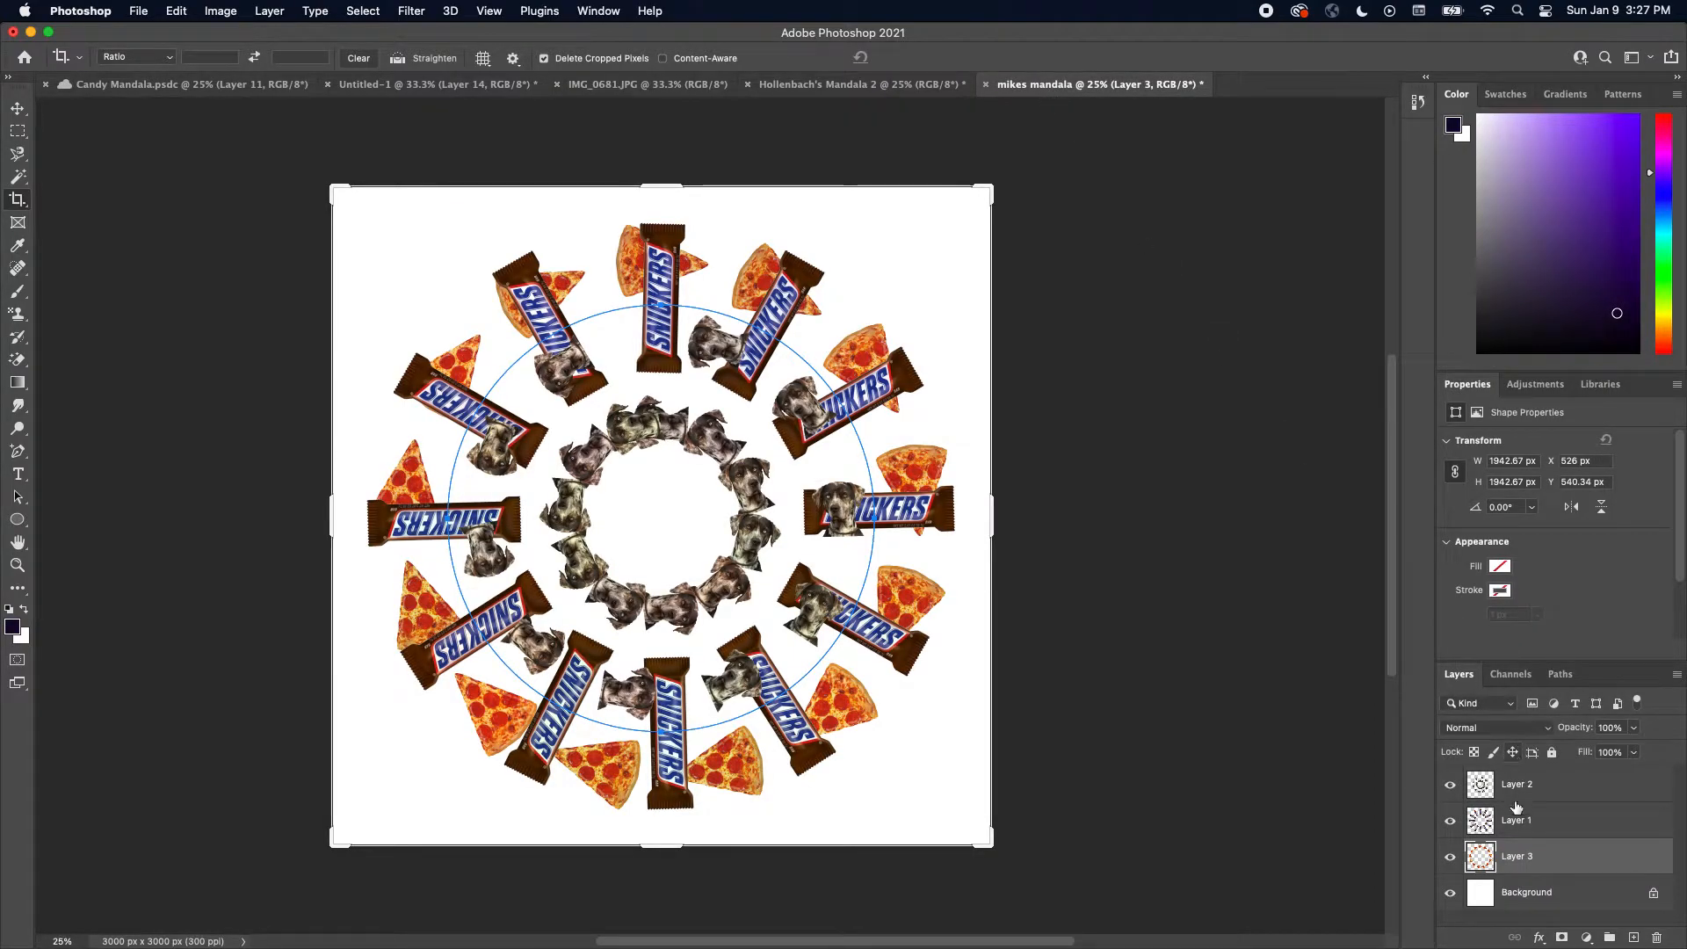
drag(1450, 862, 1449, 797)
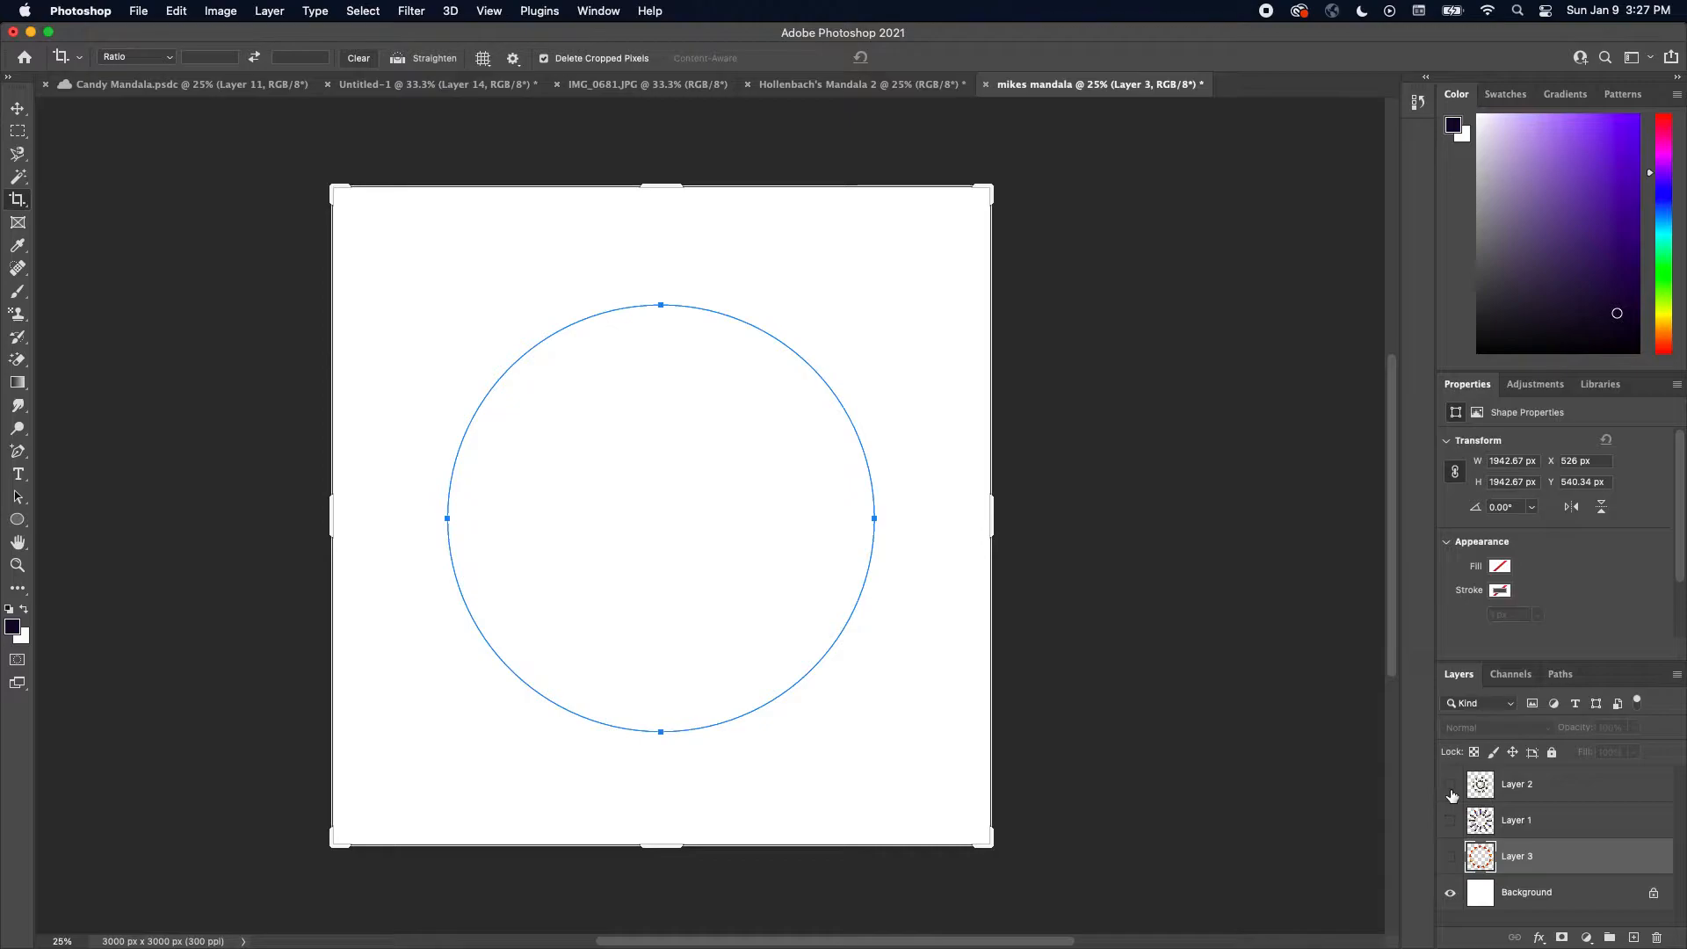
Create a new document 10 by 10 inches at 300 pixels/inch
click(140, 12)
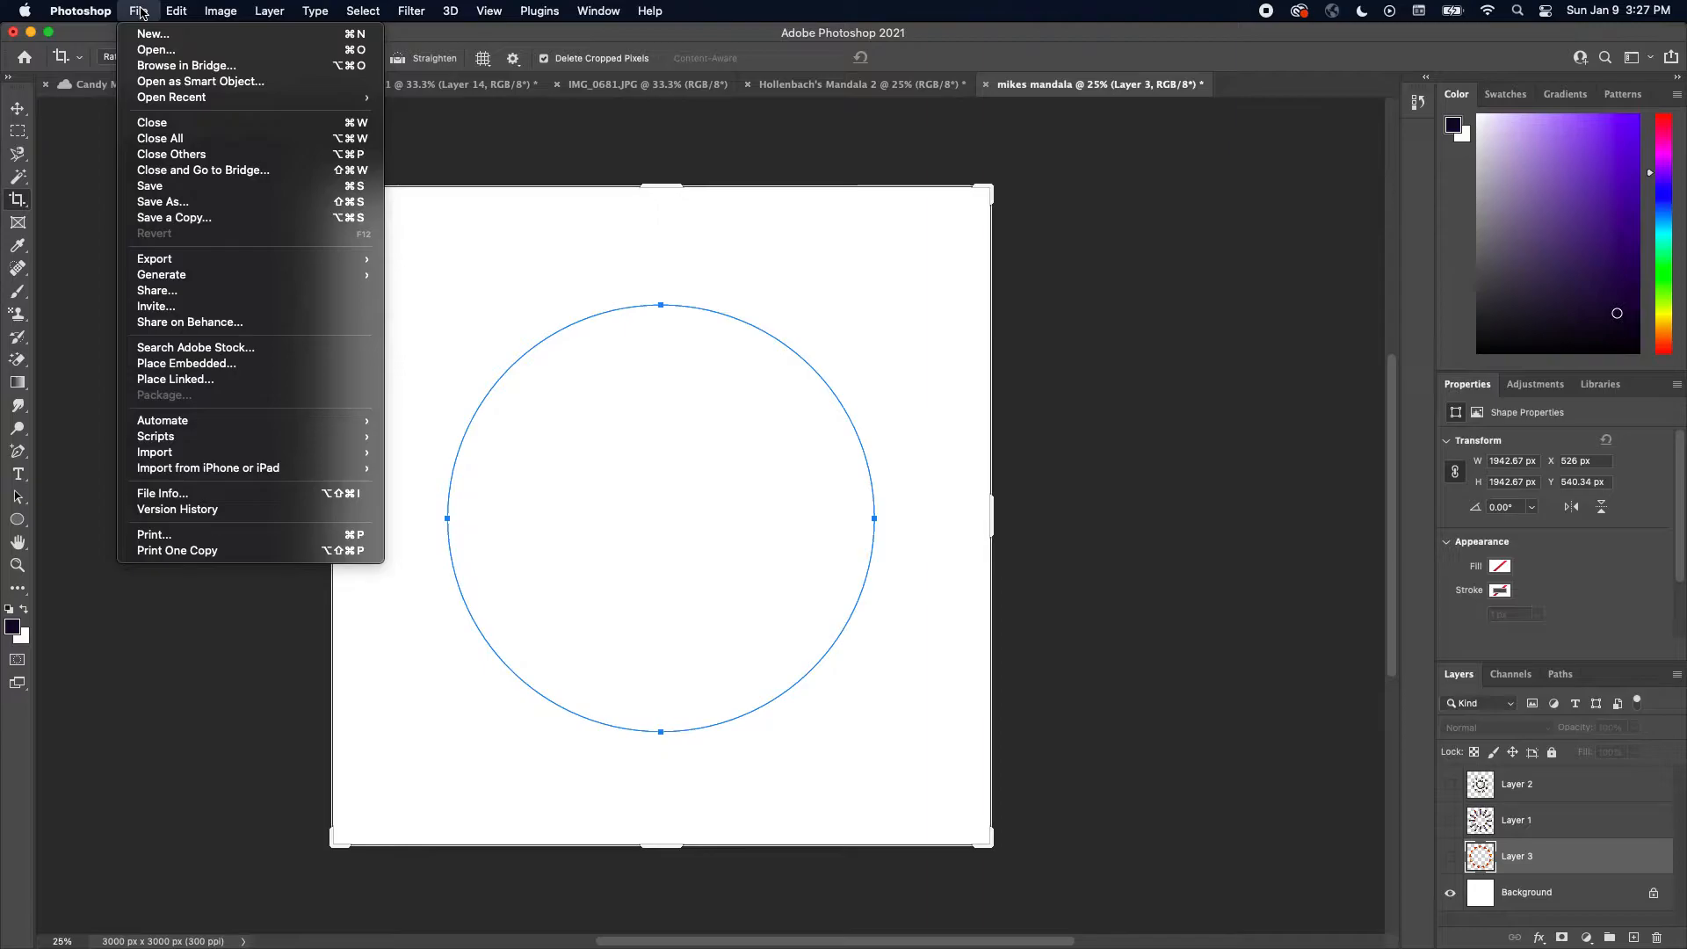
click(152, 35)
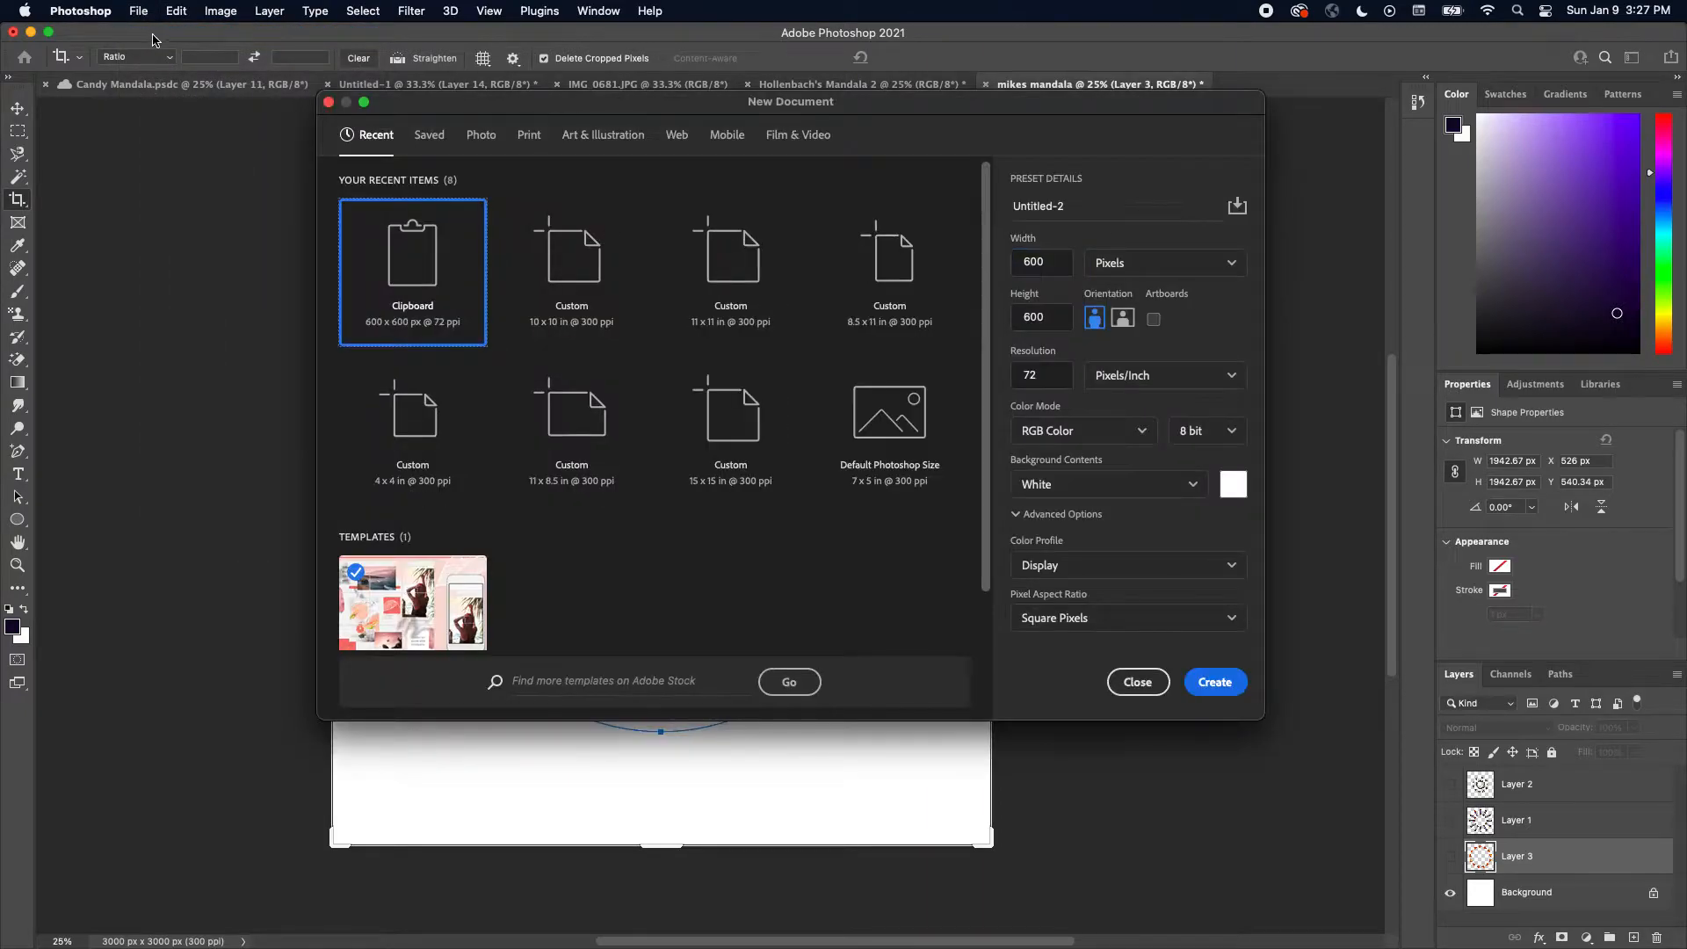
click(1153, 275)
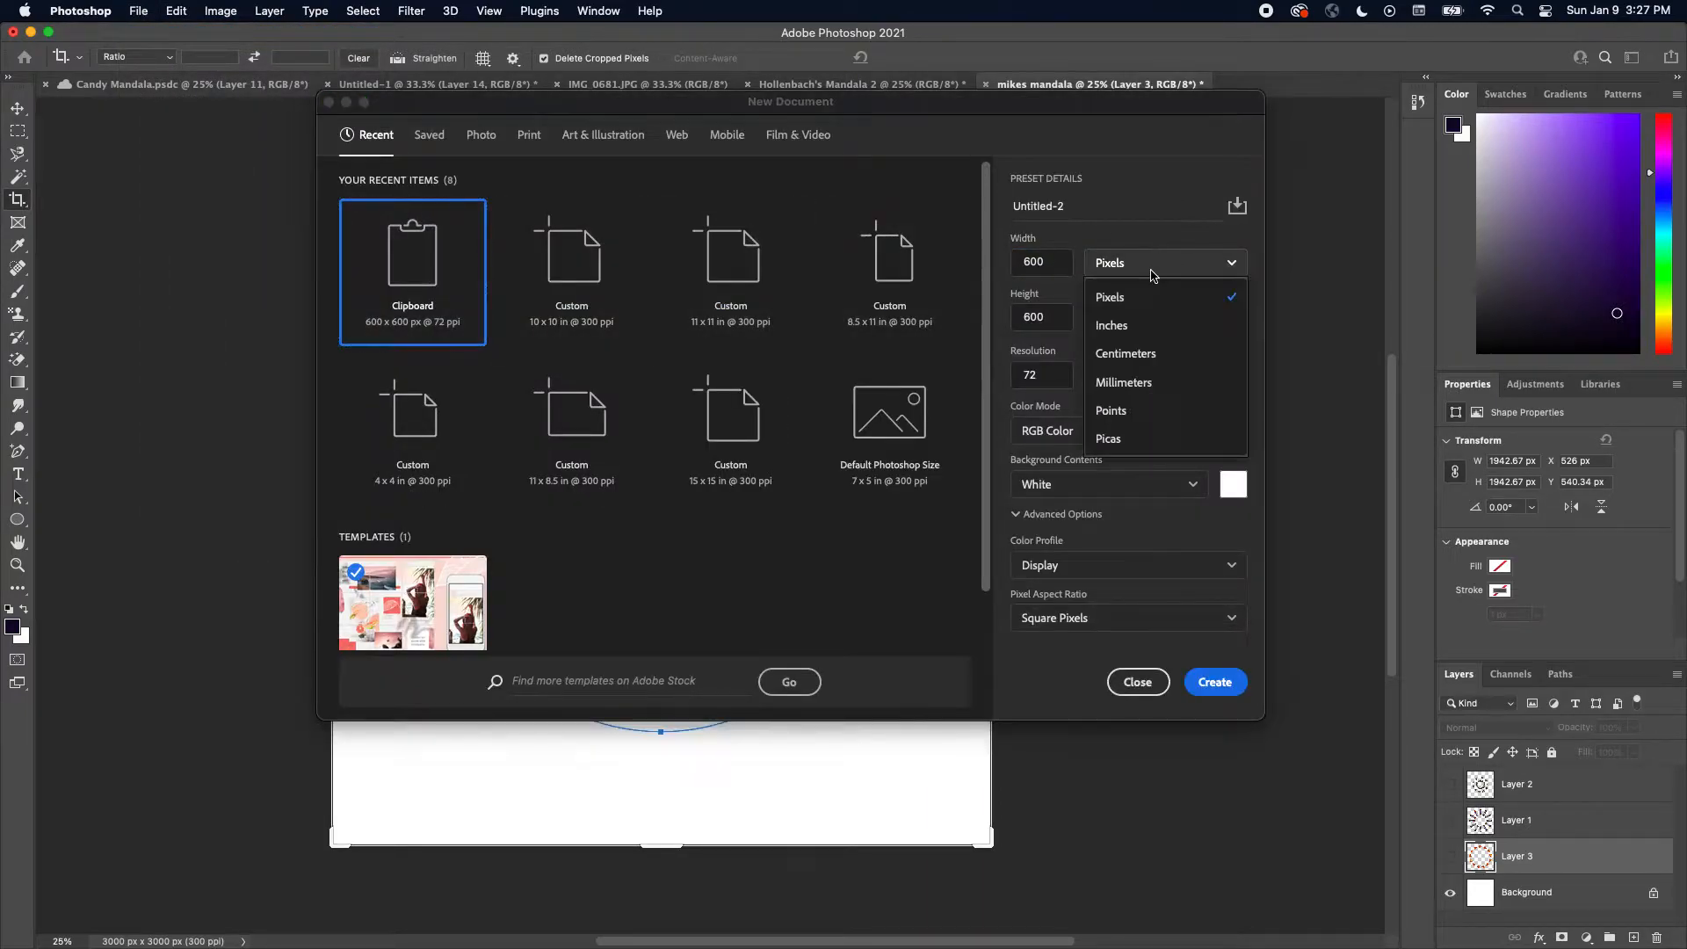
click(1159, 326)
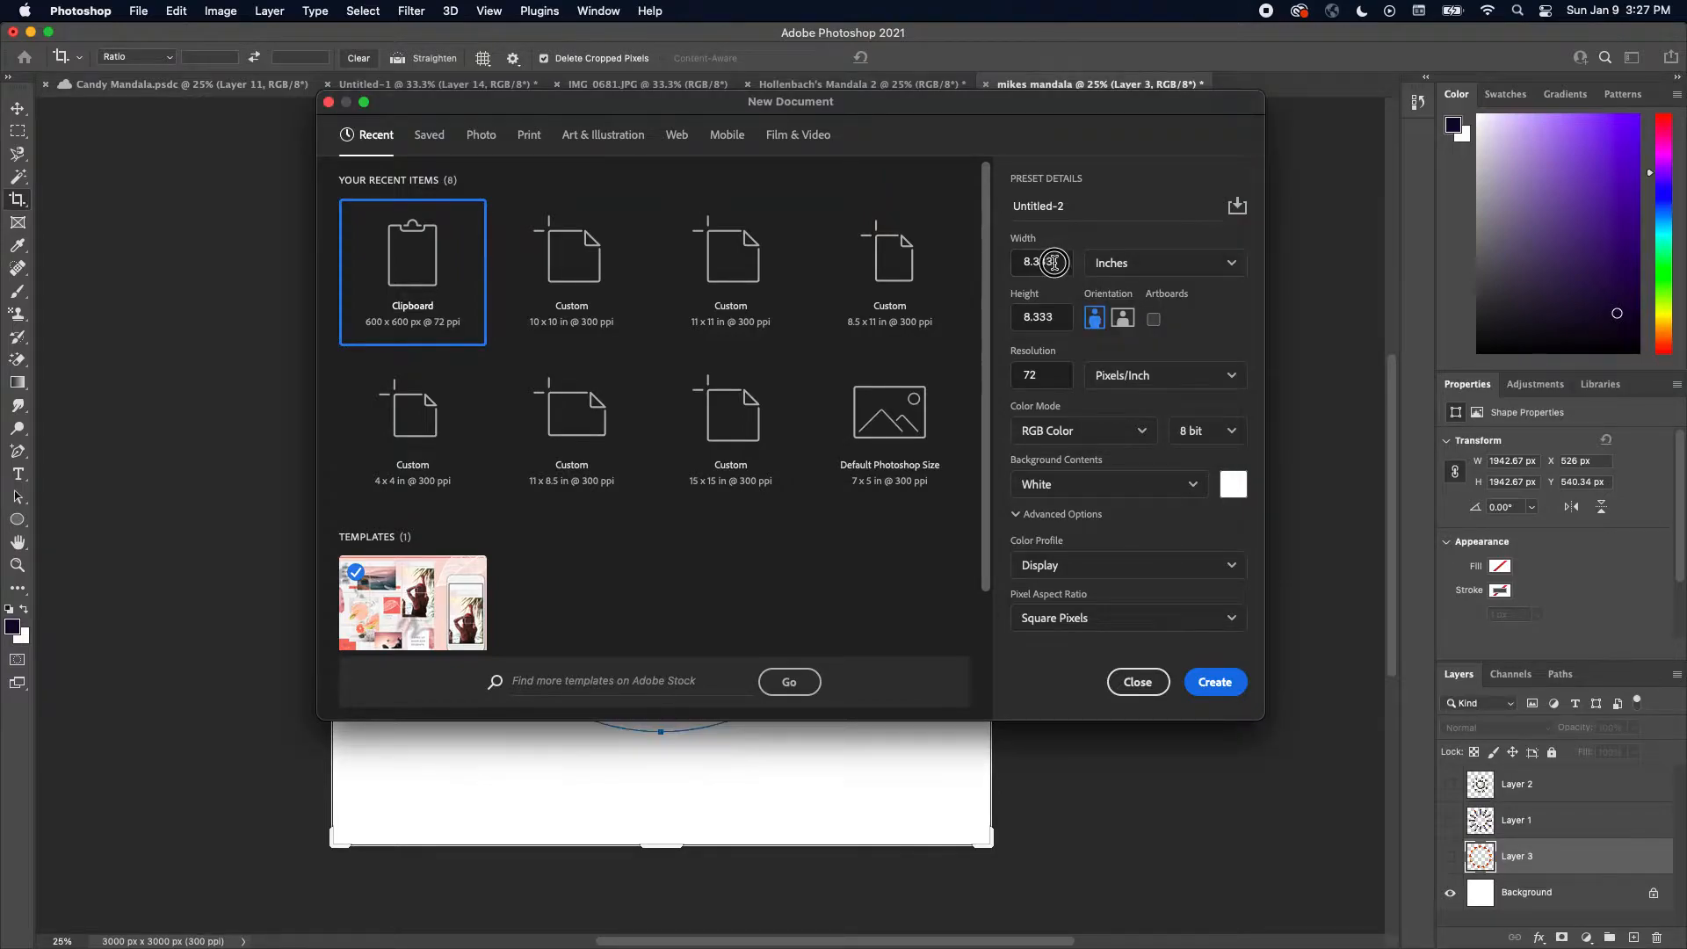
double_click(1029, 263)
text(10)
double_click(1054, 315)
text(1)
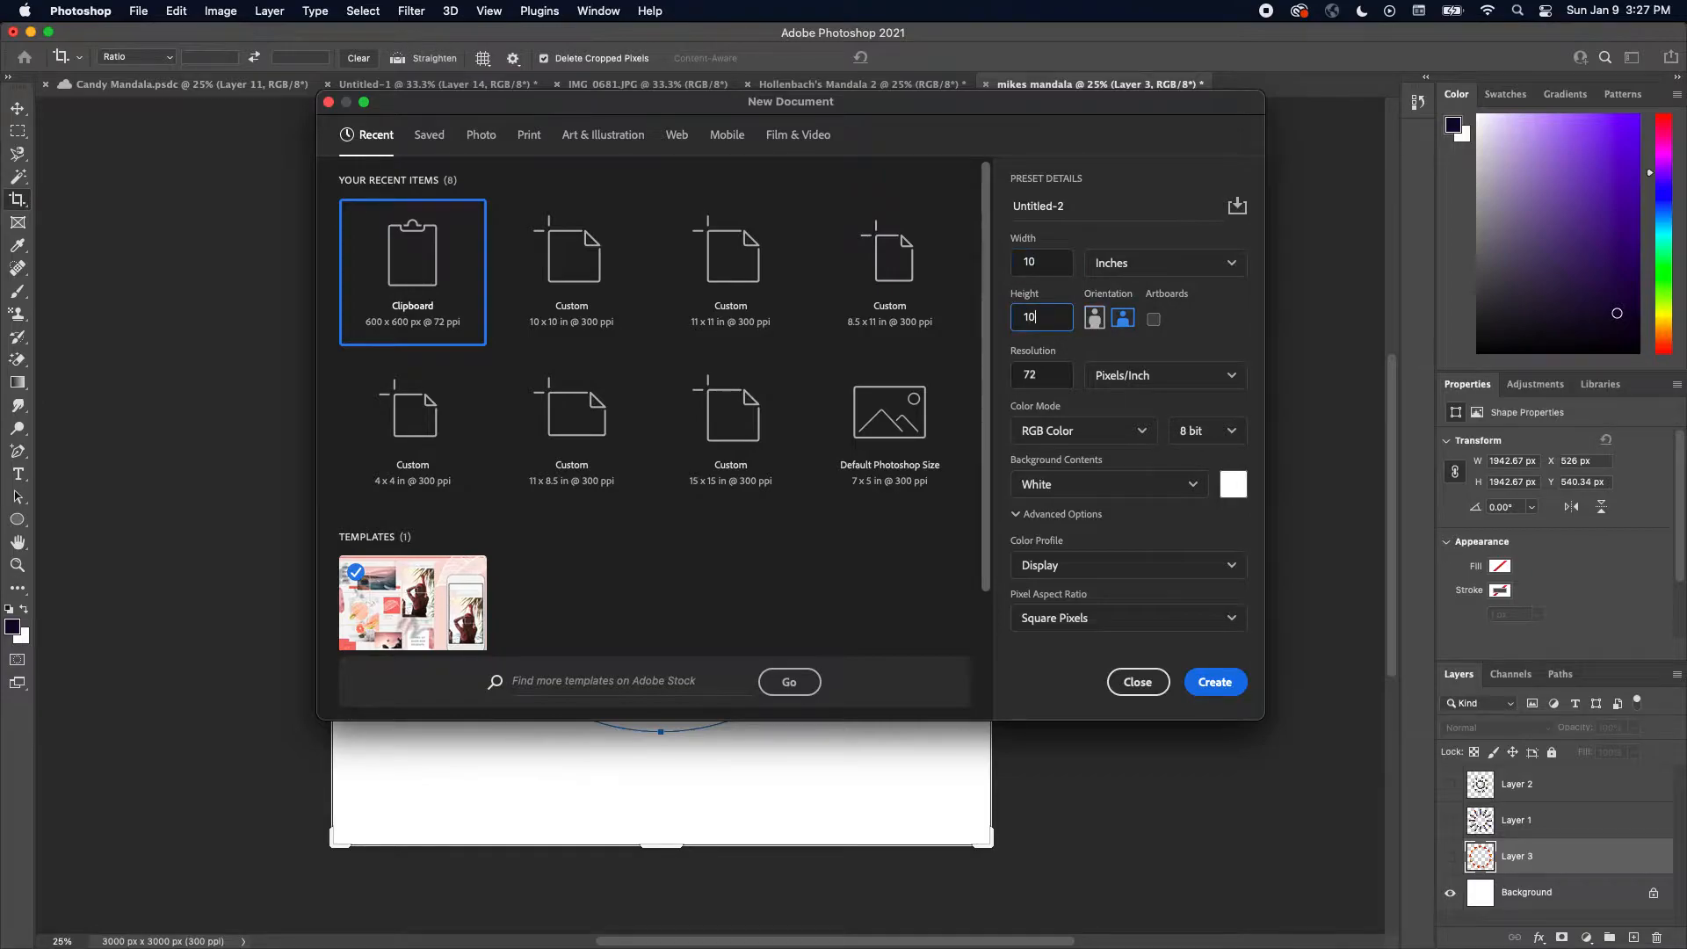
double_click(1016, 376)
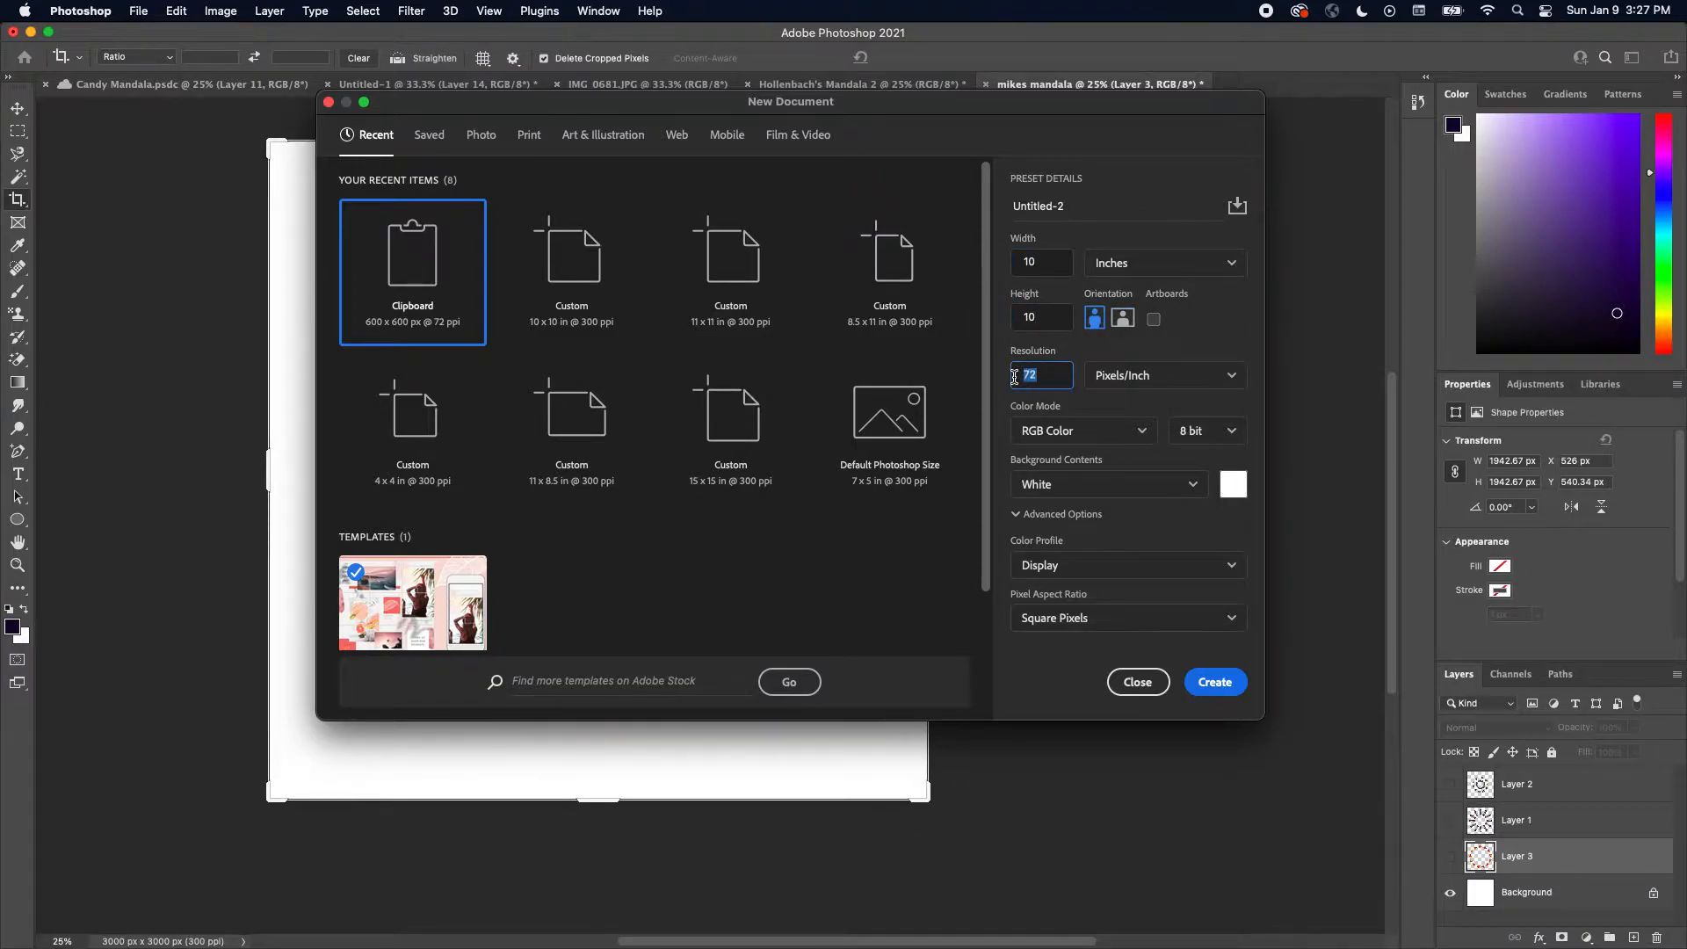
text(300)
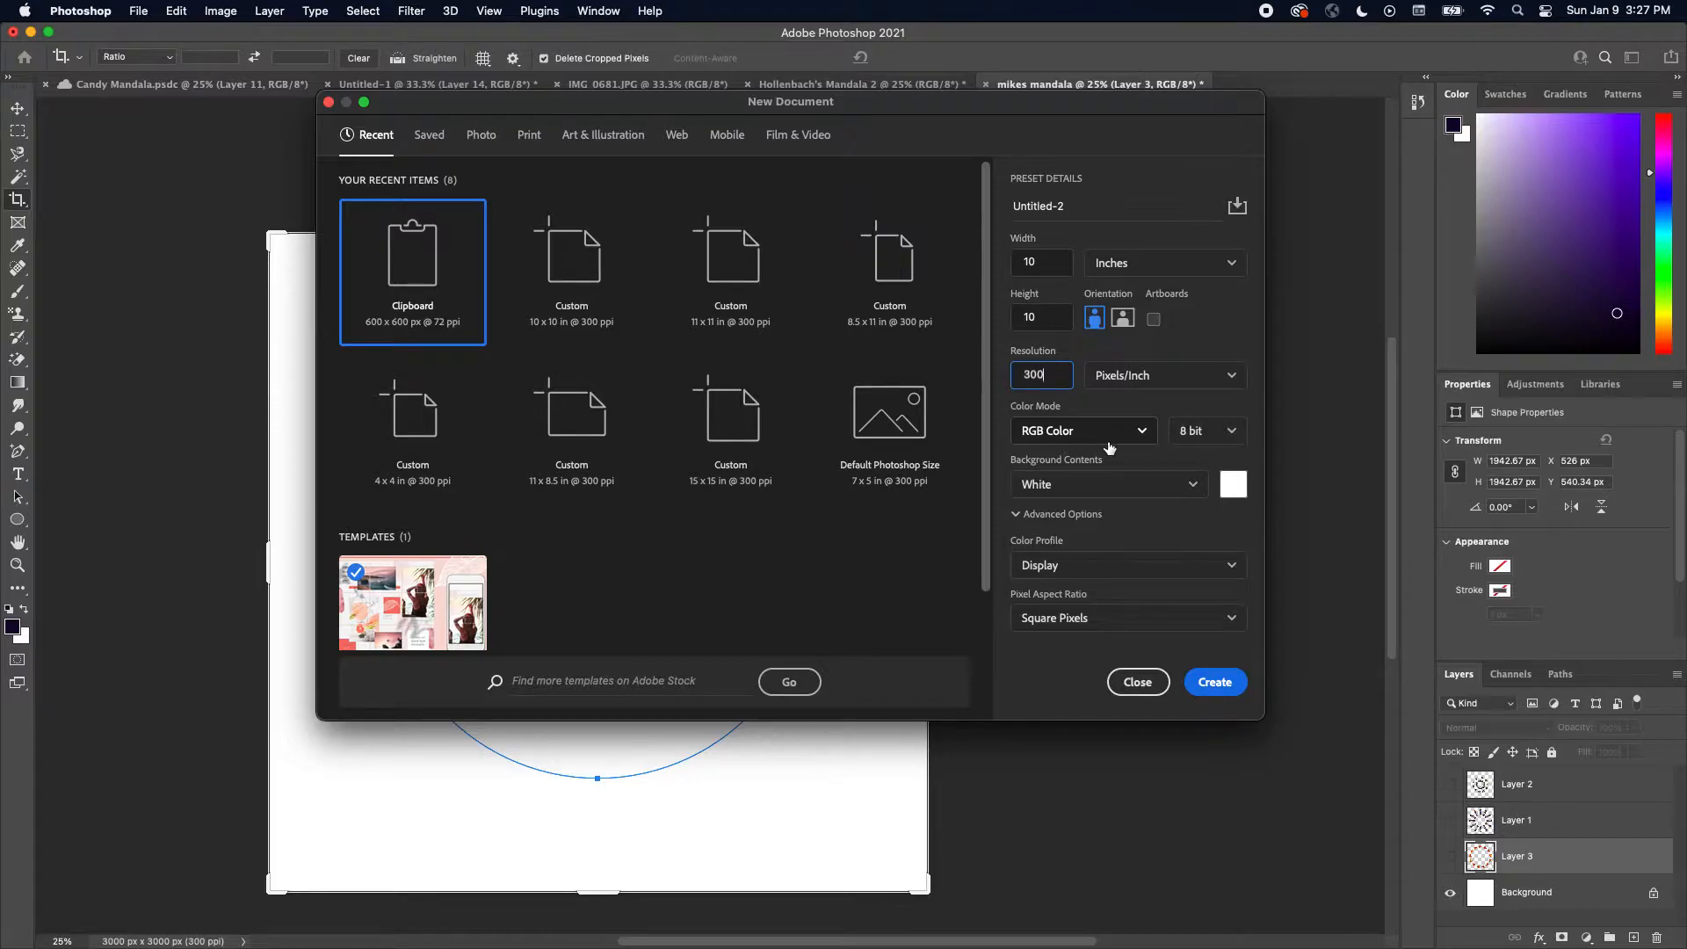
click(1214, 682)
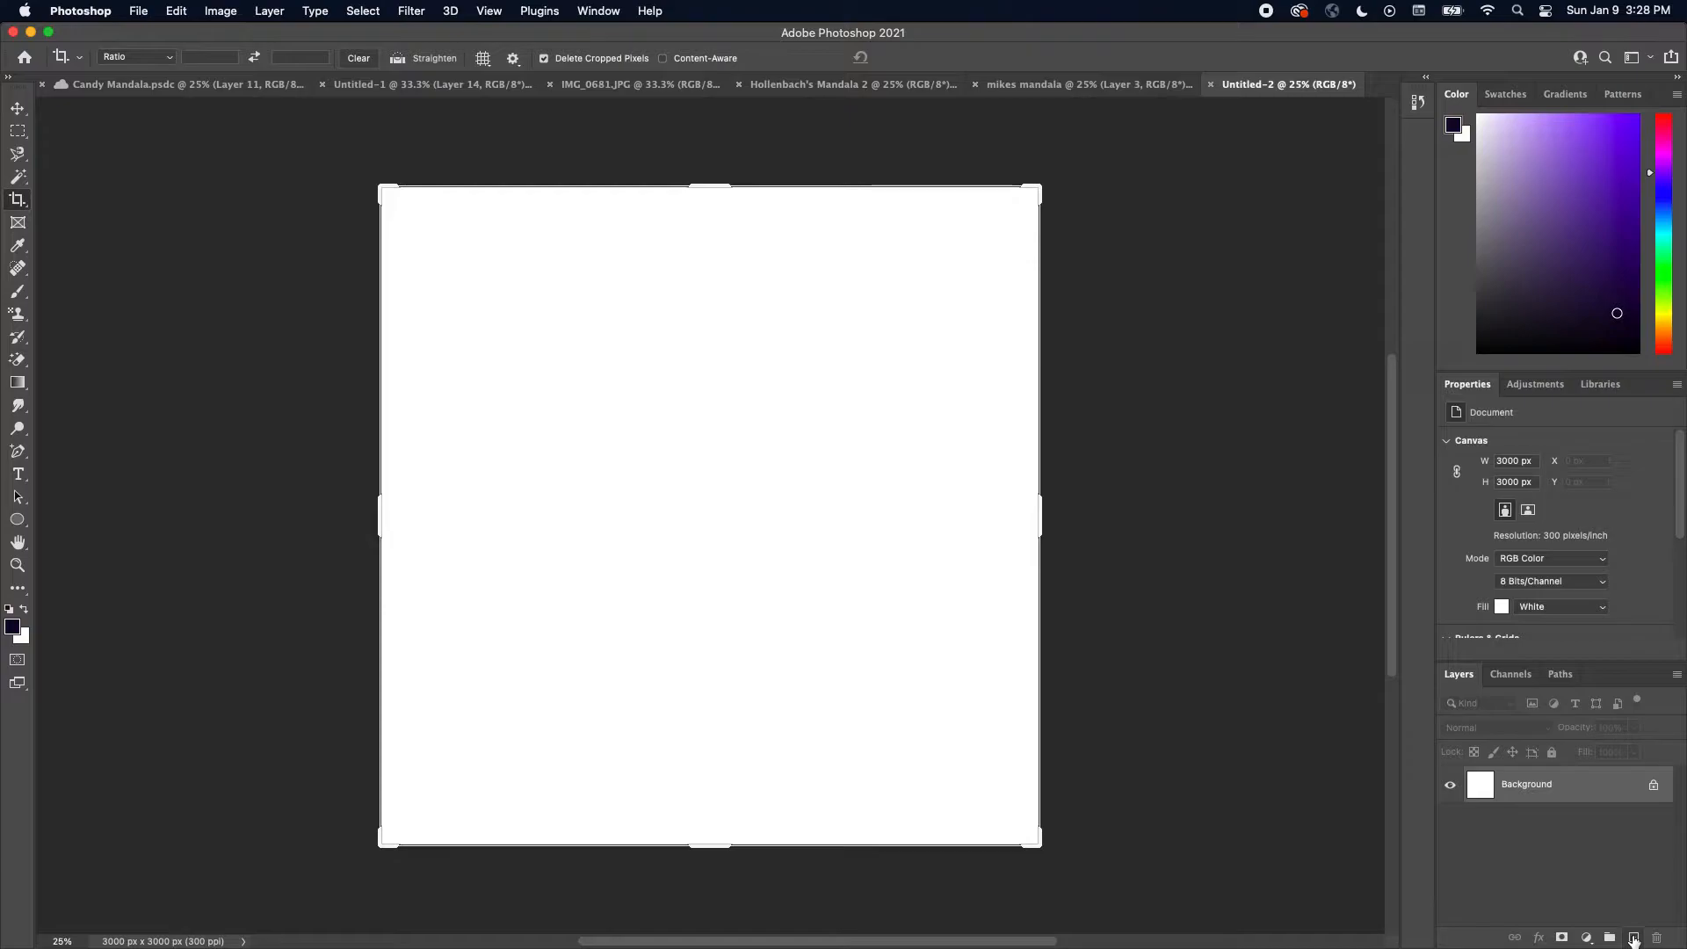
Add a new layer and draw a circle path about 2043 px across with the Ellipse tool
click(1634, 938)
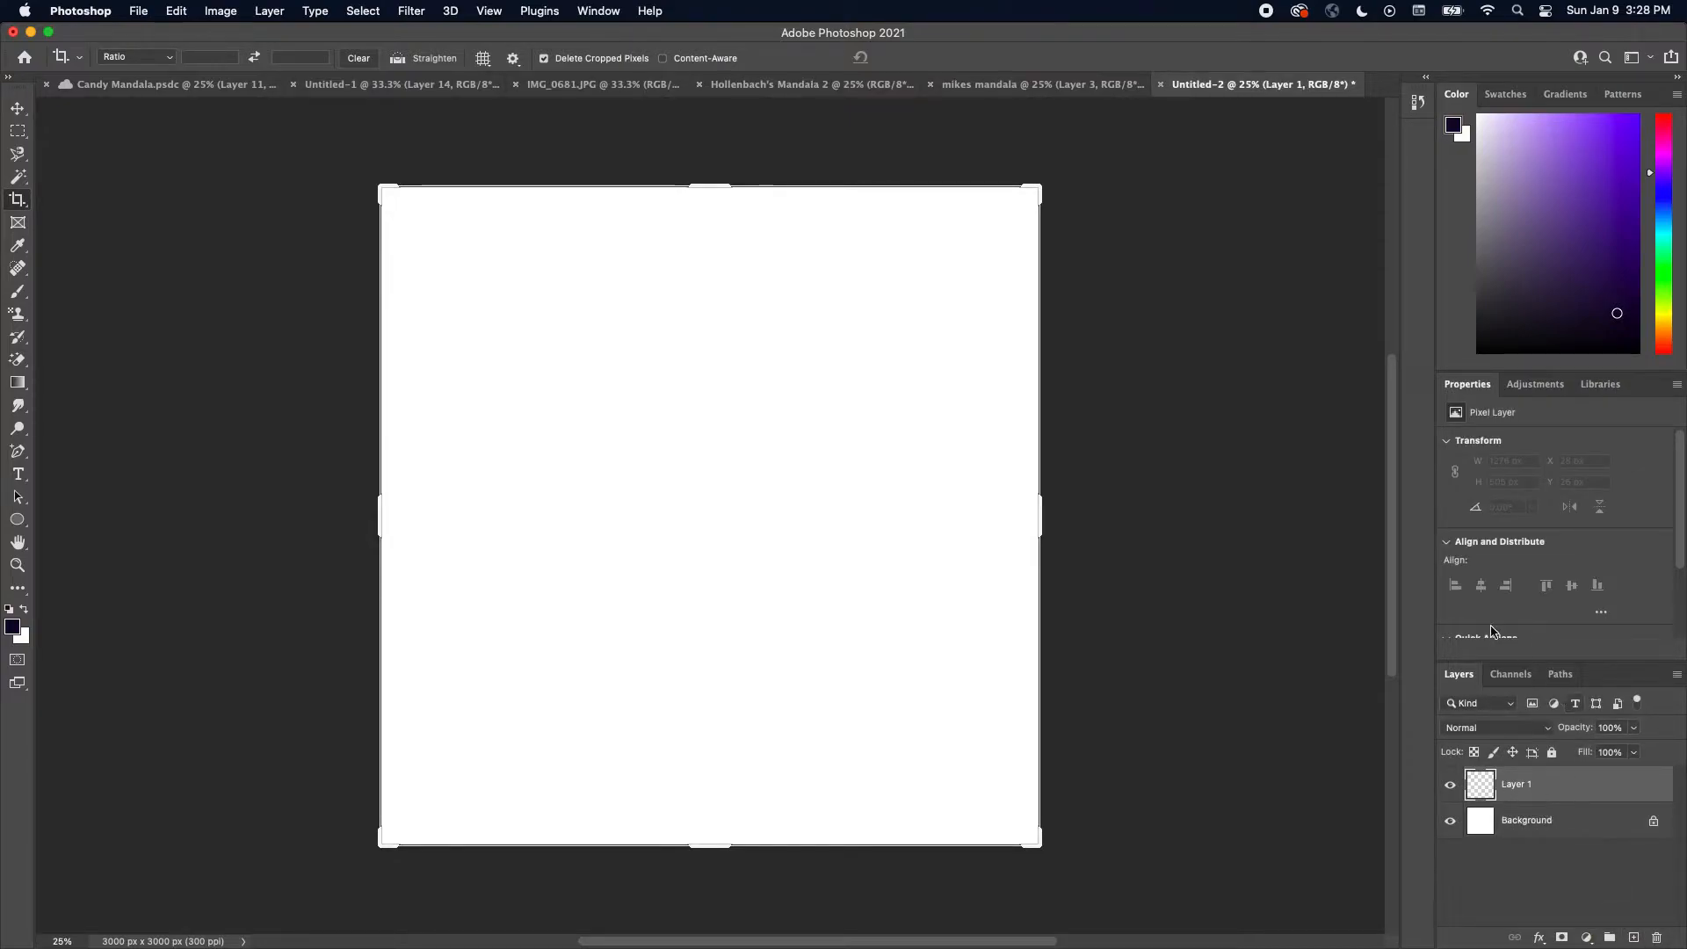
click(16, 520)
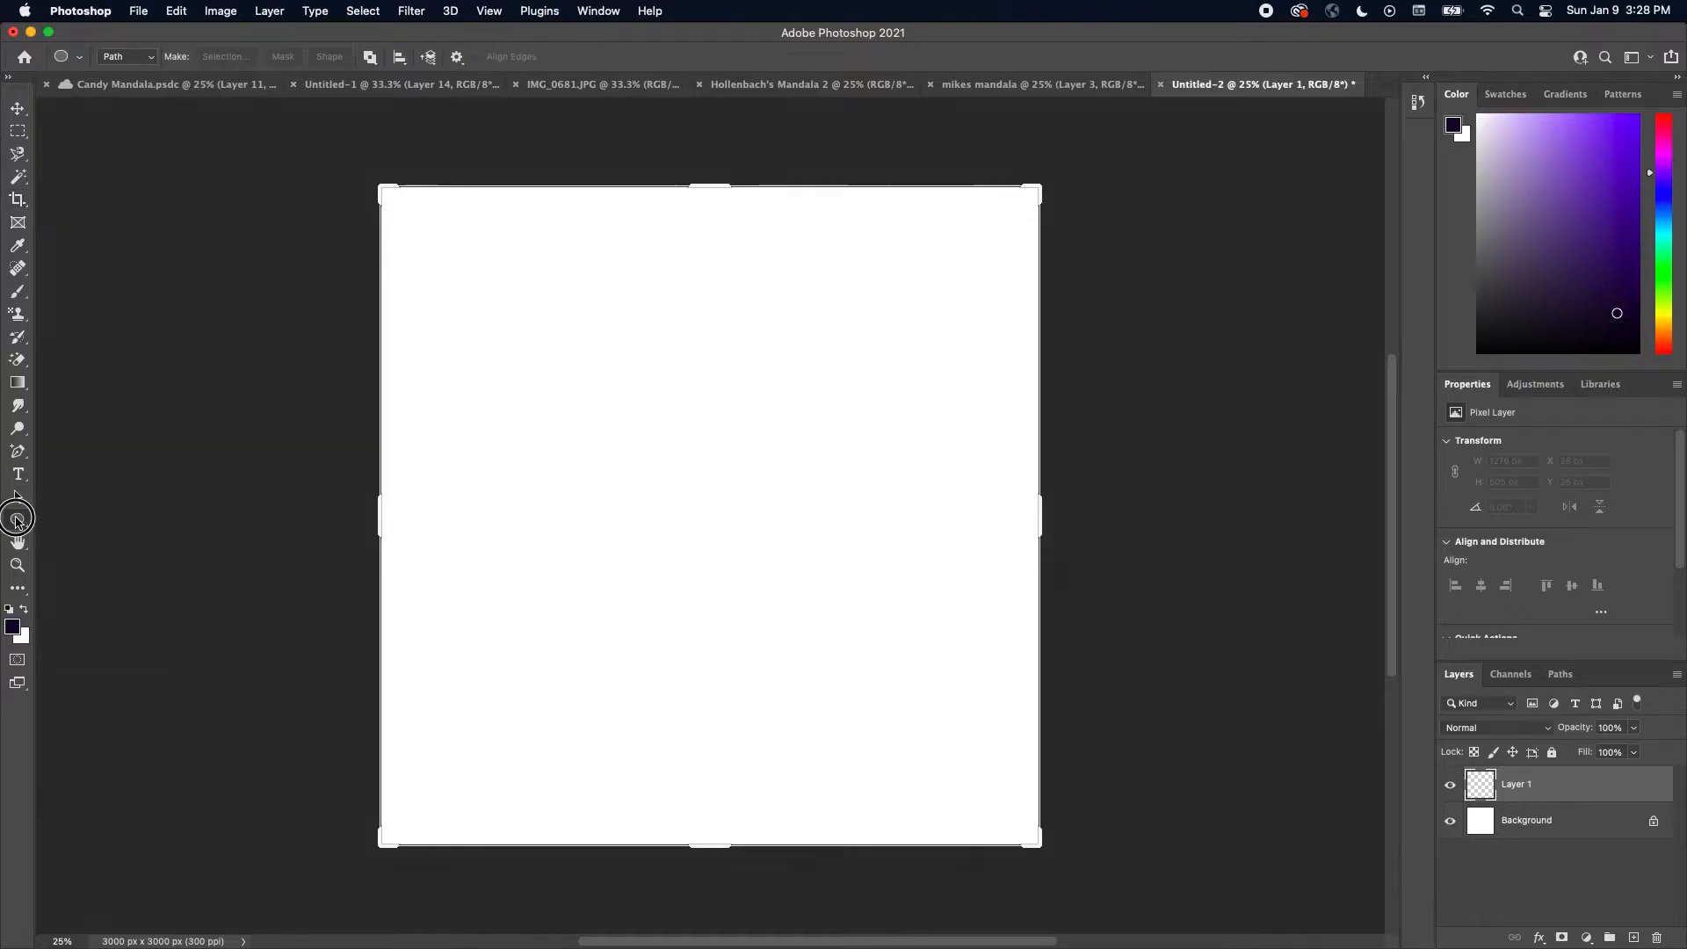
drag(503, 297, 966, 743)
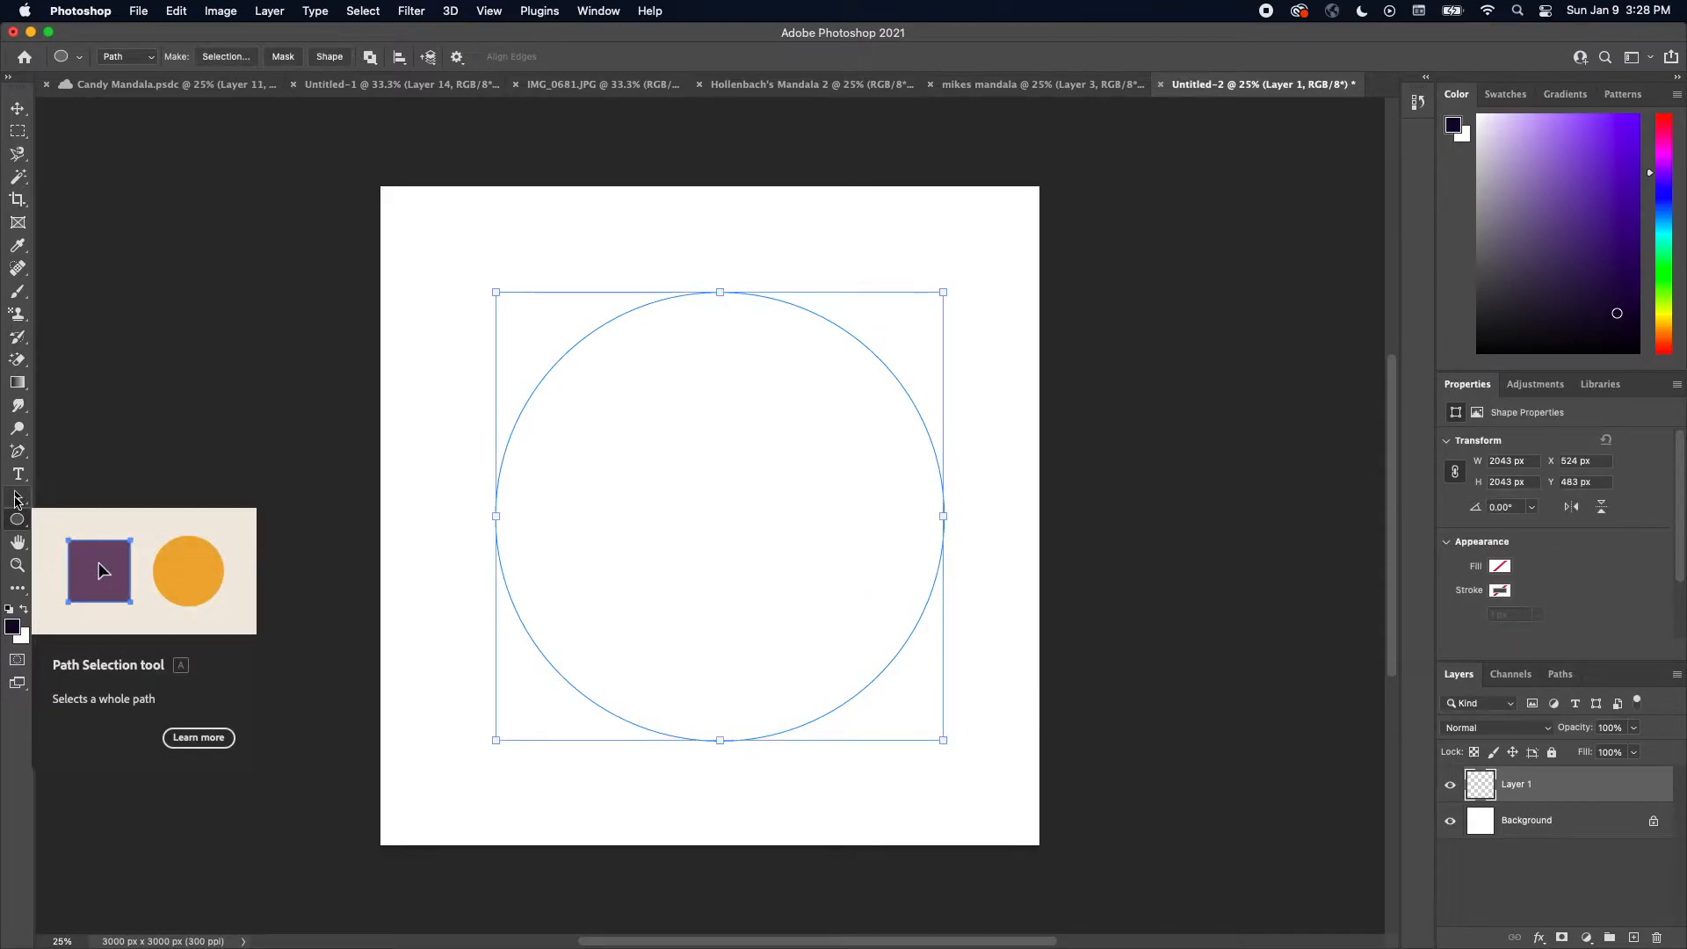
Try to reposition the circle path on the canvas with the Path Selection and Move tools
click(15, 498)
drag(560, 357, 534, 393)
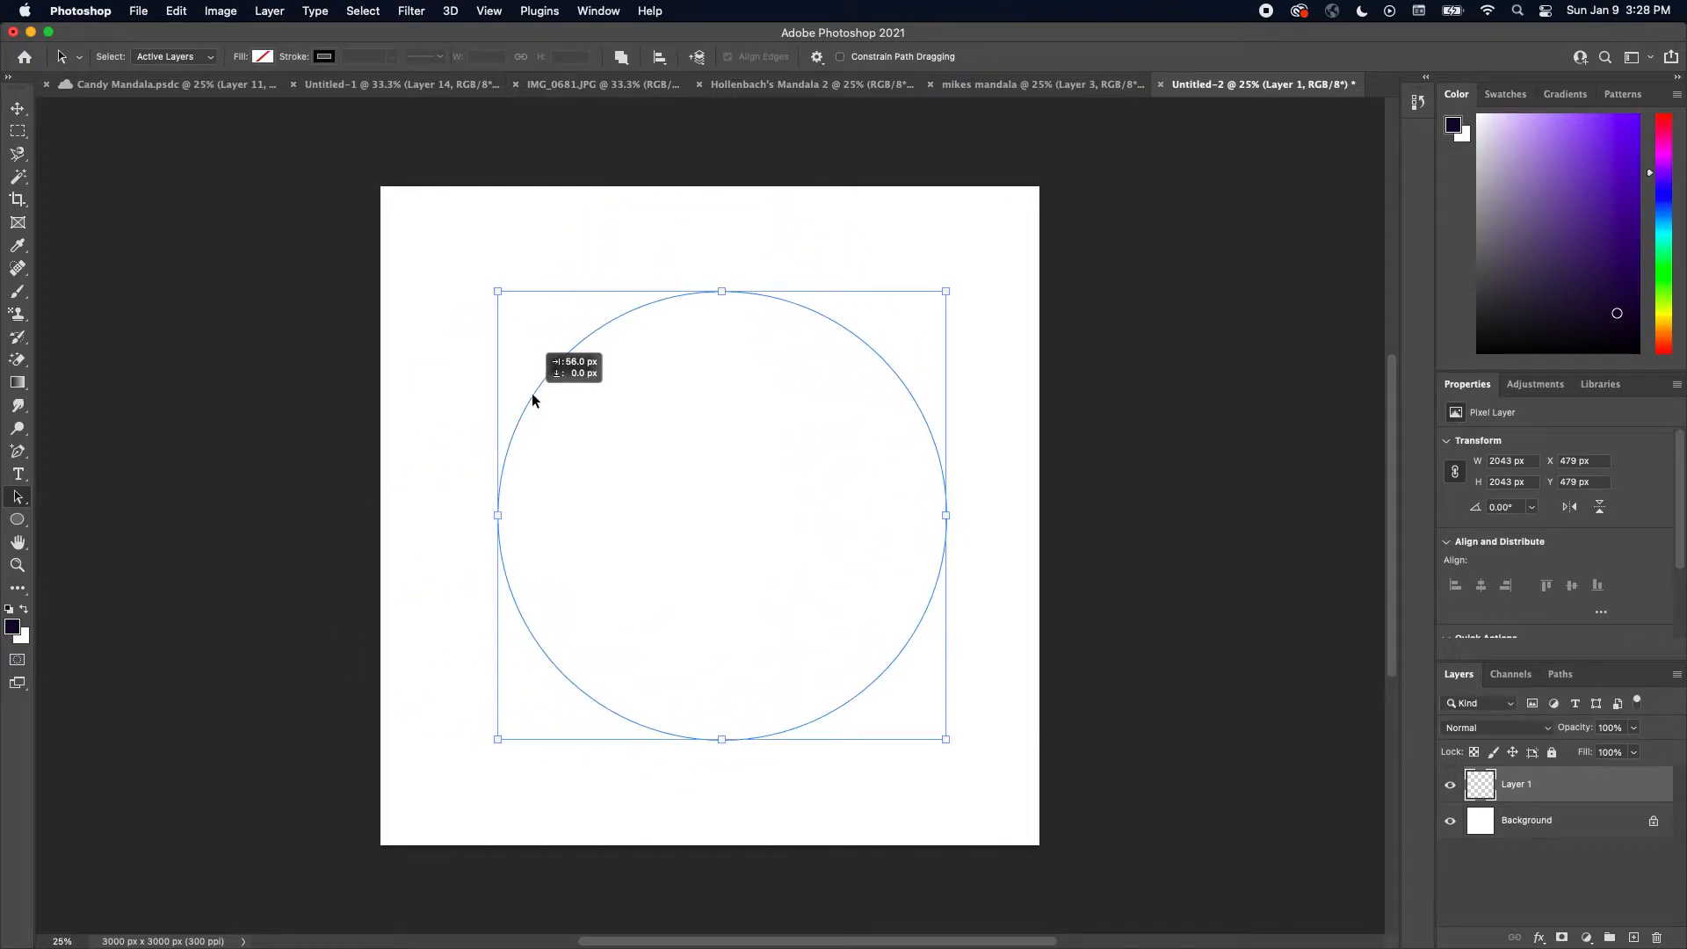
mouse_move(914, 636)
mouse_down()
mouse_move(911, 618)
mouse_move(882, 626)
mouse_move(895, 625)
mouse_up()
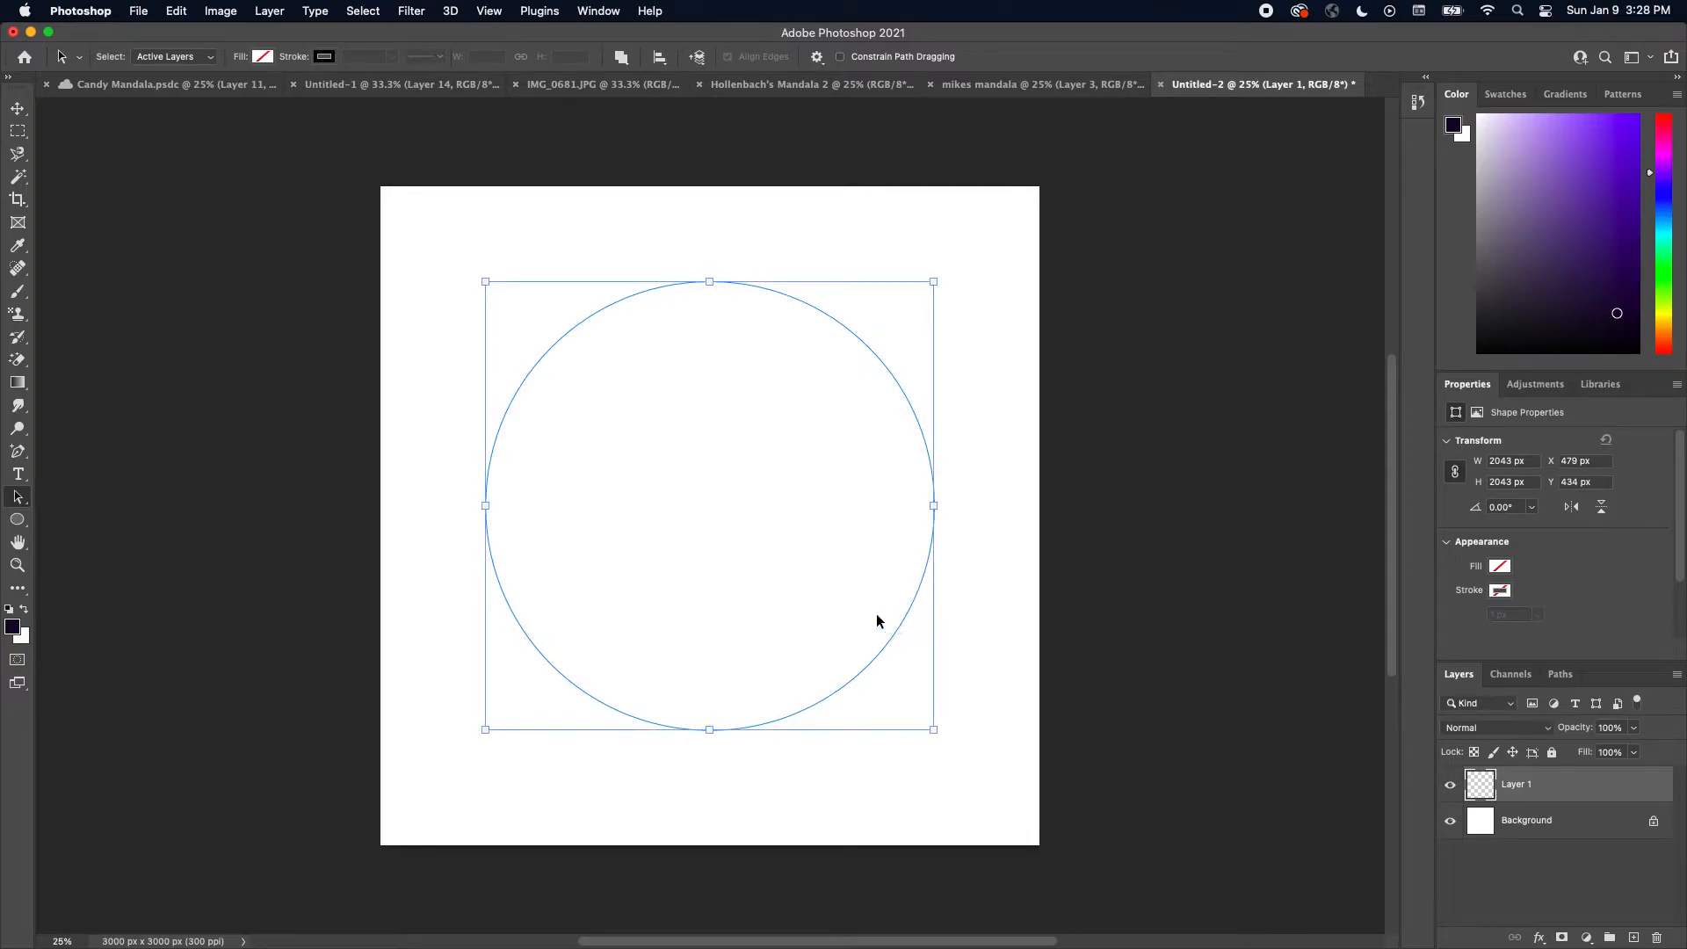
click(18, 108)
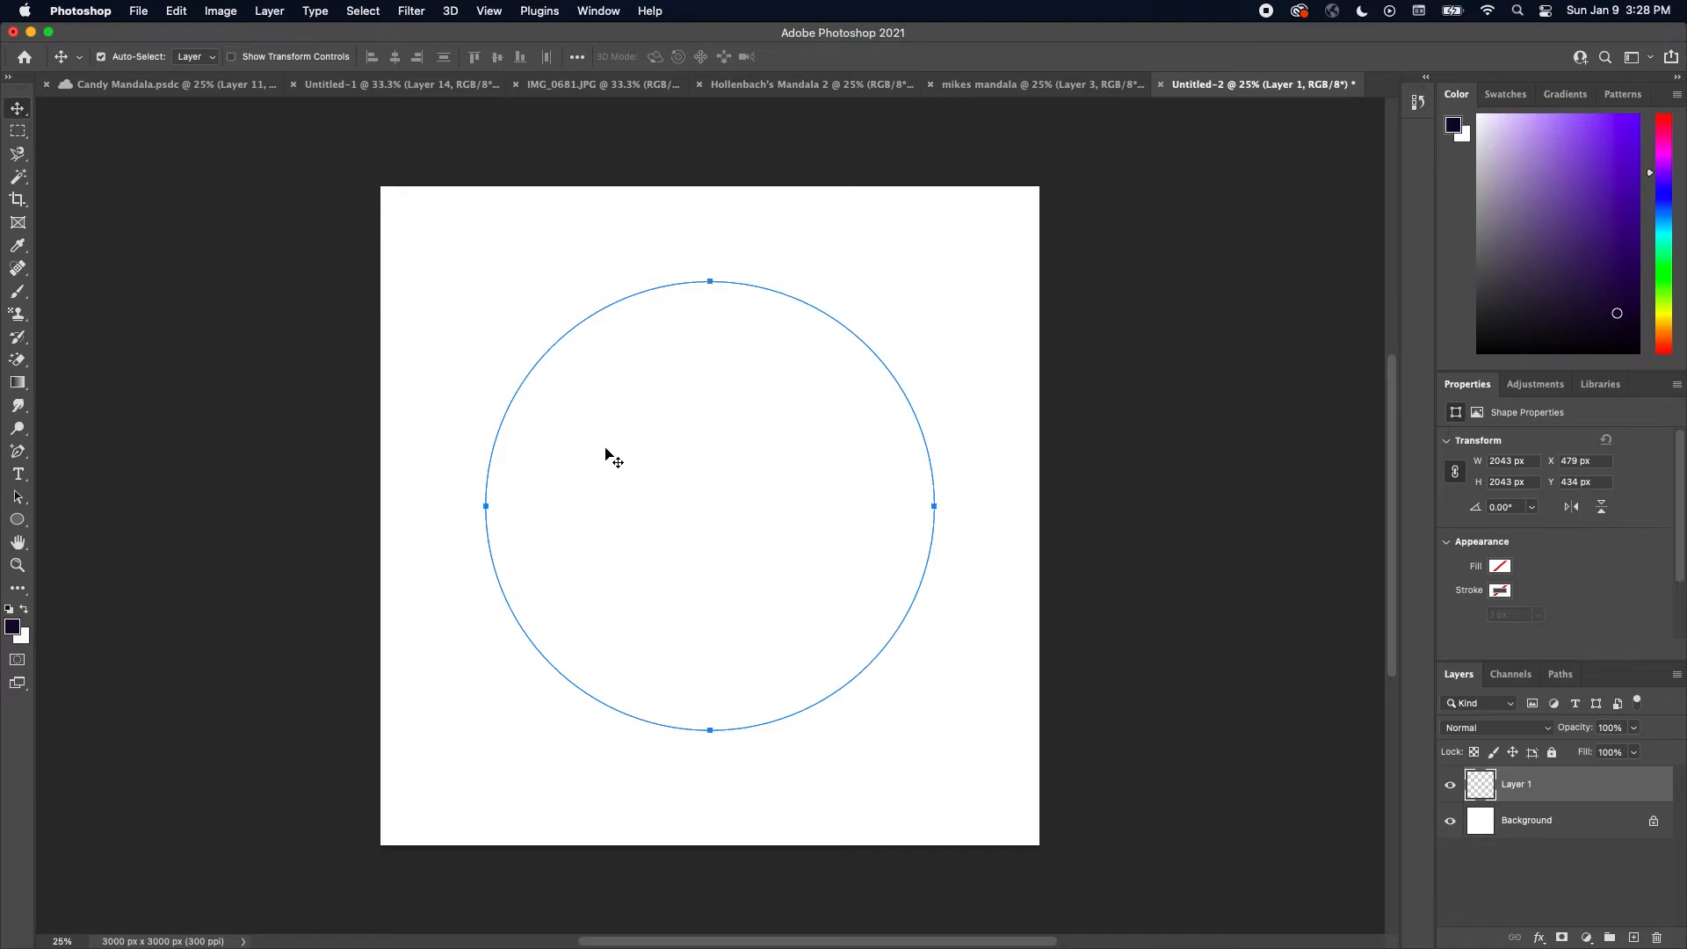
click(518, 417)
click(515, 410)
drag(512, 405, 498, 475)
click(18, 497)
click(628, 507)
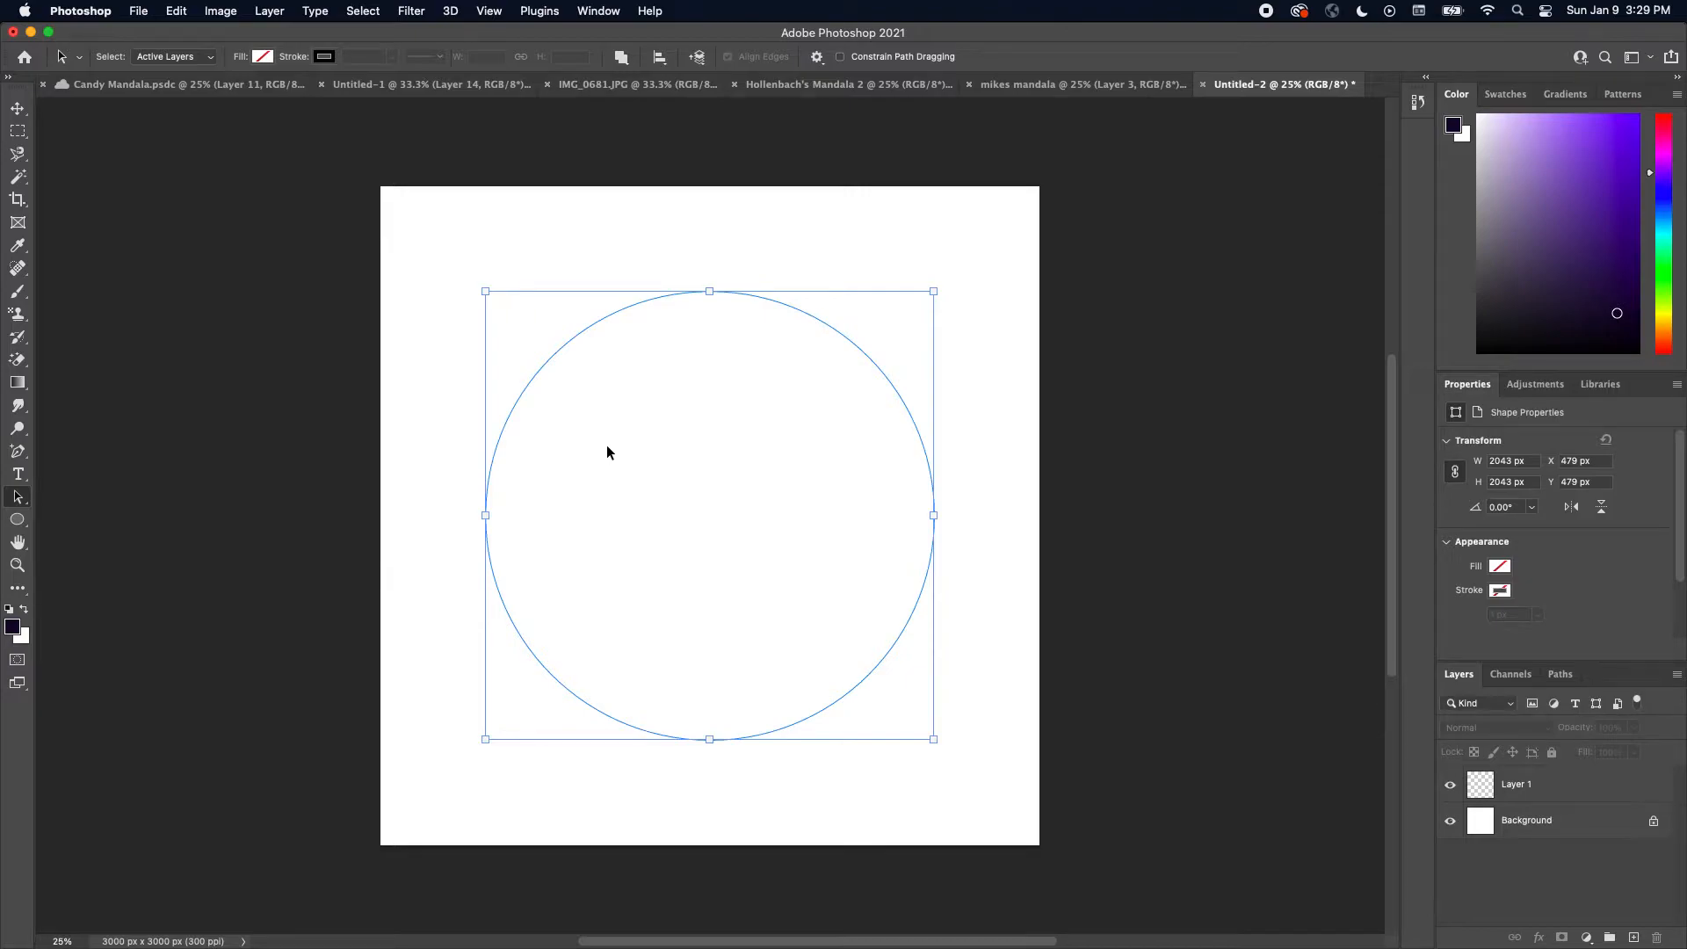
Undo the circle moves and the circle path itself
key(super+z)
key(super+z)
key(super+z)
key(super+z)
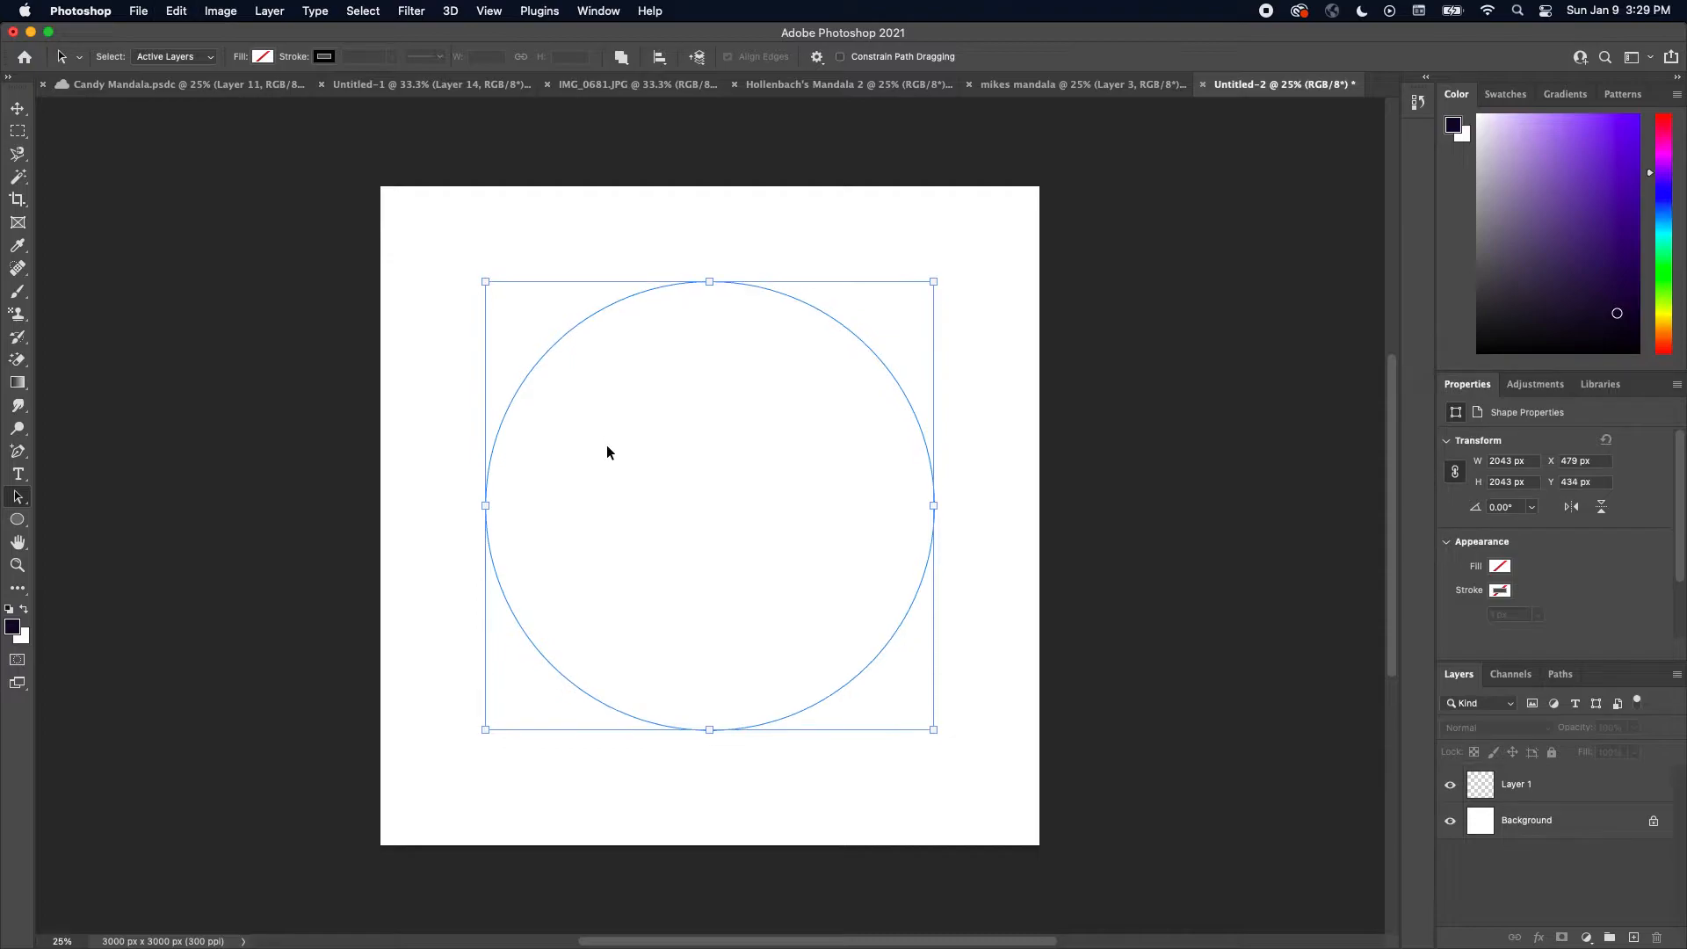
key(super+z)
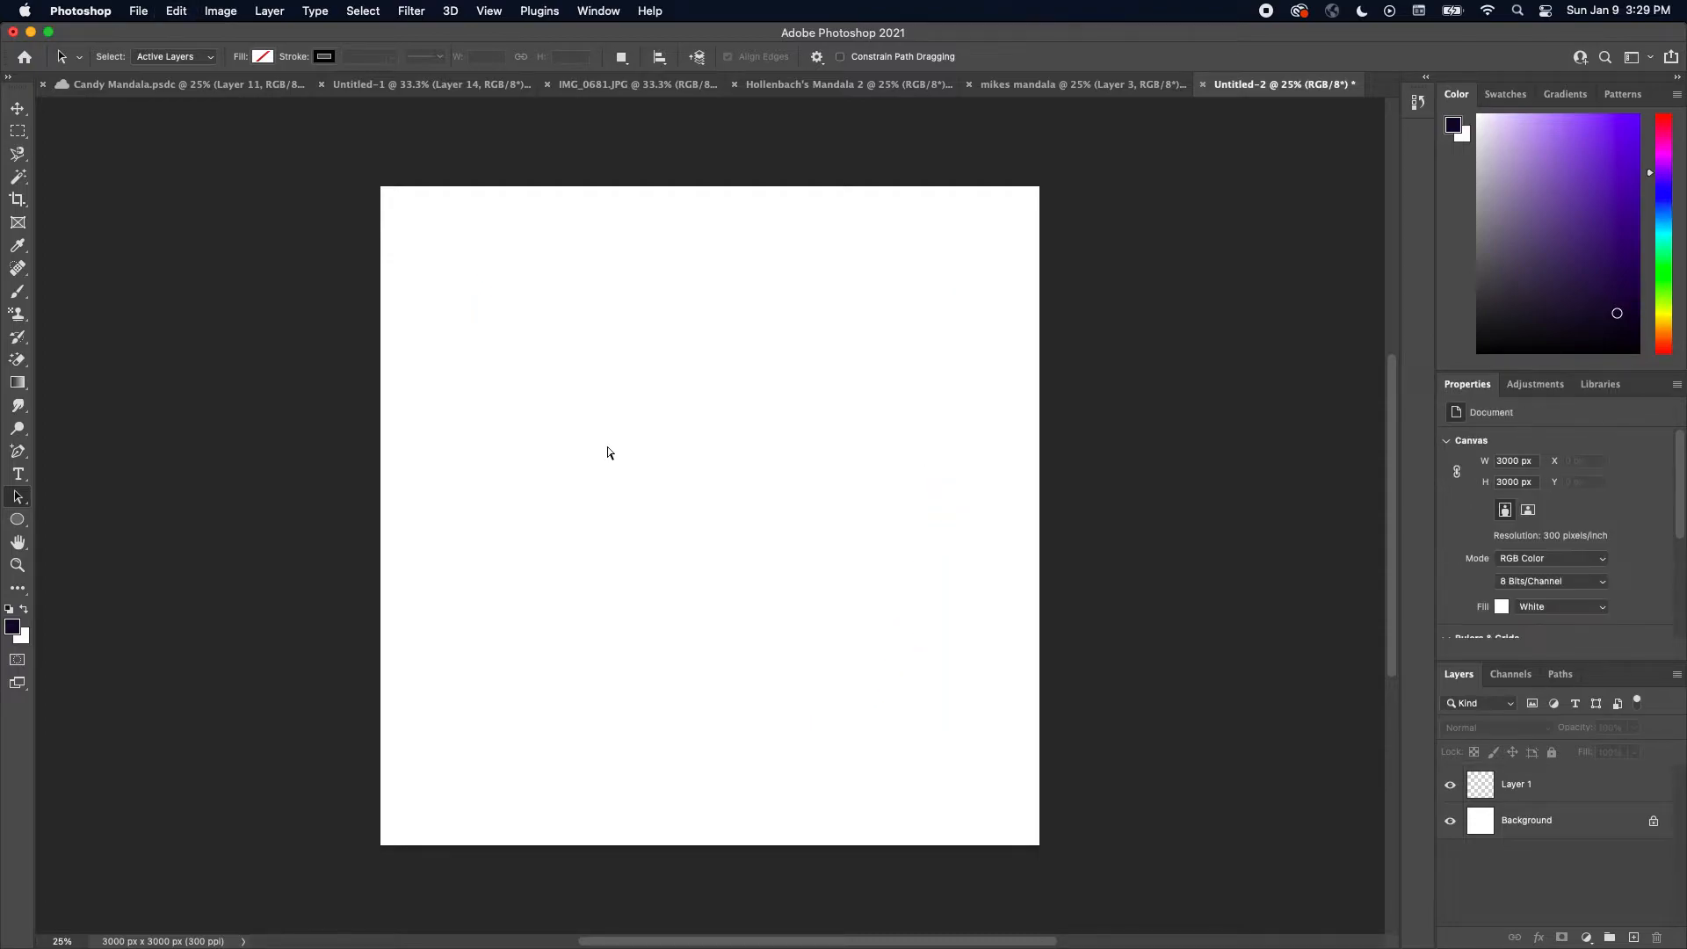
Draw a new circle path about 2007 px across in Path mode and move it to about 497 px X and Y
click(18, 520)
click(123, 59)
click(132, 57)
drag(475, 310, 919, 748)
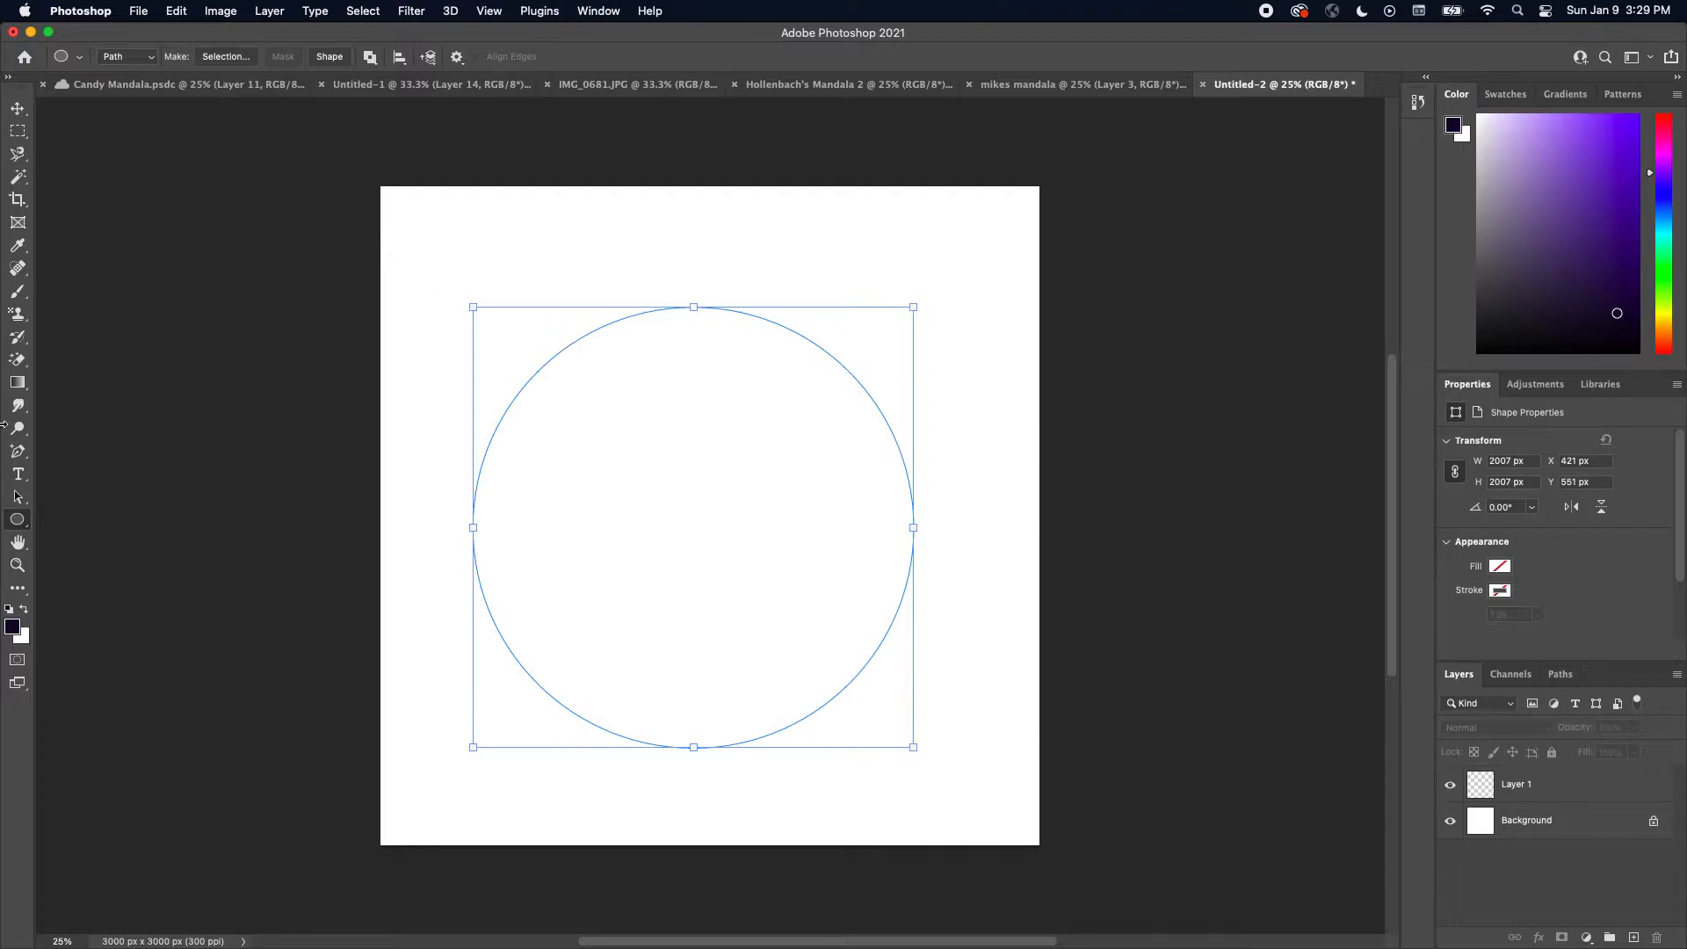
click(20, 498)
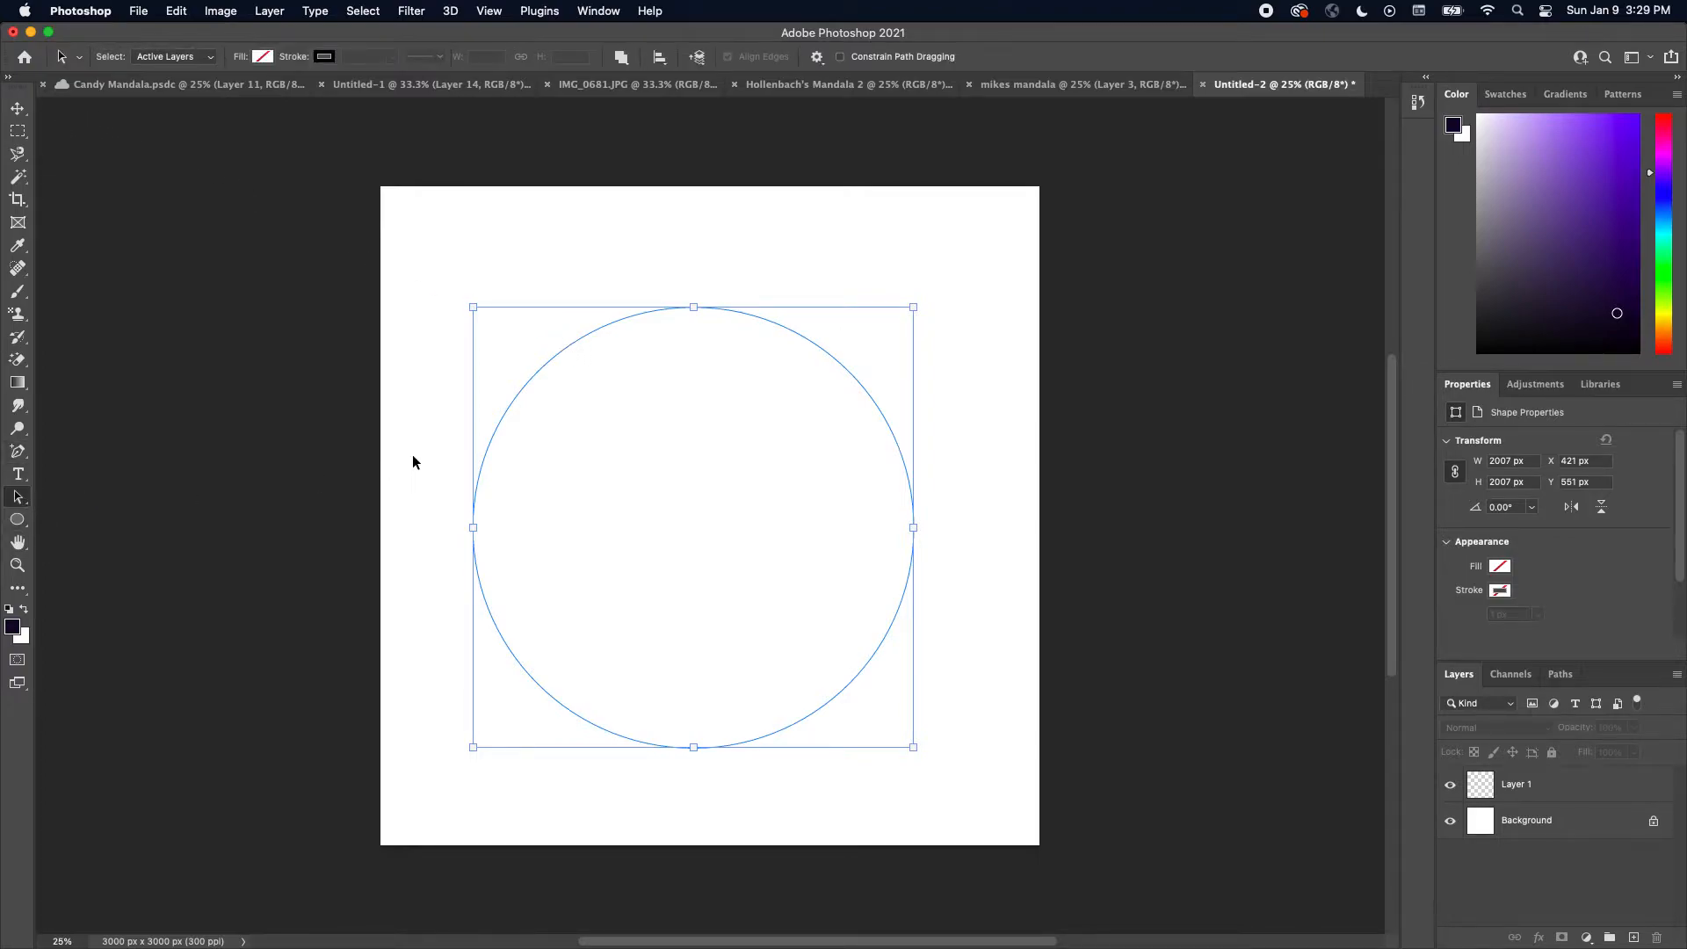
mouse_move(489, 456)
mouse_down()
mouse_move(531, 441)
mouse_move(515, 413)
mouse_move(508, 443)
mouse_up()
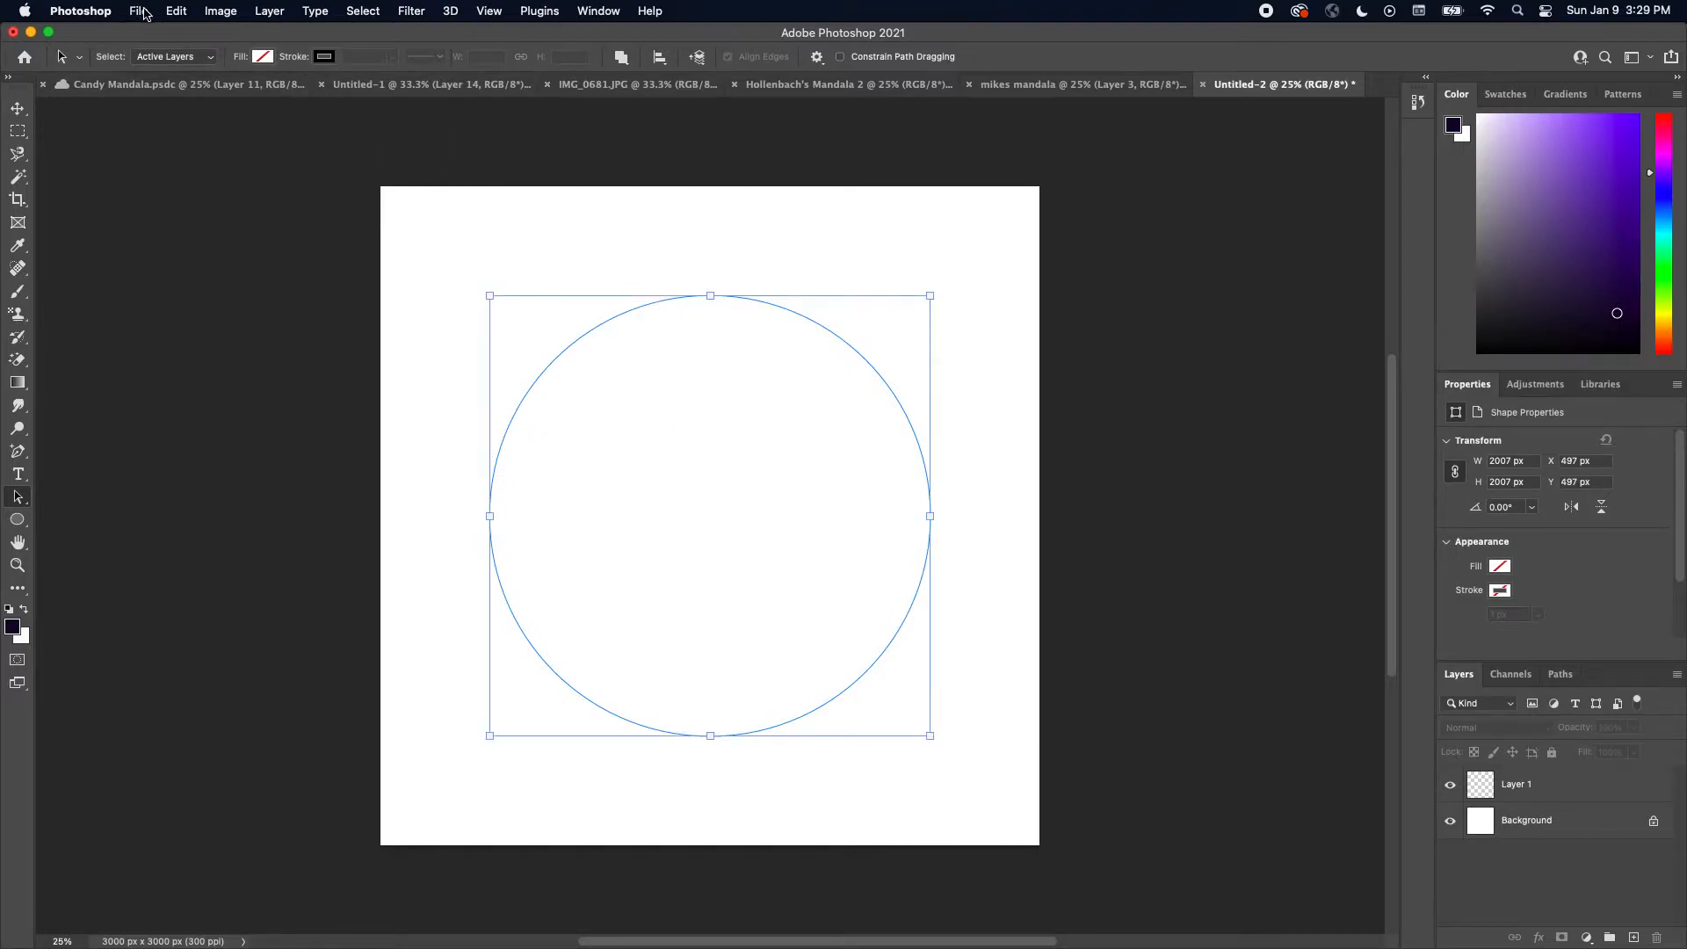
click(180, 11)
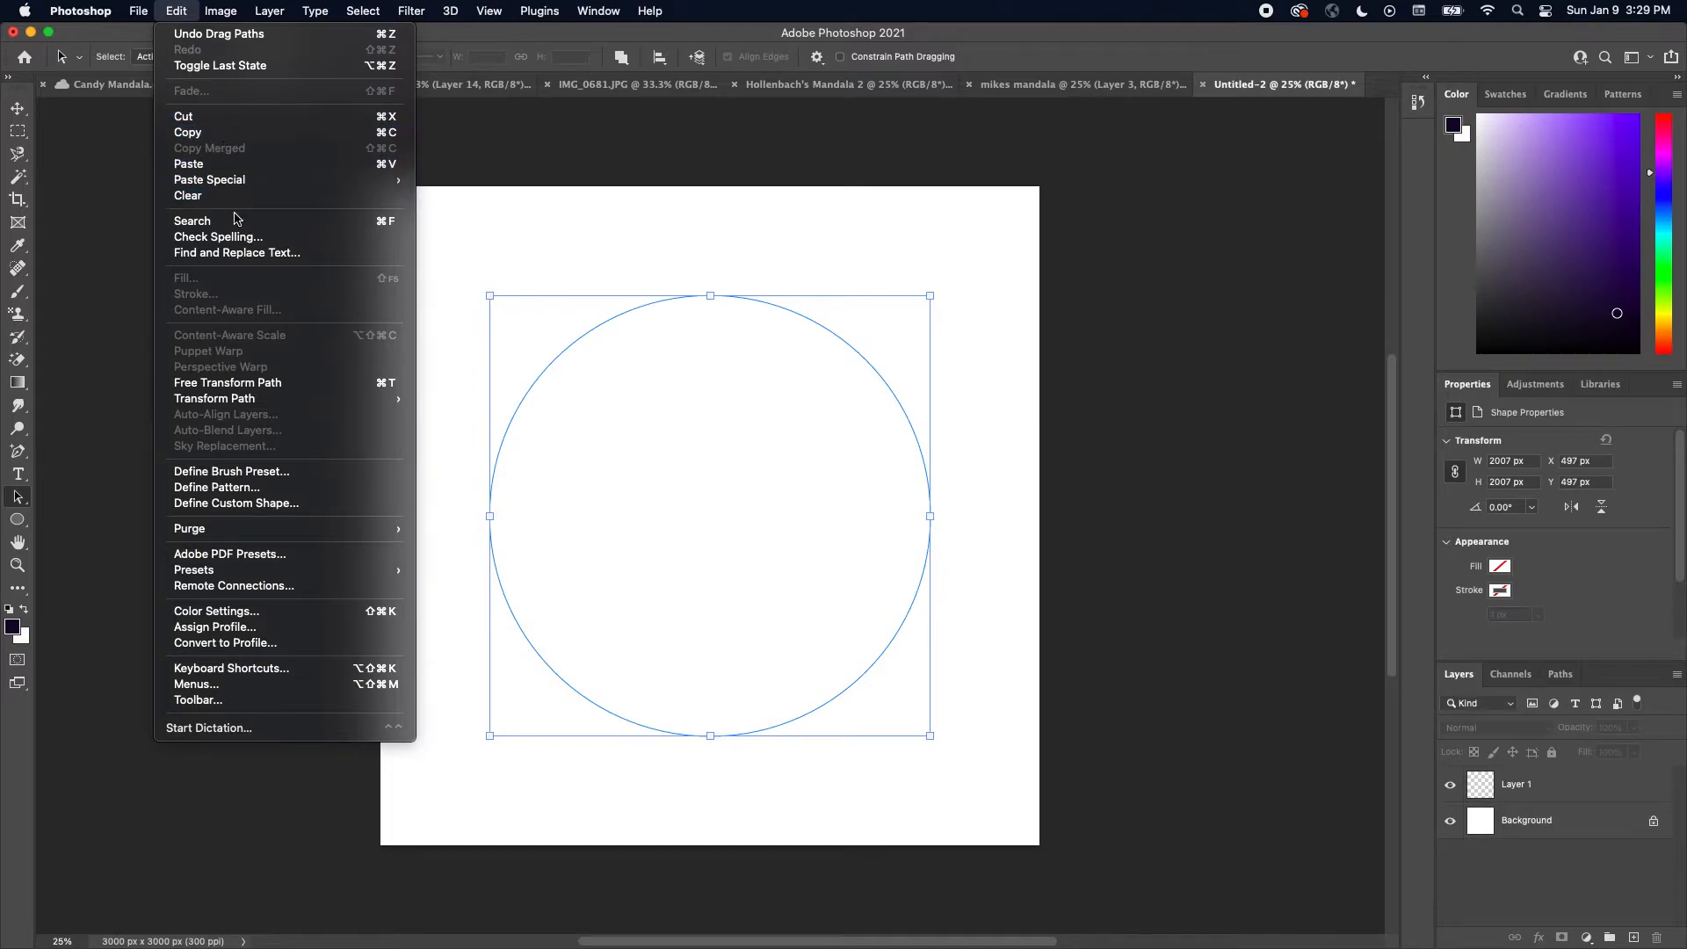
click(1011, 382)
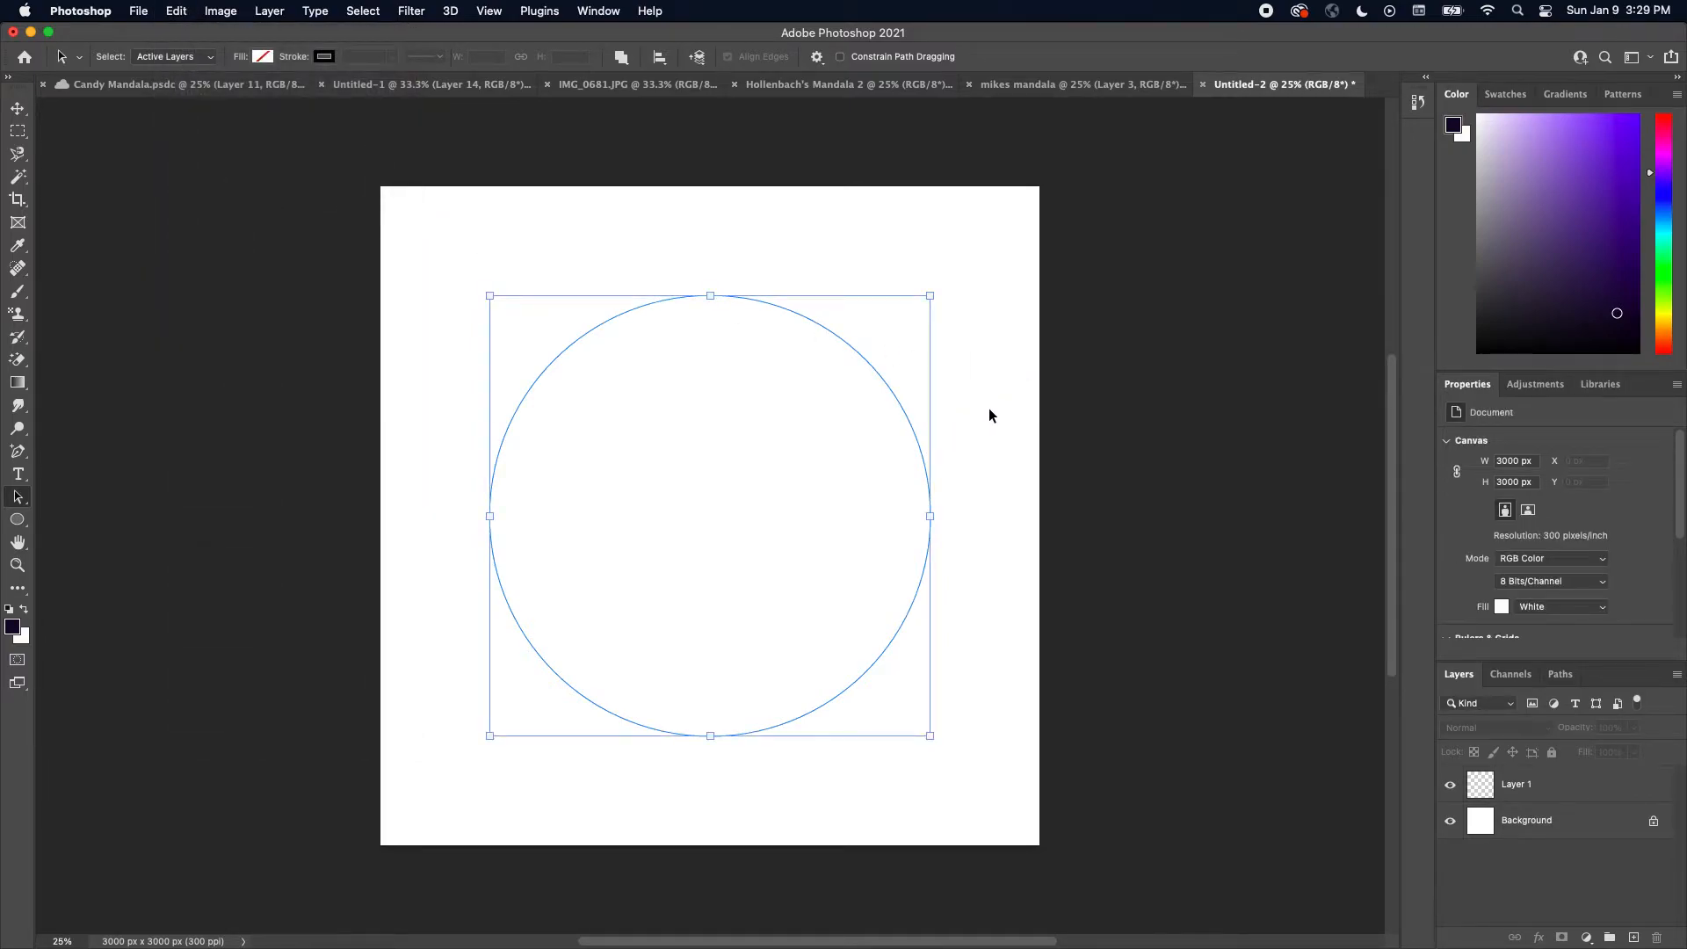
click(18, 109)
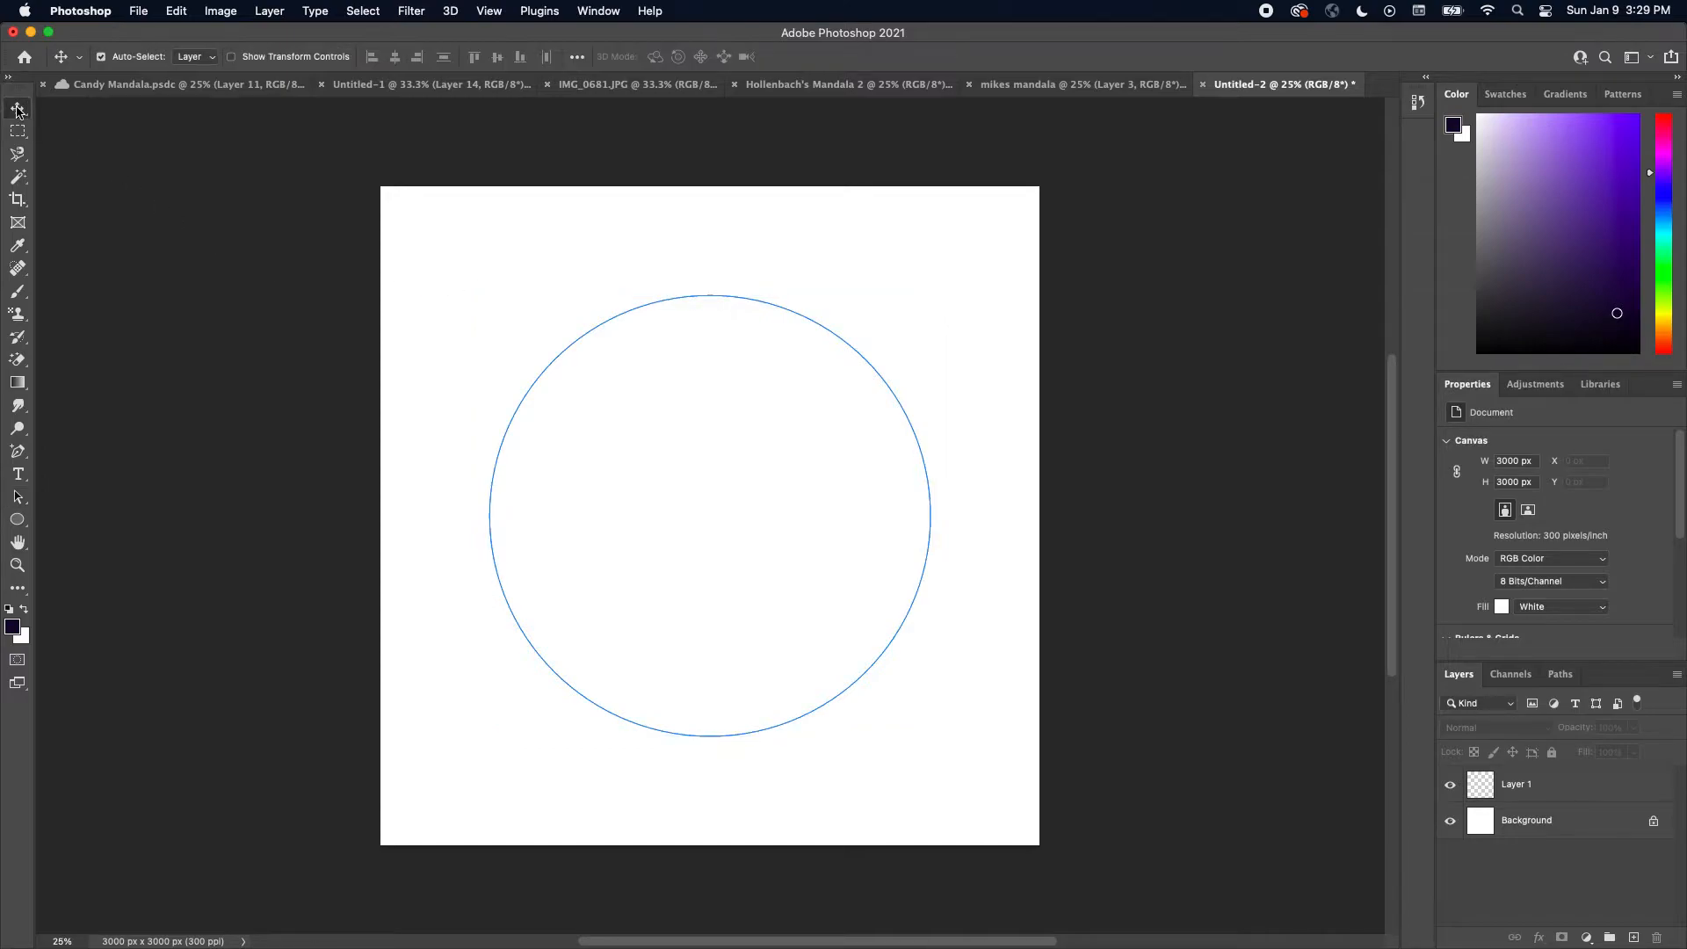
click(176, 10)
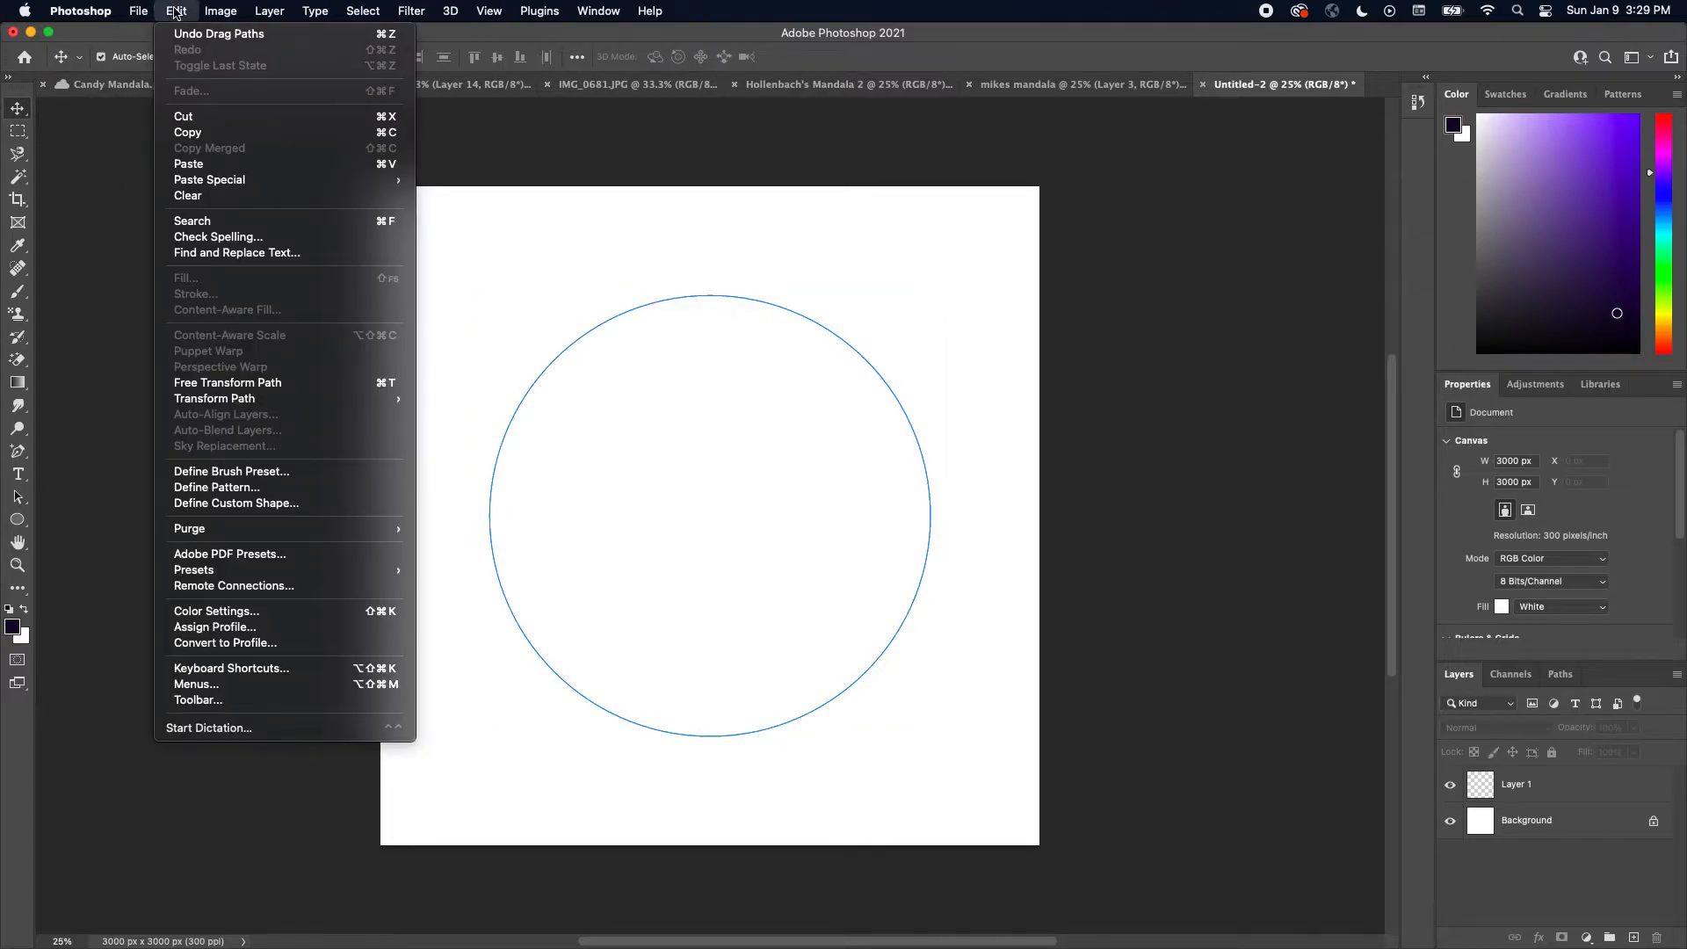
click(176, 11)
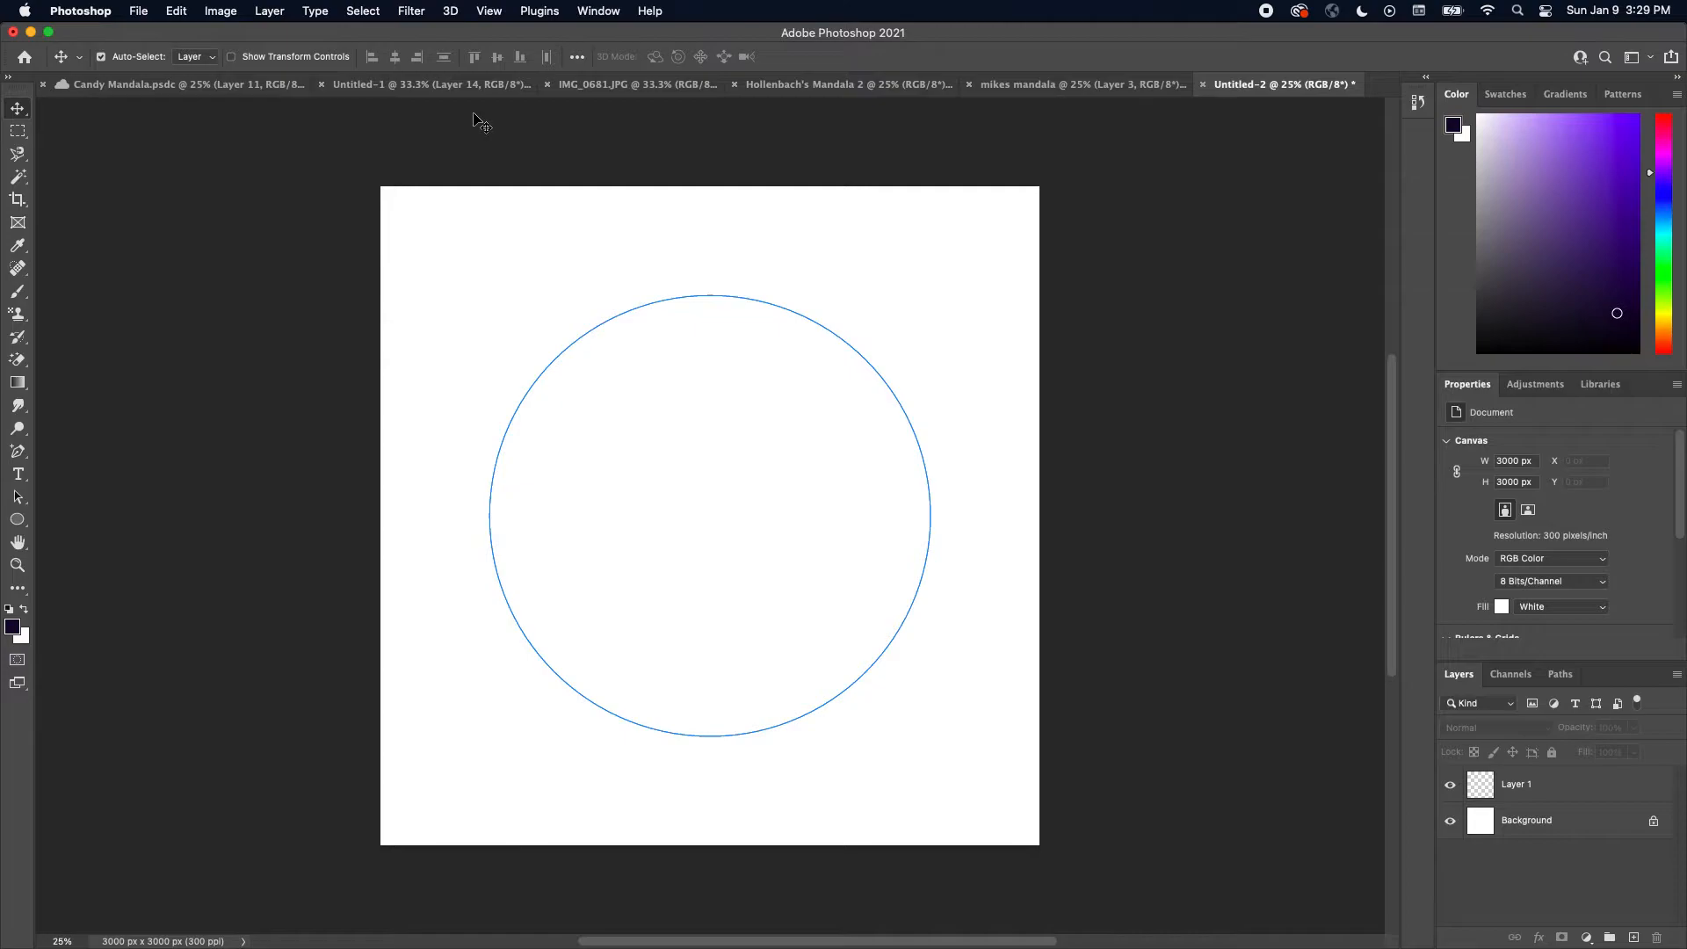
In the mikes mandala document, add a new layer and move it above Layer 1
click(1112, 88)
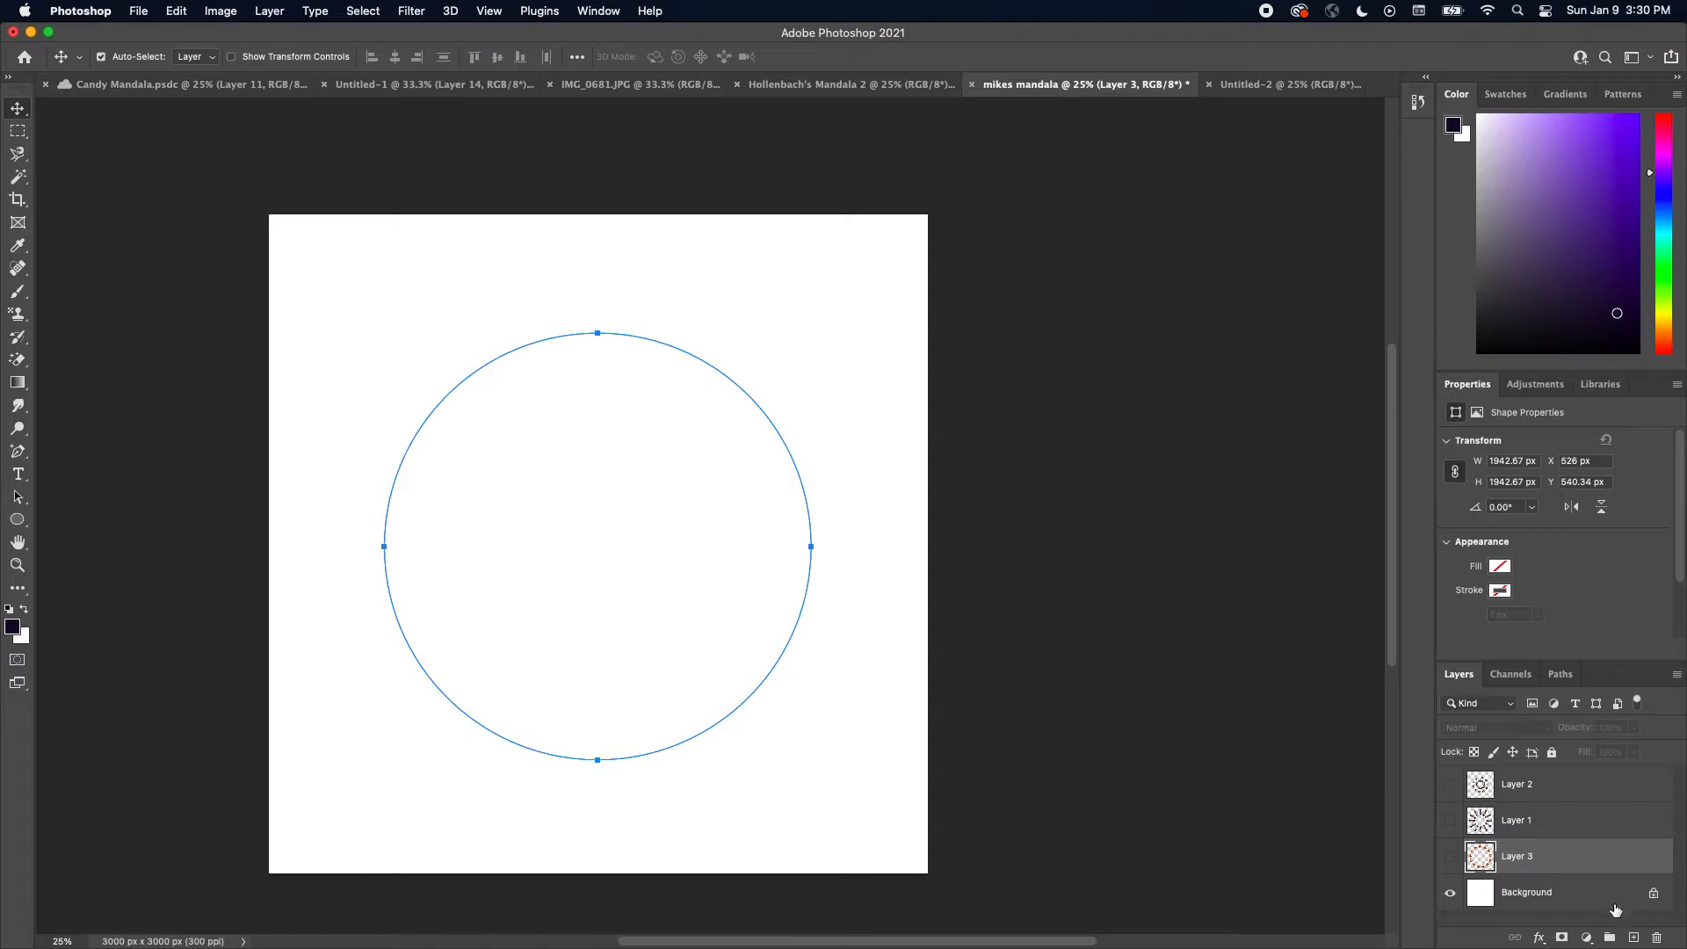
click(1634, 938)
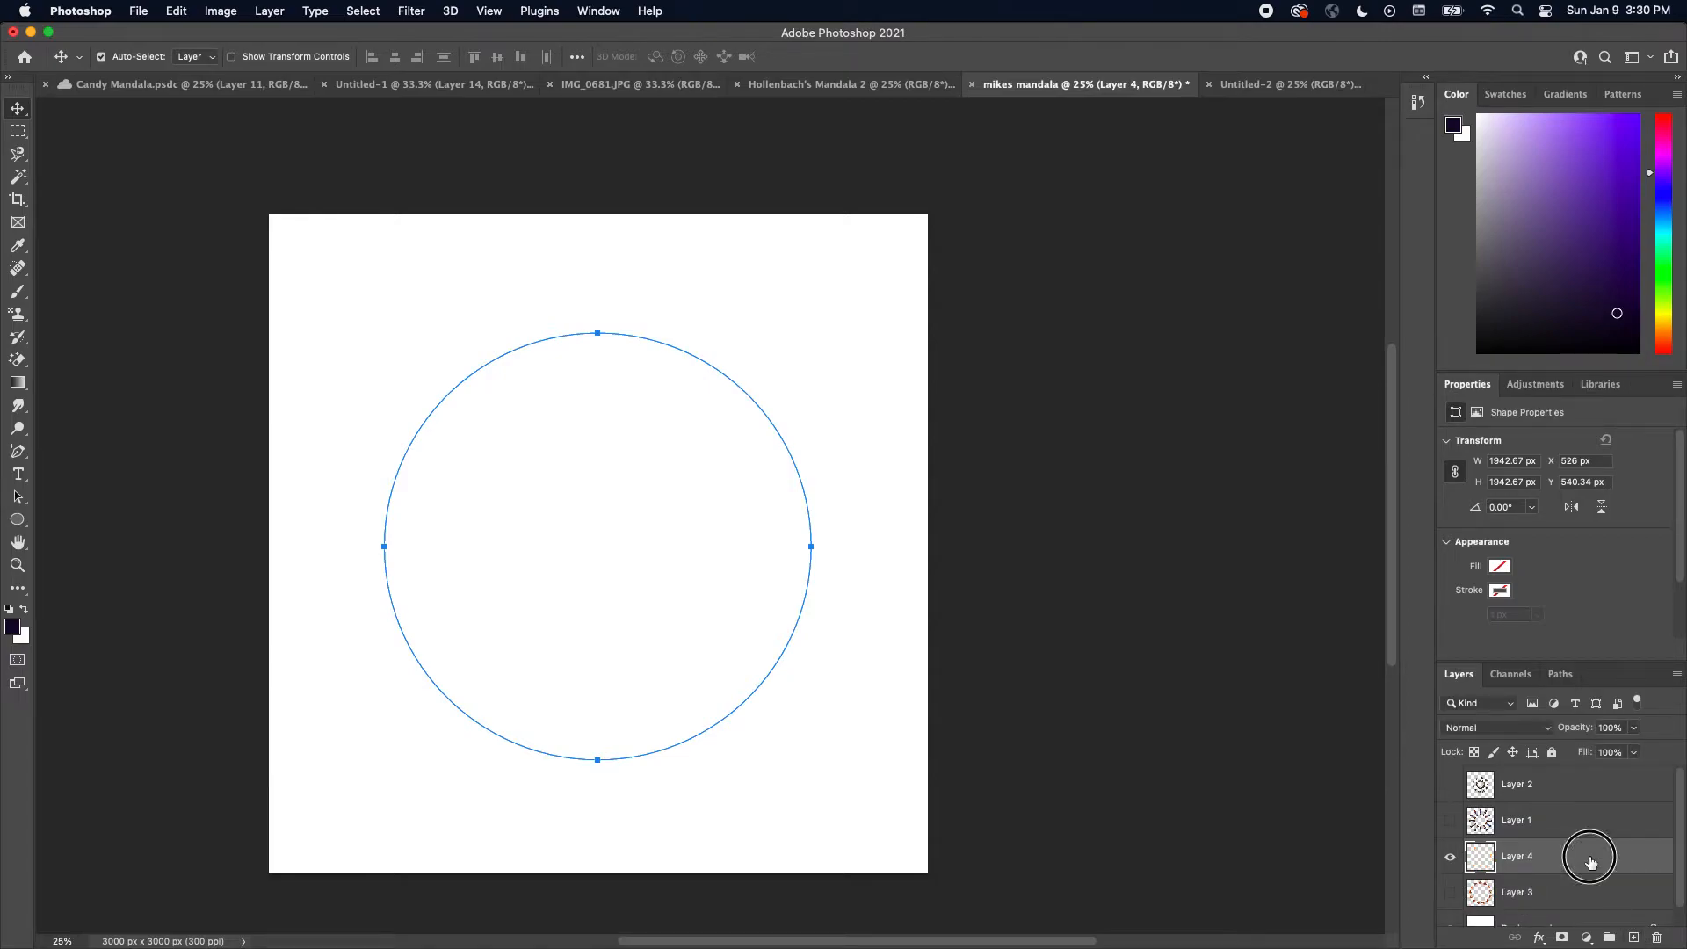
drag(1573, 859, 1563, 788)
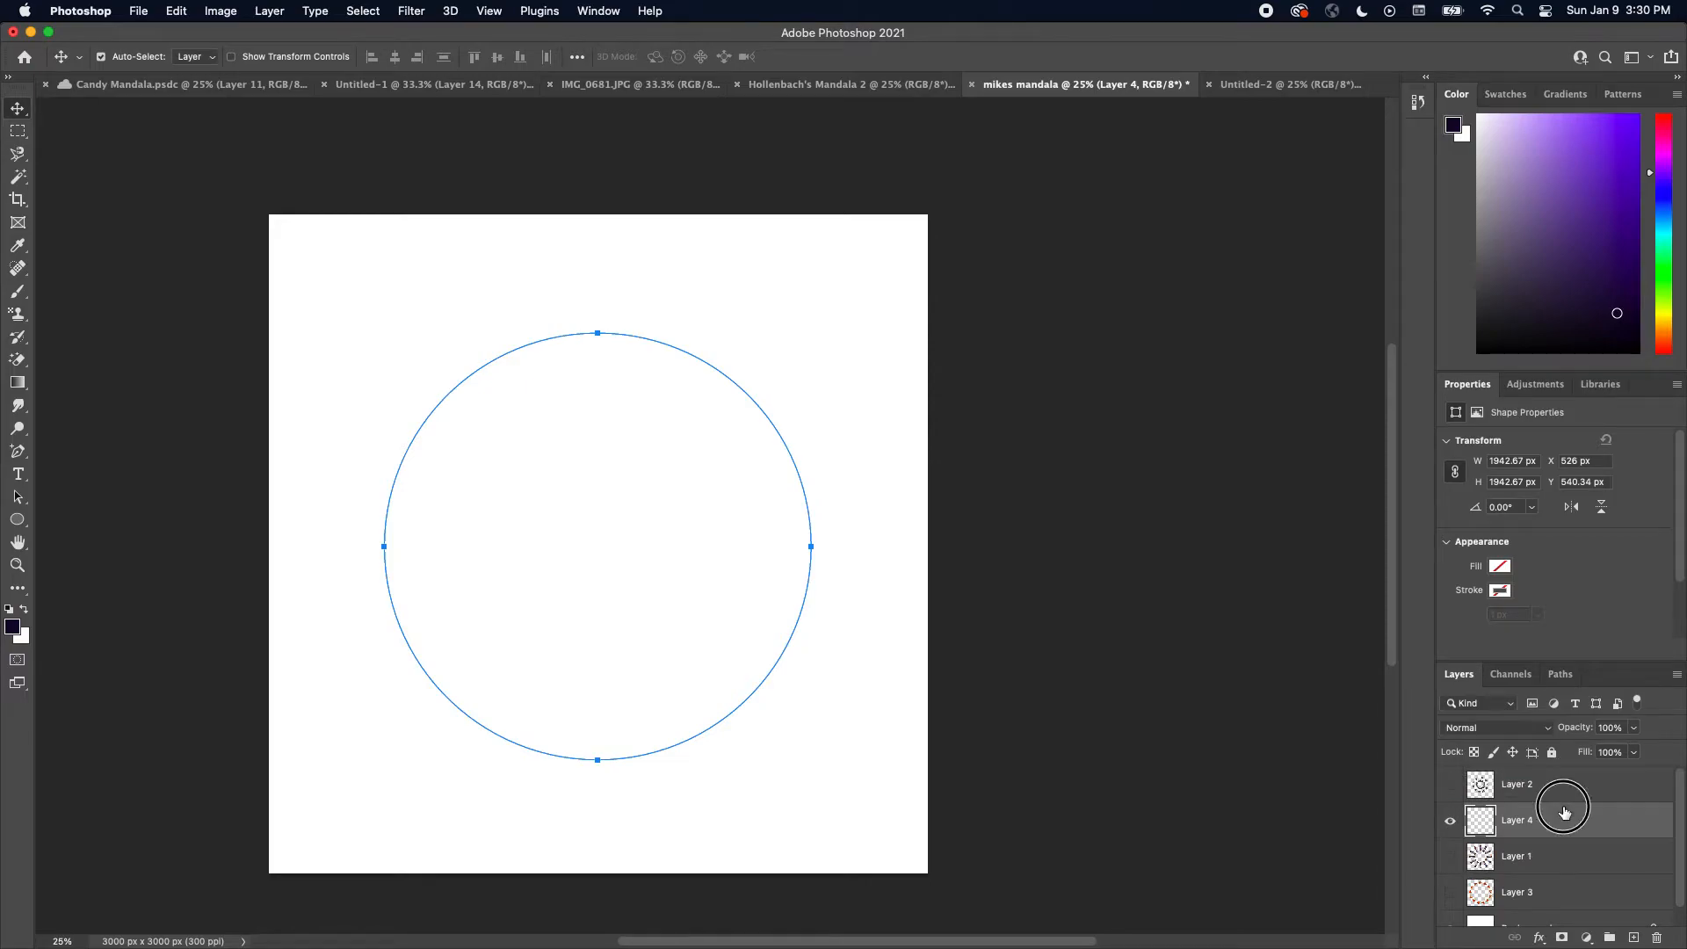
Move the new empty layer to the top of the layer stack, briefly showing and hiding Layer 2
drag(1573, 819, 1573, 780)
click(1450, 822)
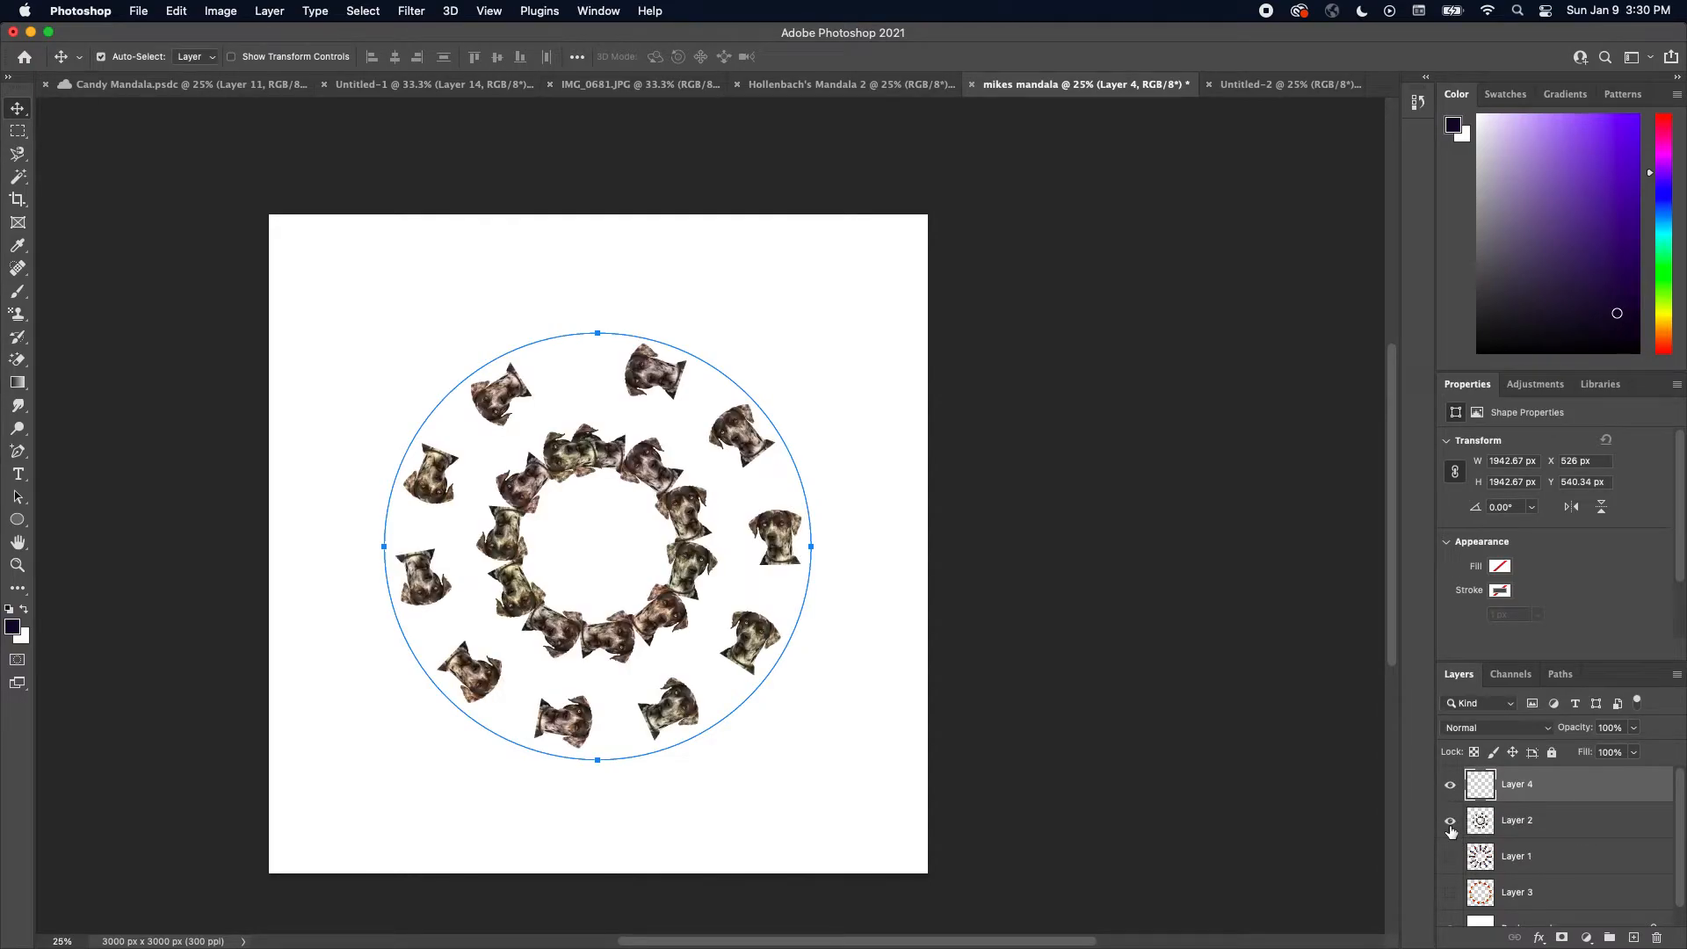
click(1451, 823)
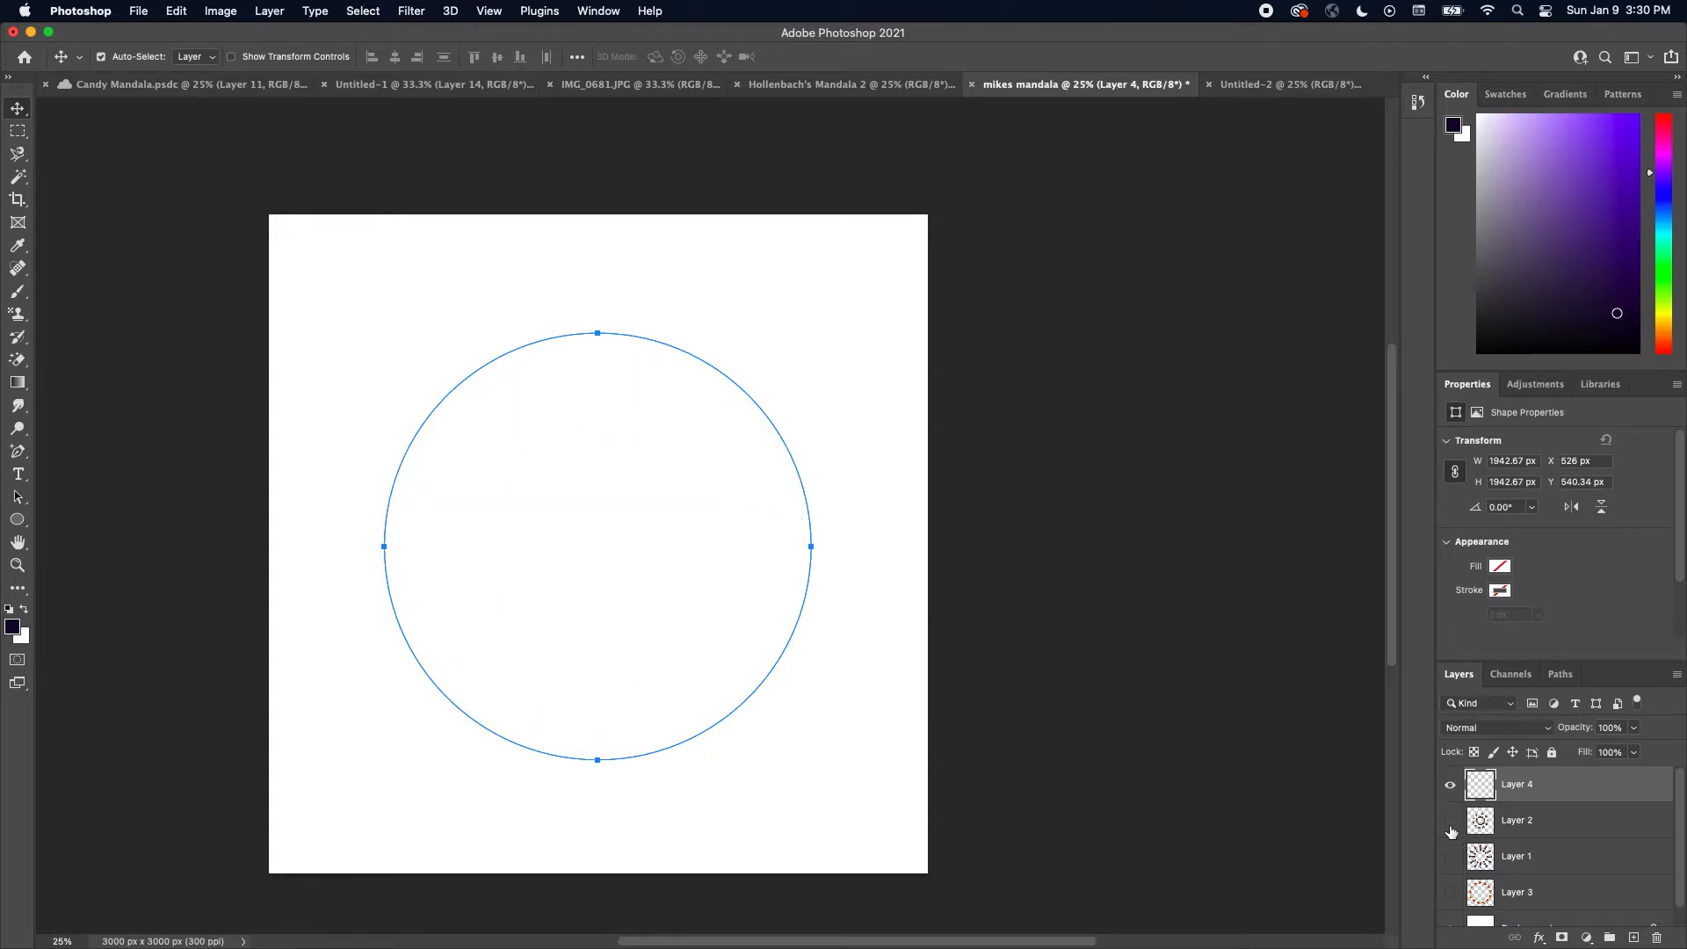
Open Fill for the circle path with the Twix bar pattern and the Place Along Path script
click(176, 11)
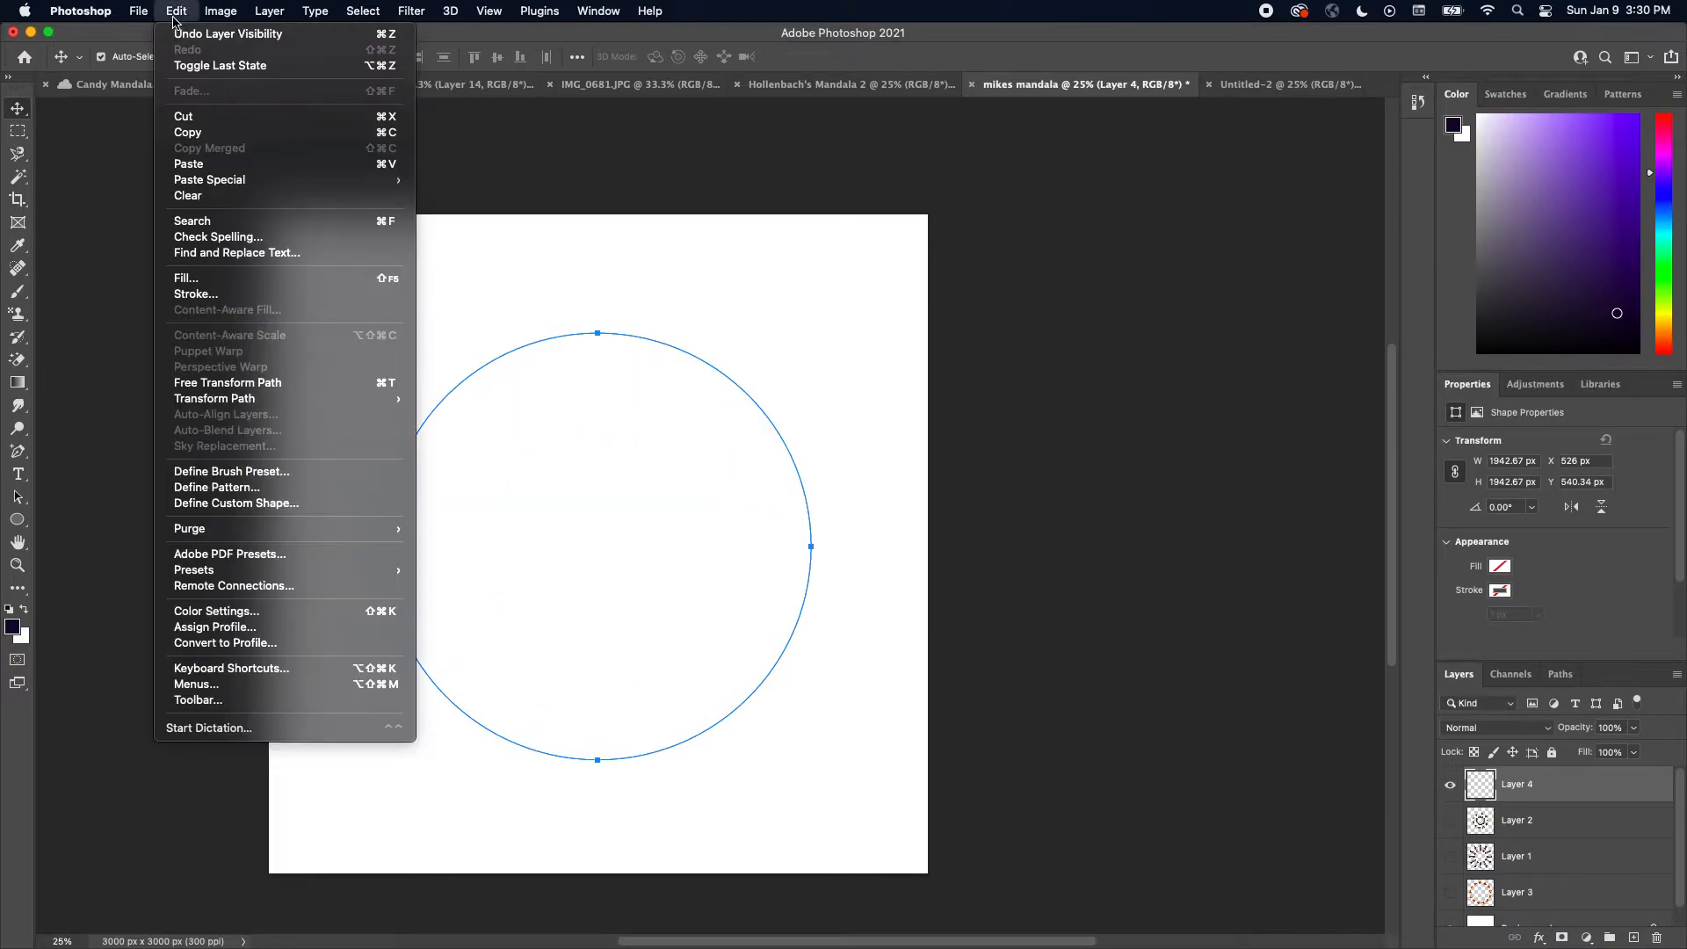
click(201, 277)
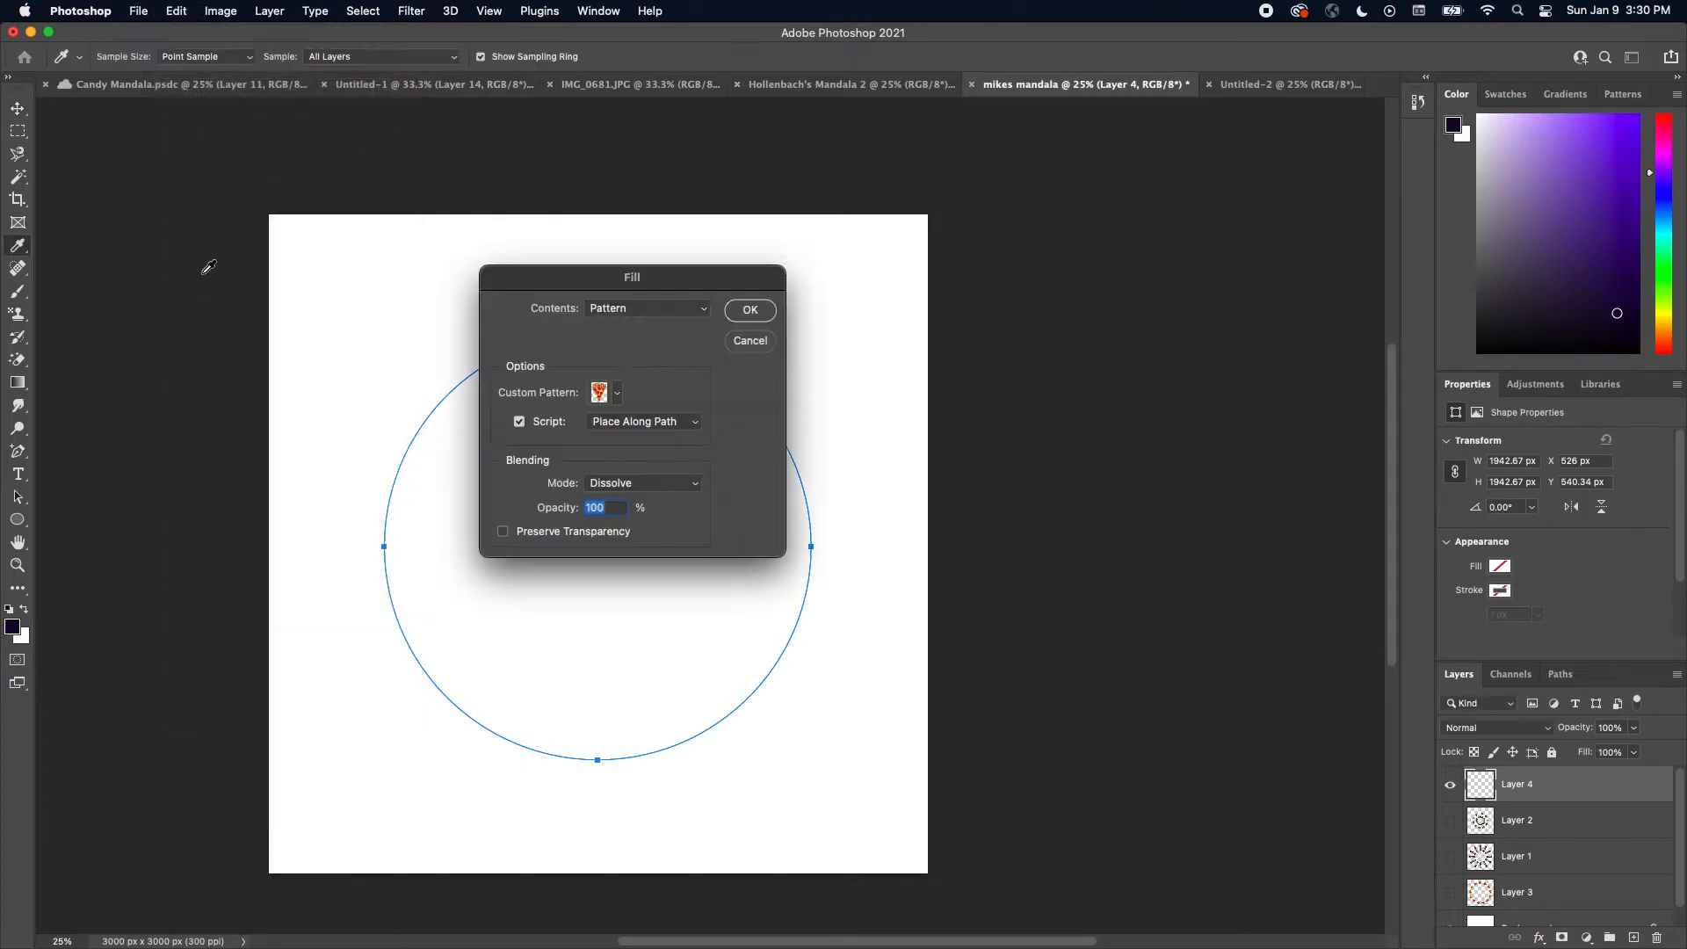
click(619, 394)
scroll(674, 505, down, 2)
click(503, 537)
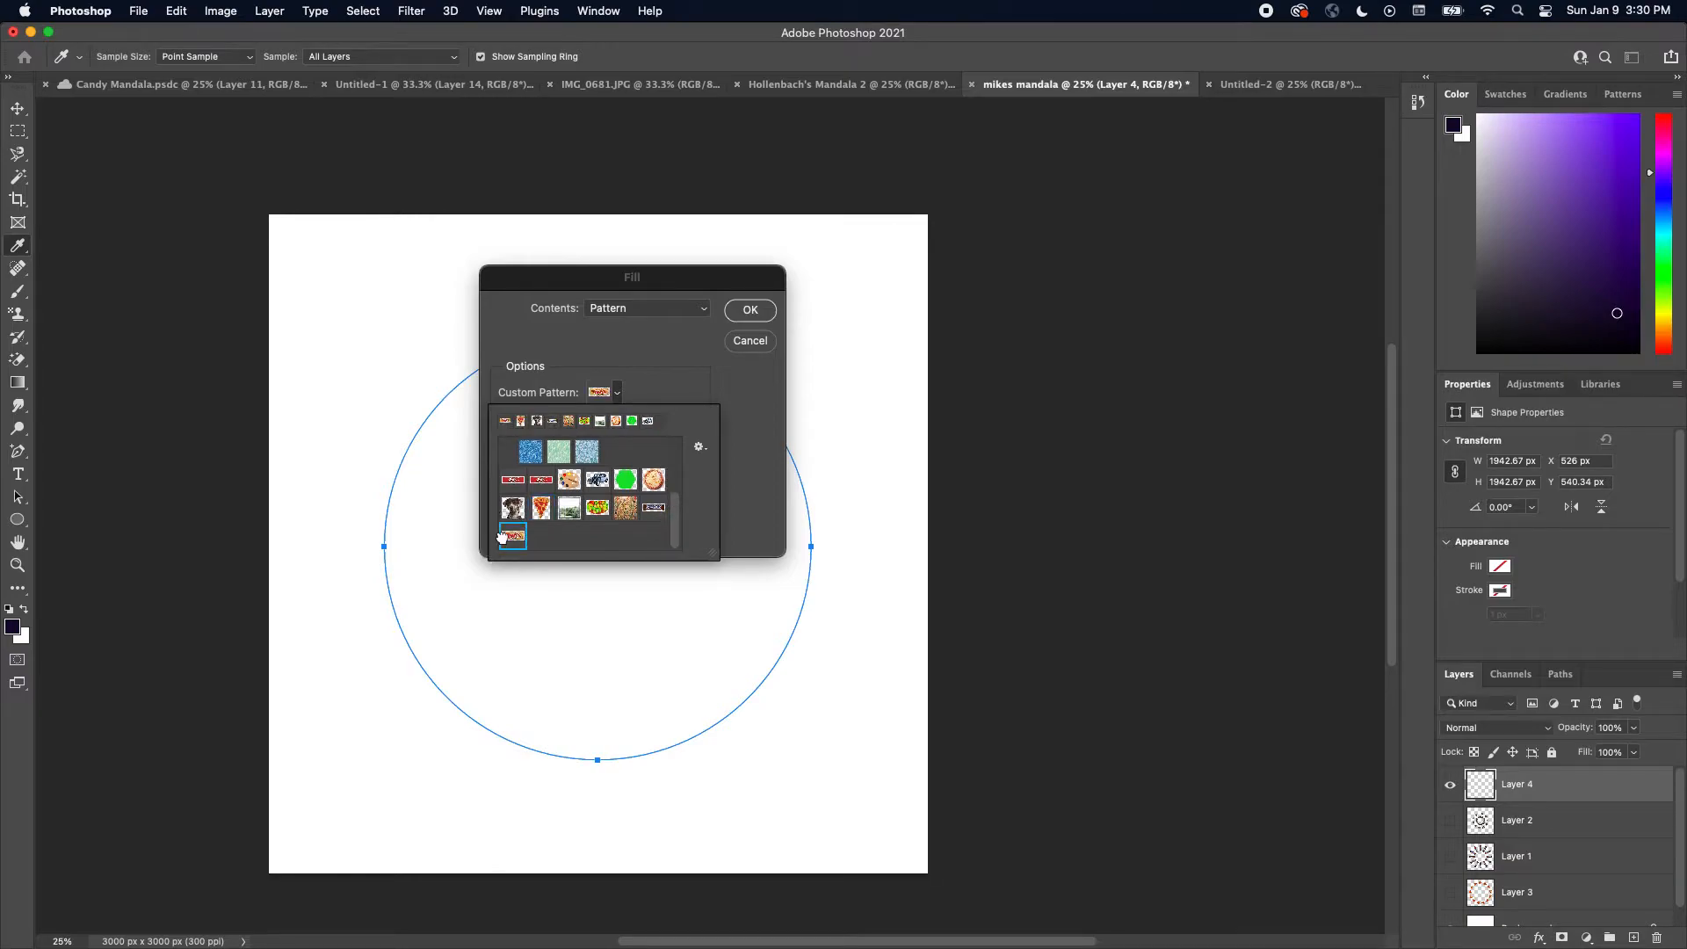
click(751, 311)
click(751, 312)
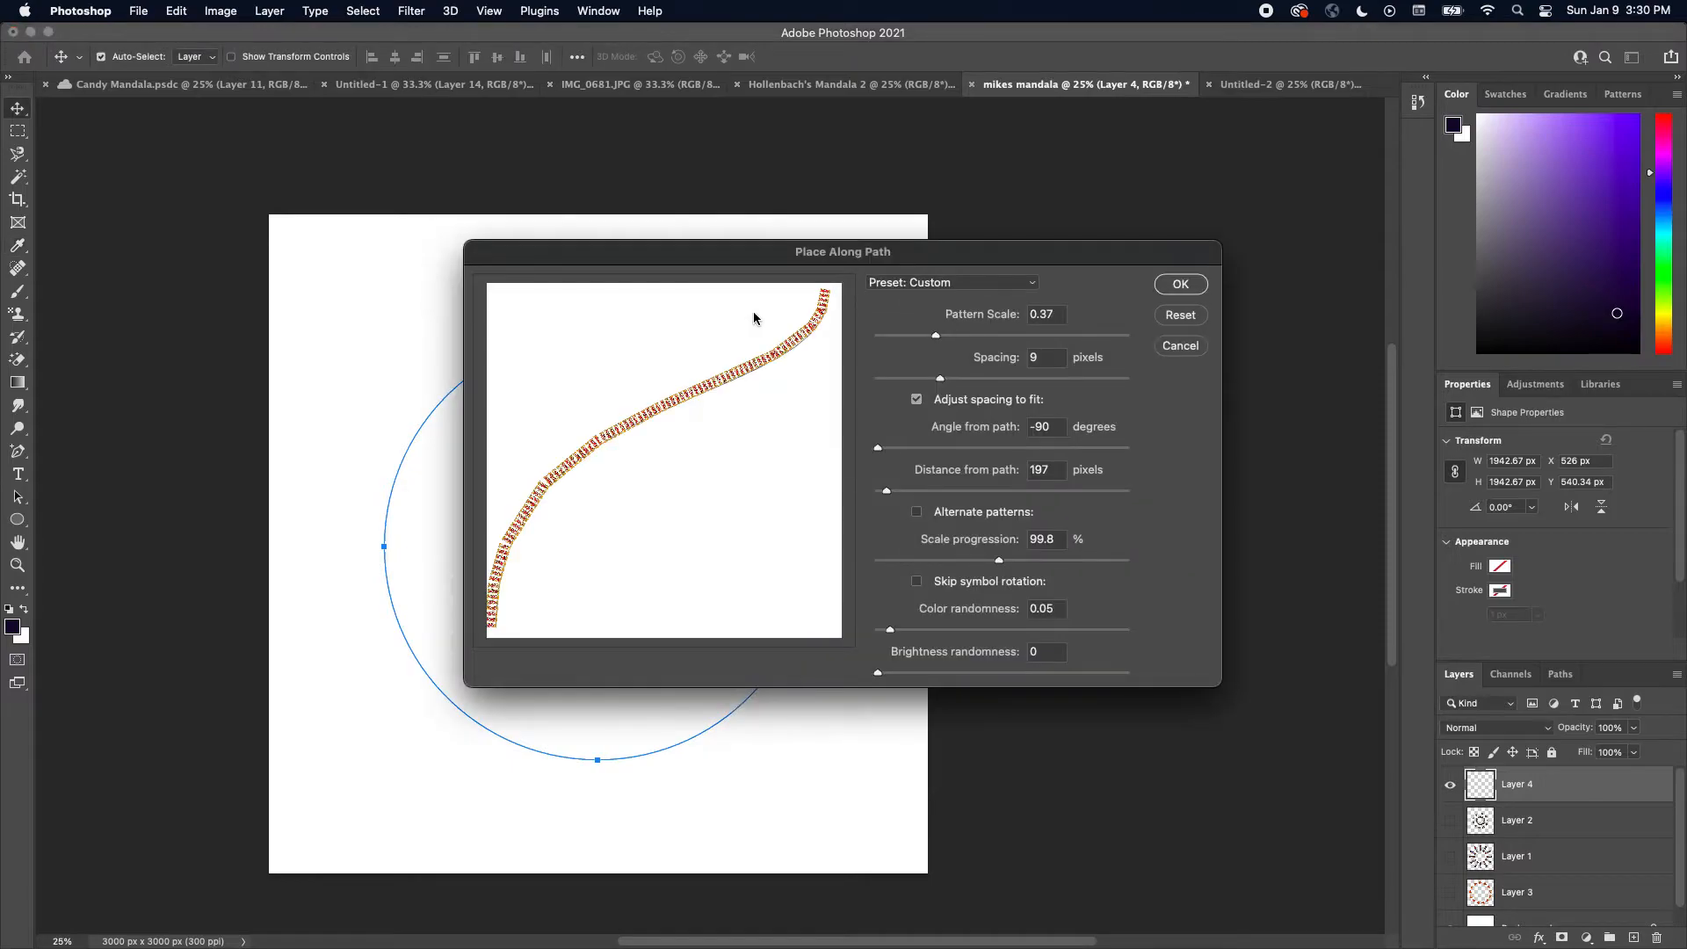
Set the Place Along Path pattern scale to 0.36 and spacing to 85 px, and apply the Twix ring
drag(935, 336, 946, 385)
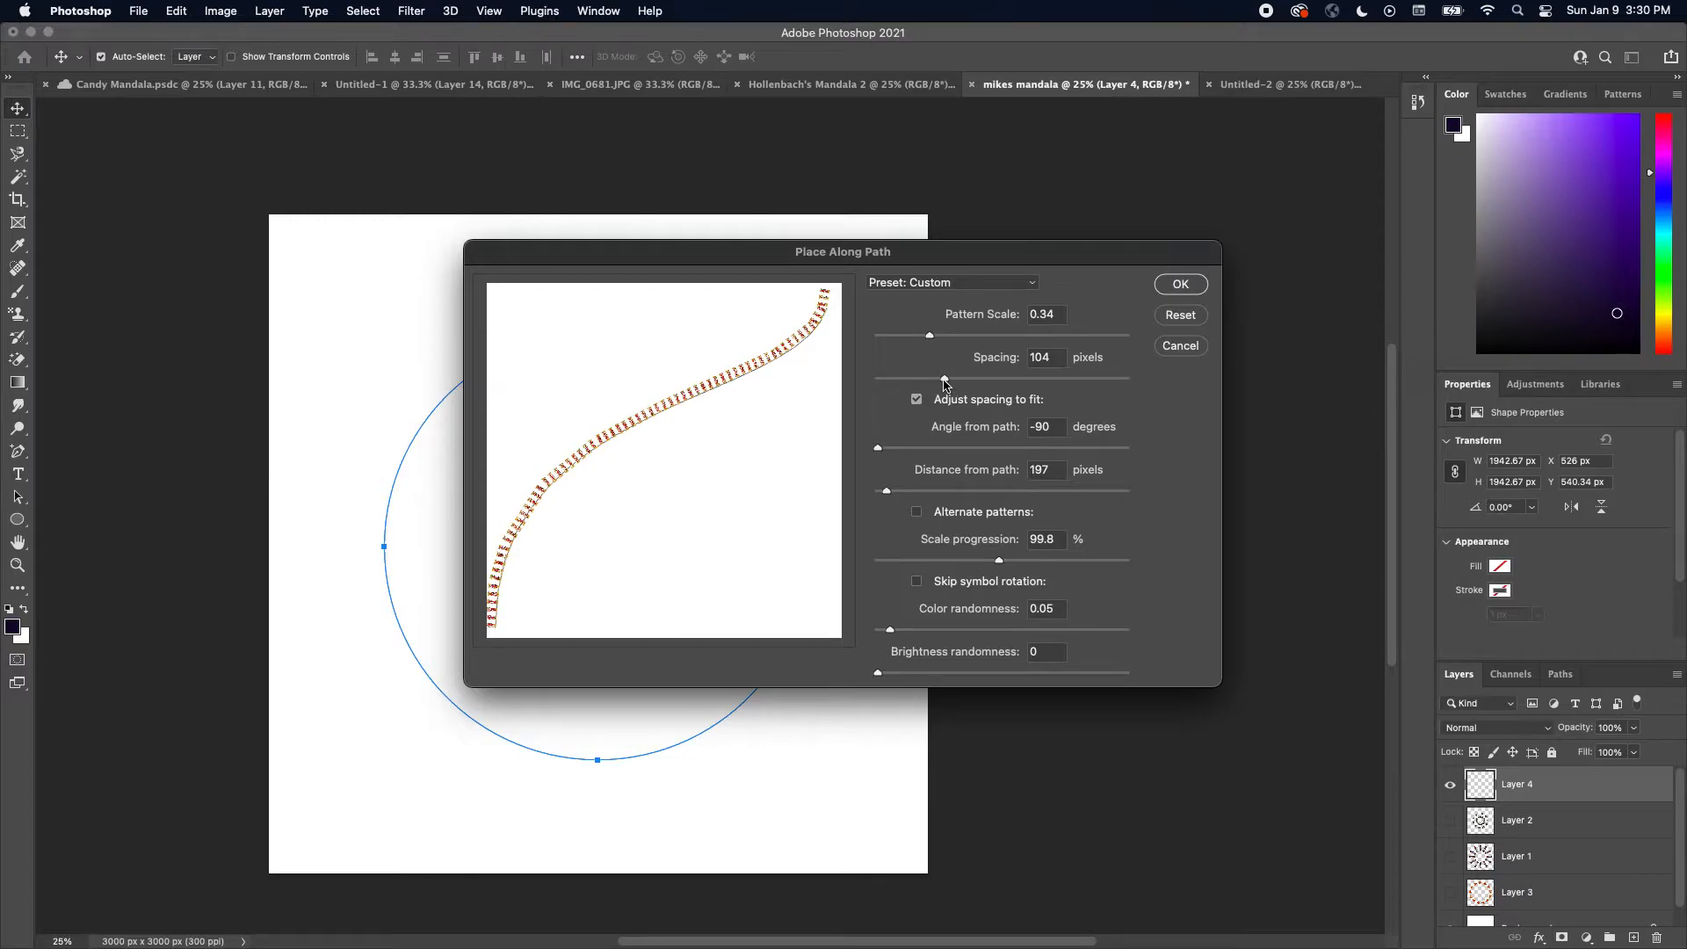
drag(930, 336, 945, 384)
click(933, 336)
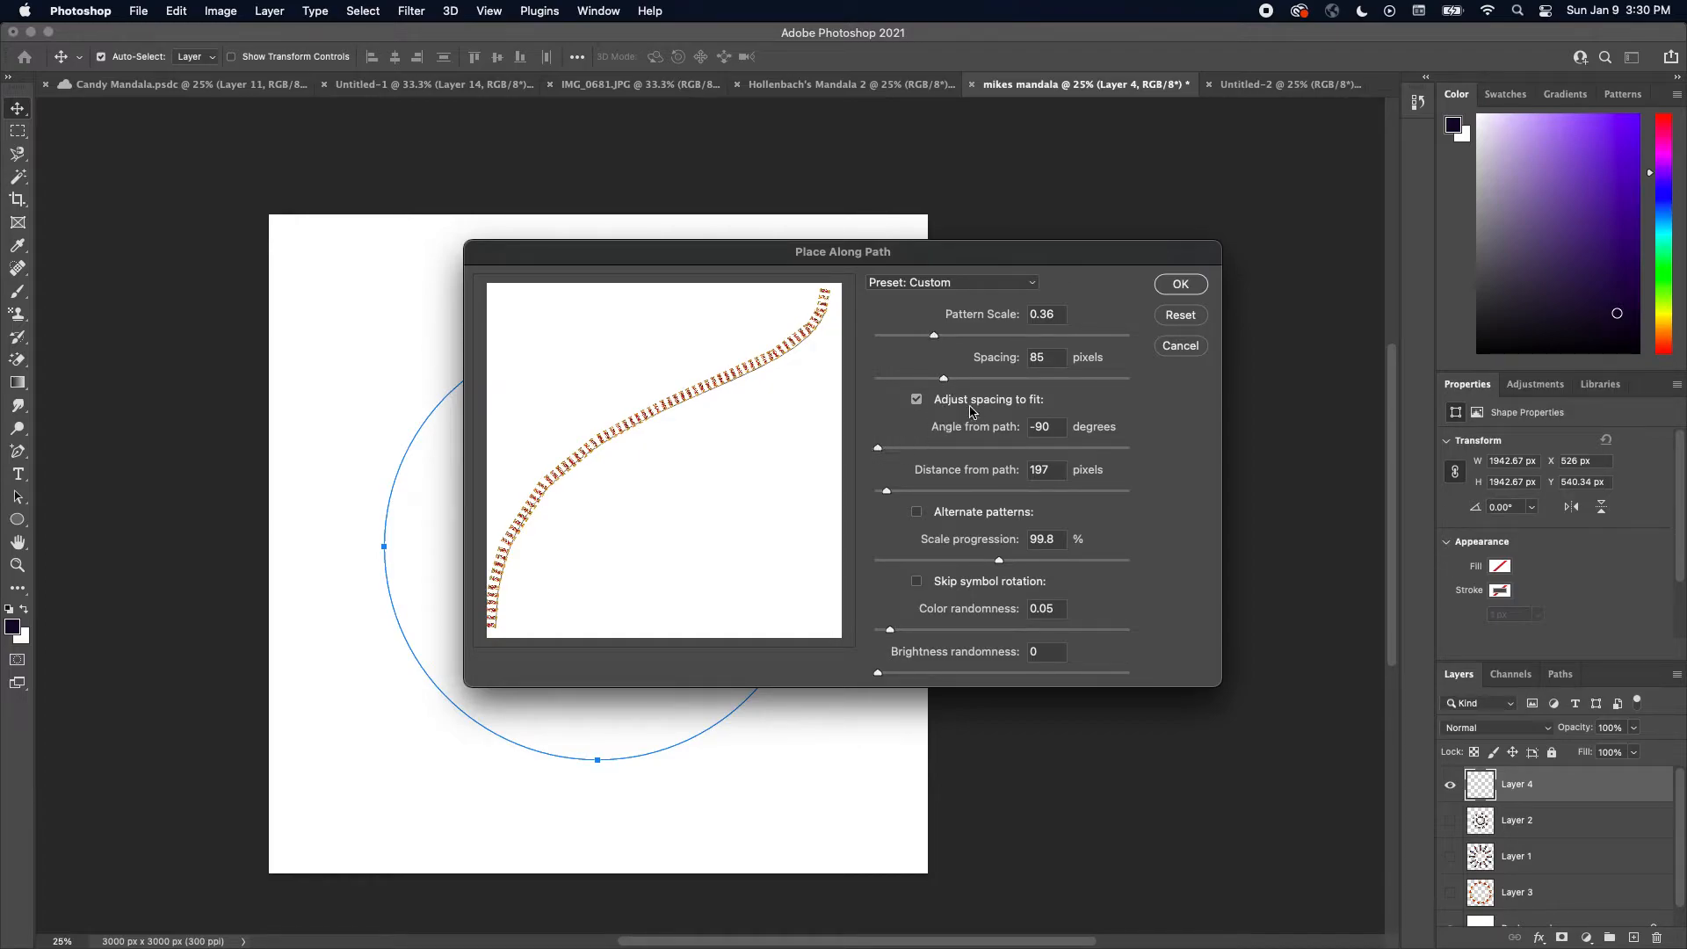
click(1192, 285)
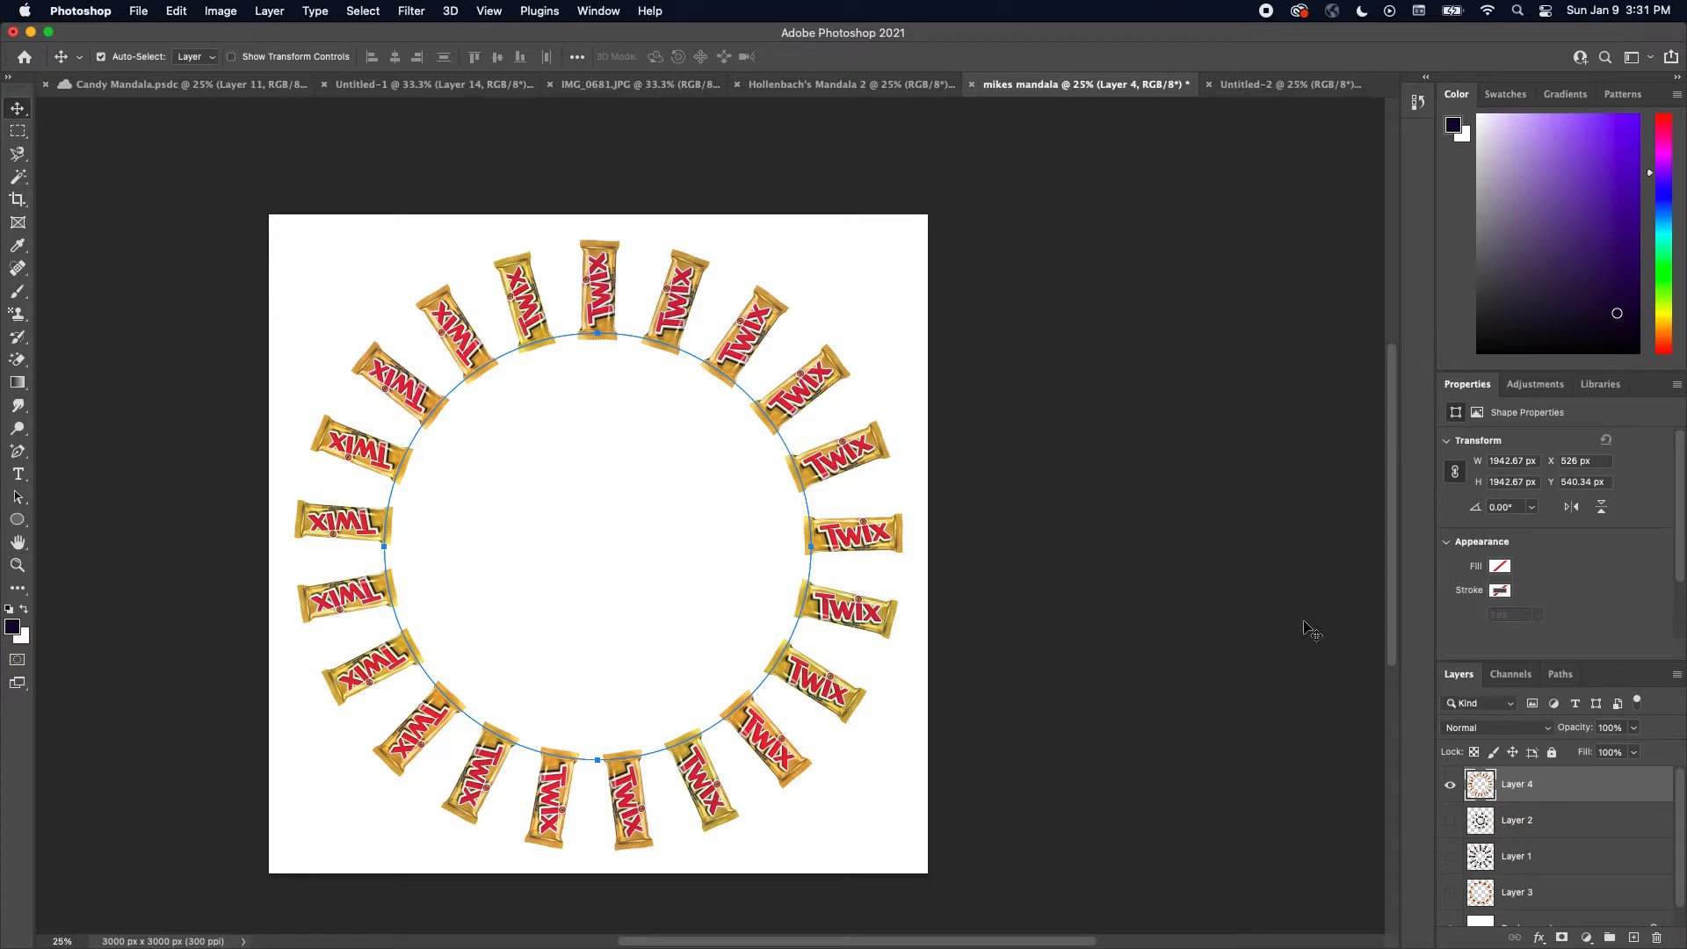
Briefly show Layer 2, then add a new empty layer above the Twix layer
click(1451, 822)
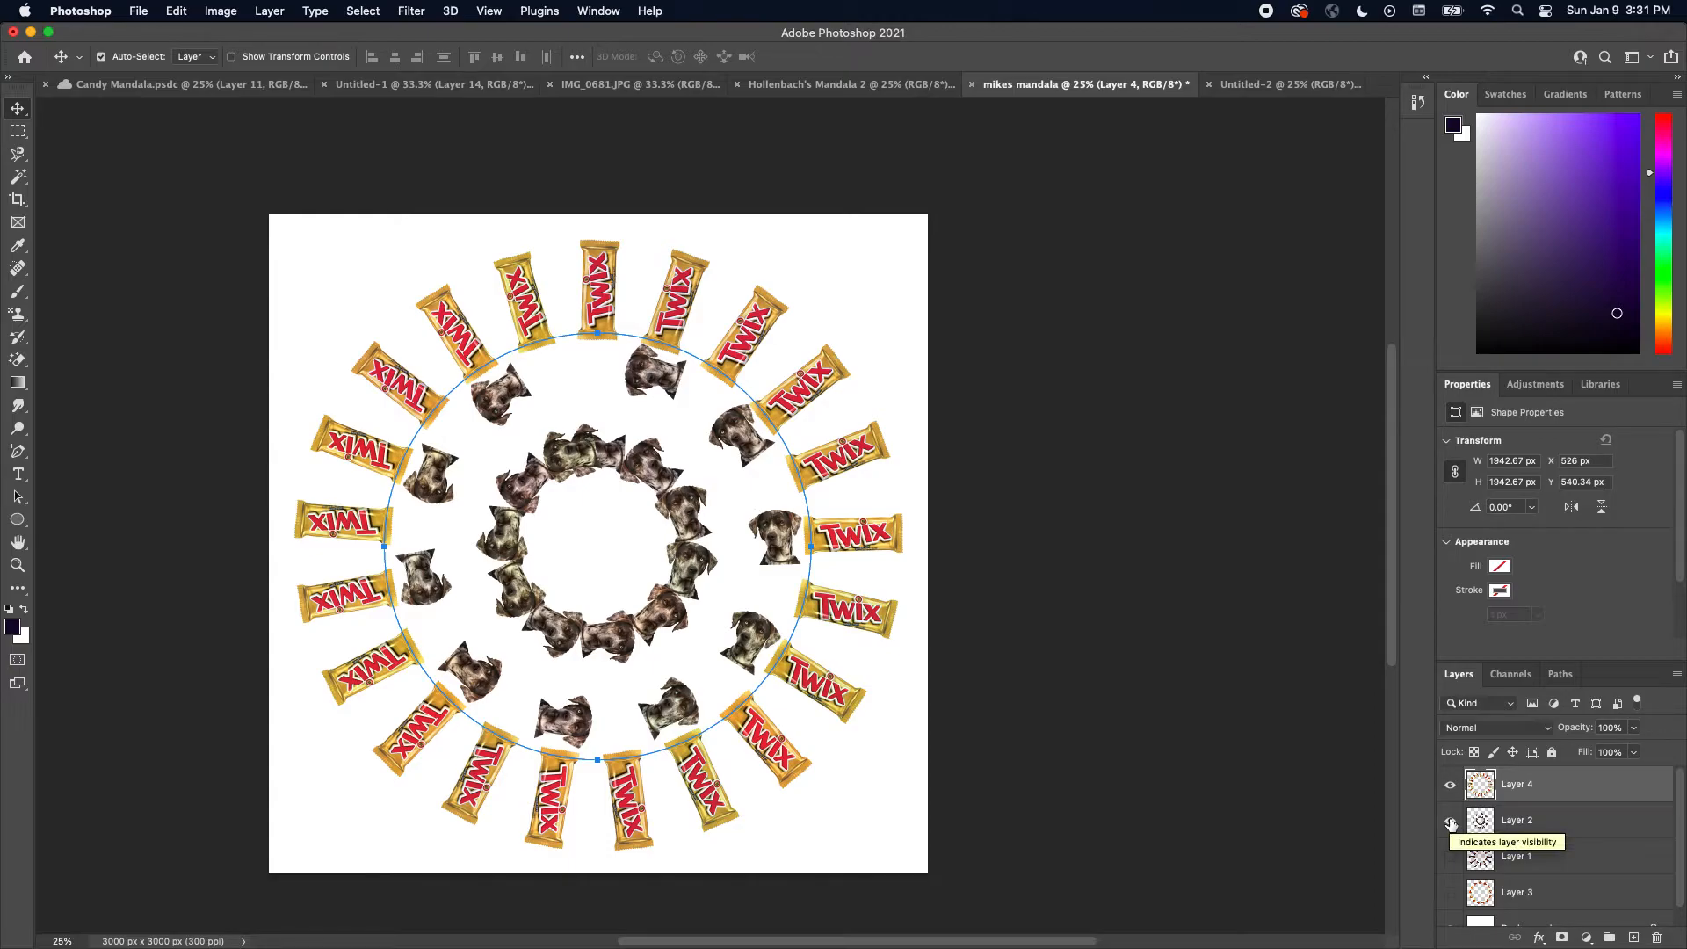
click(1451, 822)
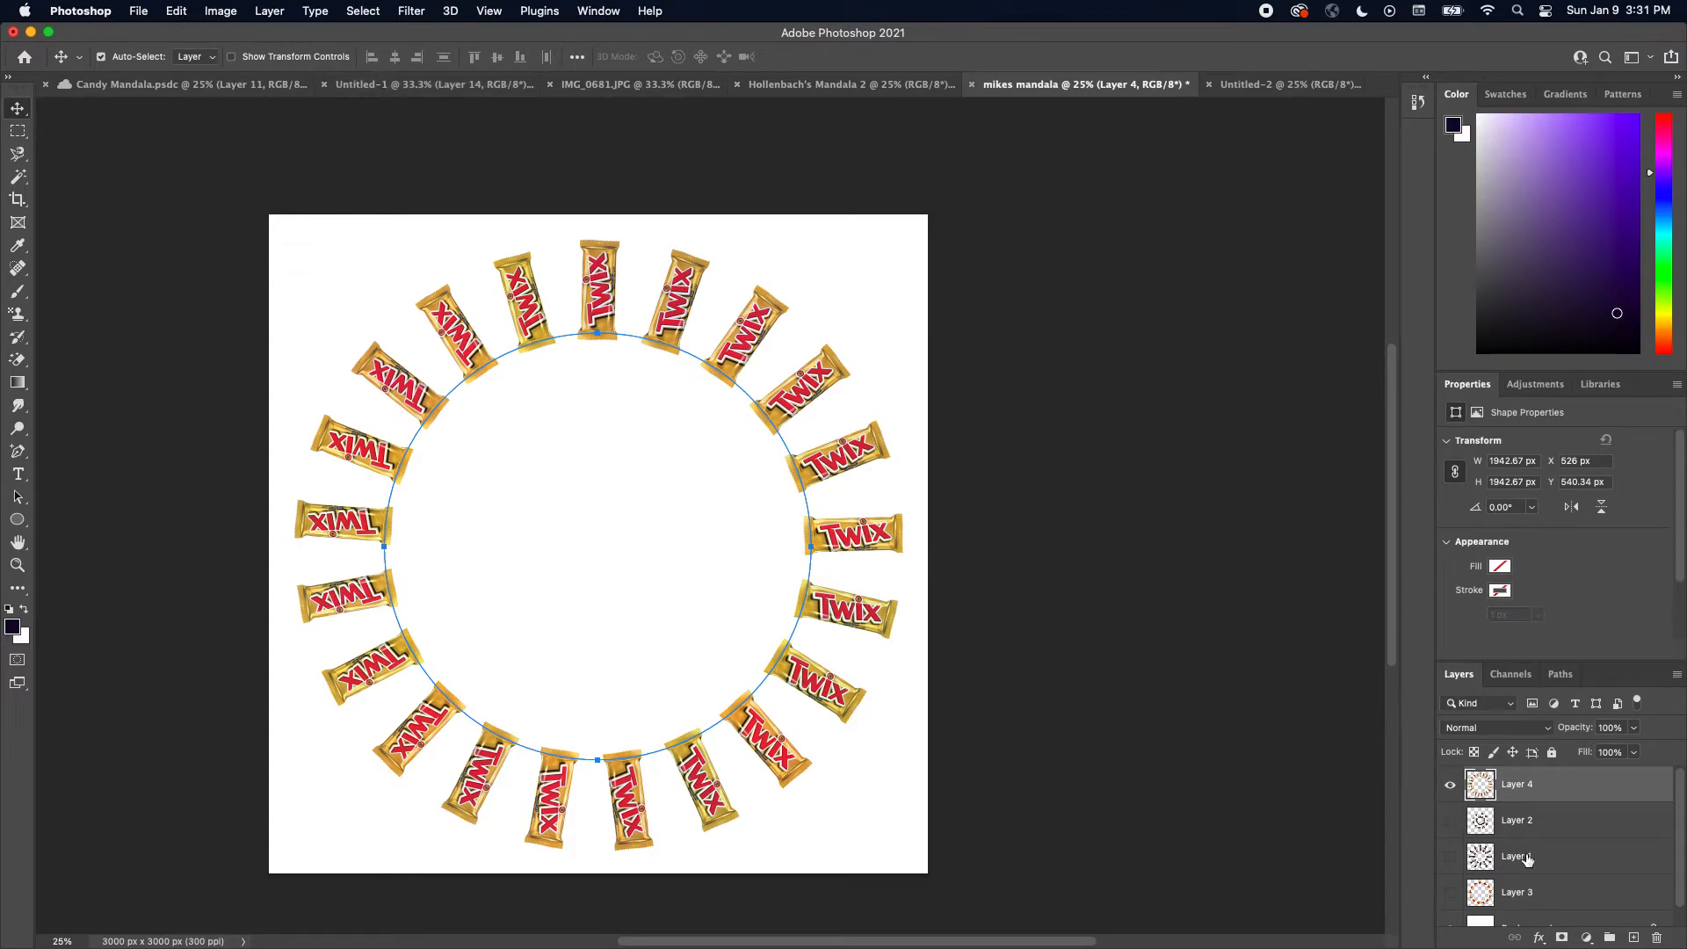
click(1632, 937)
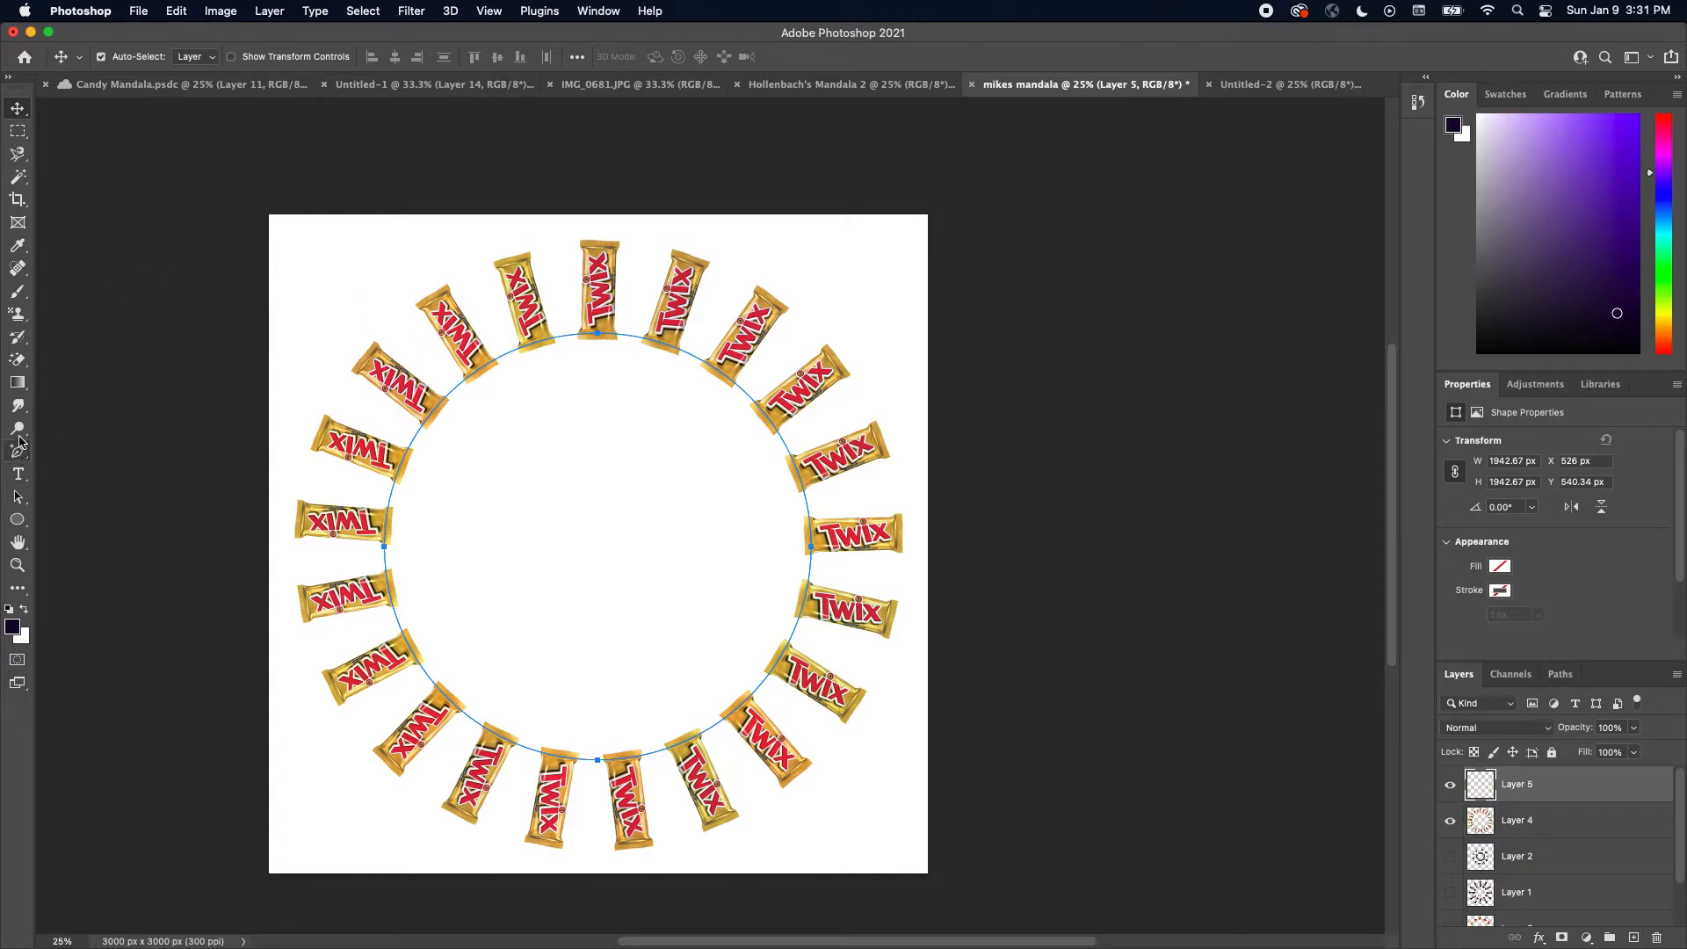
Shrink the circle path to about 1290 px across, keeping it centered on the canvas
click(19, 498)
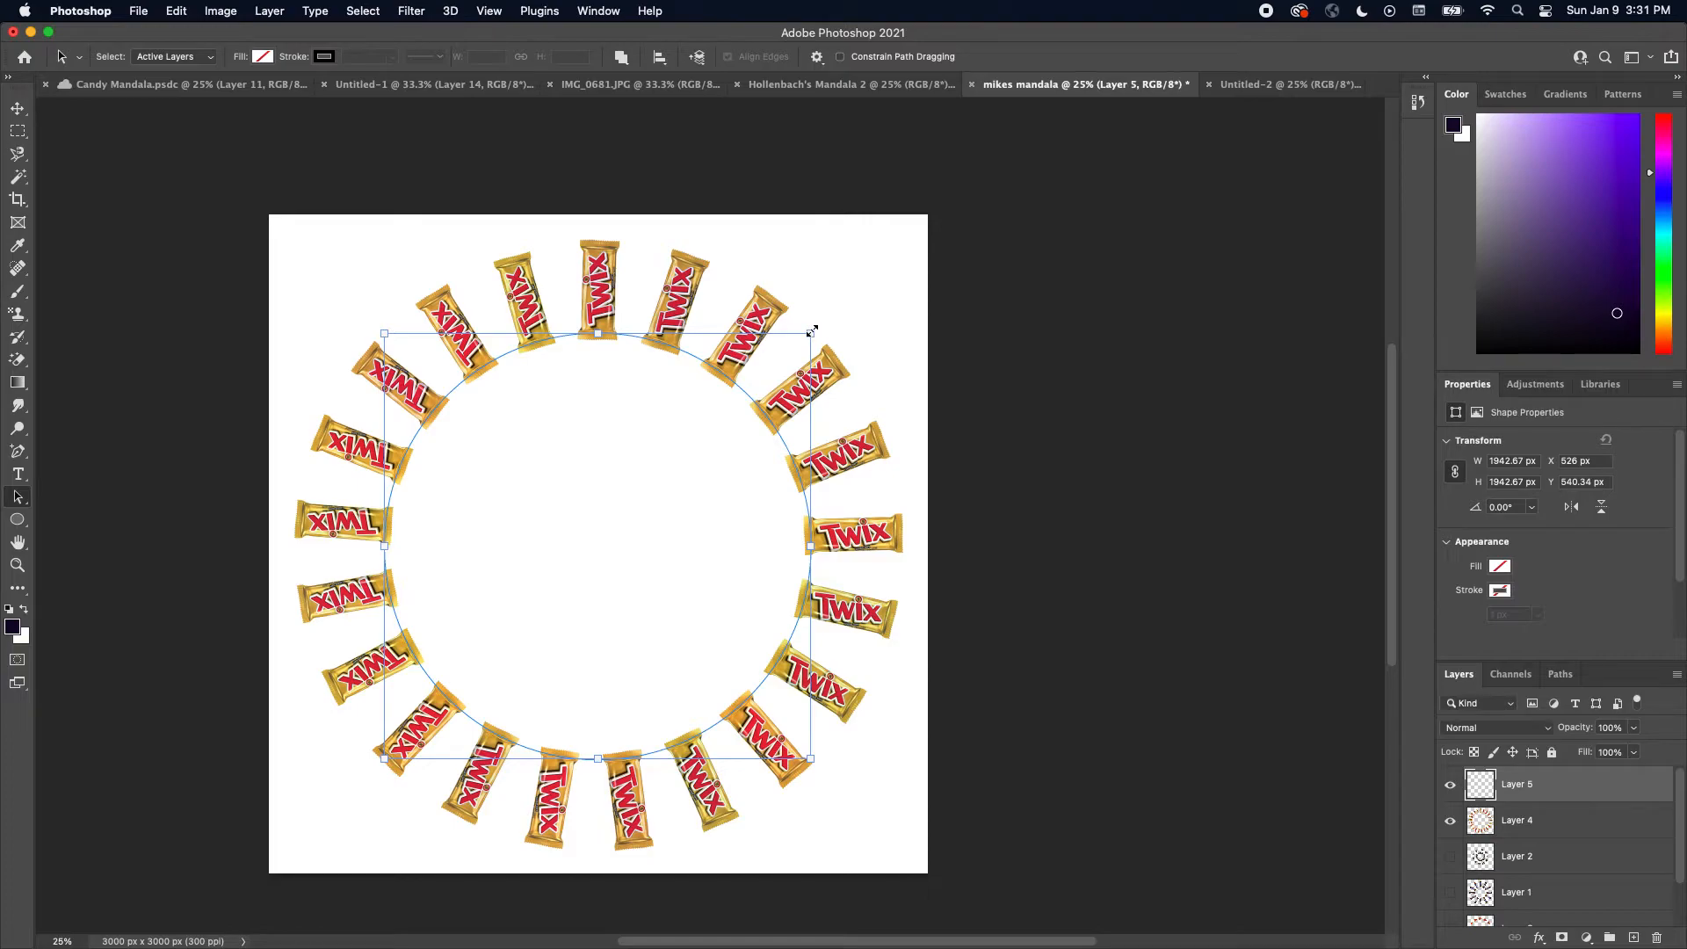
drag(812, 332, 646, 424)
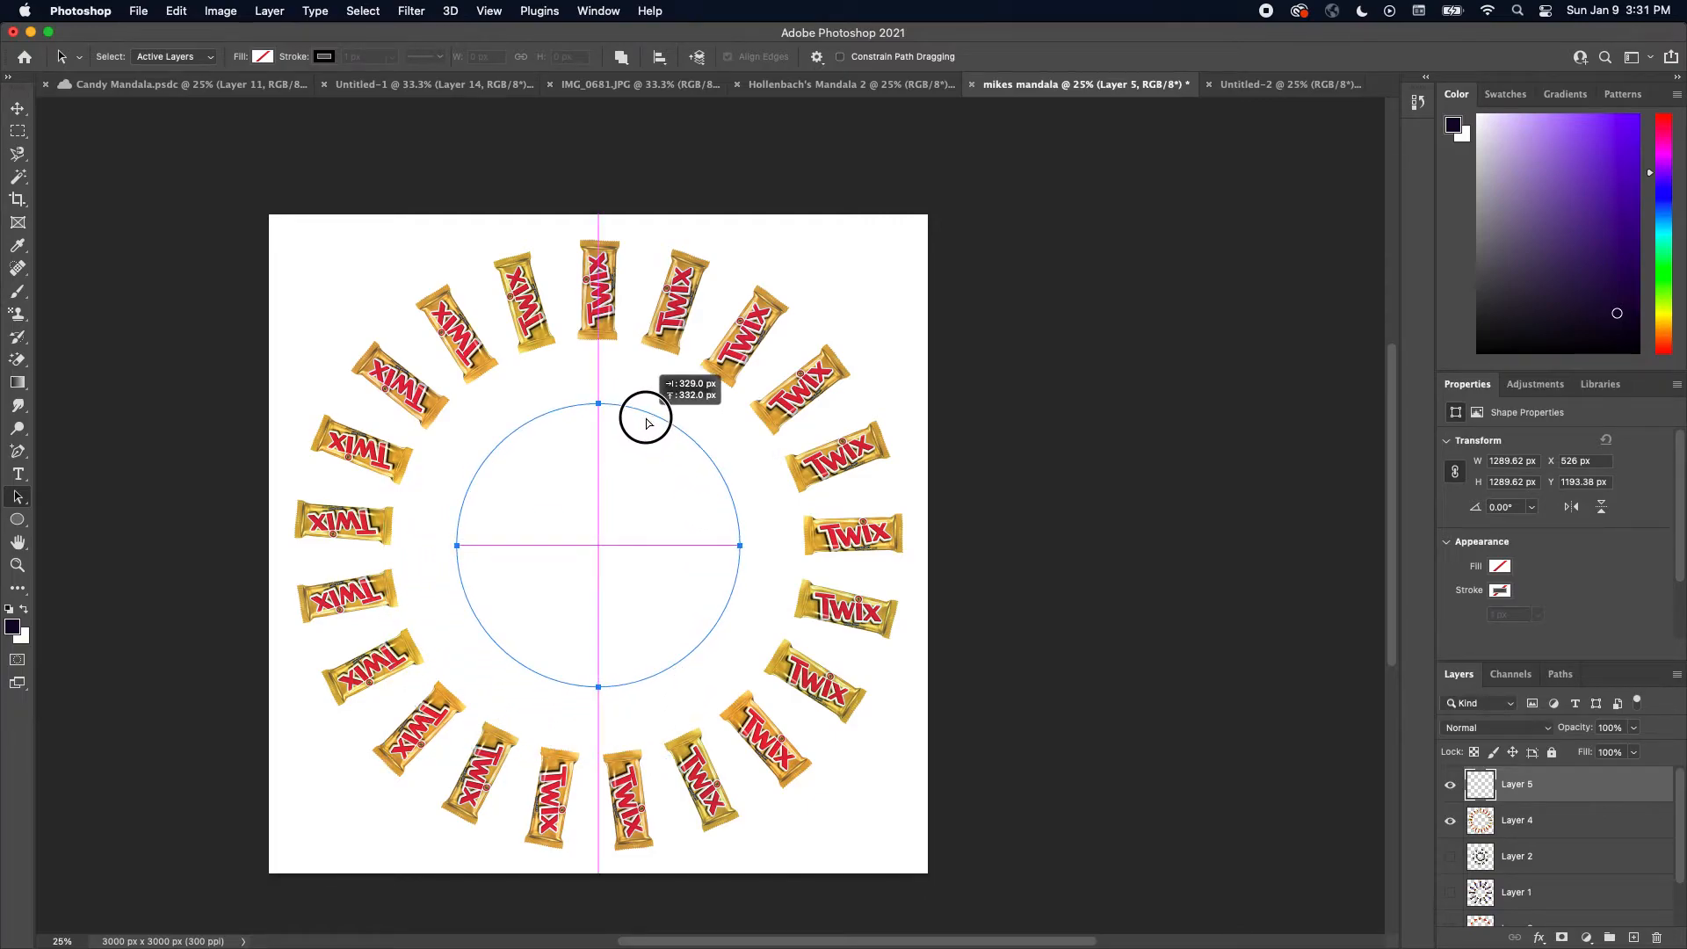
drag(646, 423, 646, 423)
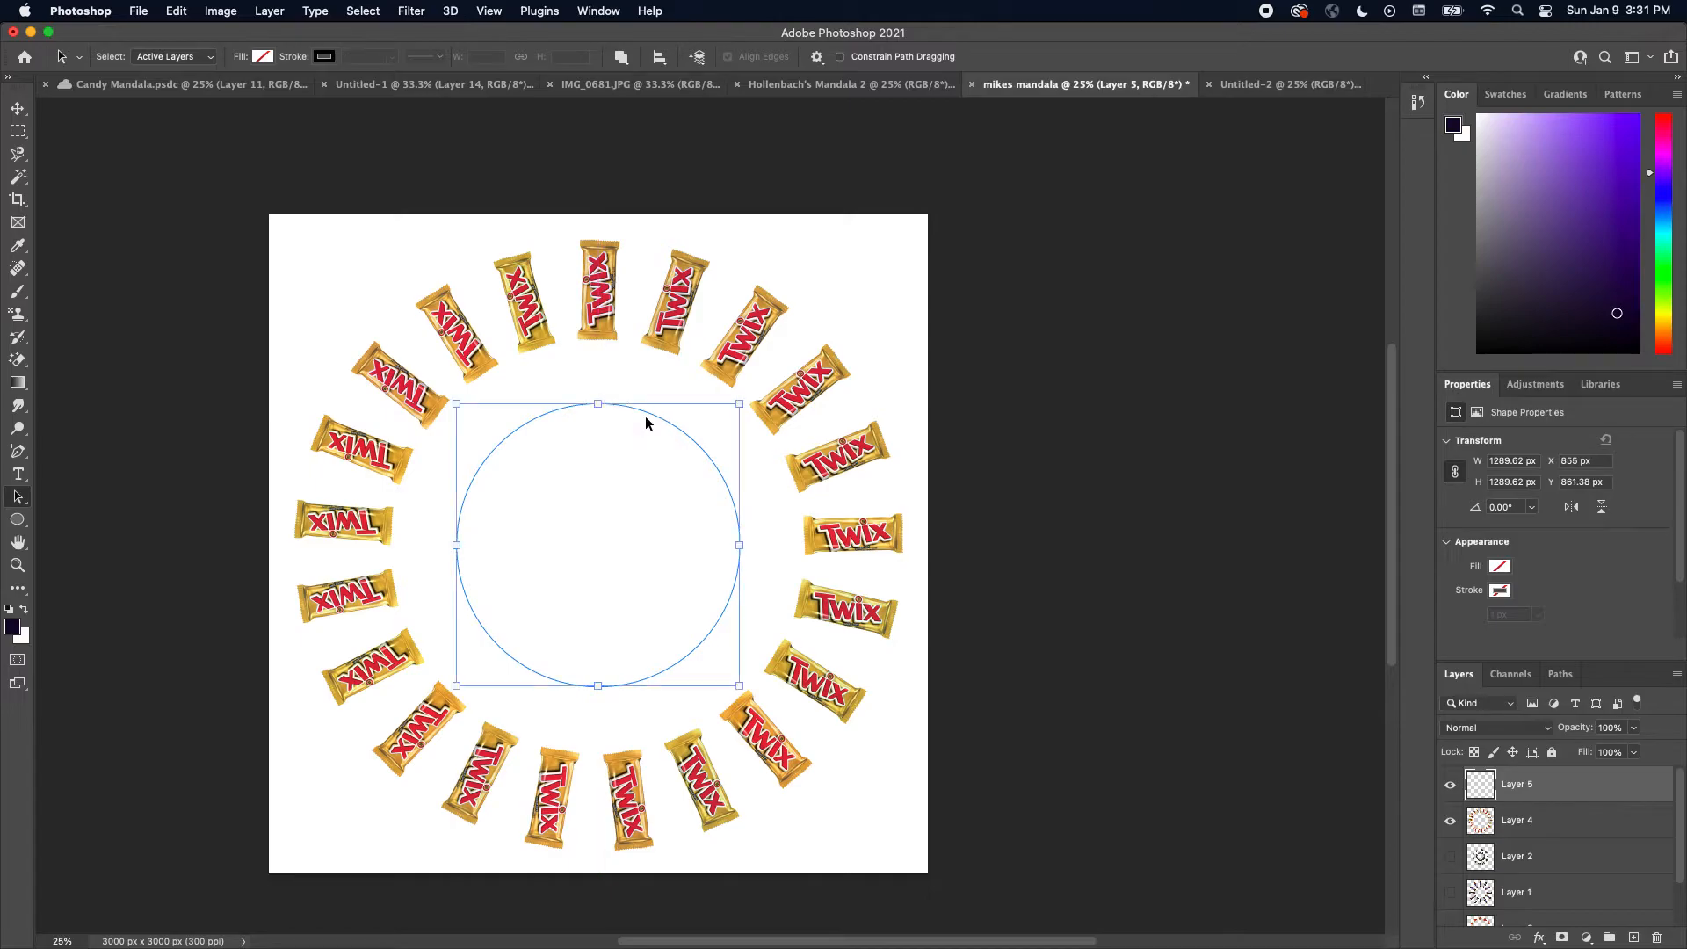
Fill the smaller circle on the new layer with the green photo pattern using the Place Along Path script
click(174, 11)
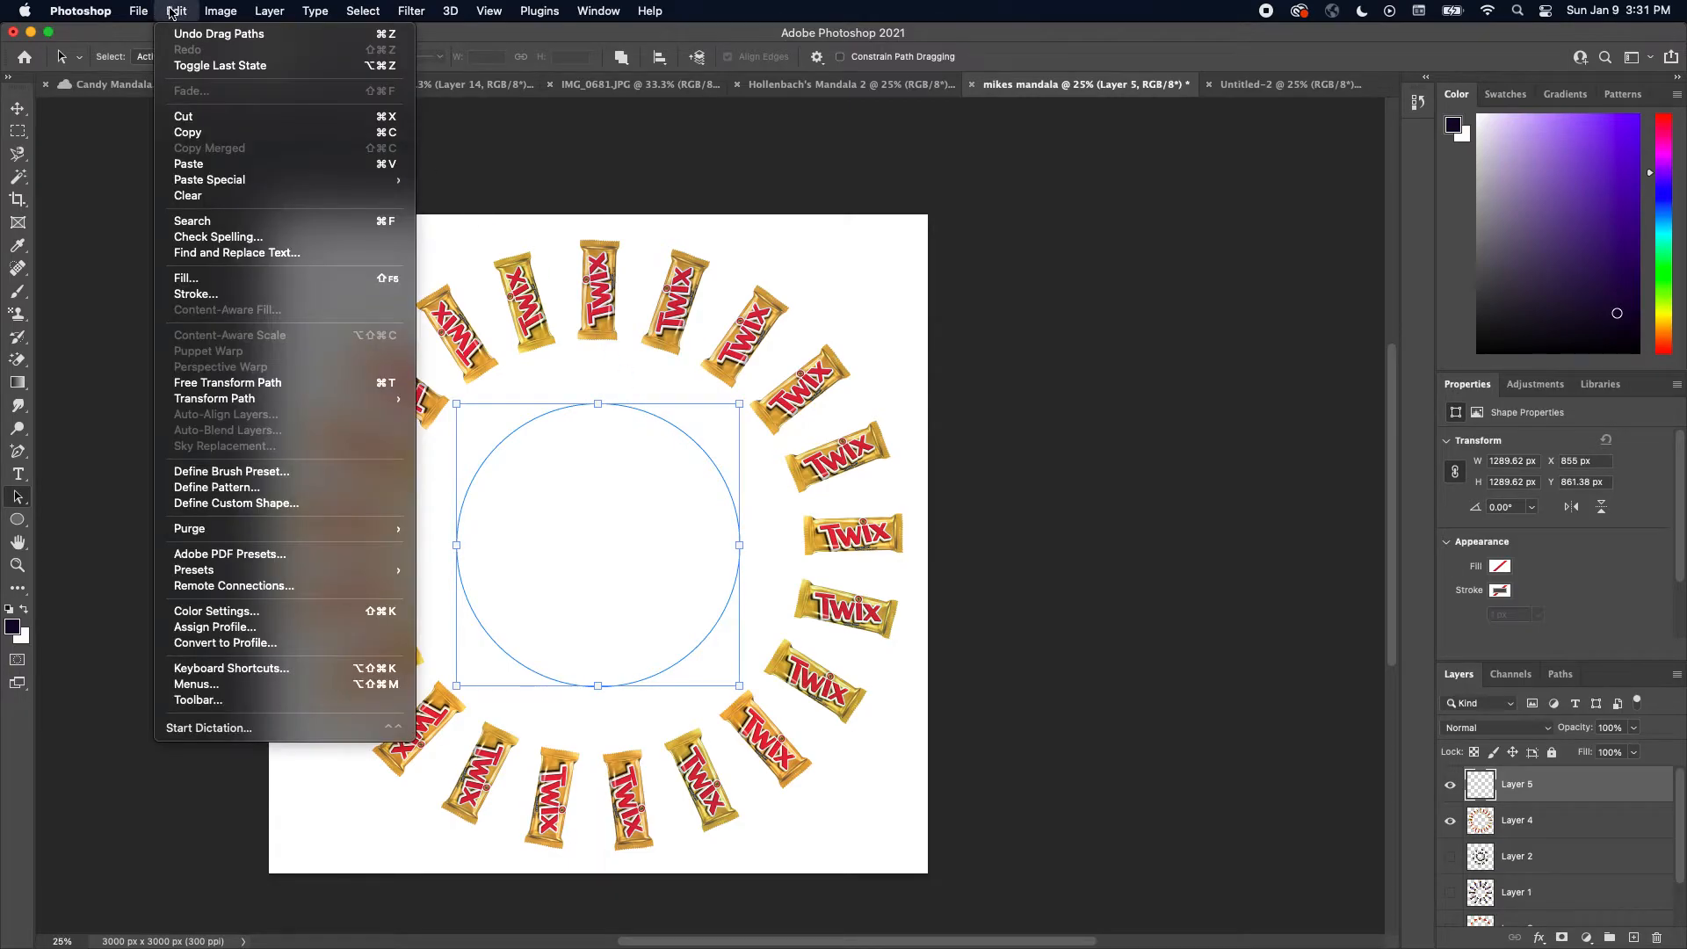
click(259, 278)
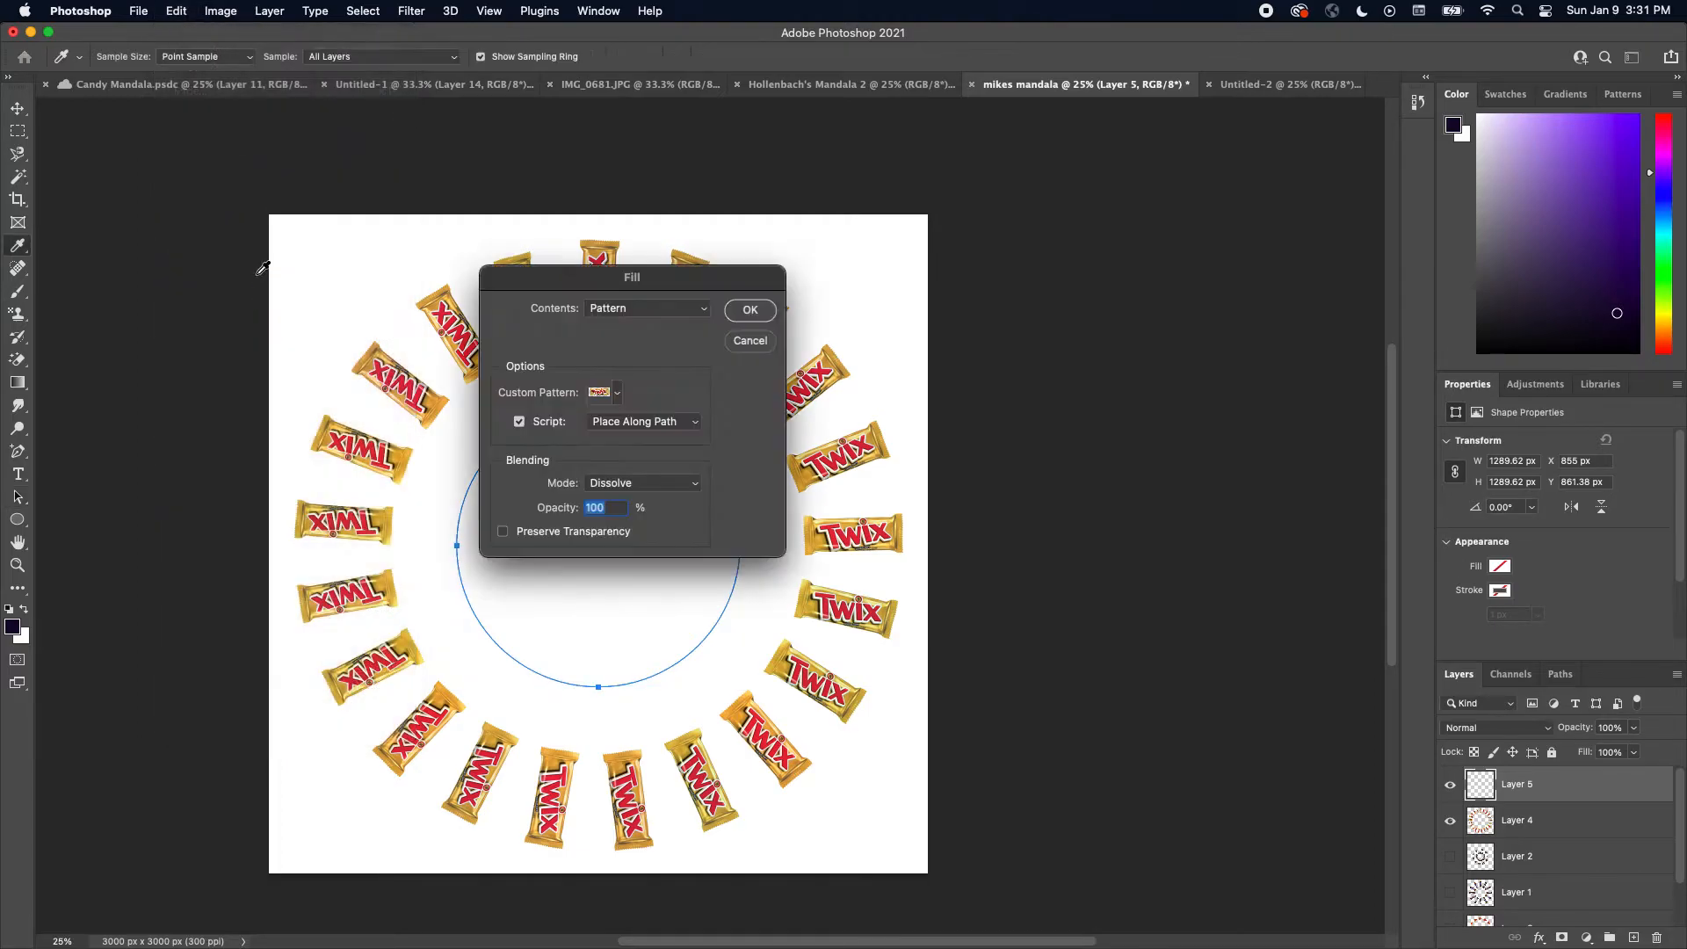
click(617, 393)
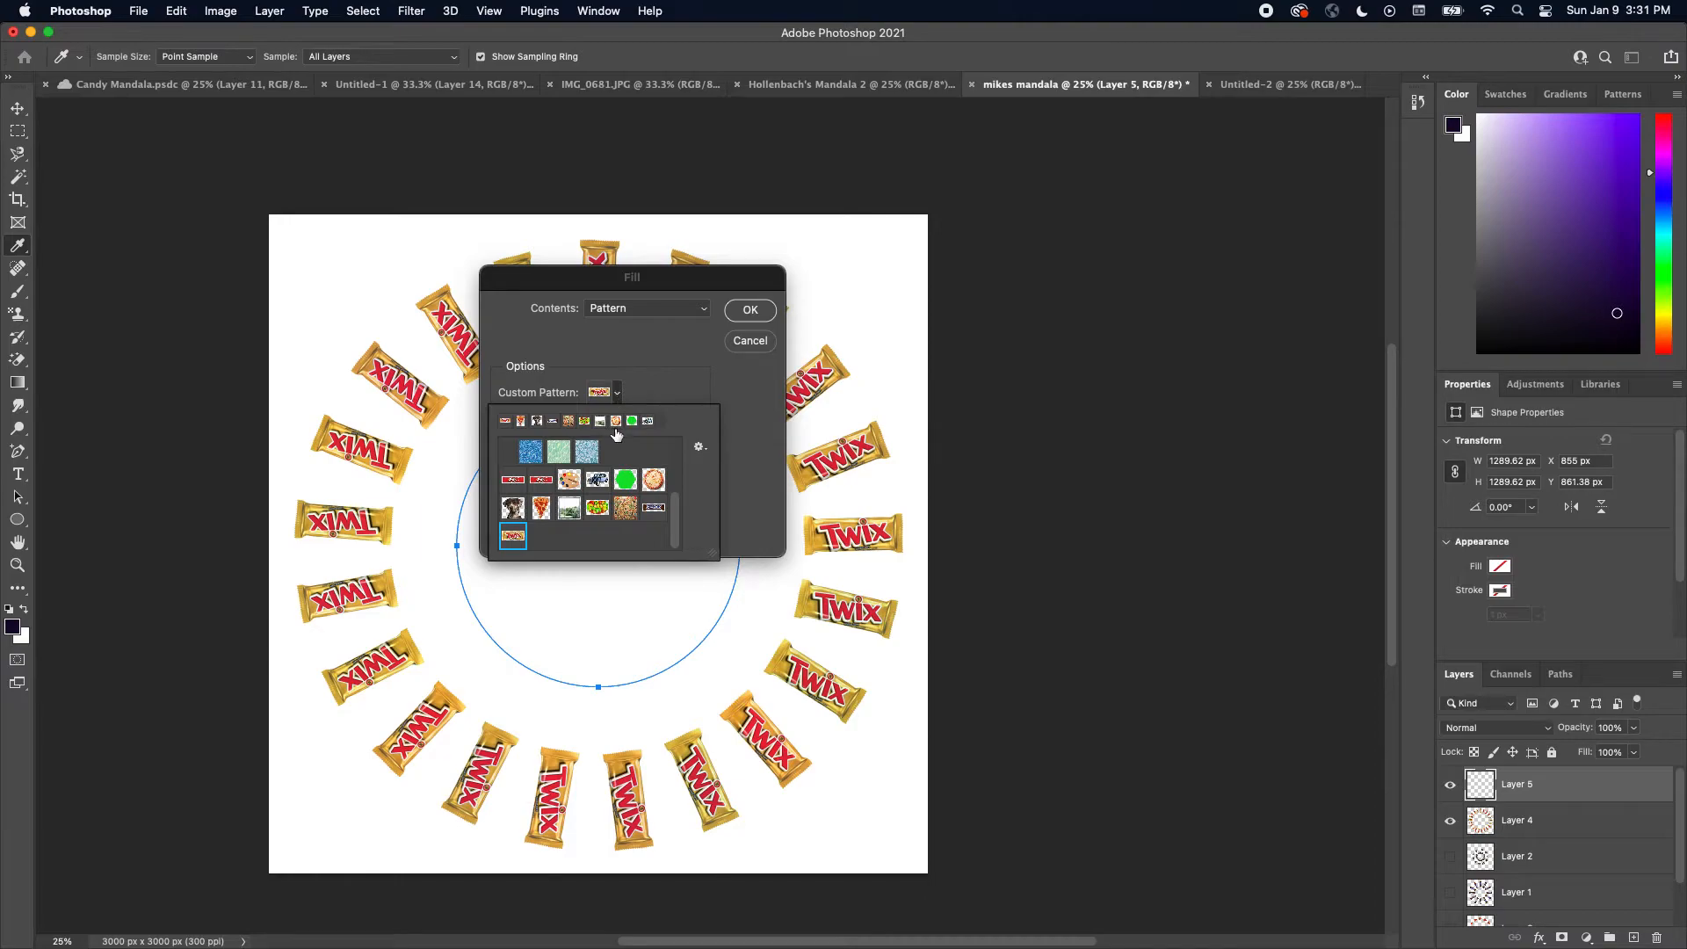
click(569, 508)
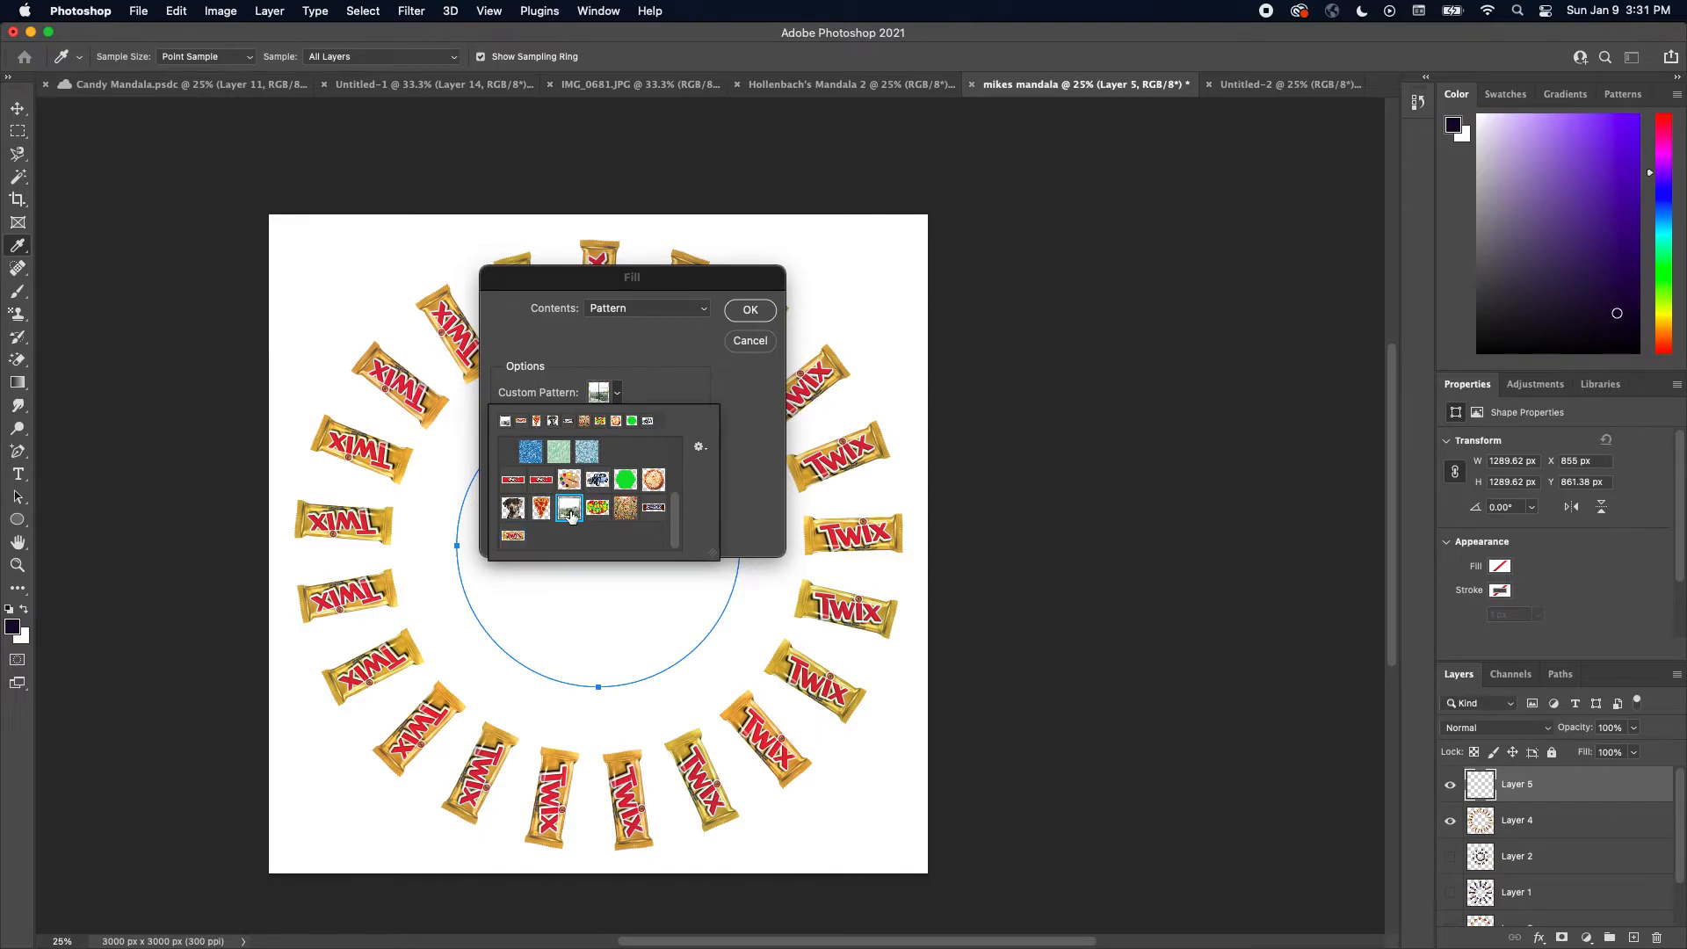
click(760, 315)
click(759, 315)
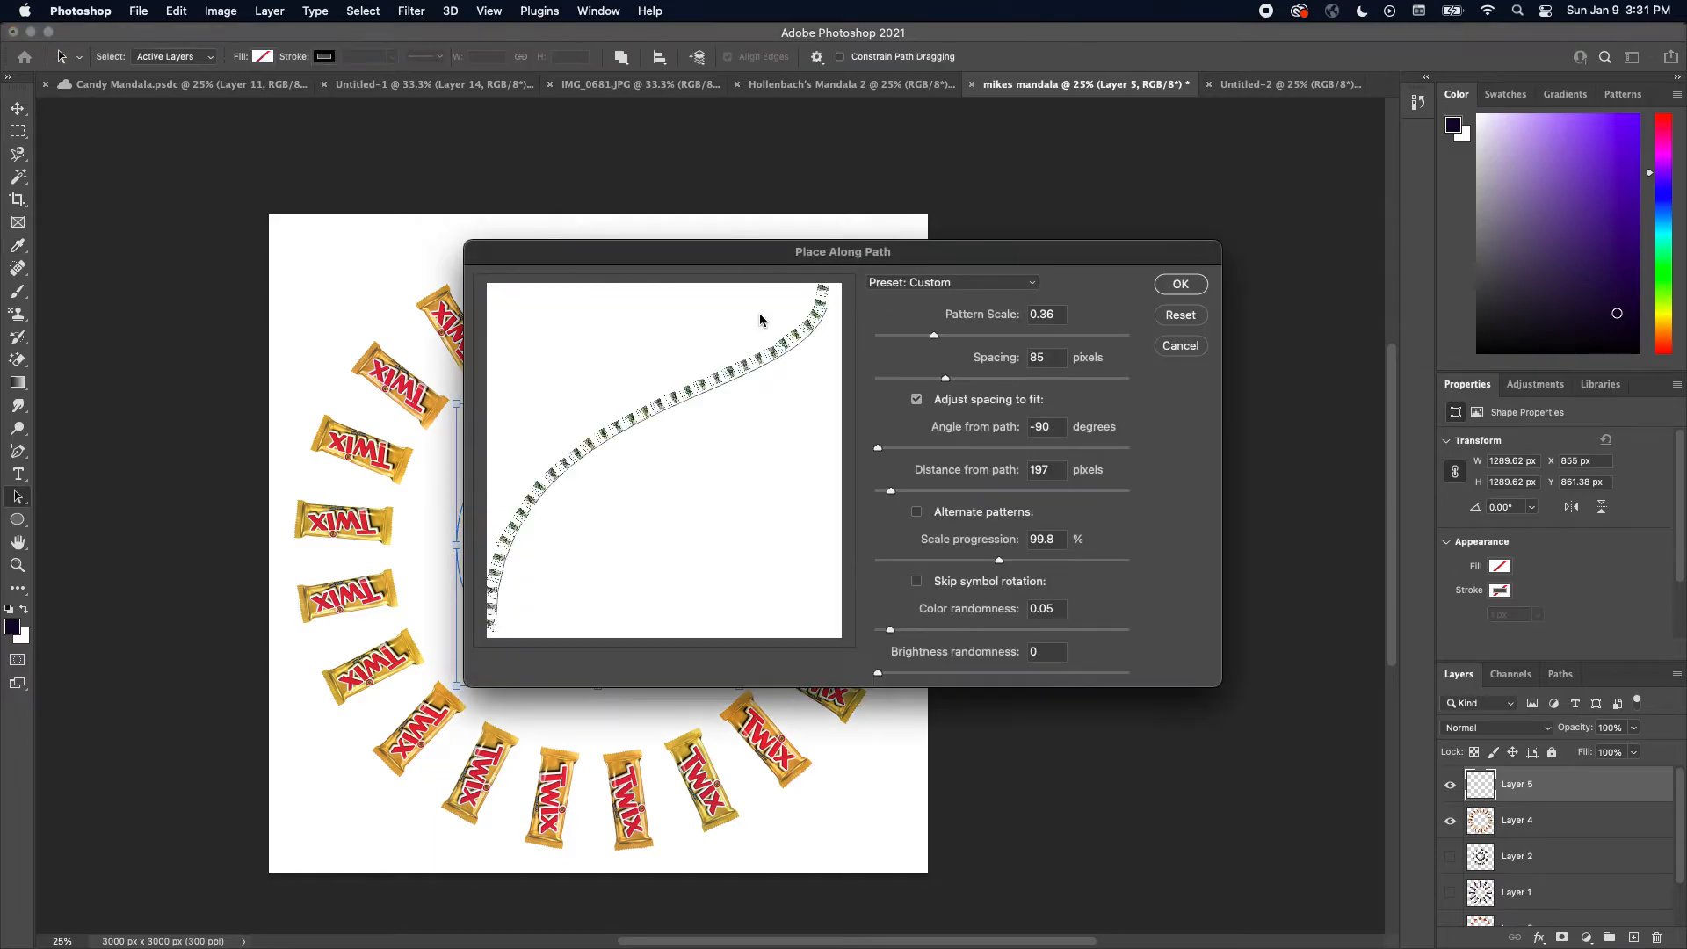
drag(933, 341, 935, 381)
click(1180, 284)
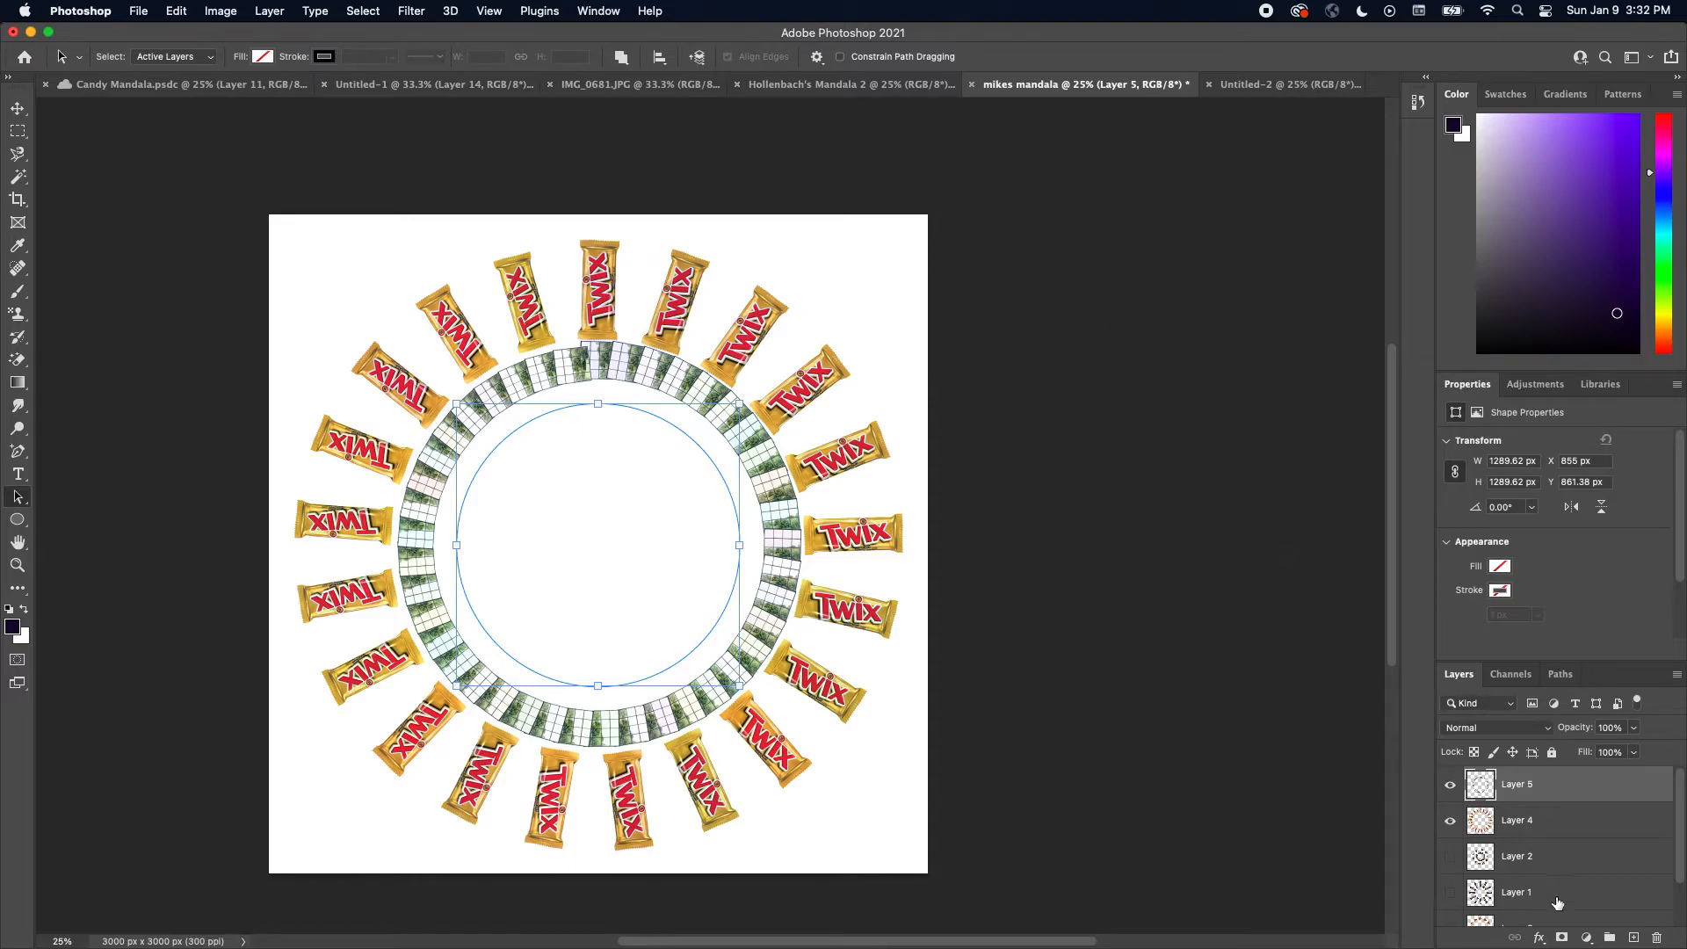
Show Layer 2 and move it to the top of the layer stack
click(1451, 857)
drag(1589, 868, 1595, 787)
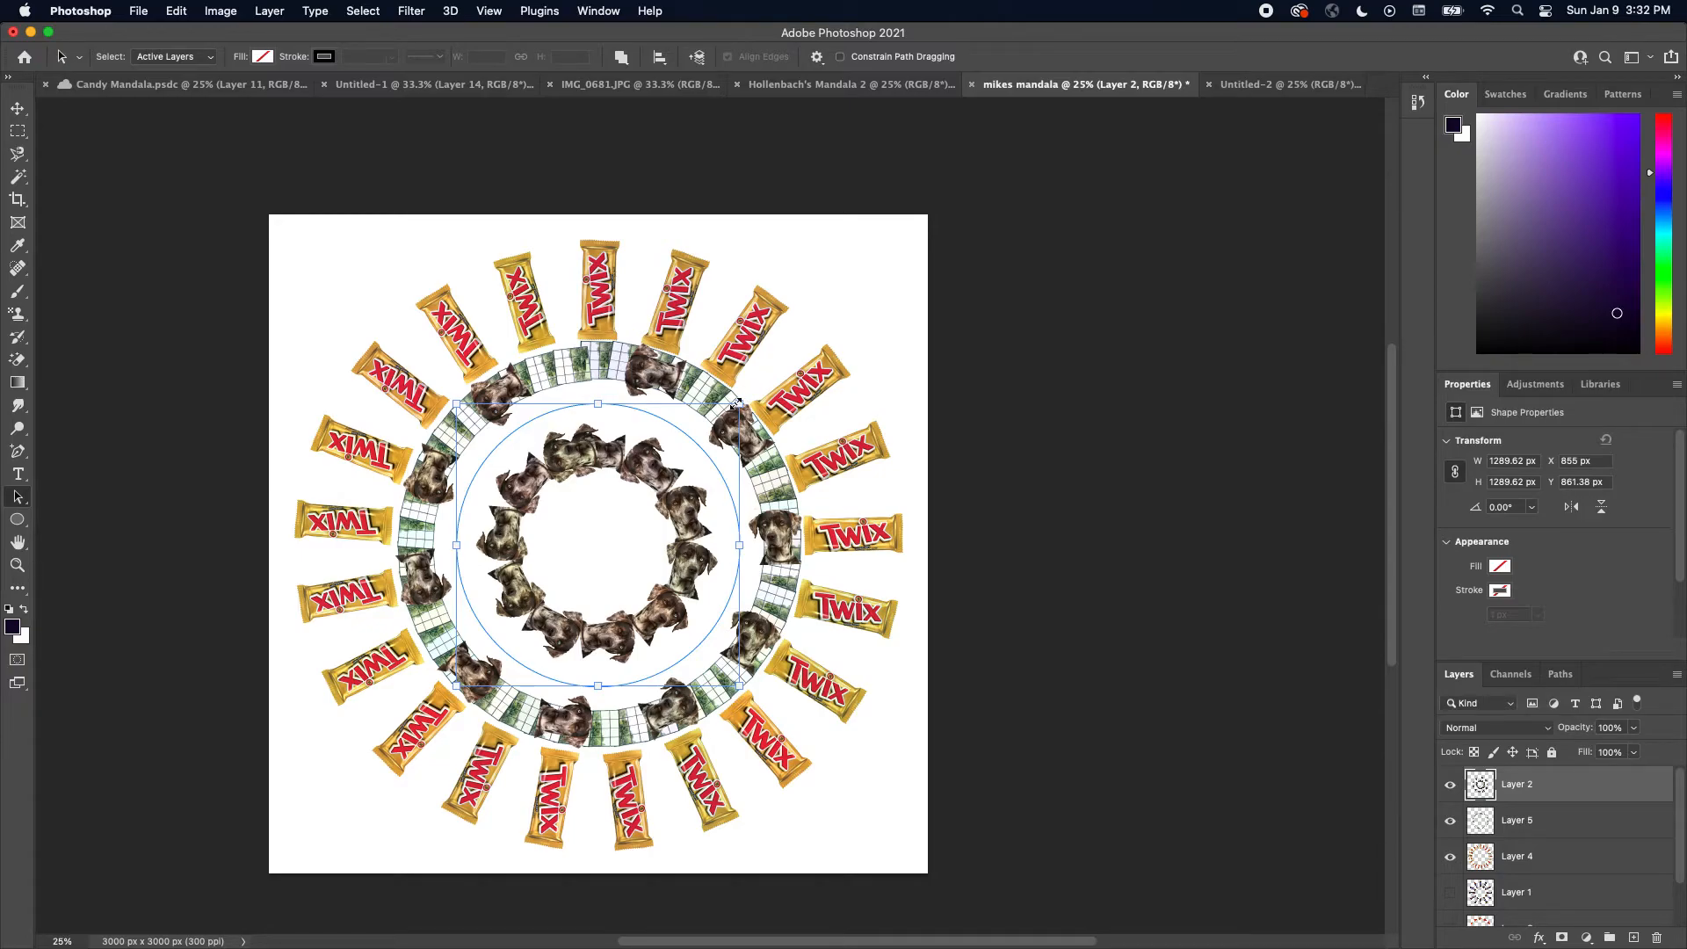
Add a new layer on top and enlarge the circle path to about 2858 px across, centered on the canvas
click(1633, 938)
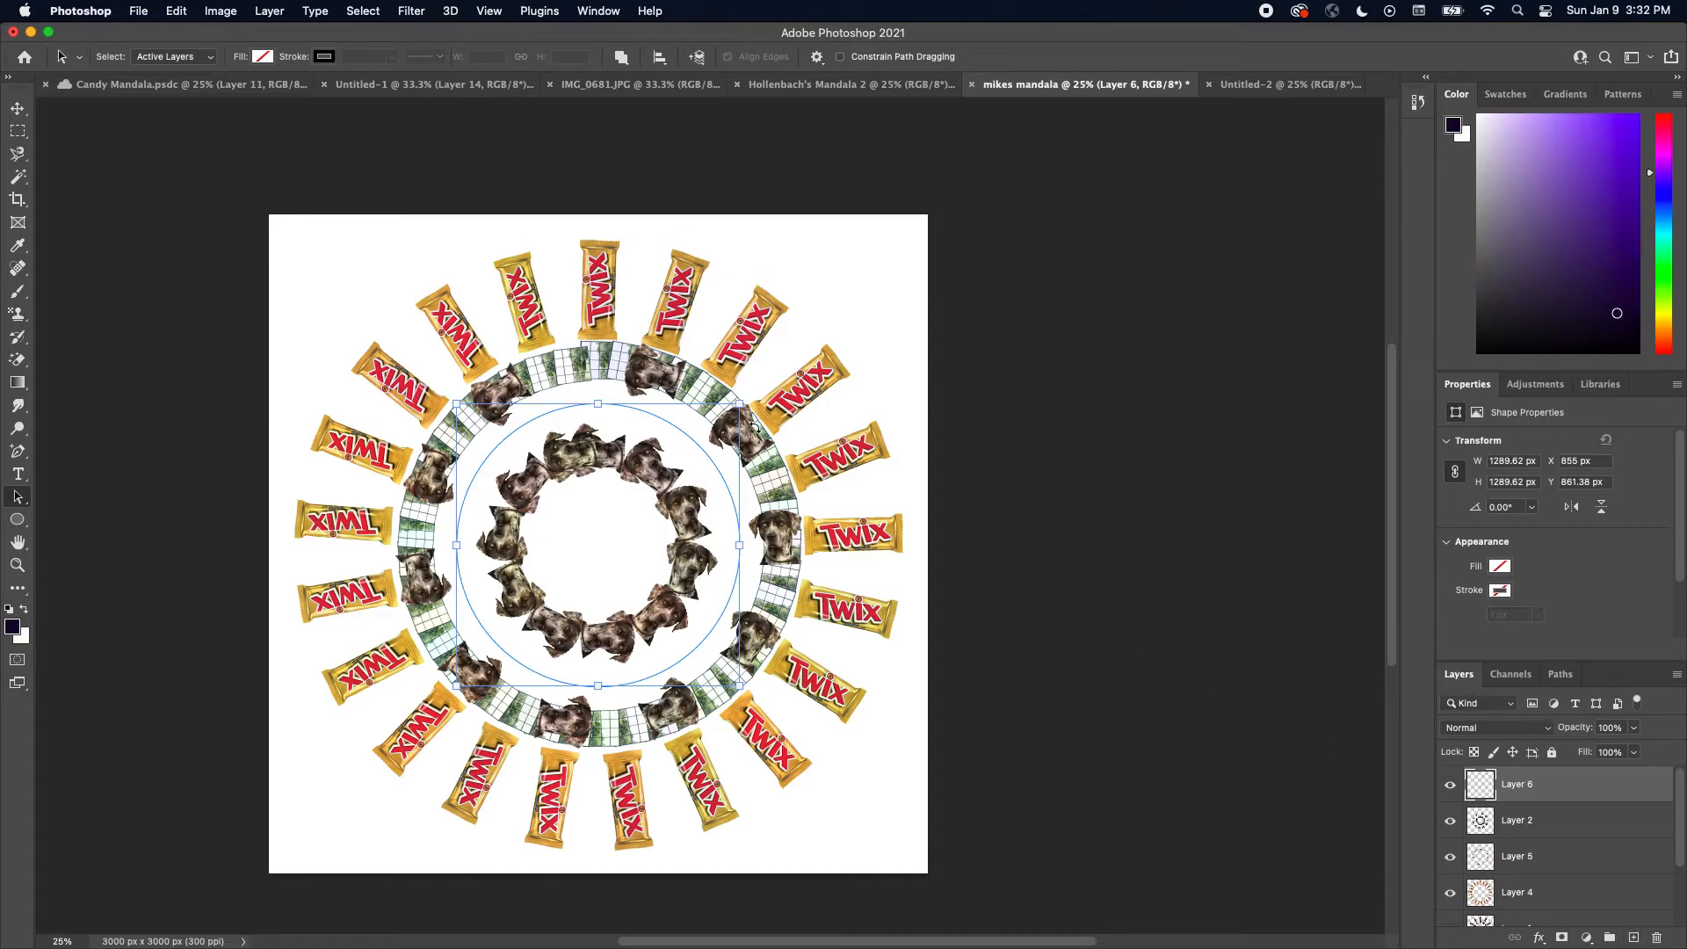
drag(739, 405, 982, 227)
drag(457, 686, 287, 783)
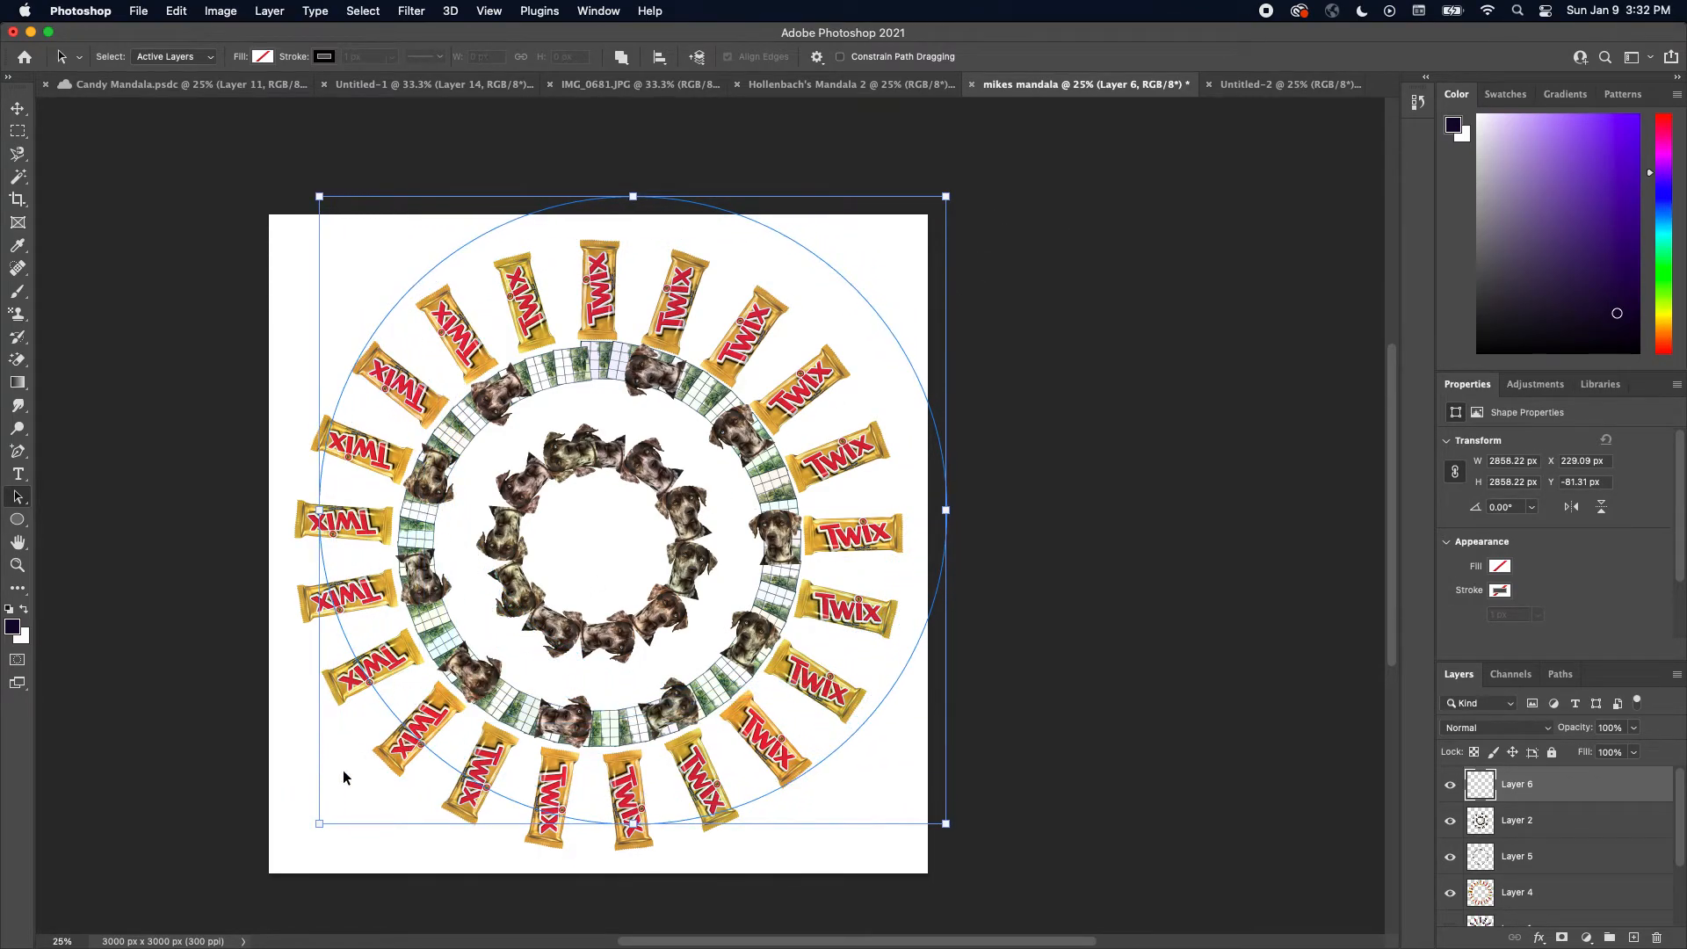
drag(428, 753, 387, 783)
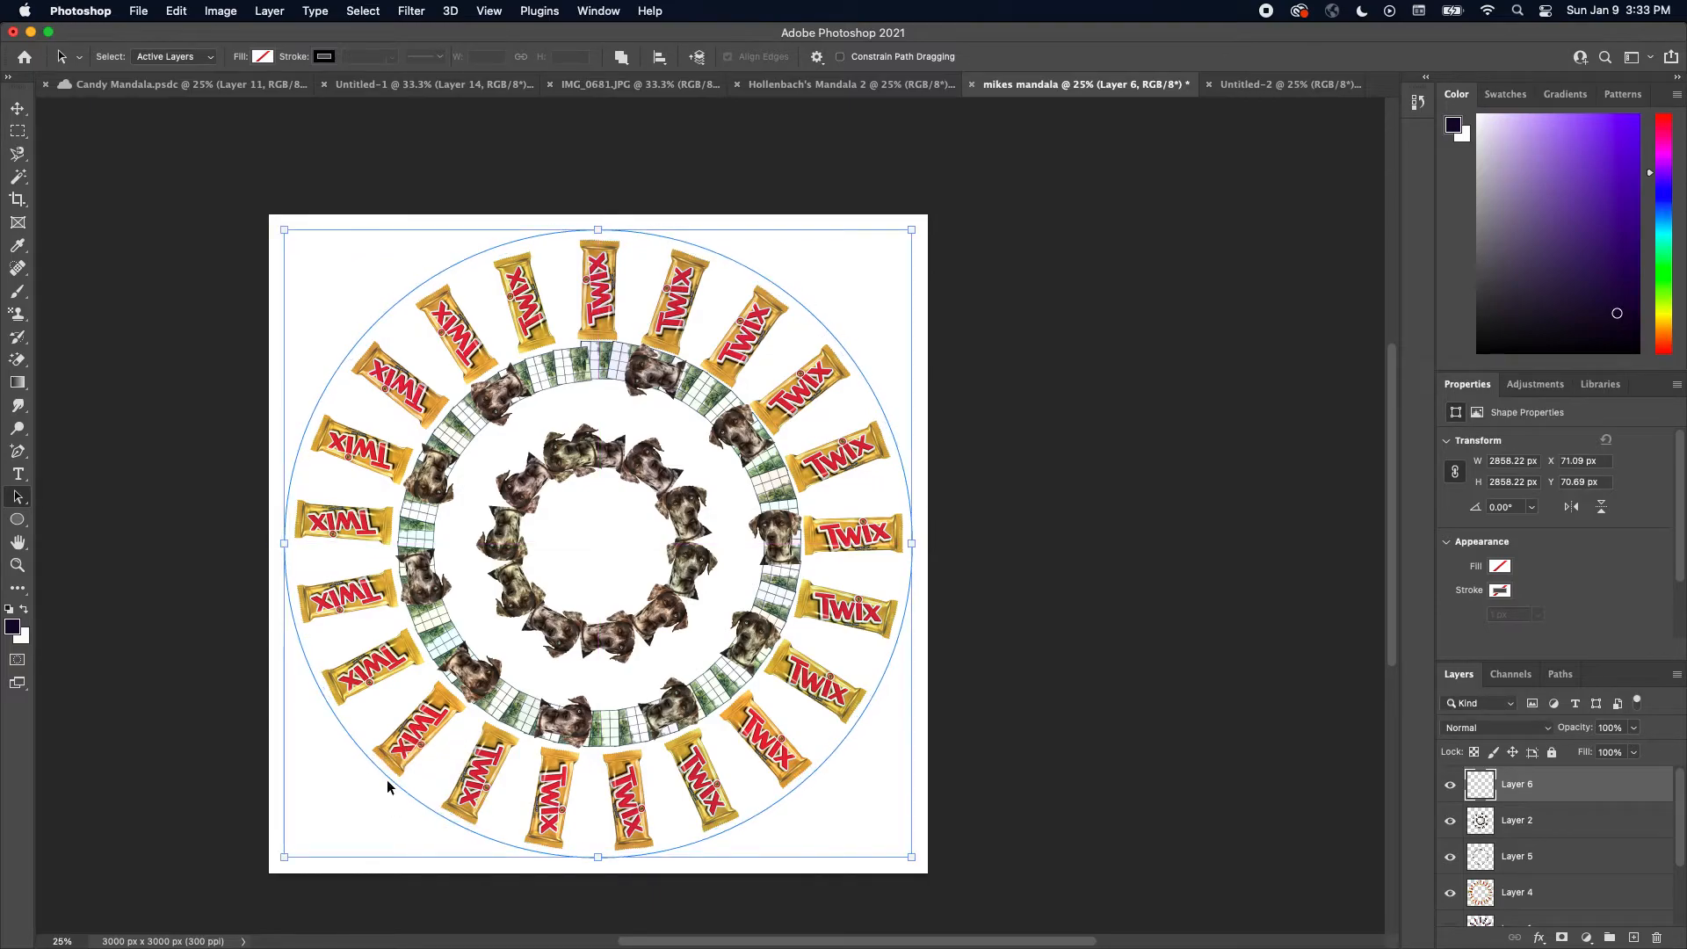
Open Fill for the large circle with the round pizza pattern and the Place Along Path script
click(174, 10)
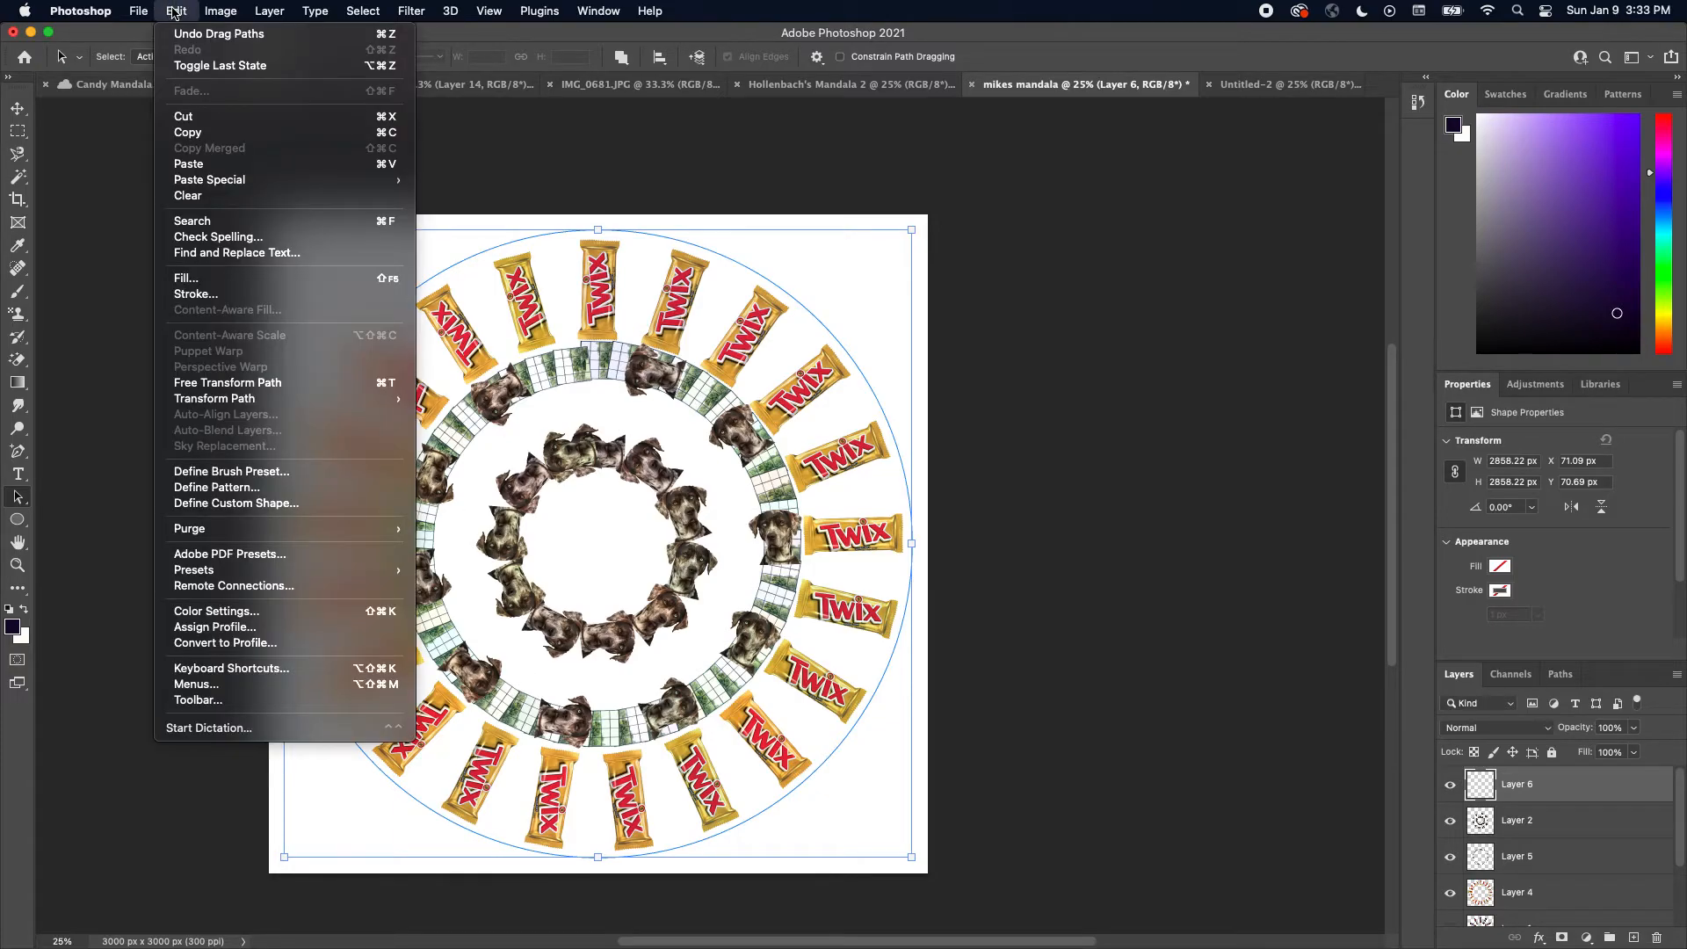
click(195, 279)
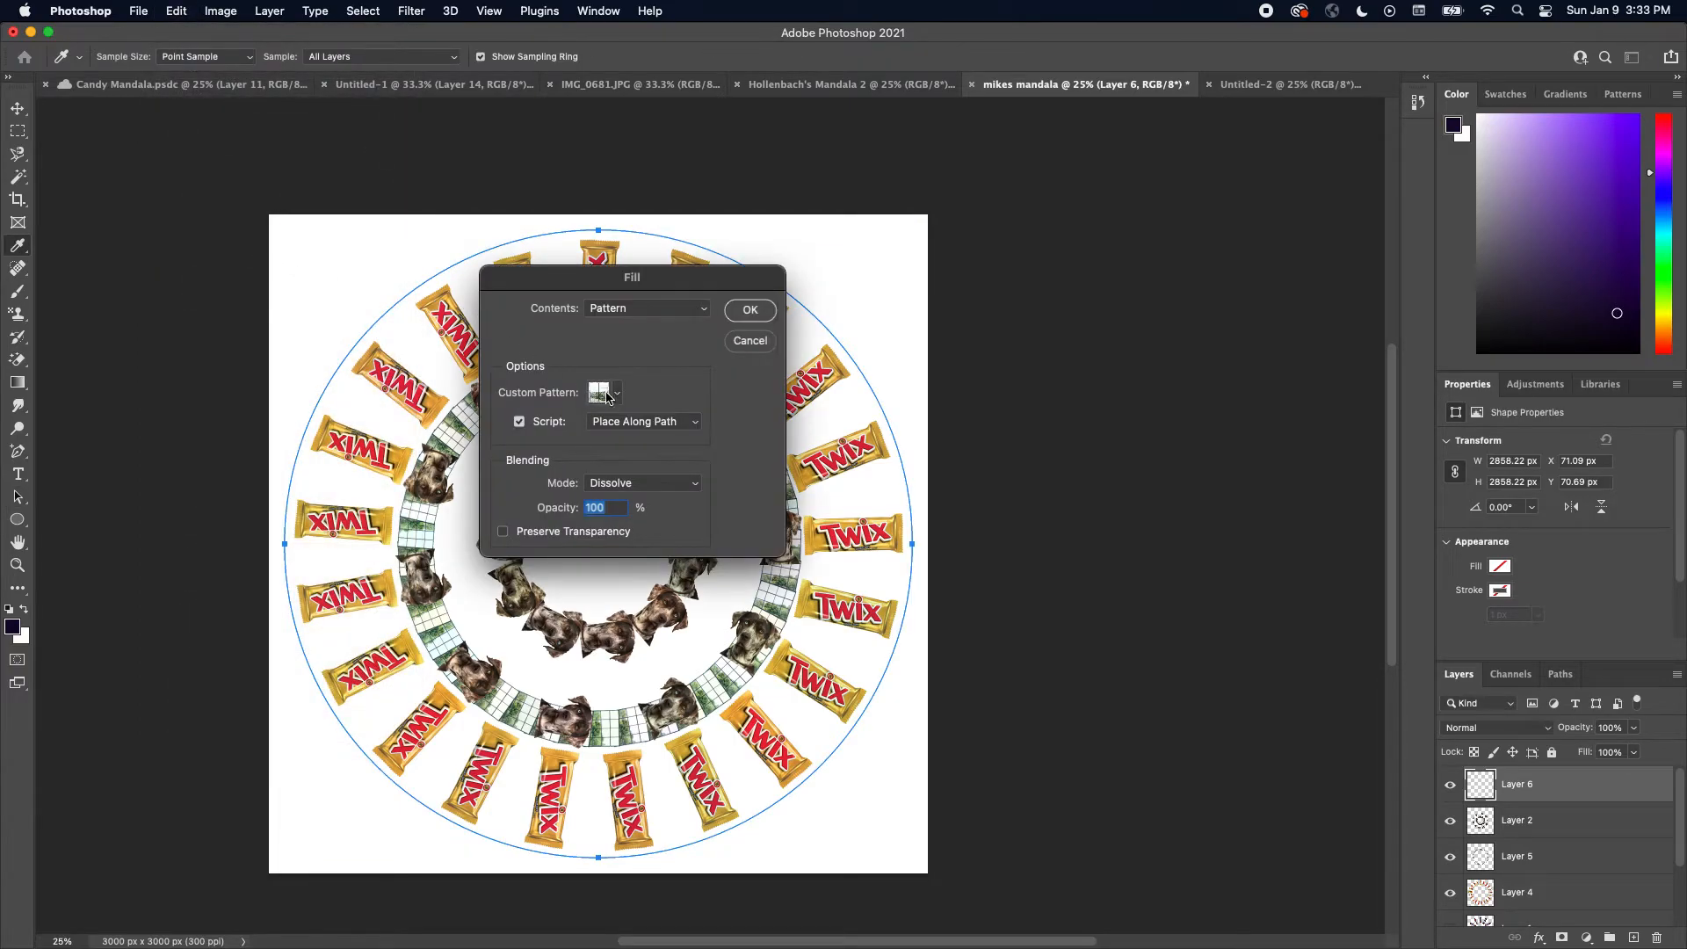
click(616, 394)
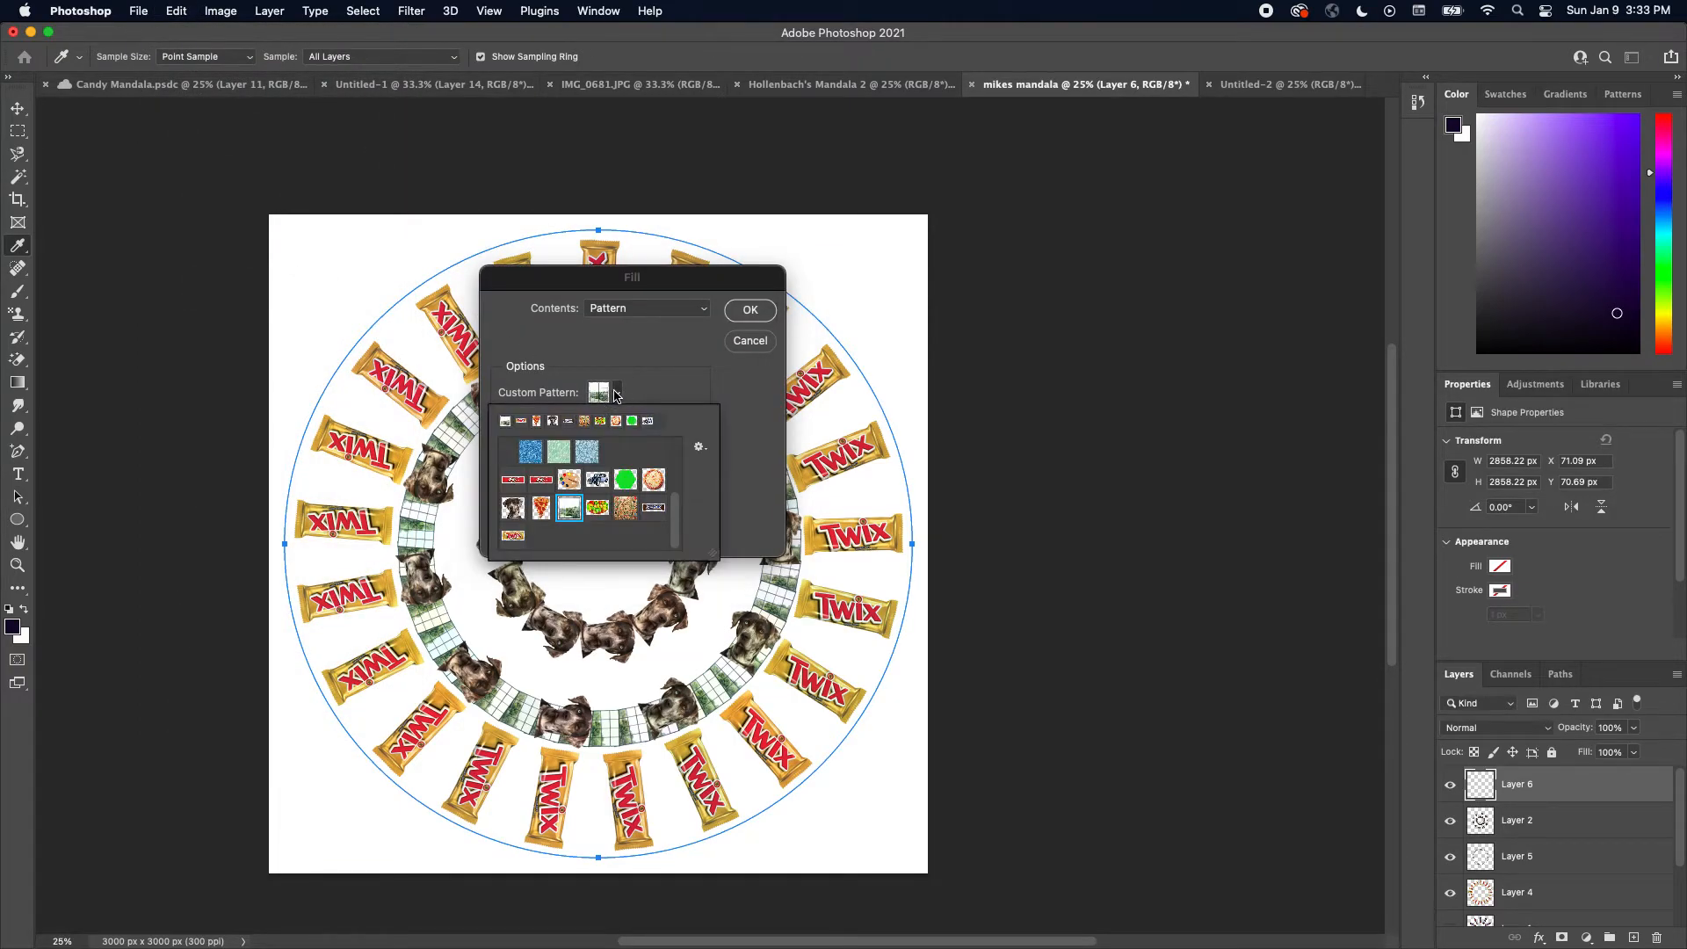
click(653, 479)
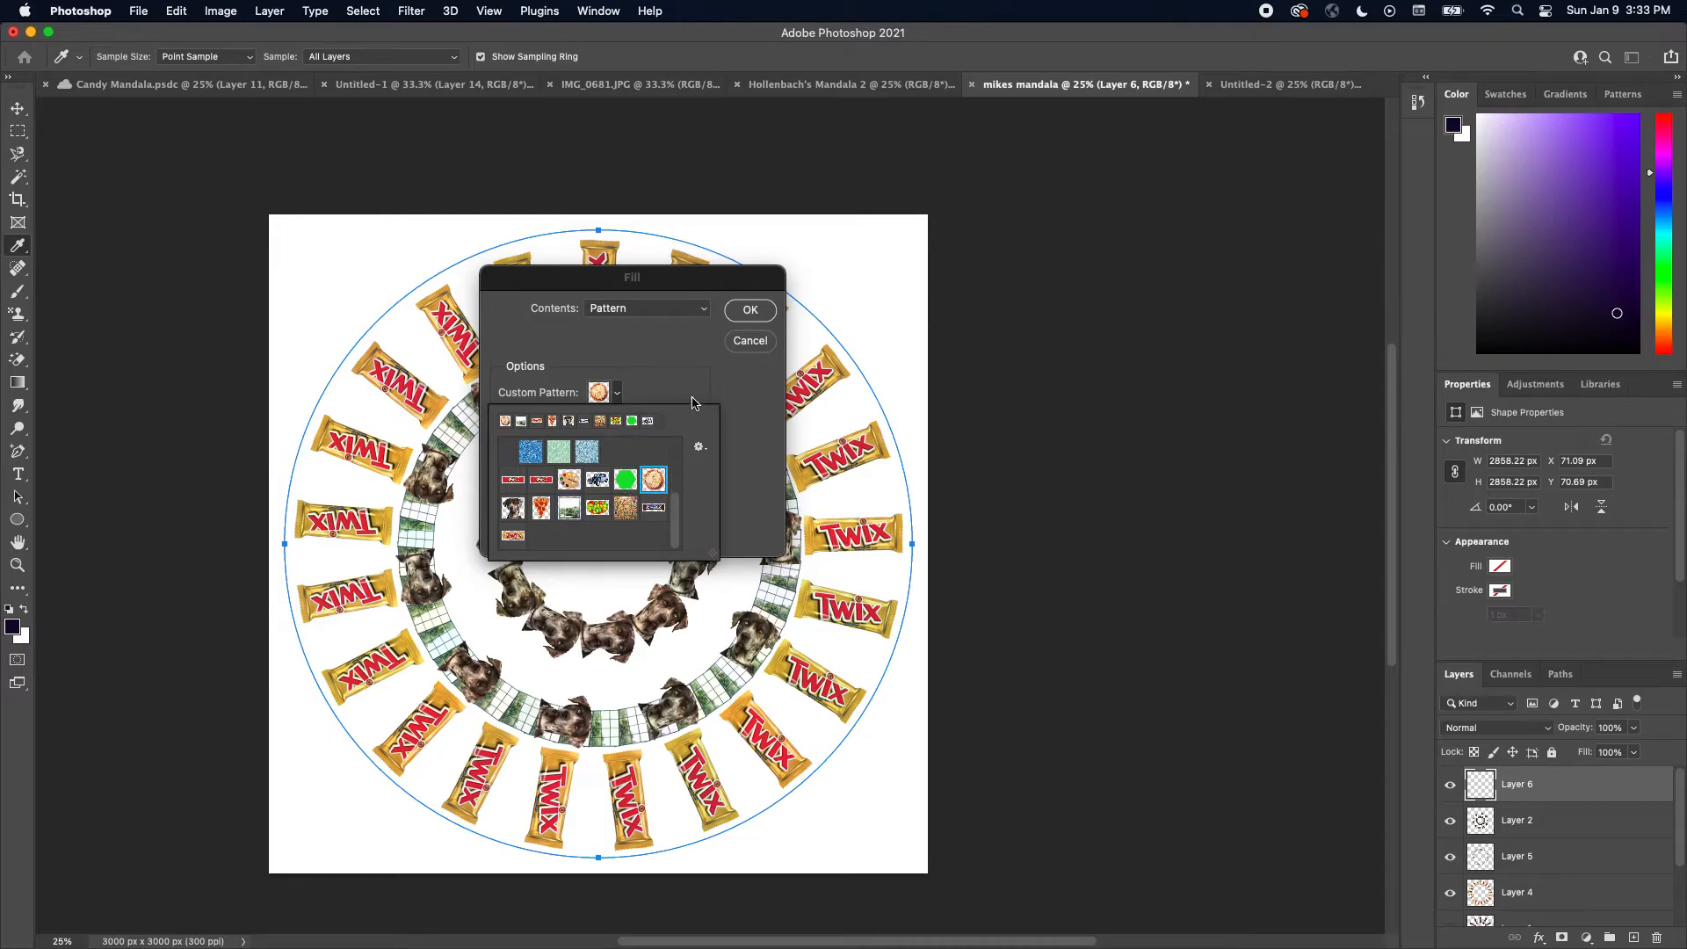
click(747, 312)
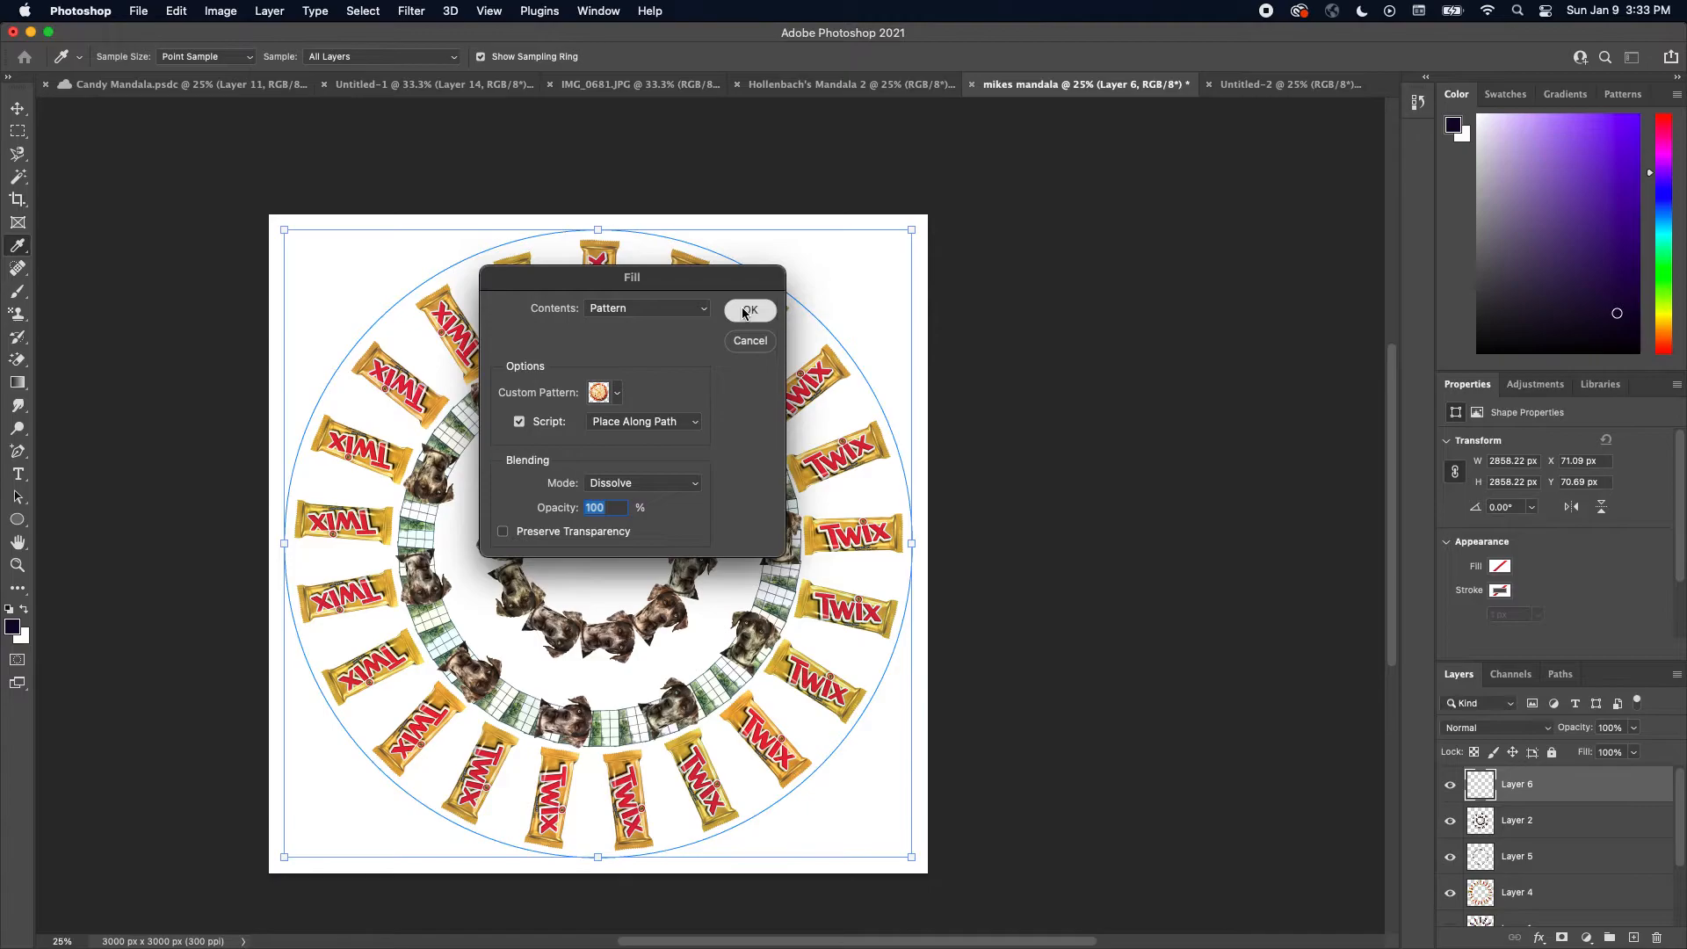
click(746, 312)
Try placing the pizzas at 0.21 pattern scale and 157 px spacing, then undo the fill
drag(937, 378, 943, 380)
drag(943, 381, 902, 341)
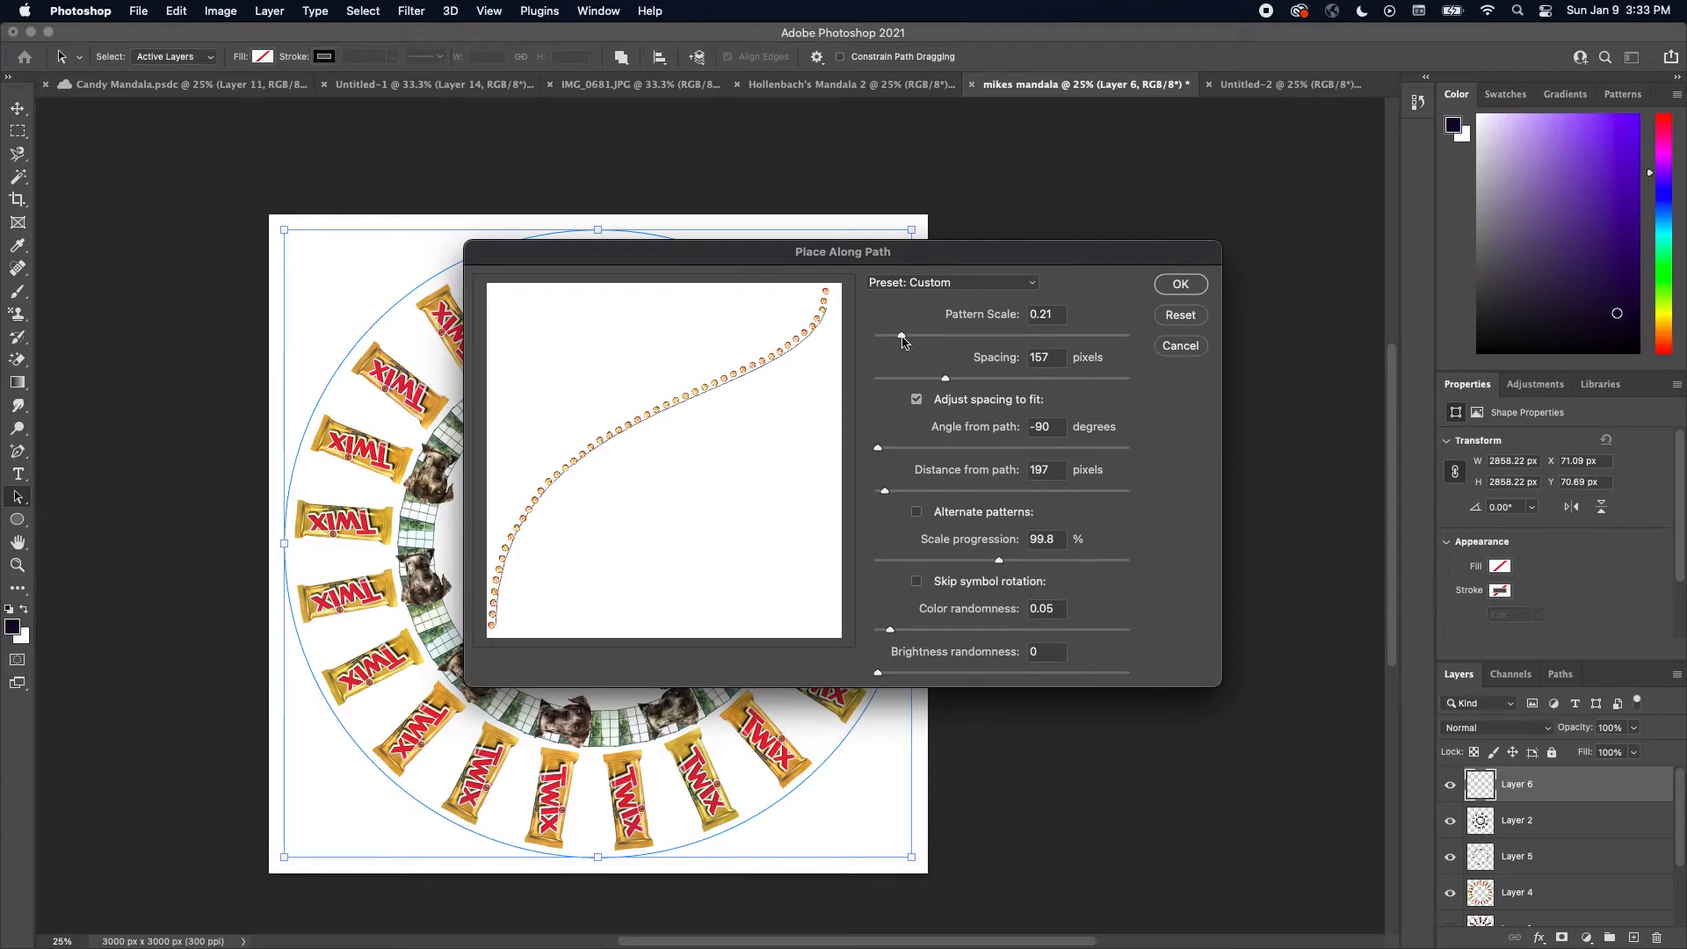
click(1182, 285)
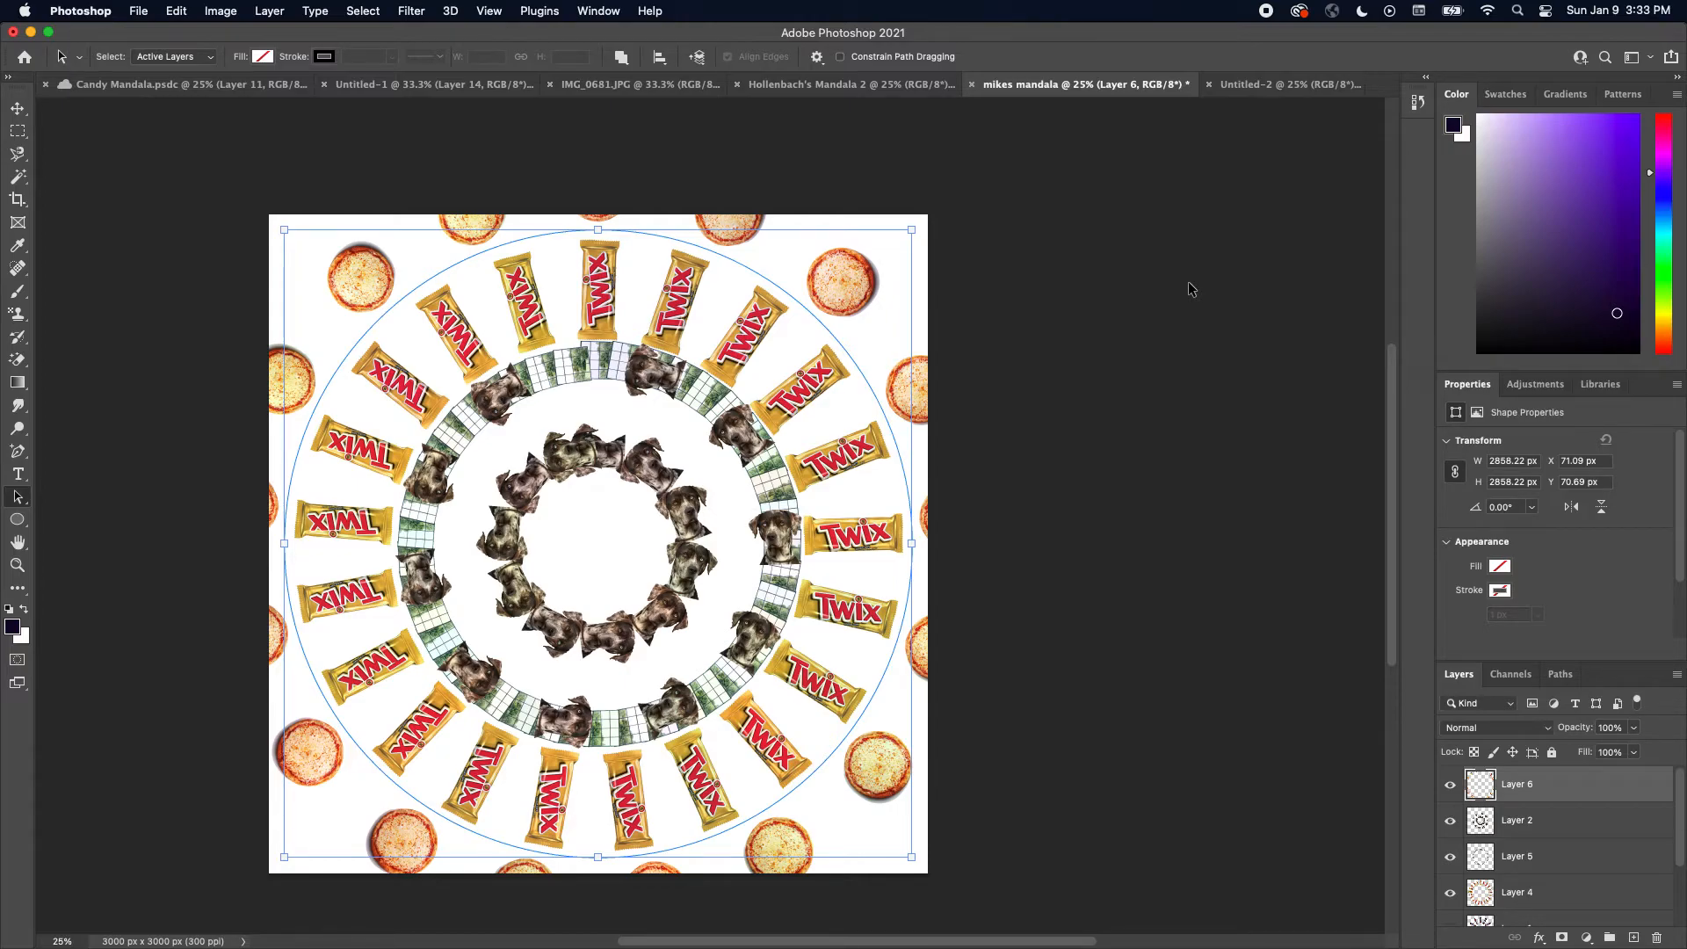
key(super+z)
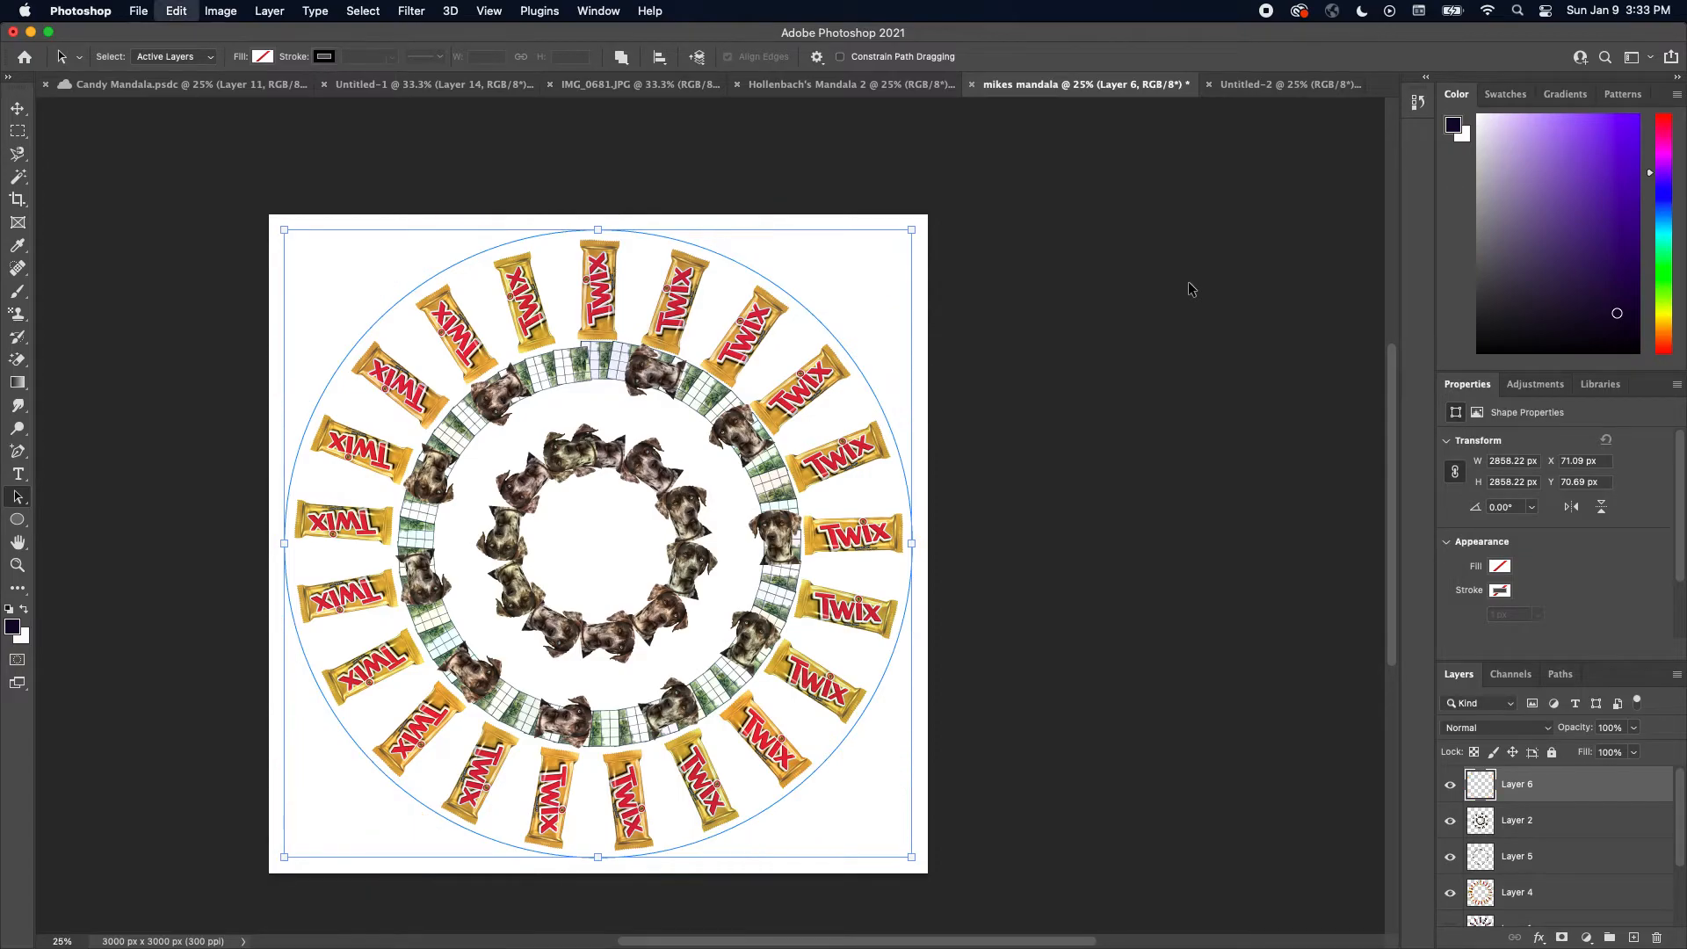
Fill the large circle path with pizzas along the path at 0.21 pattern scale, 157 px spacing and 0 px distance
click(176, 10)
click(200, 280)
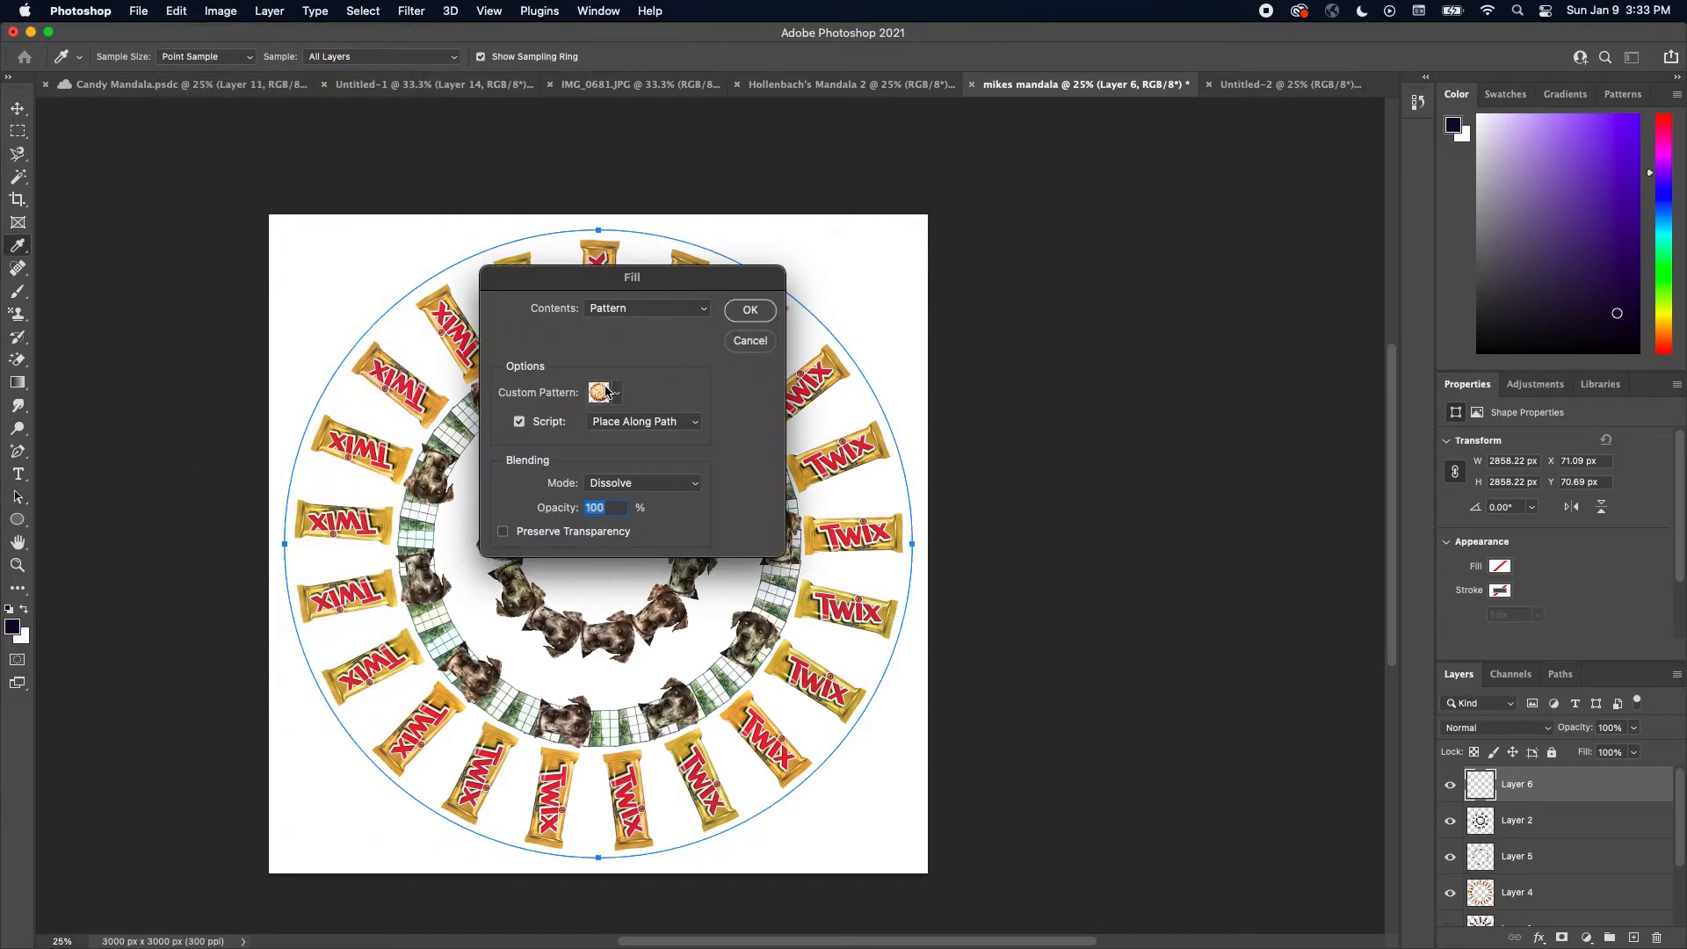
click(751, 309)
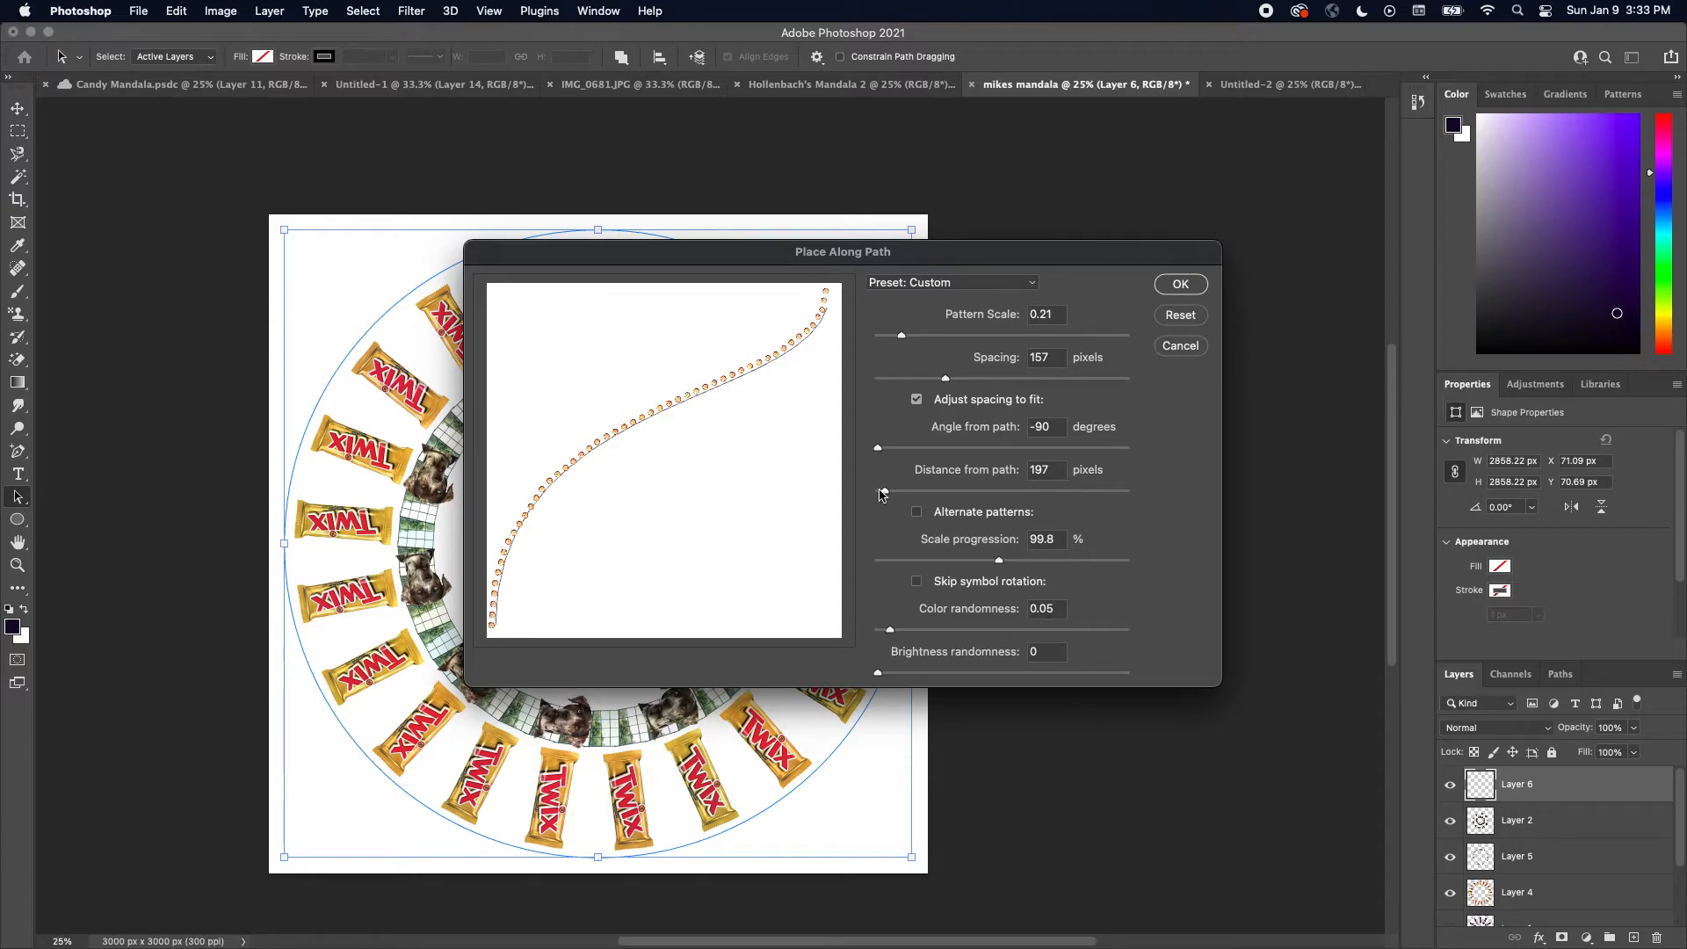
click(881, 494)
drag(881, 494, 873, 496)
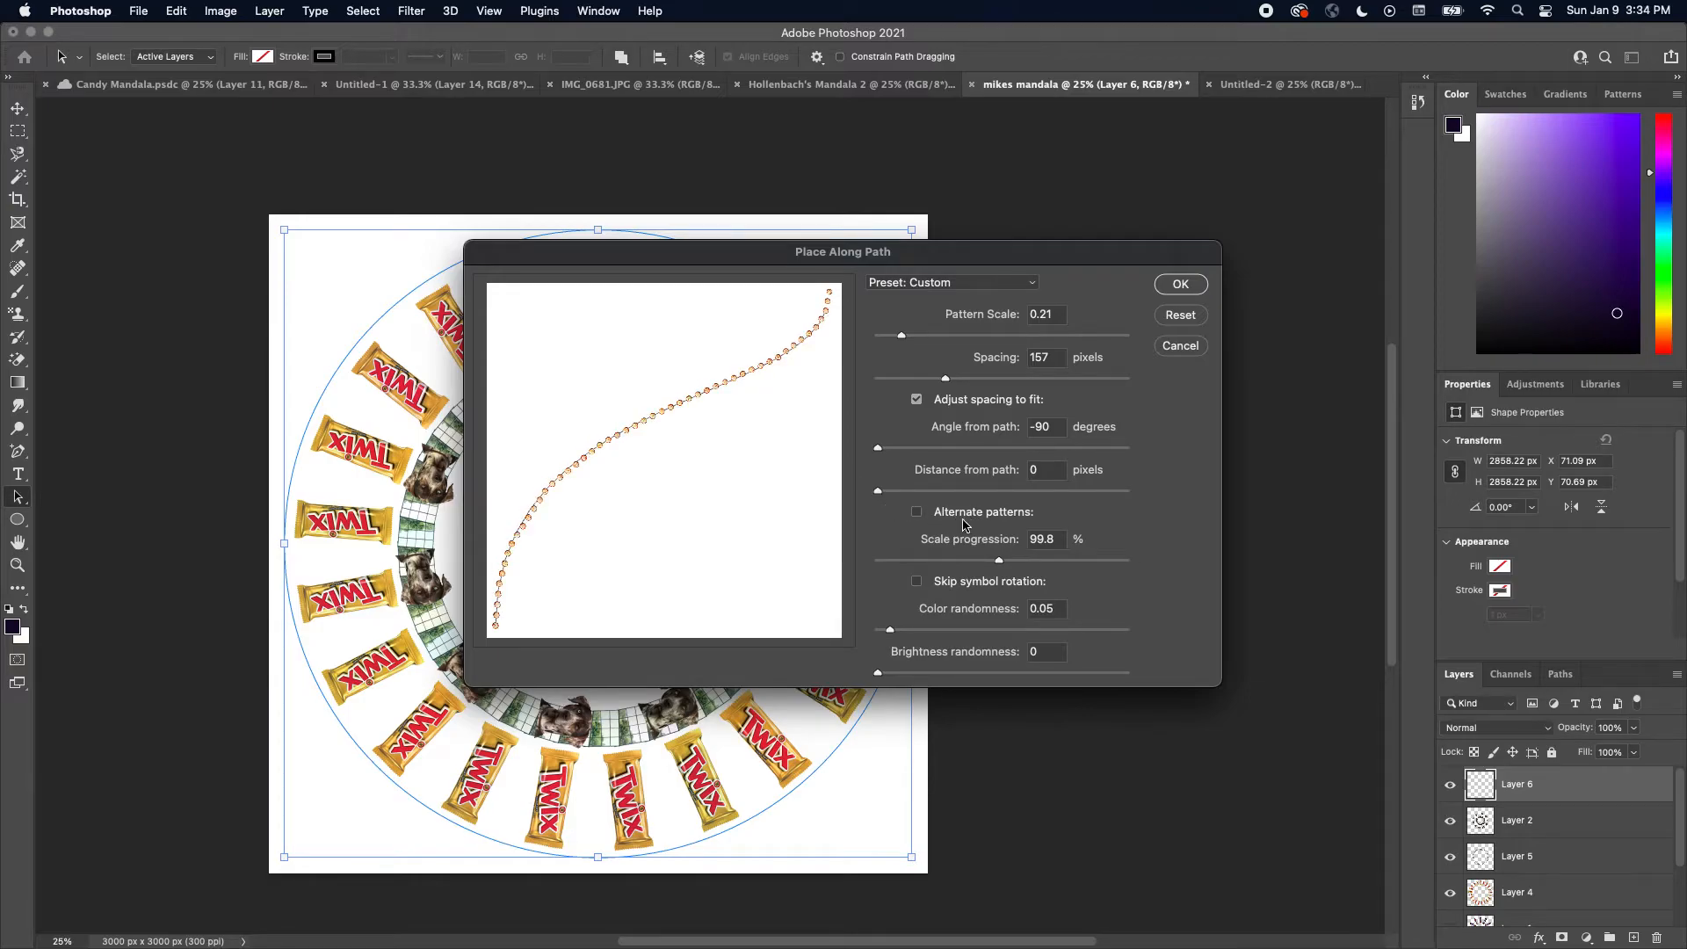
click(1179, 285)
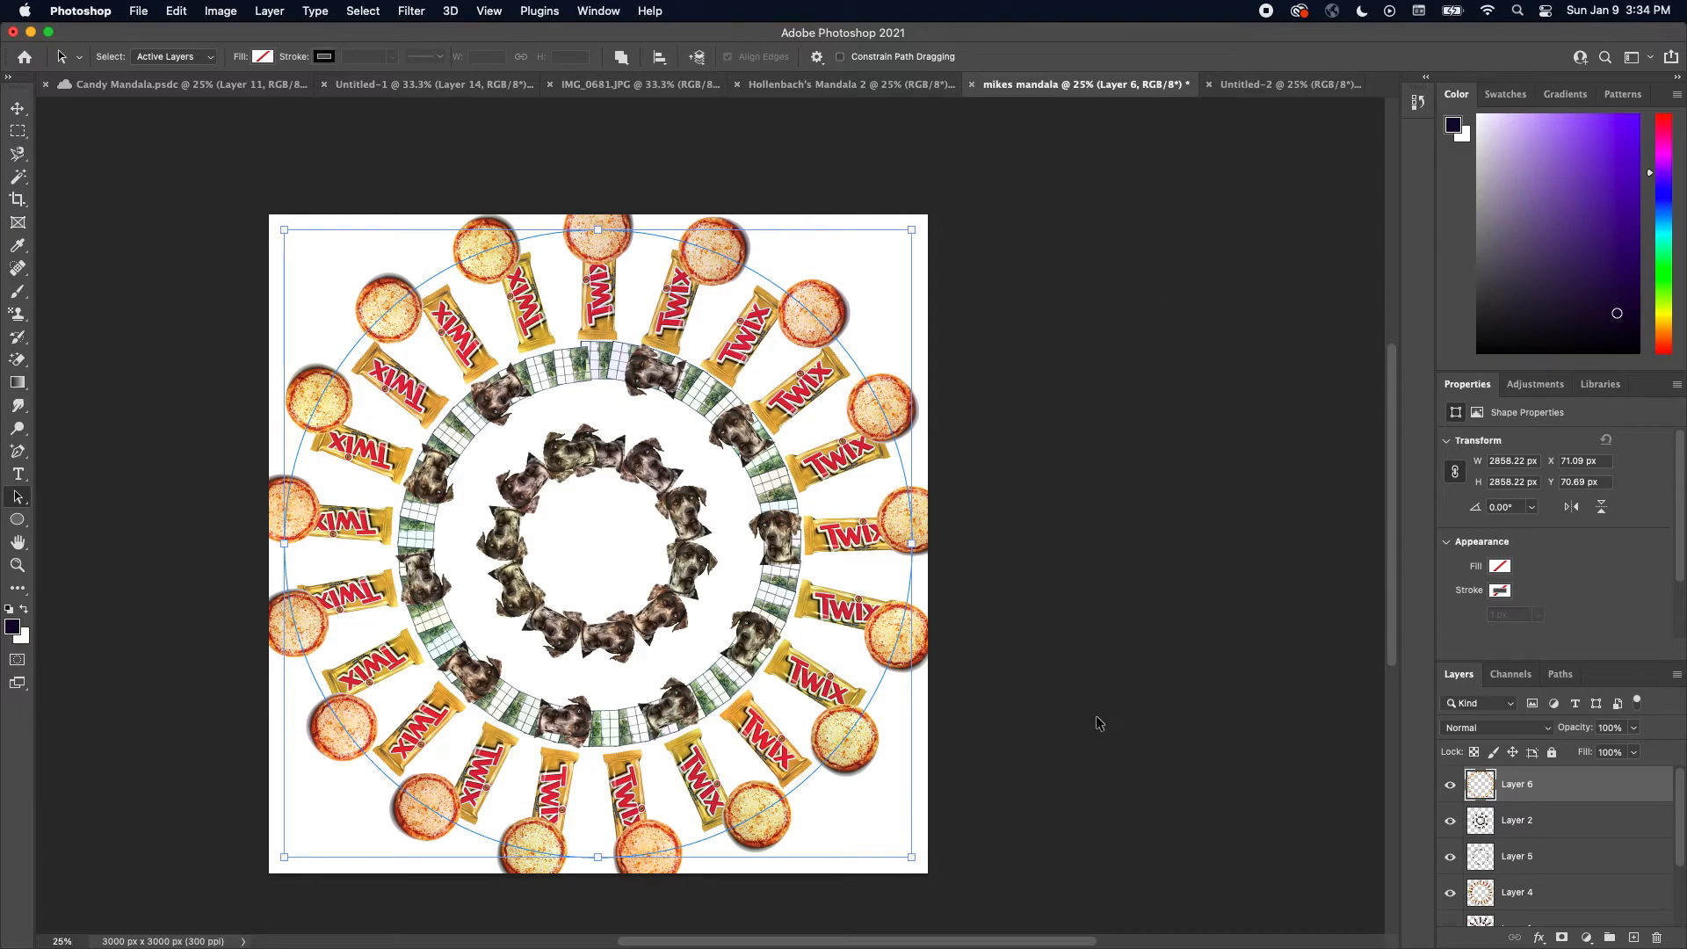
Switch to Chrome, dismiss the save dialog, and search Google Images for swatch watch
mouse_move(1202, 946)
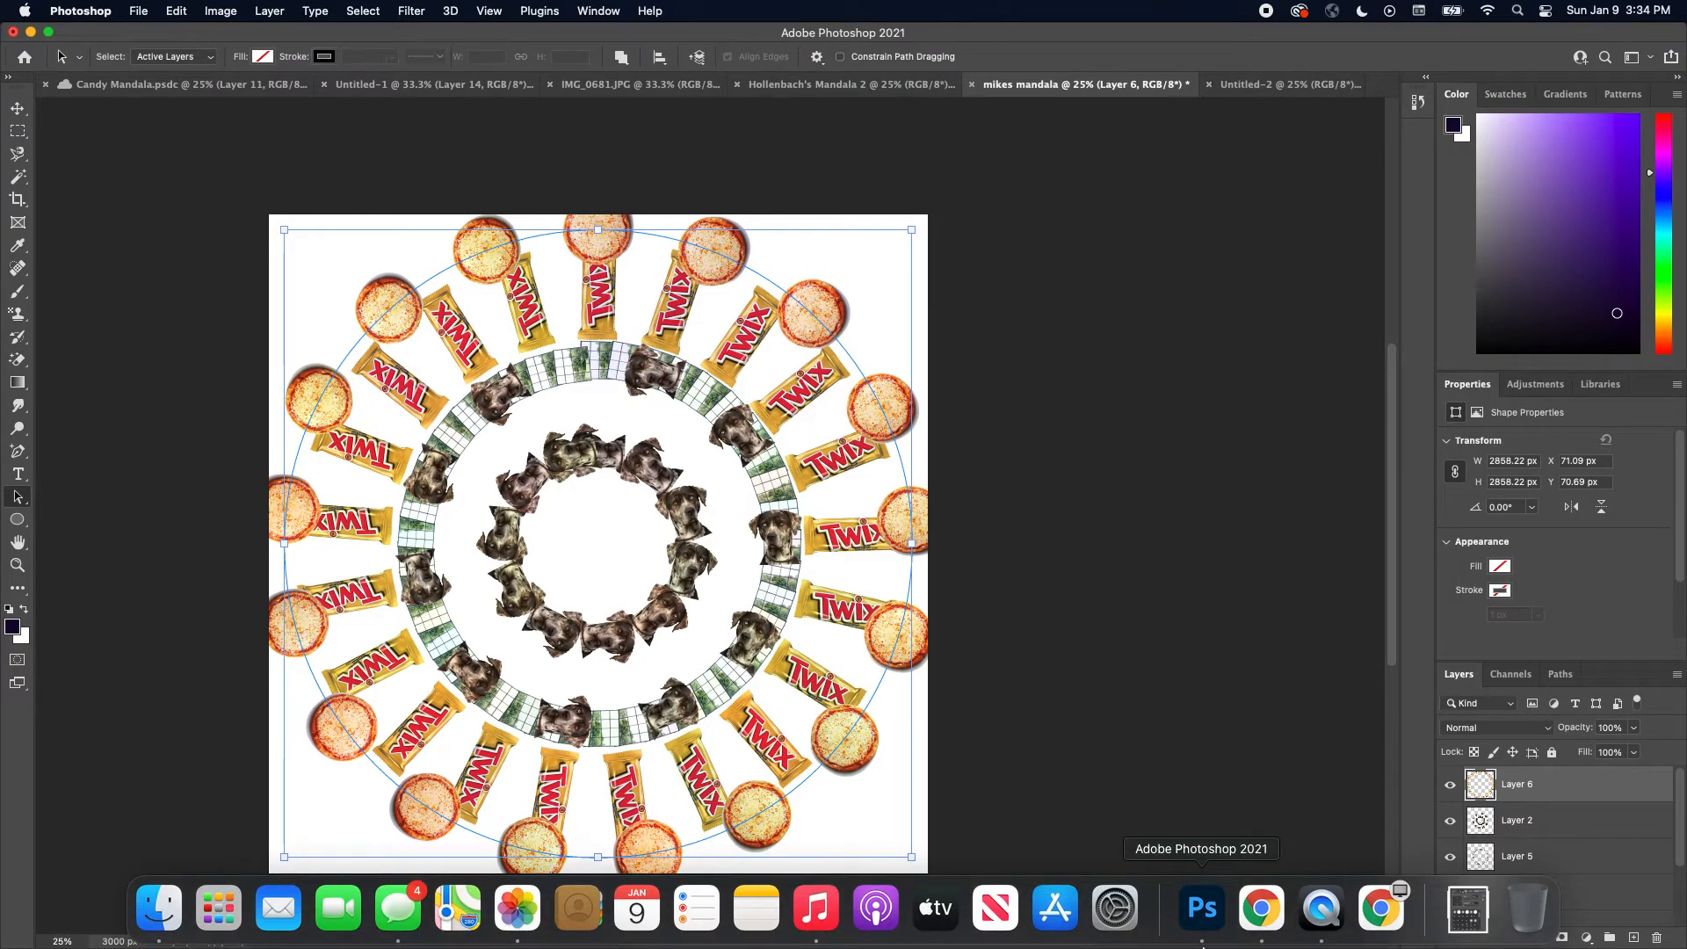
click(1381, 914)
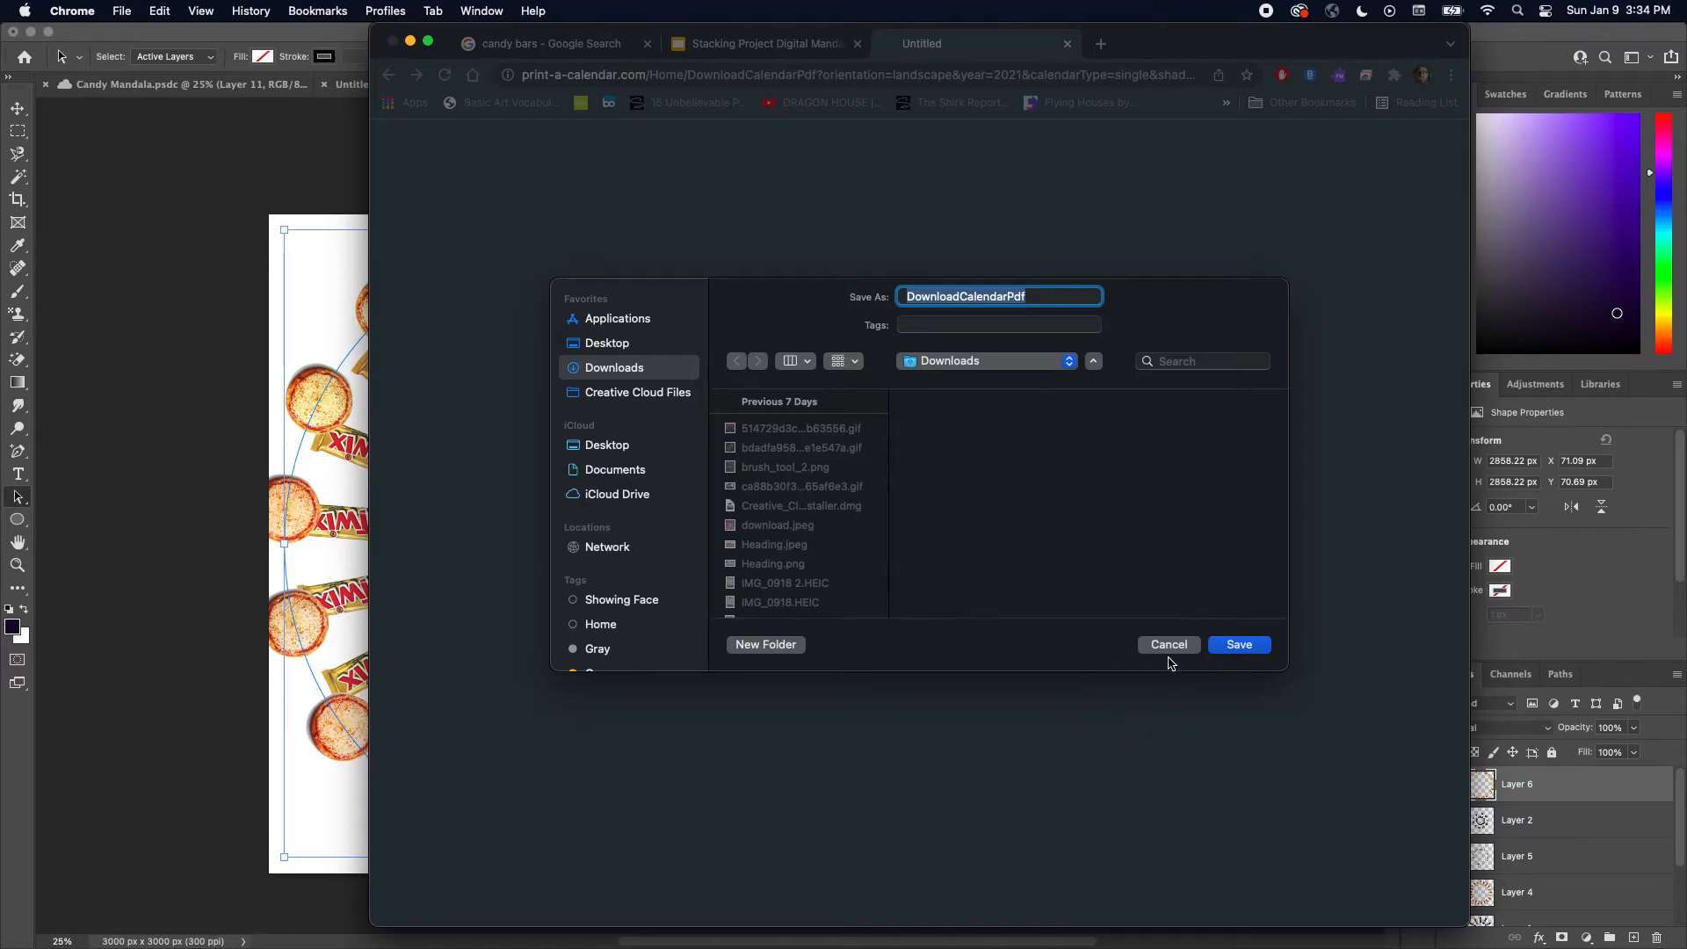
click(1167, 646)
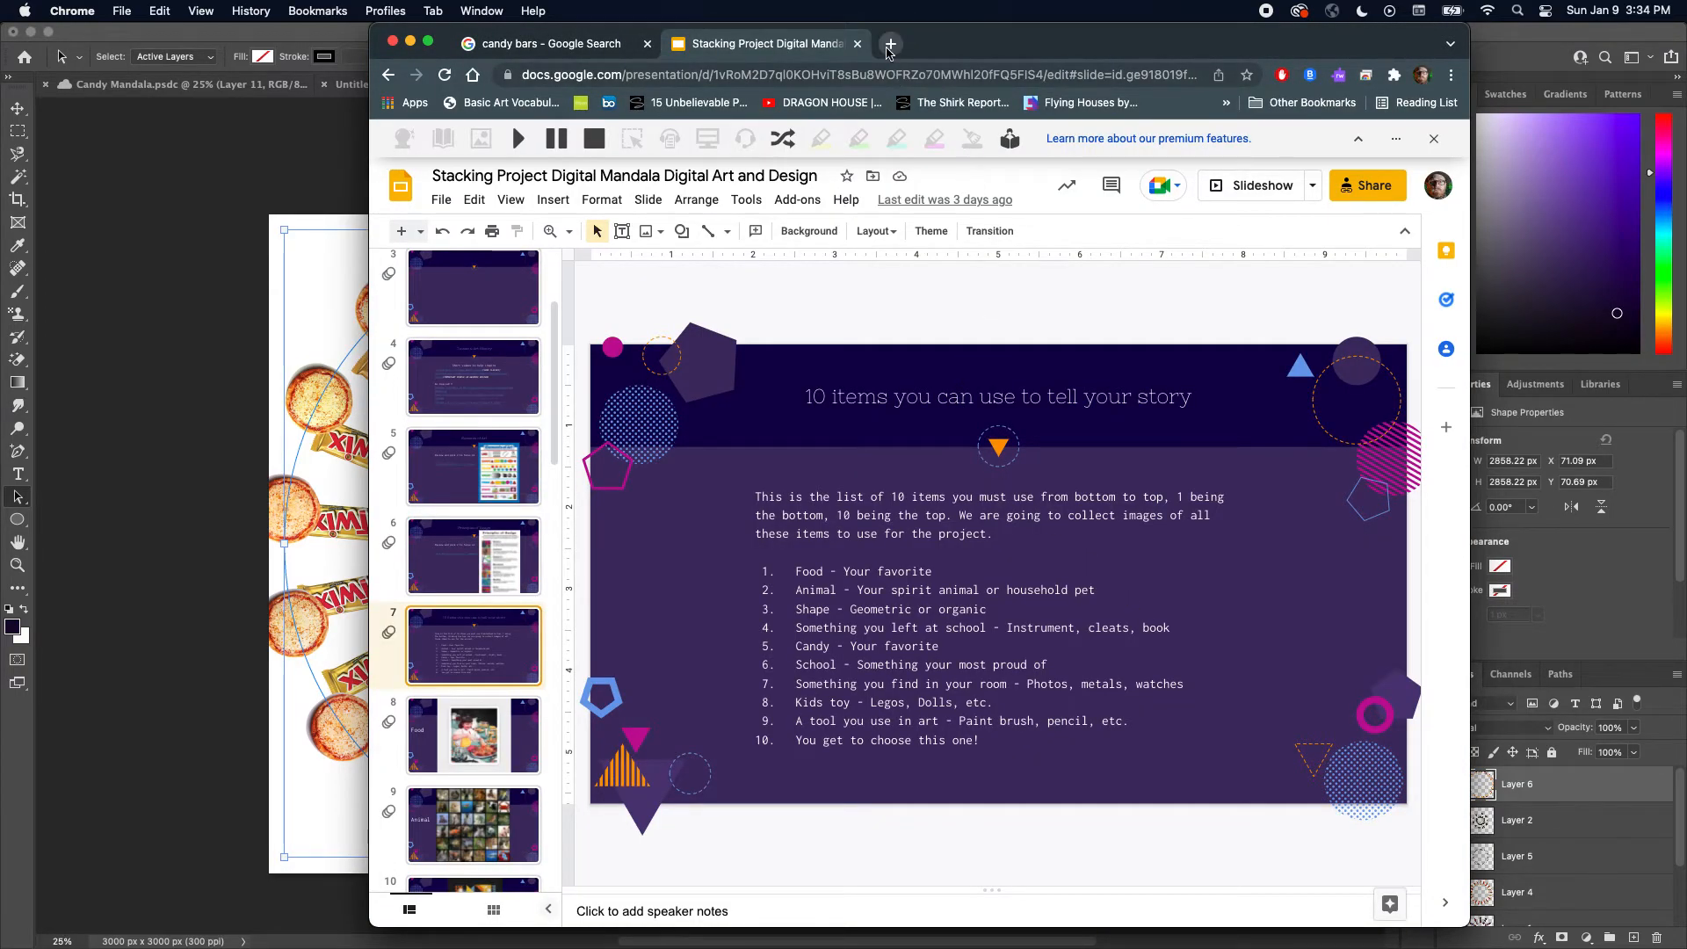
click(606, 44)
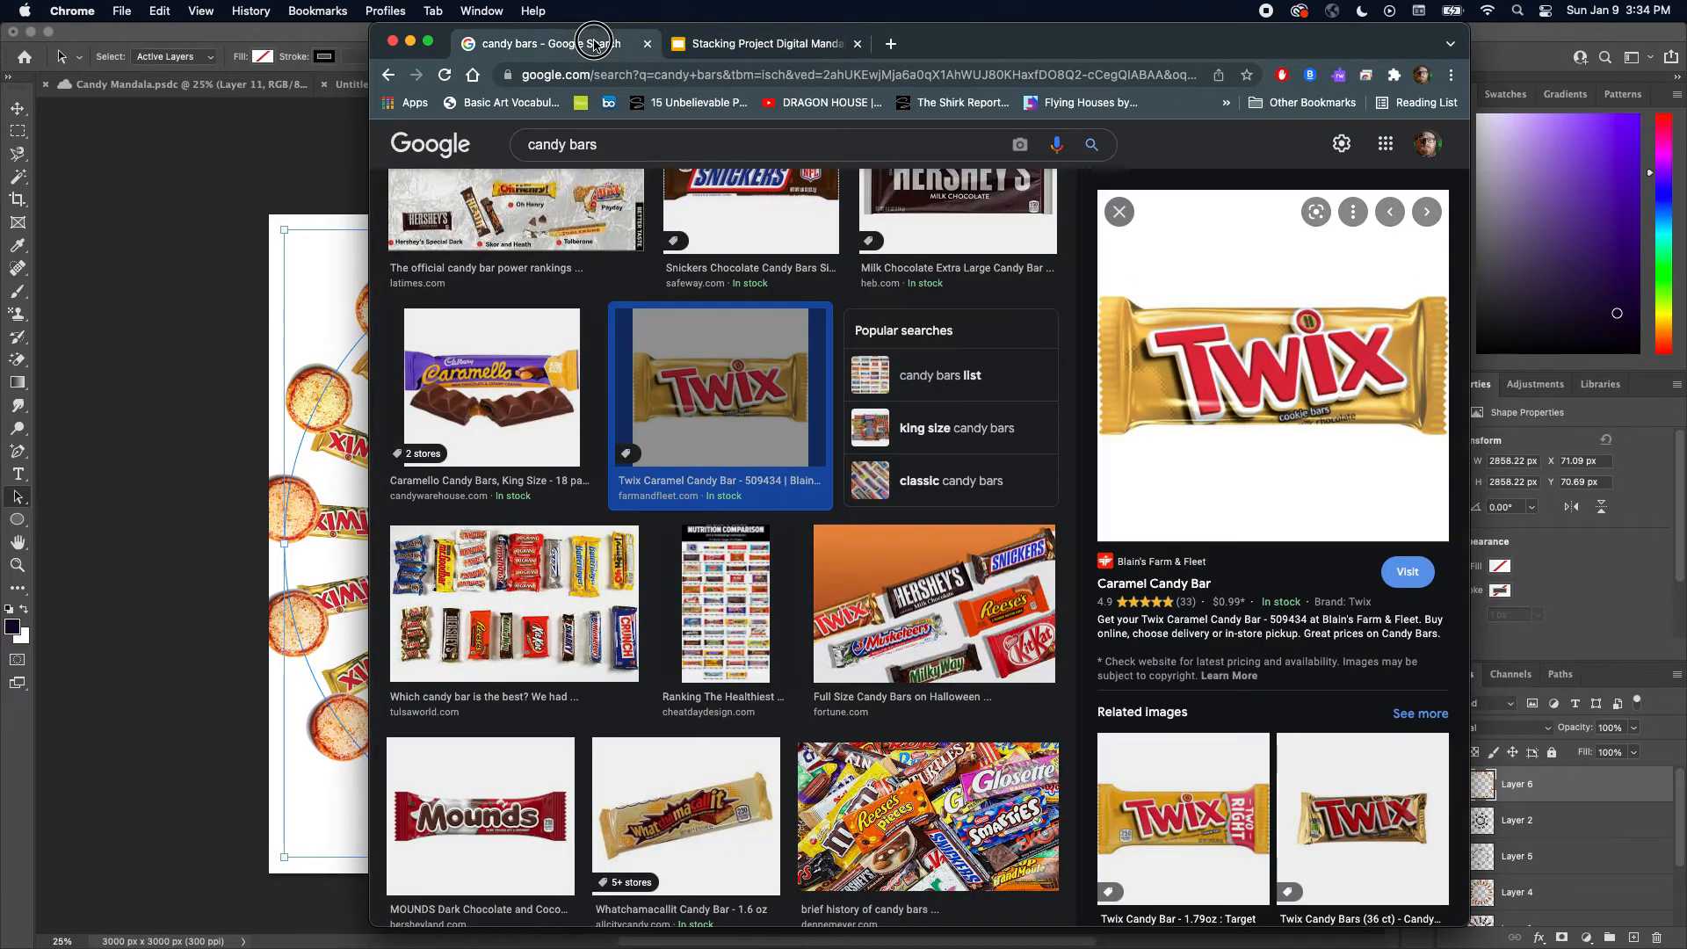
click(621, 145)
drag(622, 145, 504, 145)
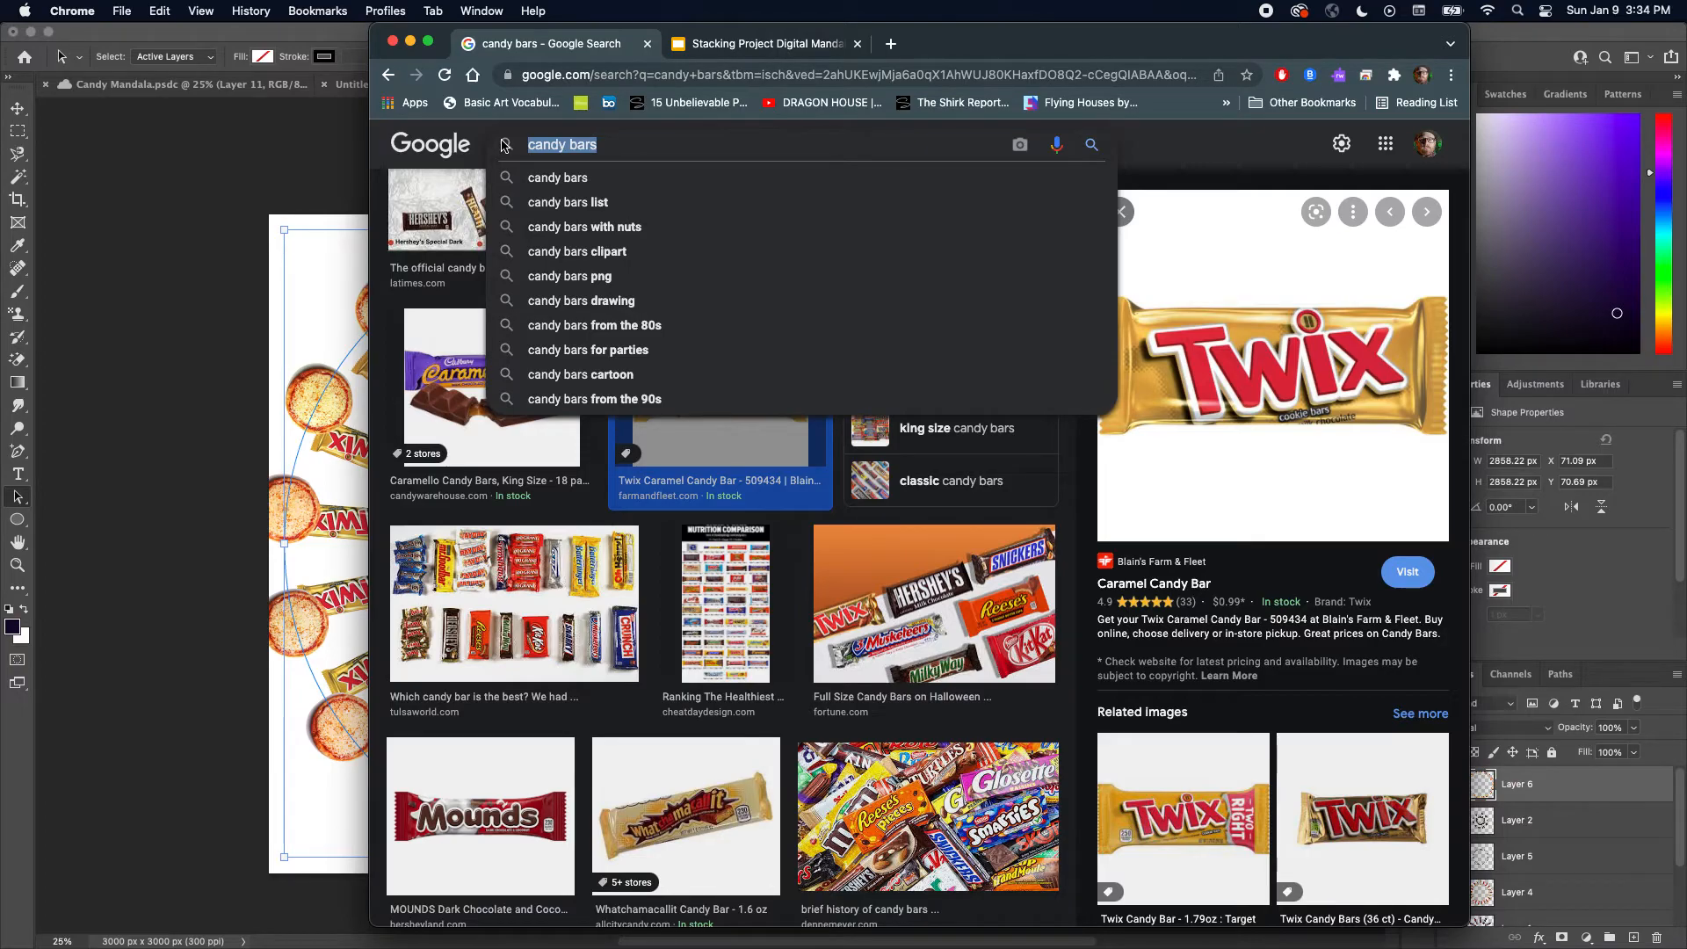
text(sw)
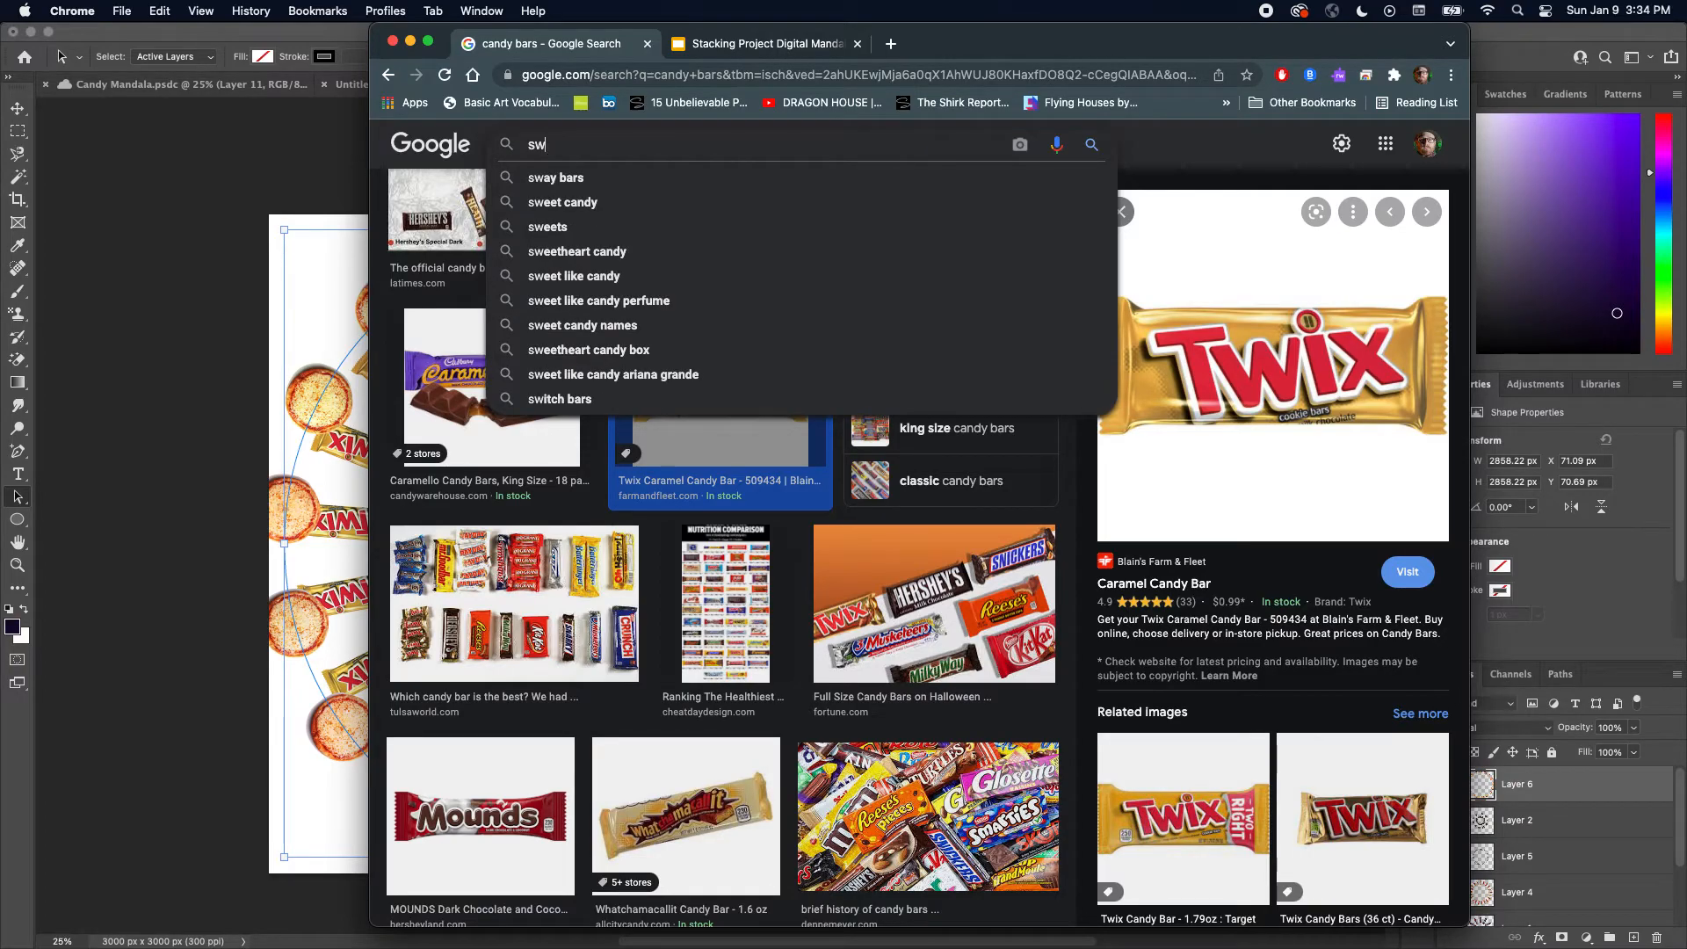
text(atch)
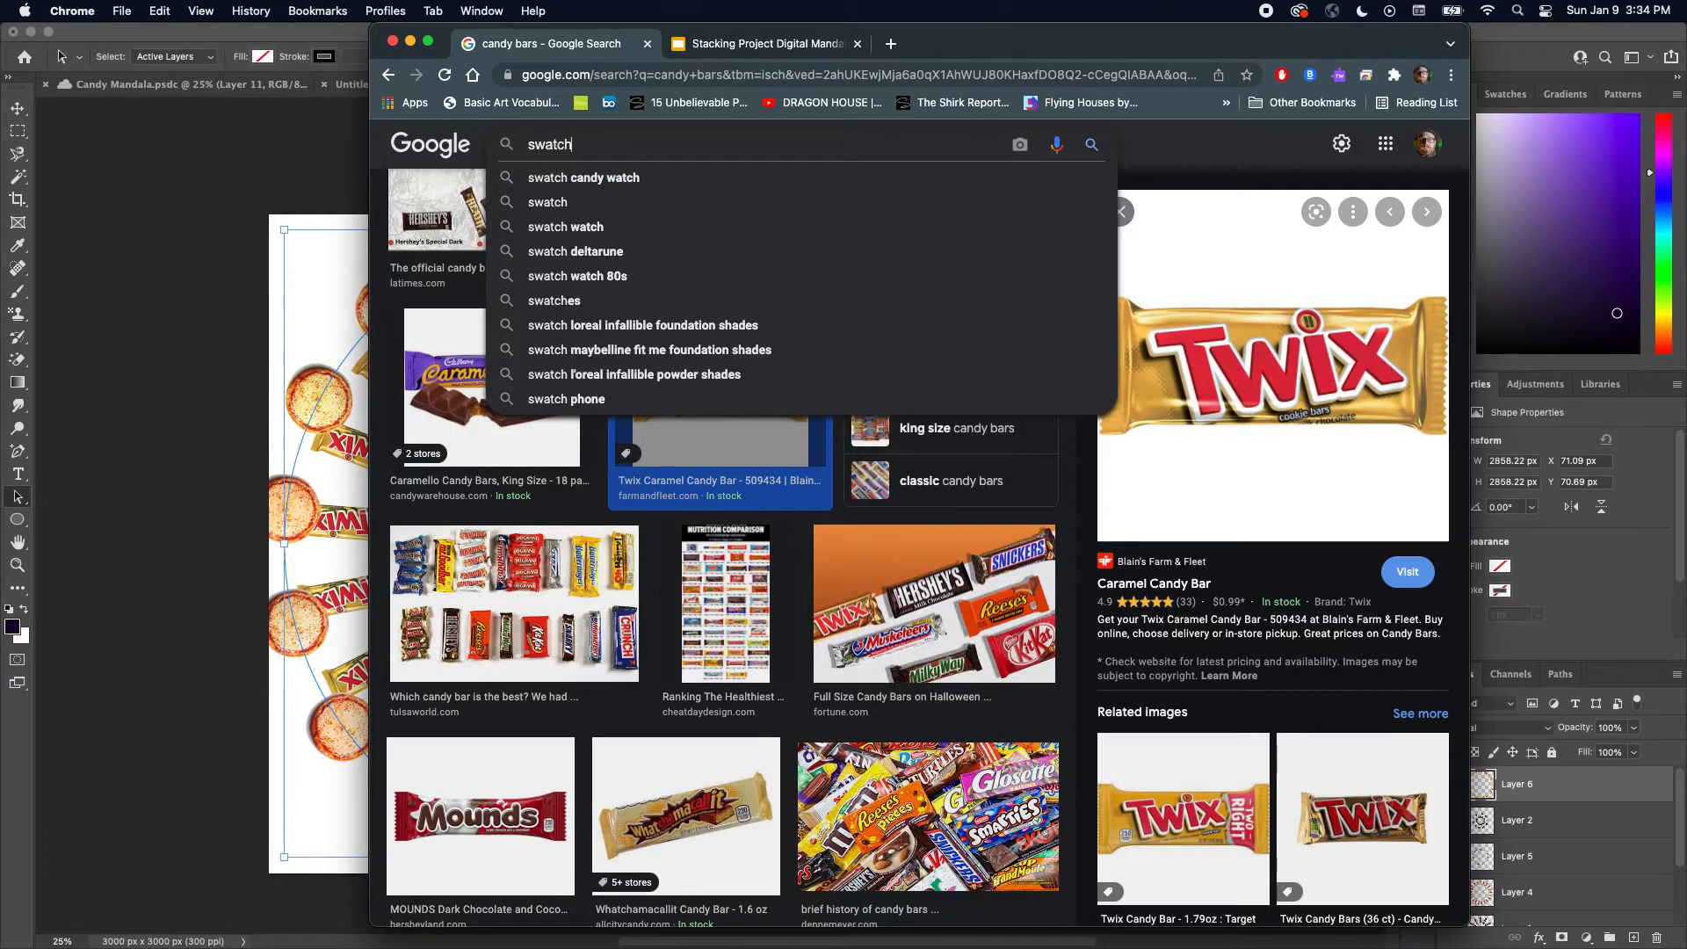
text( watch)
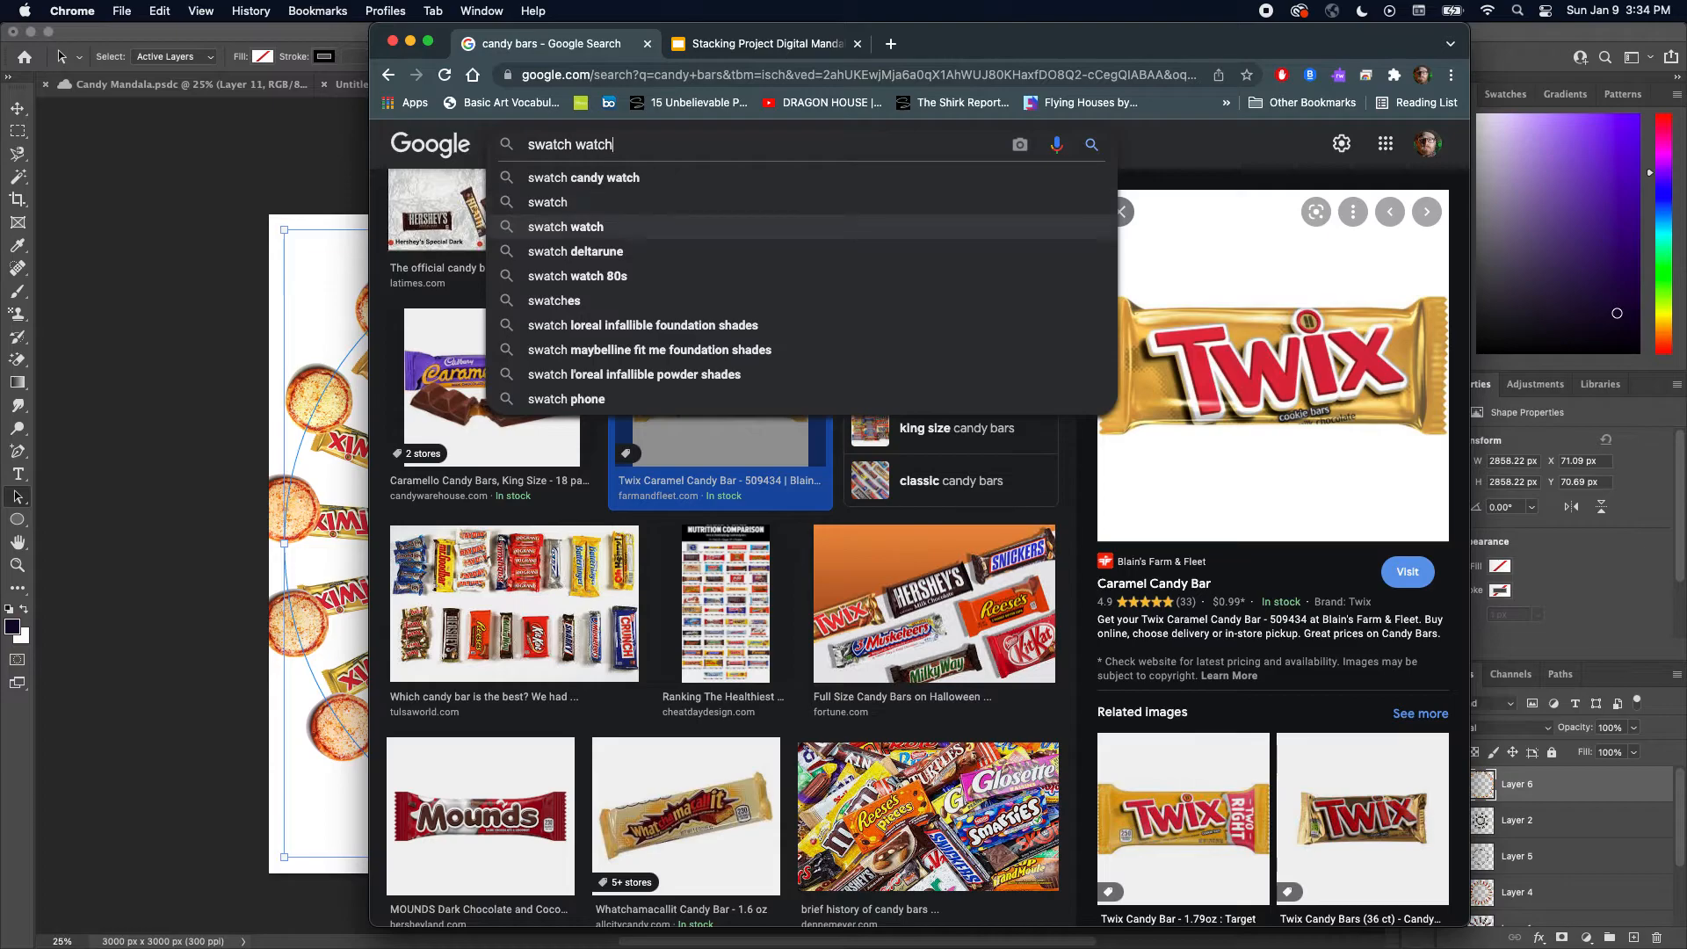
key(Return)
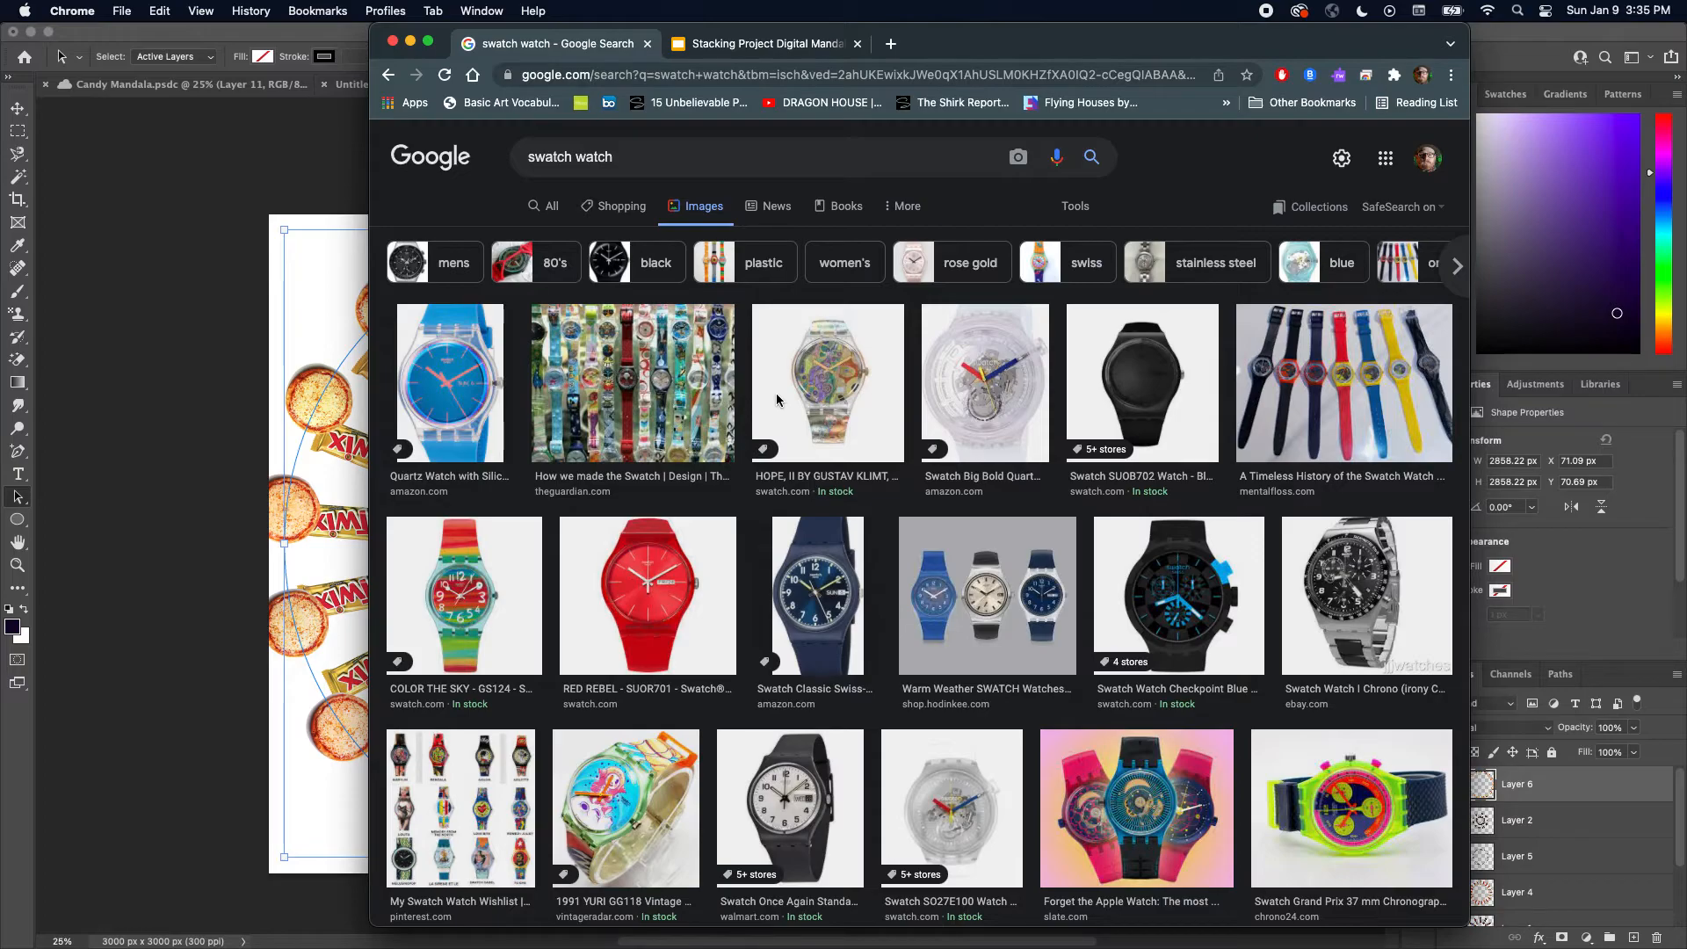
Copy the Gustav Klimt Swatch watch image from the search results
click(854, 390)
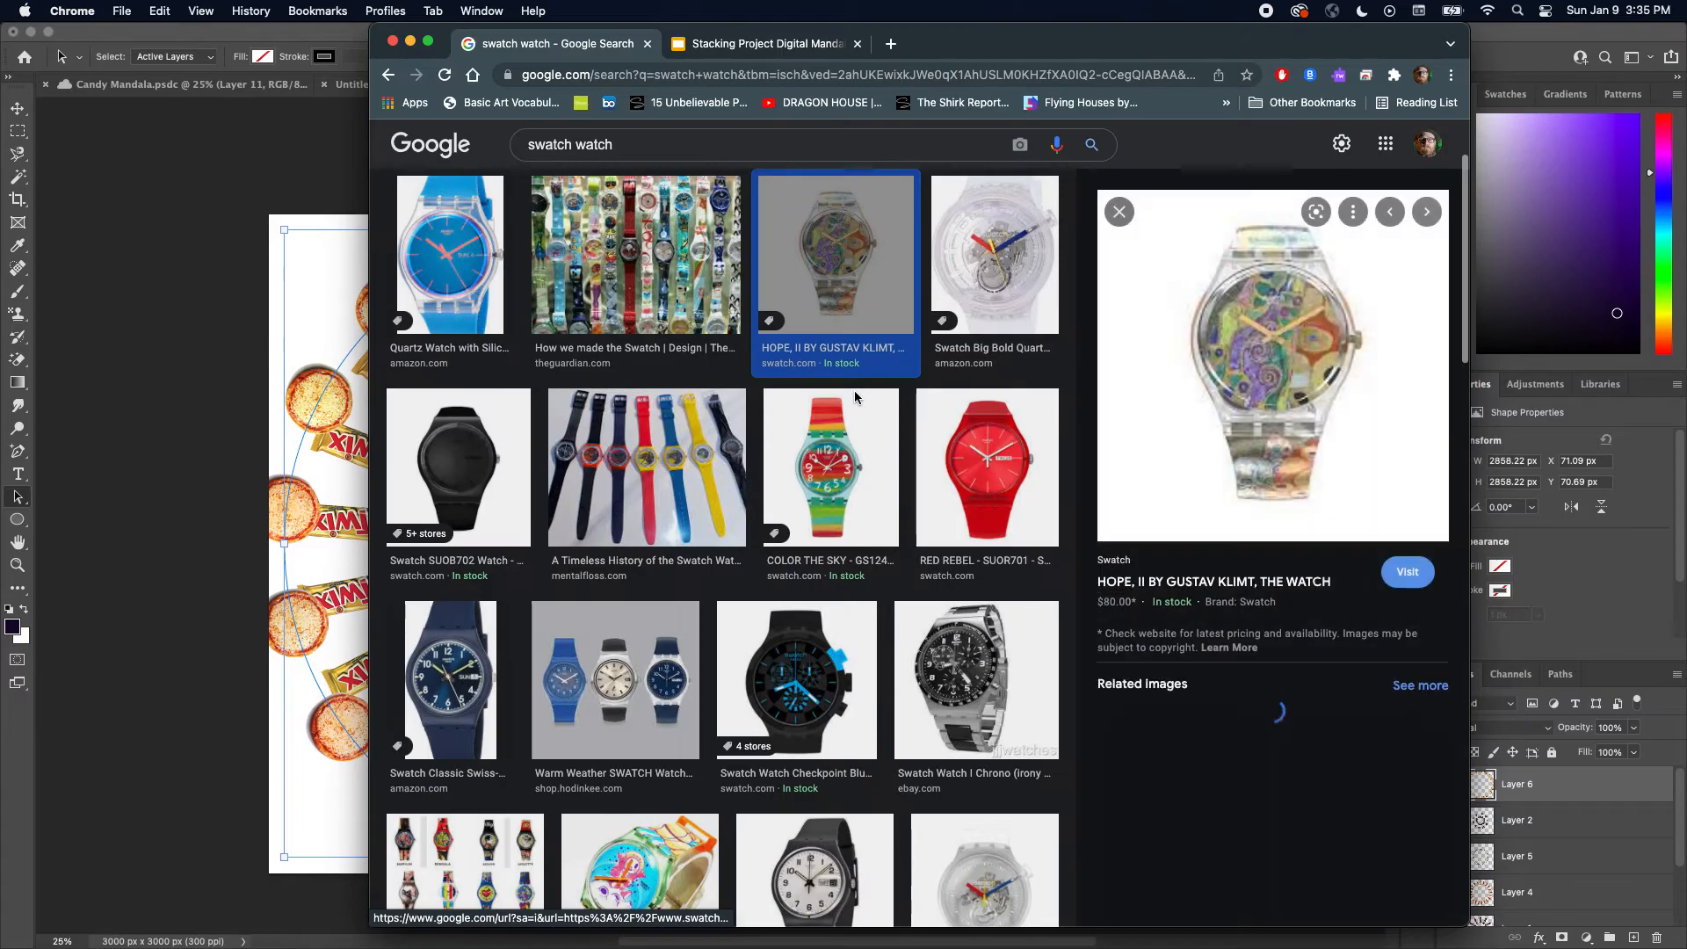
right_click(1260, 425)
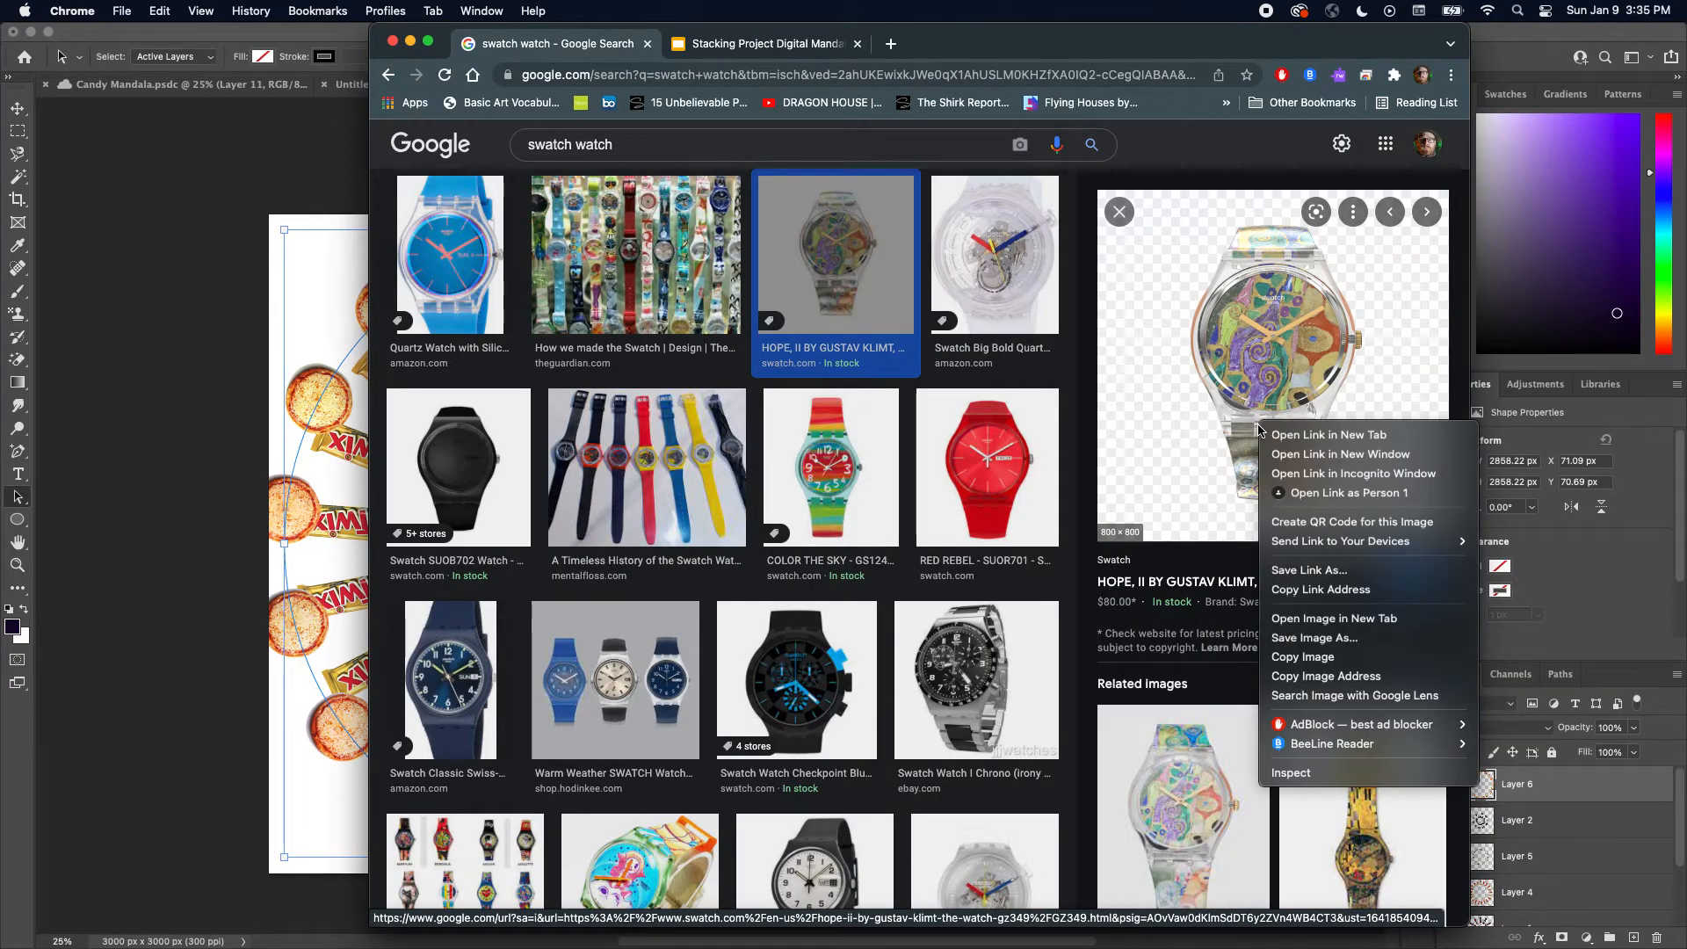
click(1276, 659)
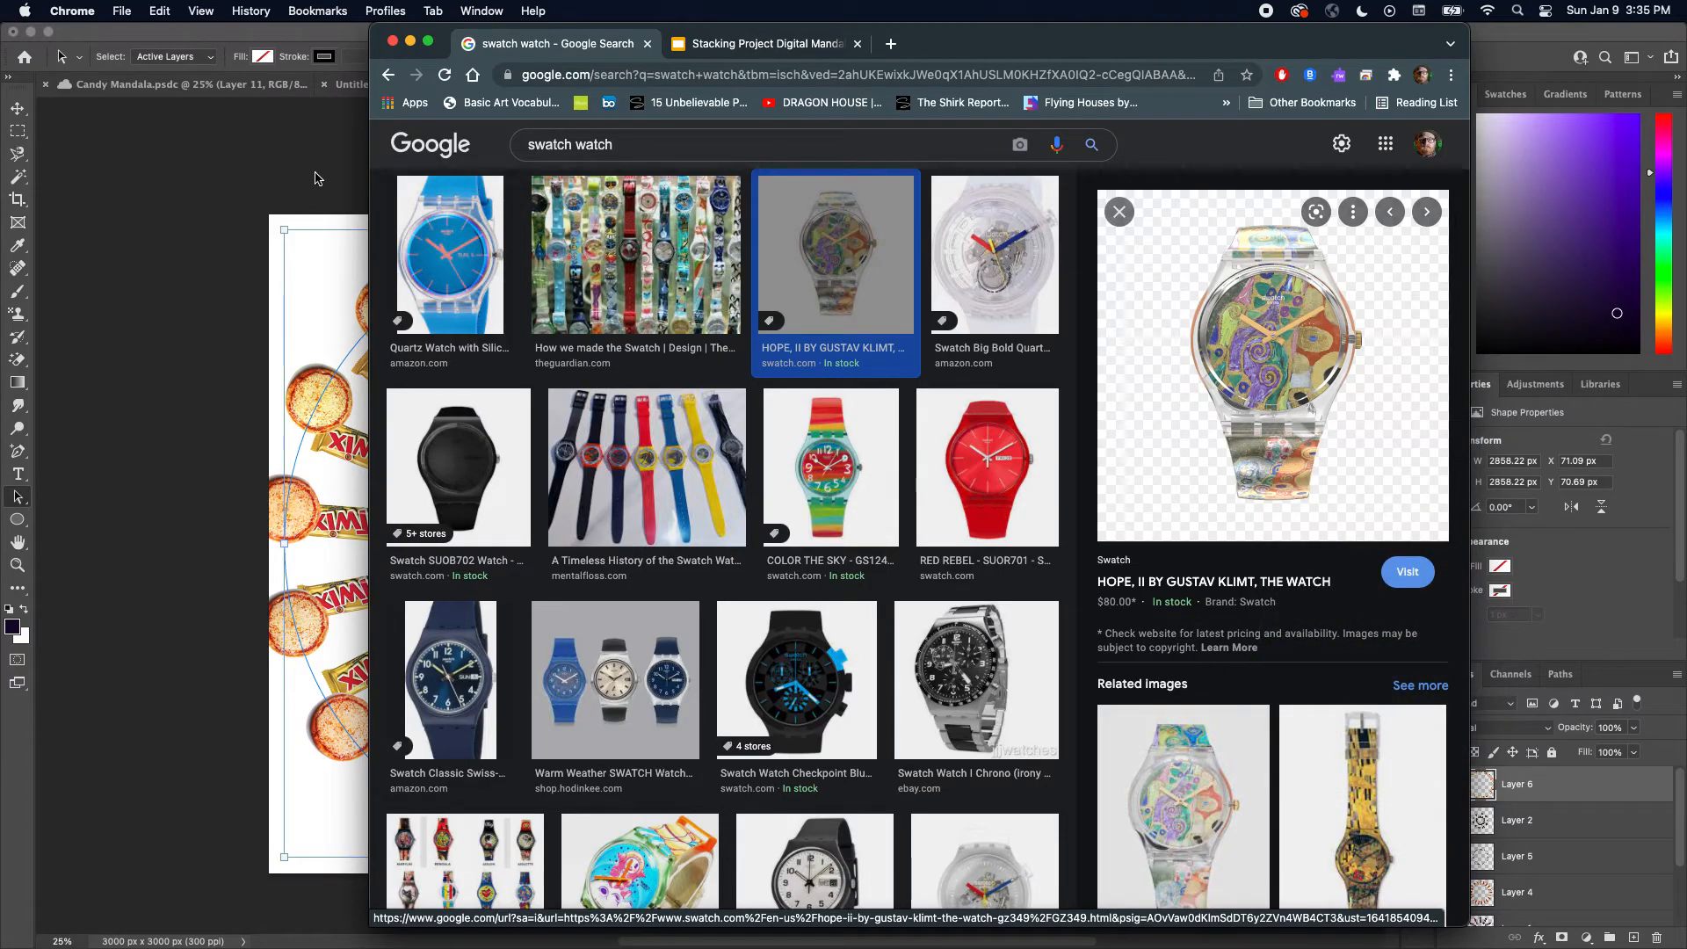
Return to the Untitled-1 document and undo the last crop
click(207, 113)
click(425, 85)
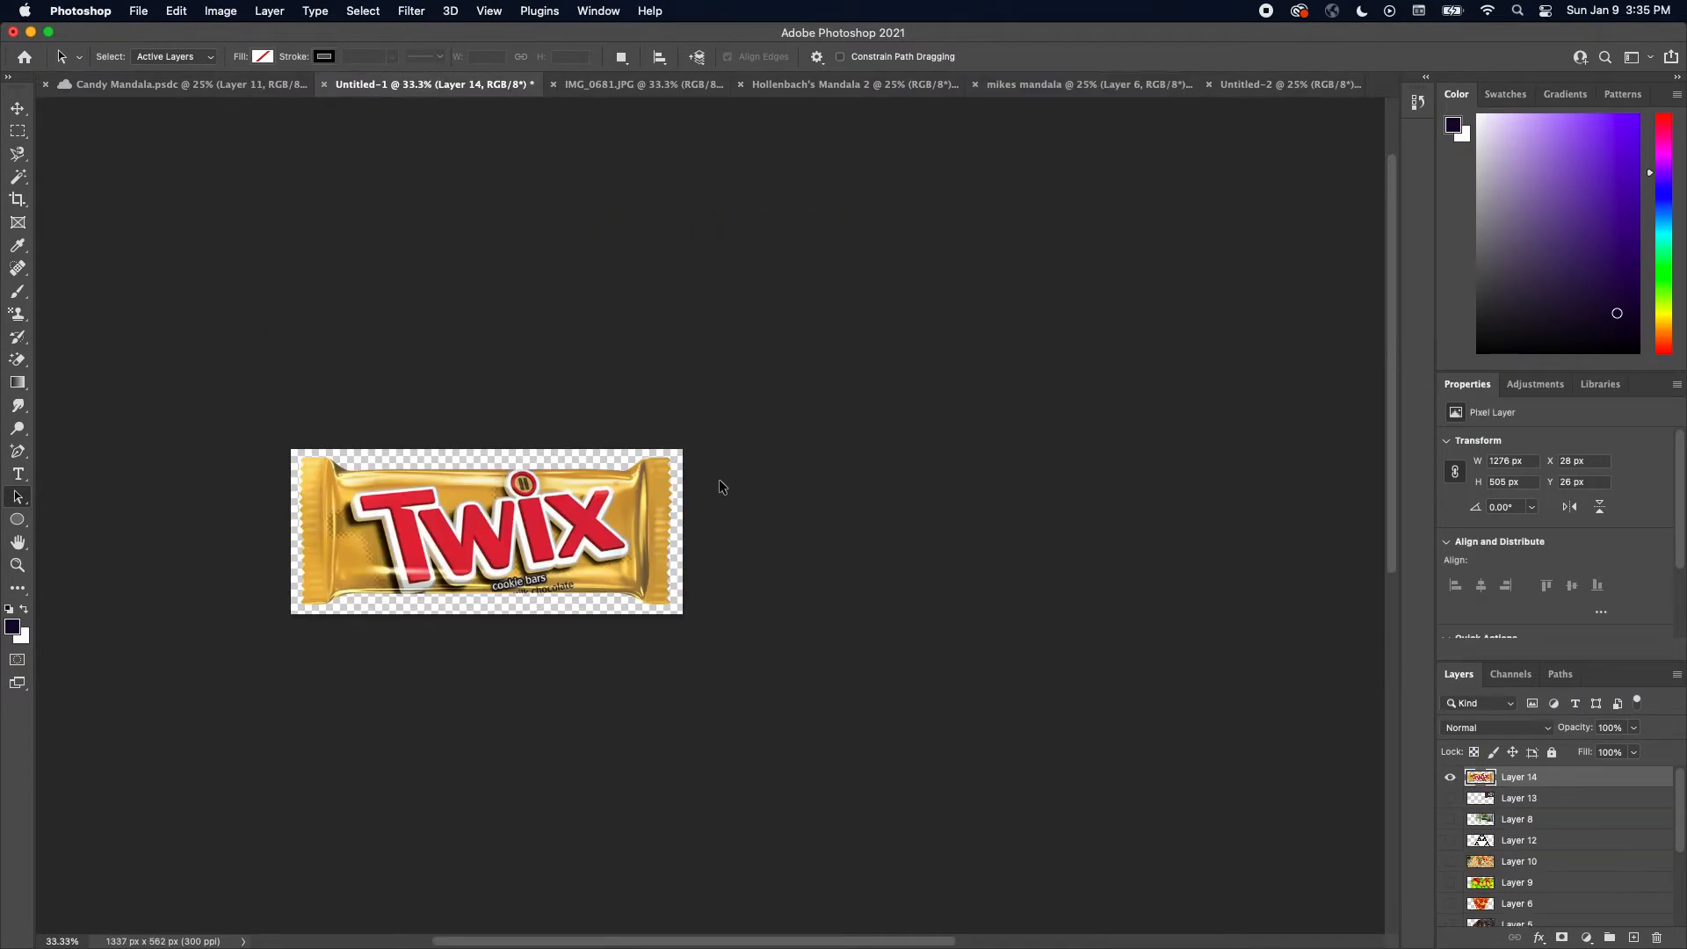
key(super+z)
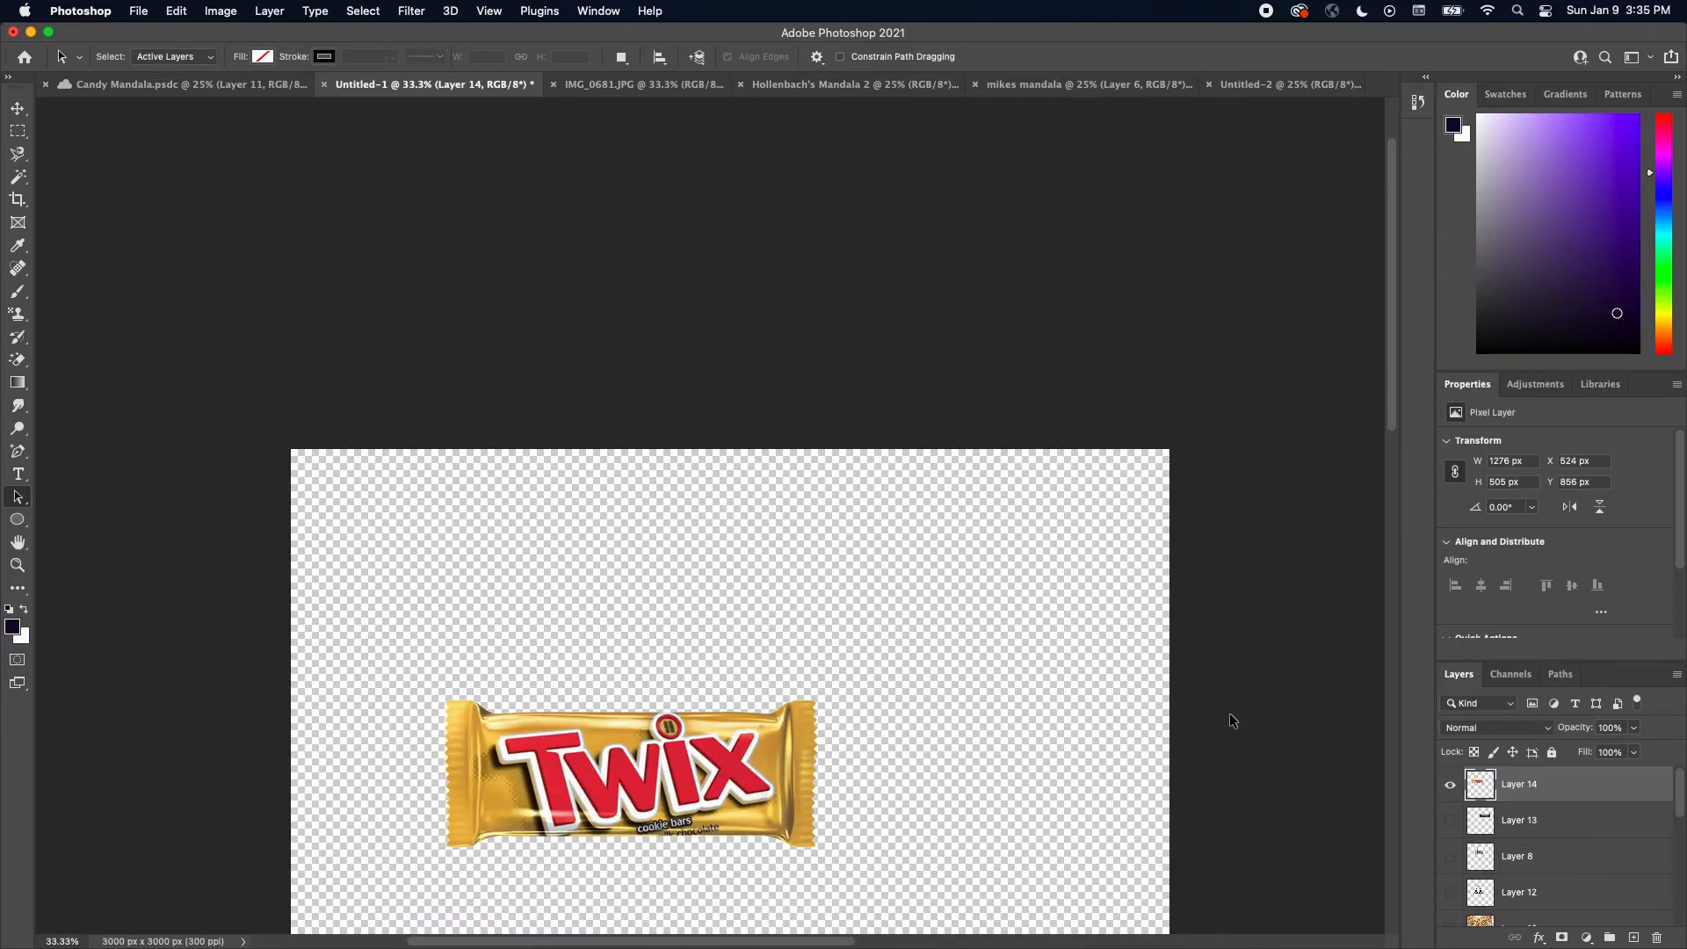
Hide the Twix layer and paste the watch image onto a new layer
click(1450, 785)
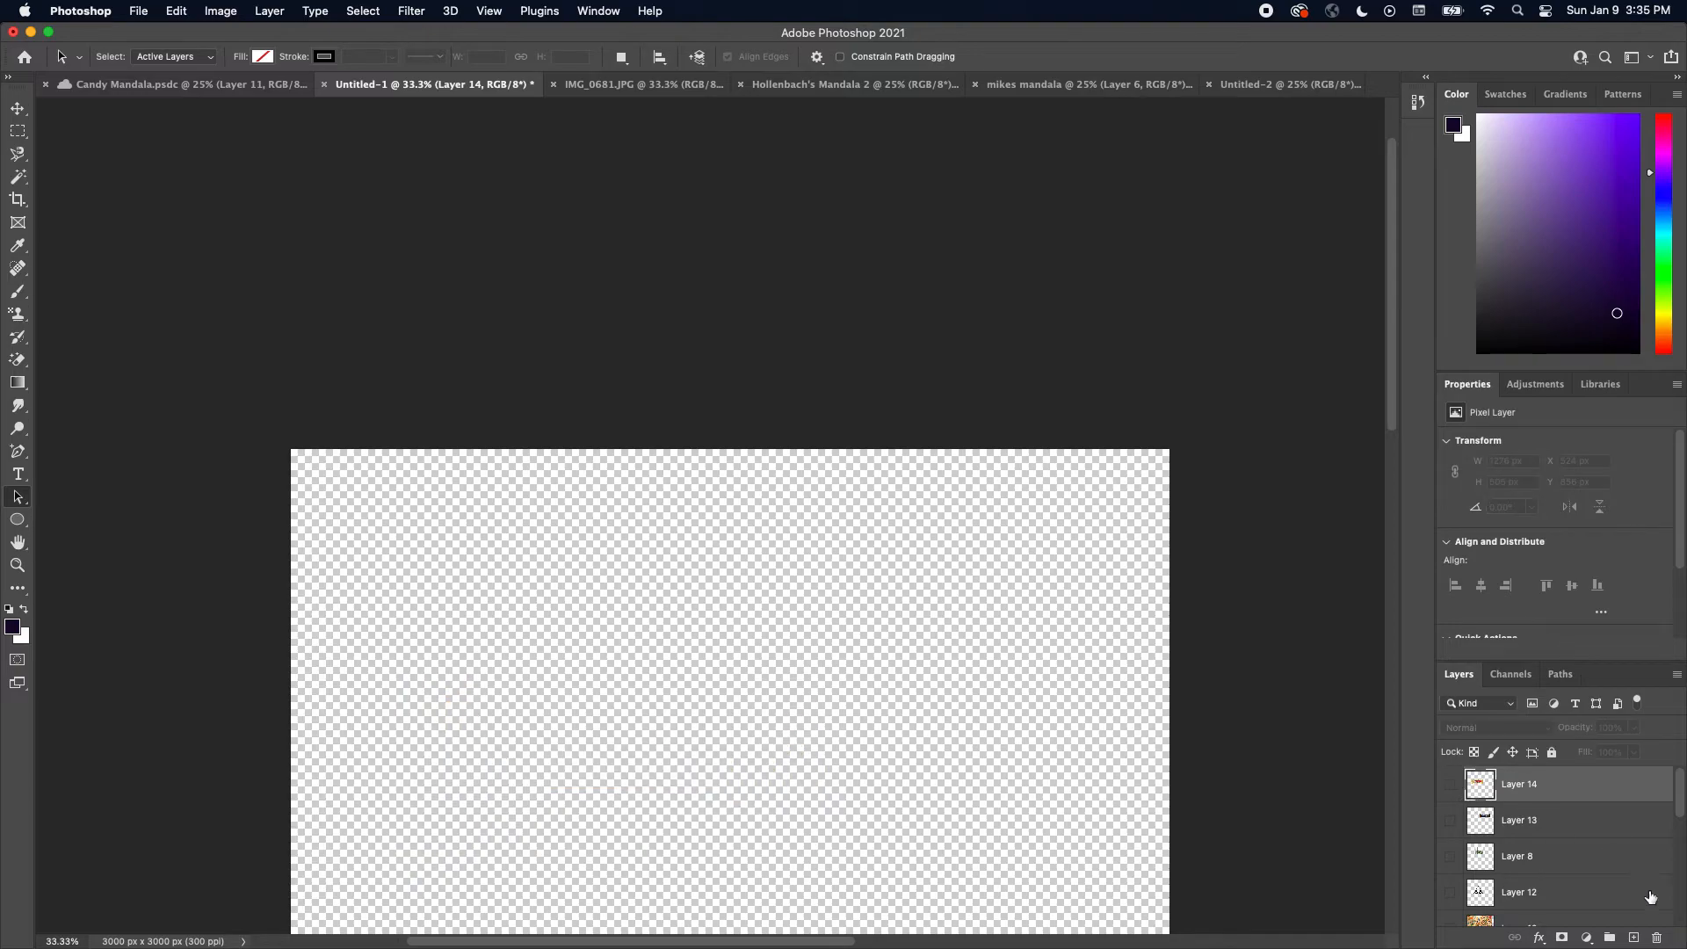
click(1633, 938)
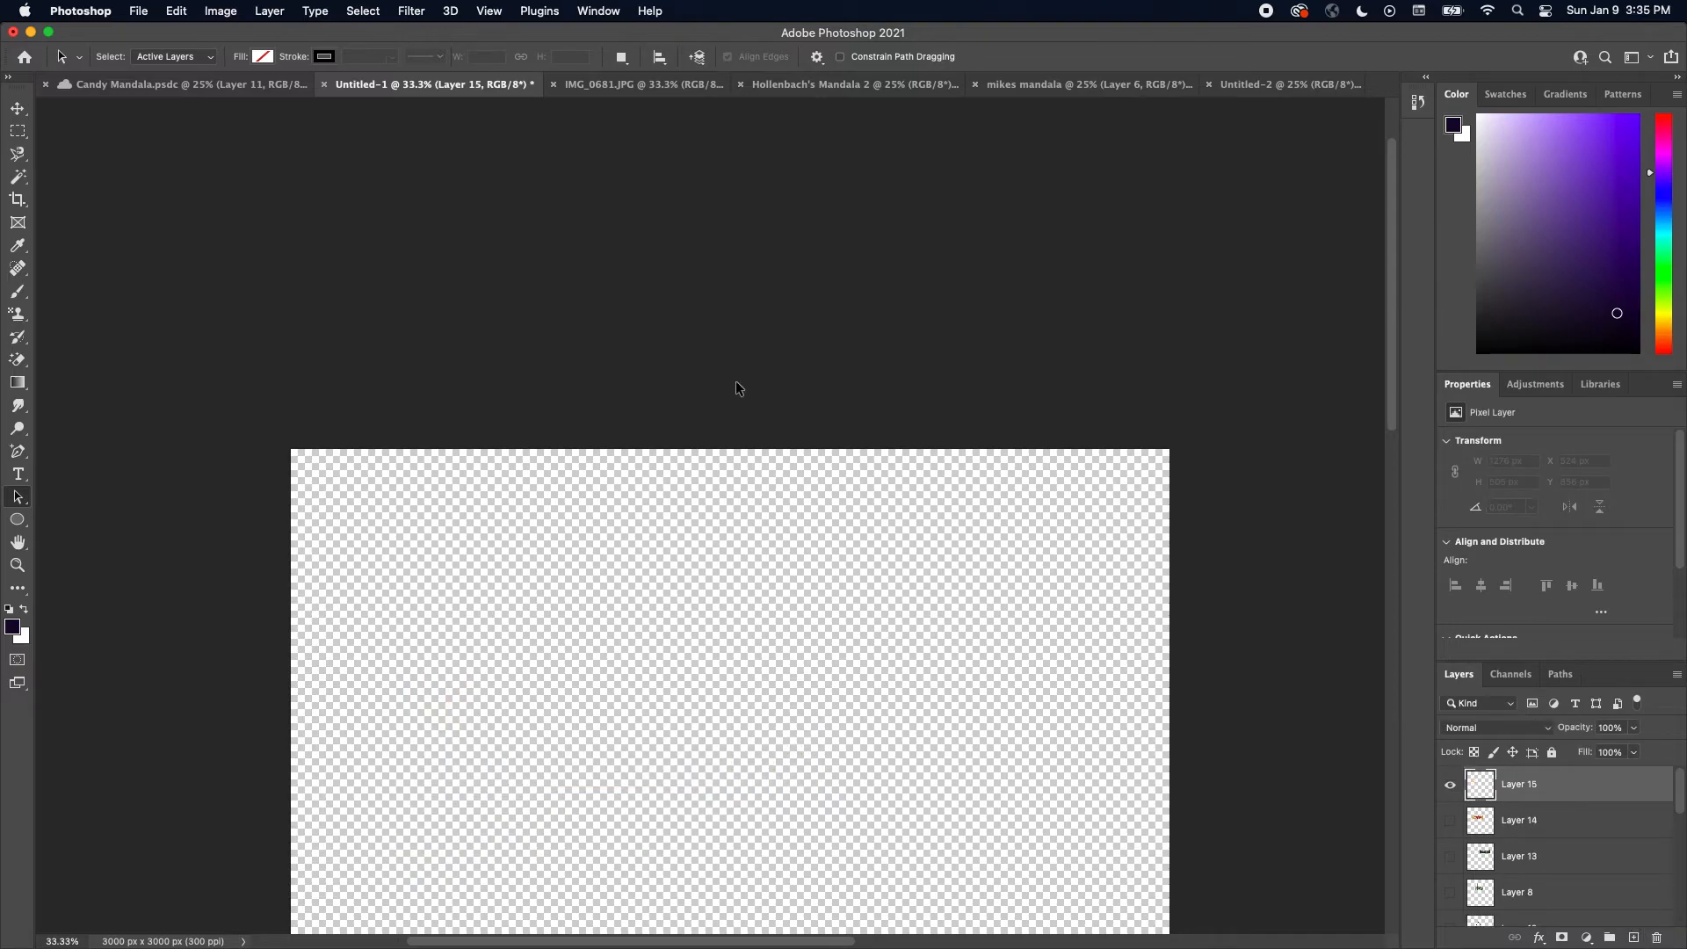
key(super+v)
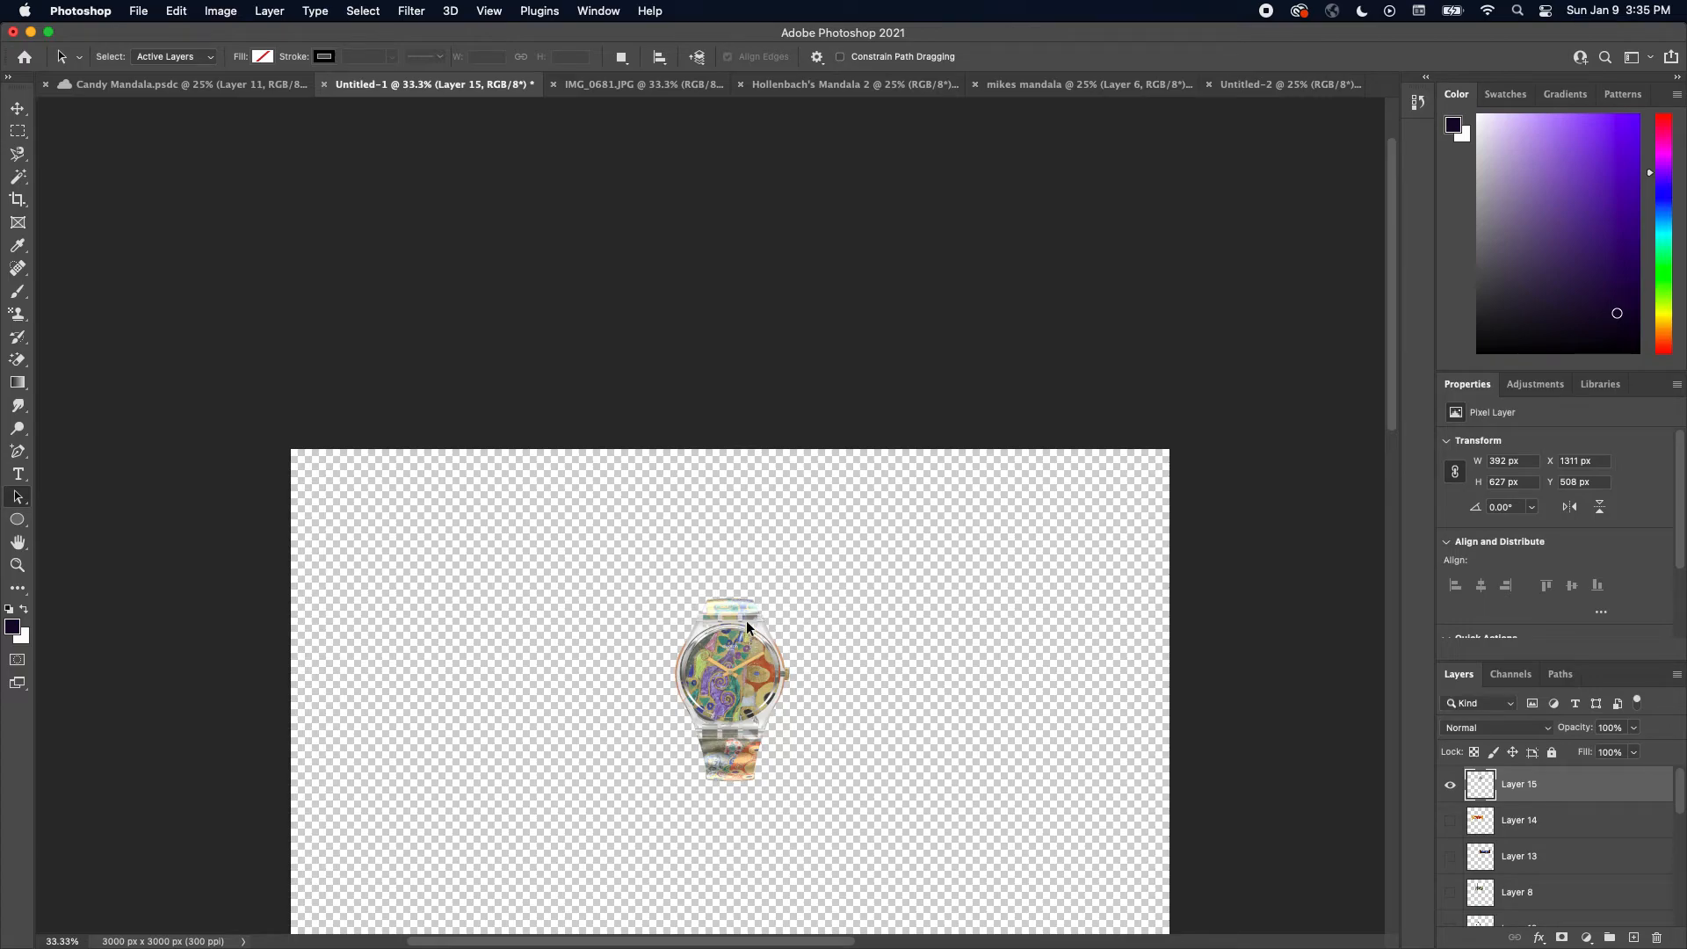
Crop the document to about 456 × 690 px around the watch
click(18, 199)
drag(293, 435, 477, 519)
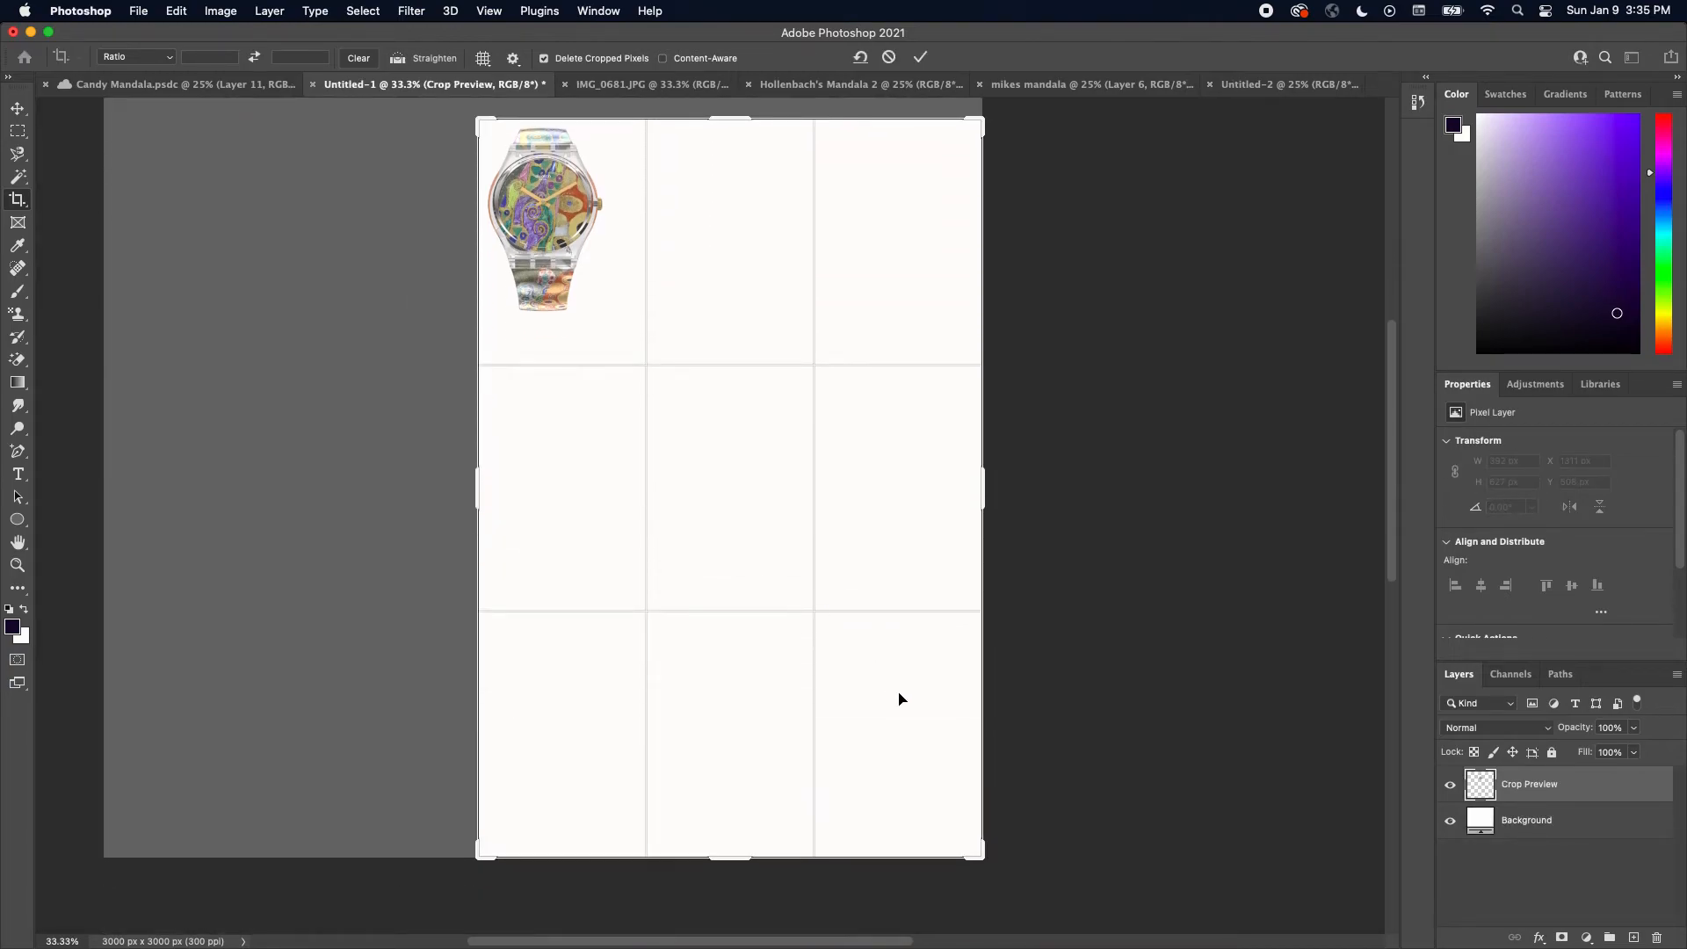
drag(982, 850, 797, 585)
key(Return)
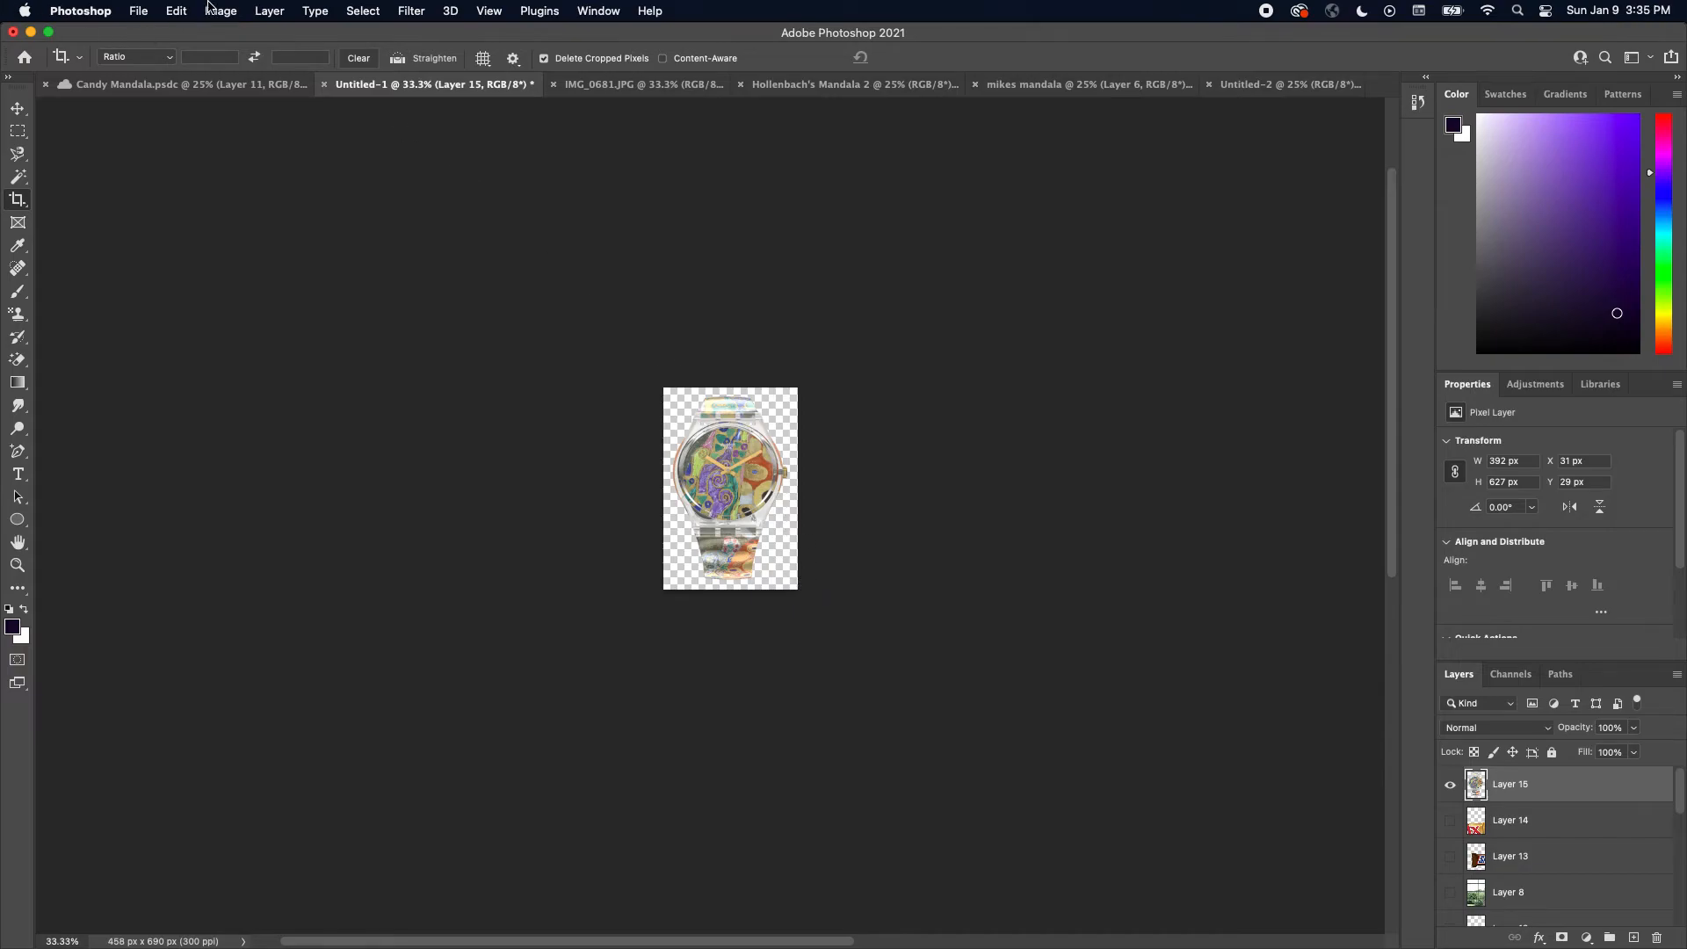
Define the watch image as a pattern named watch
click(176, 11)
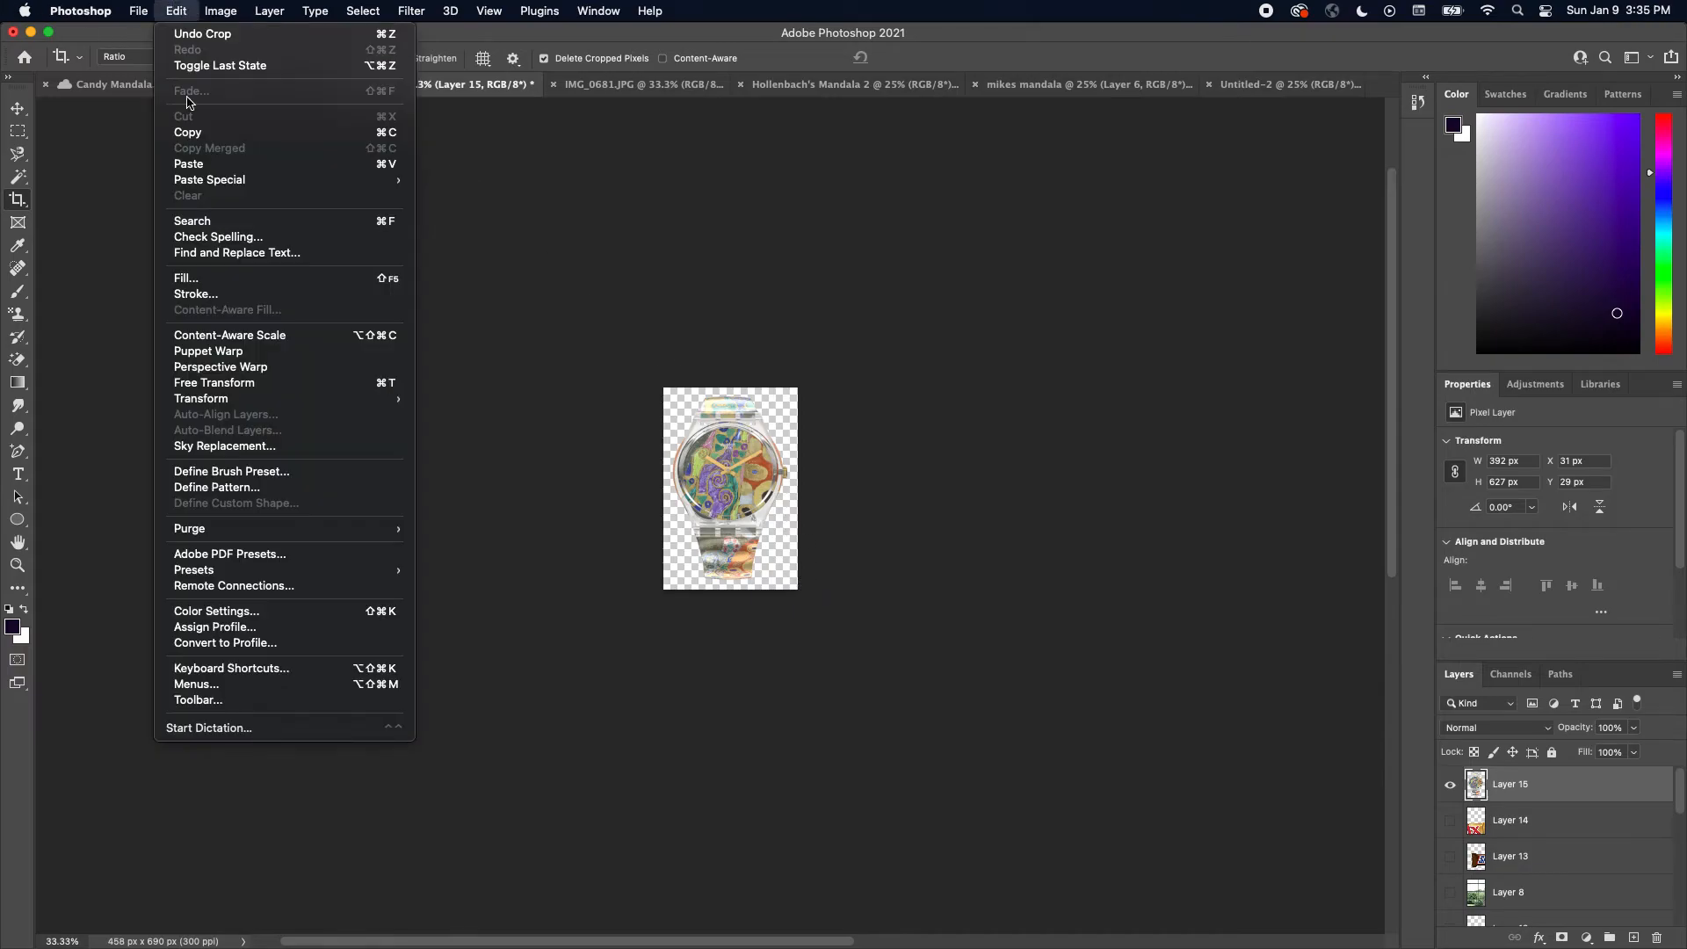
click(302, 488)
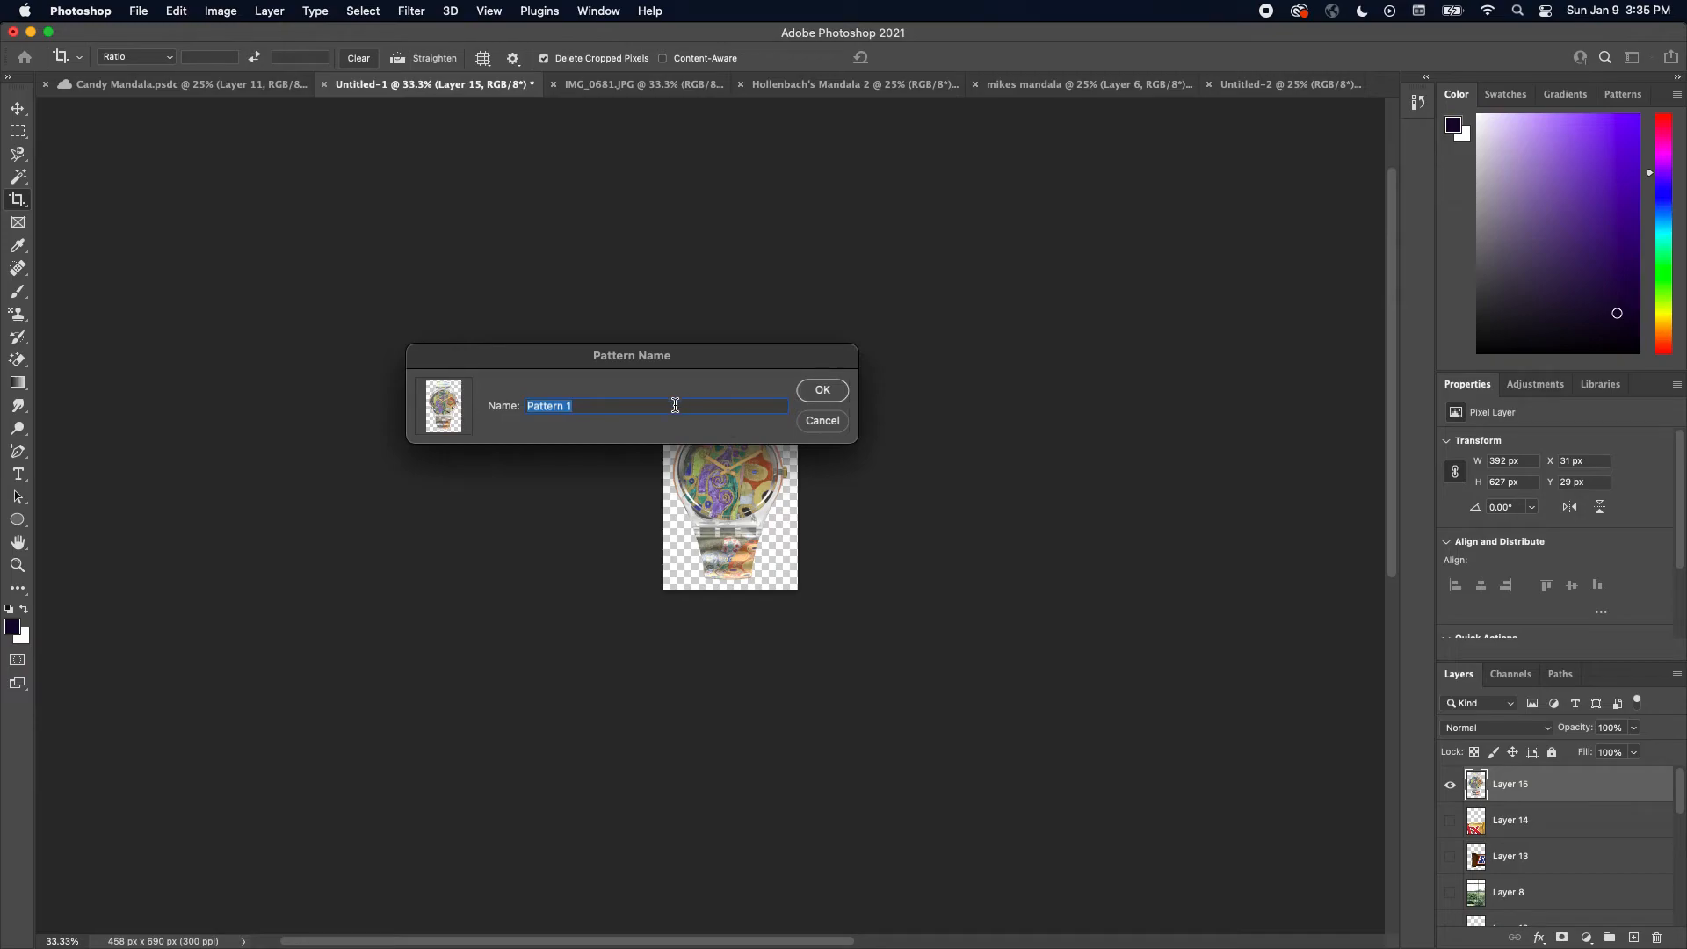
text(watch)
click(818, 391)
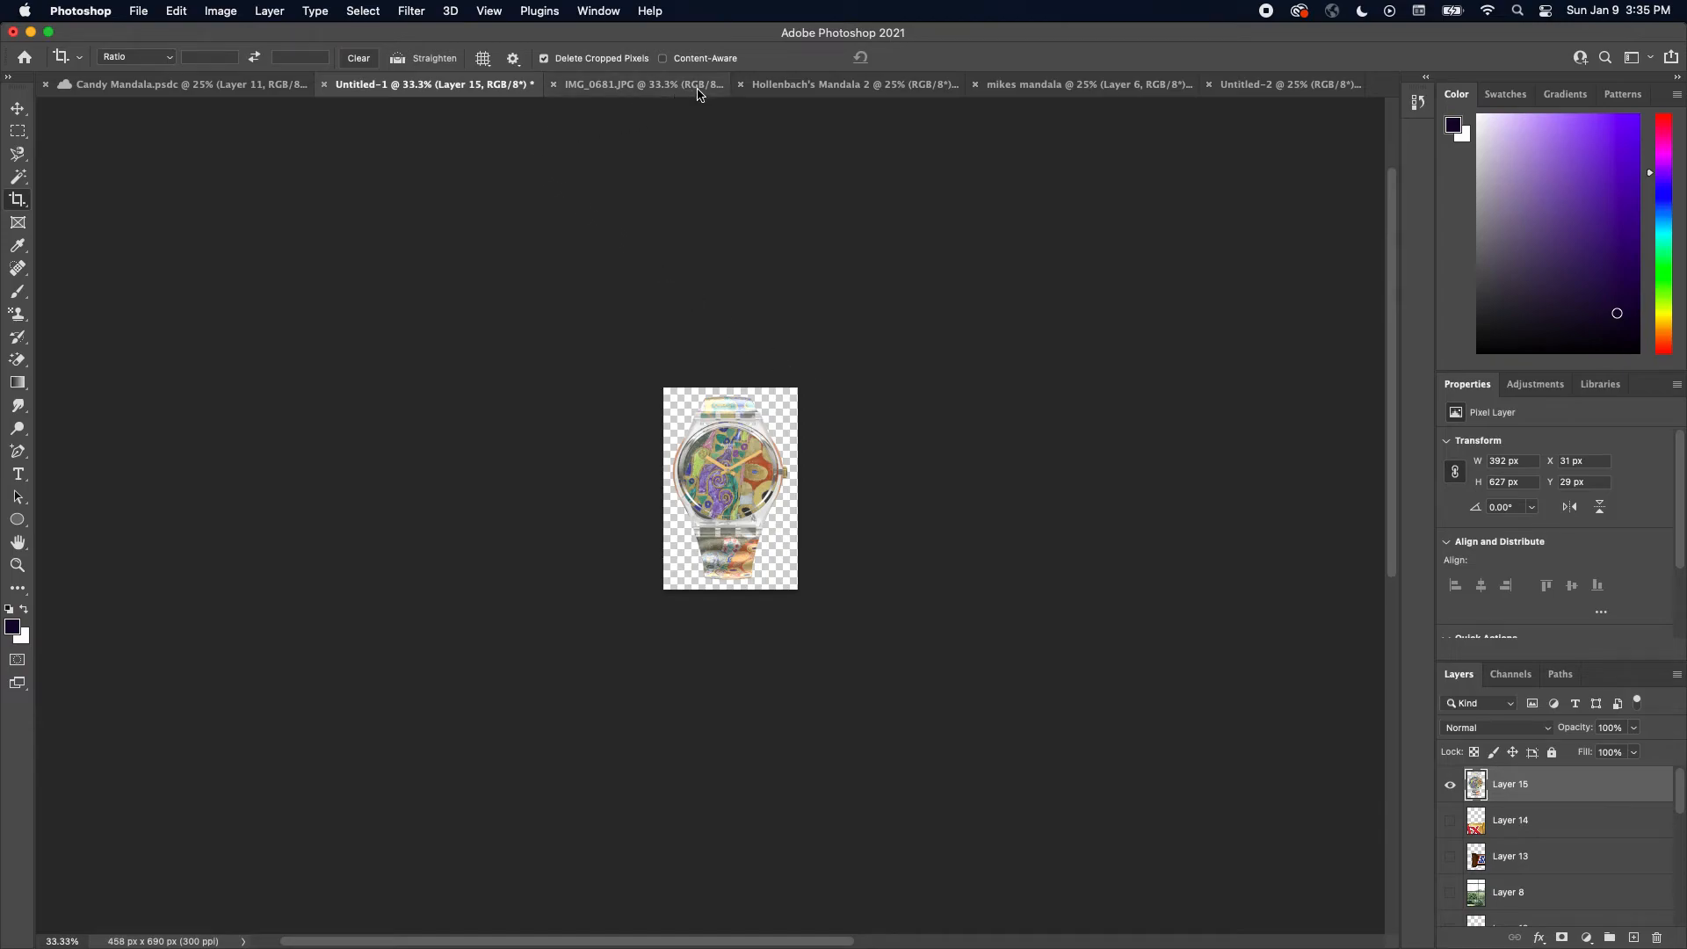
Switch to the mikes mandala document and shrink the circle path to about 434 px across at the center
click(759, 87)
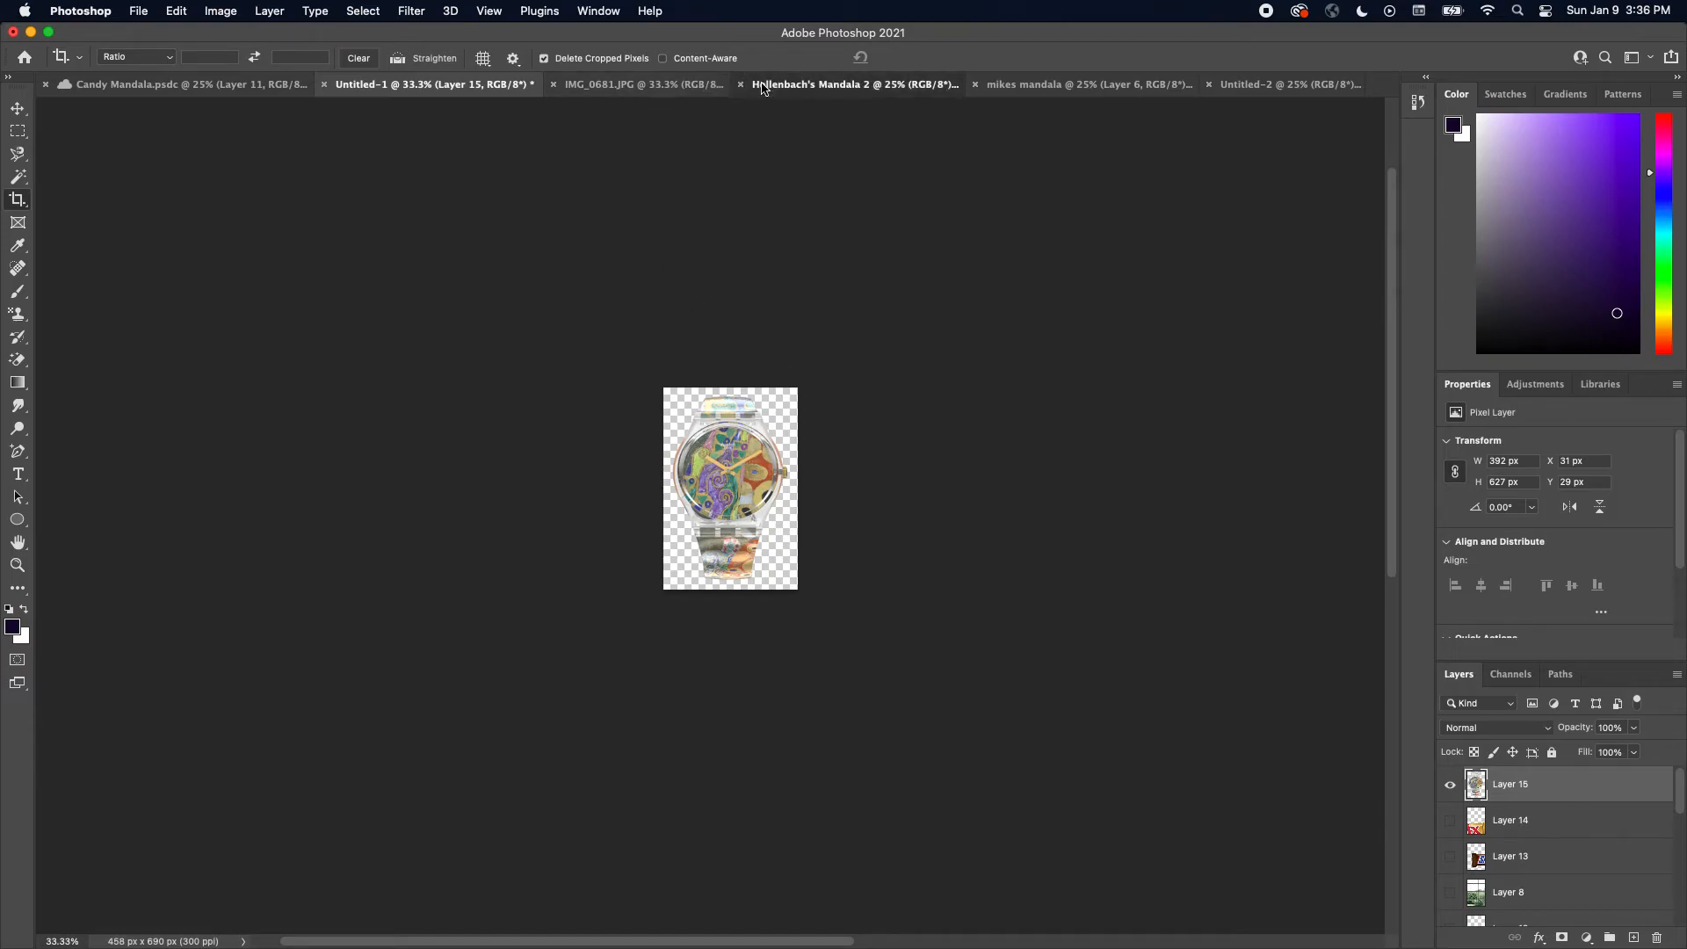
click(1097, 94)
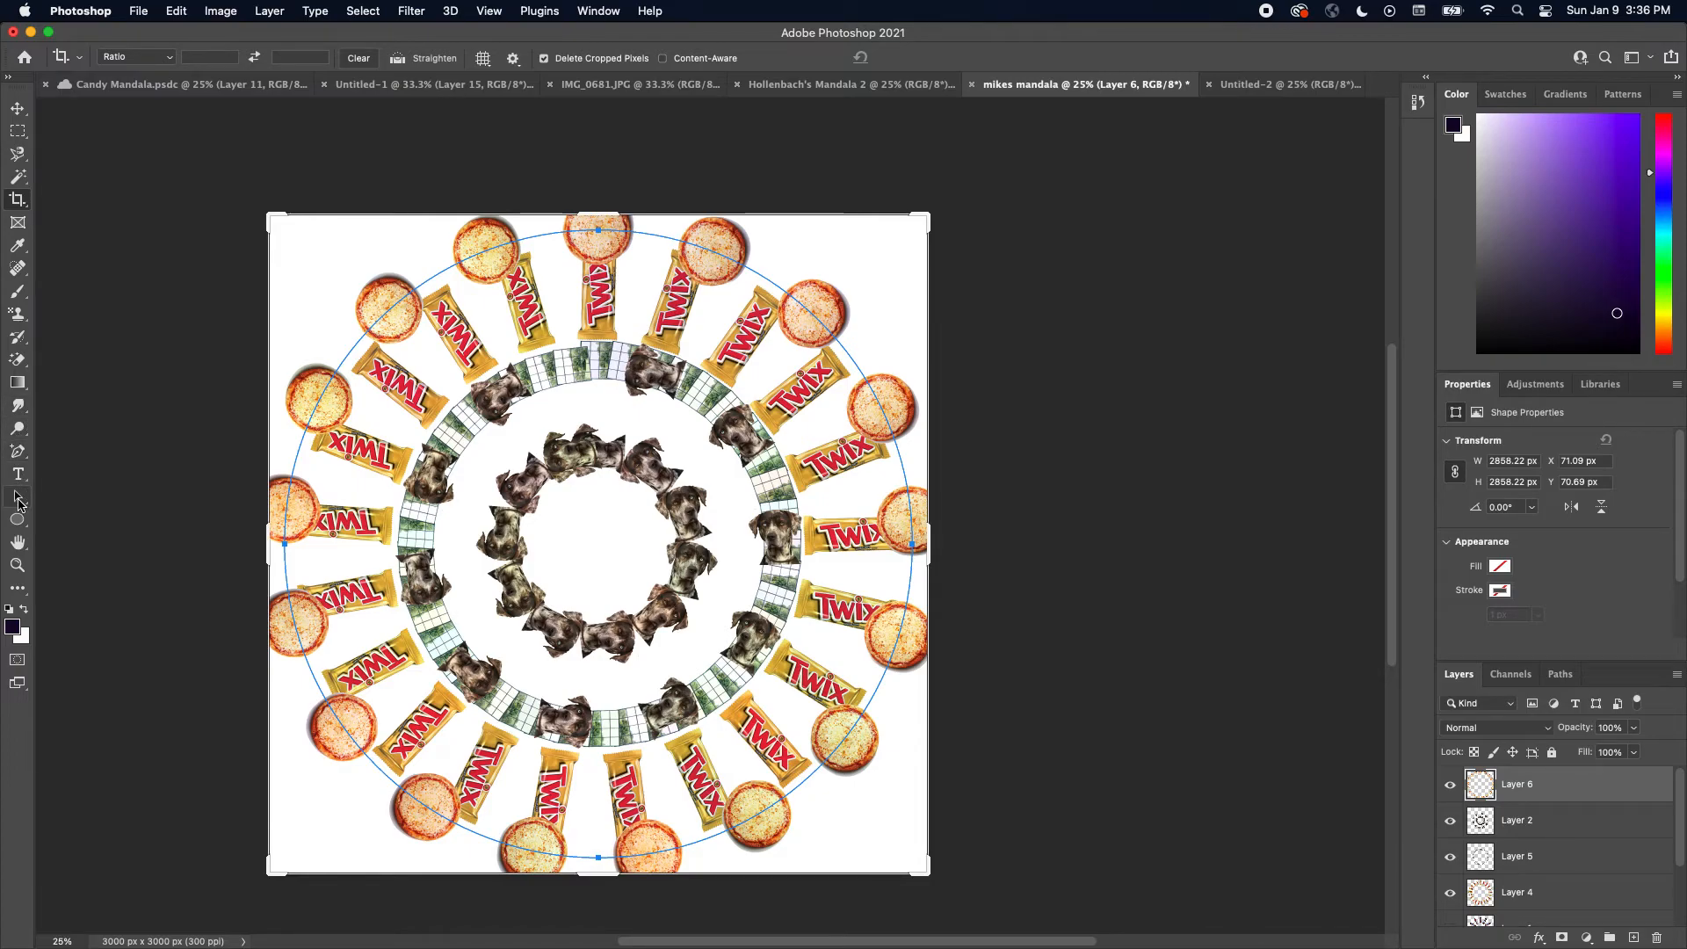
click(18, 499)
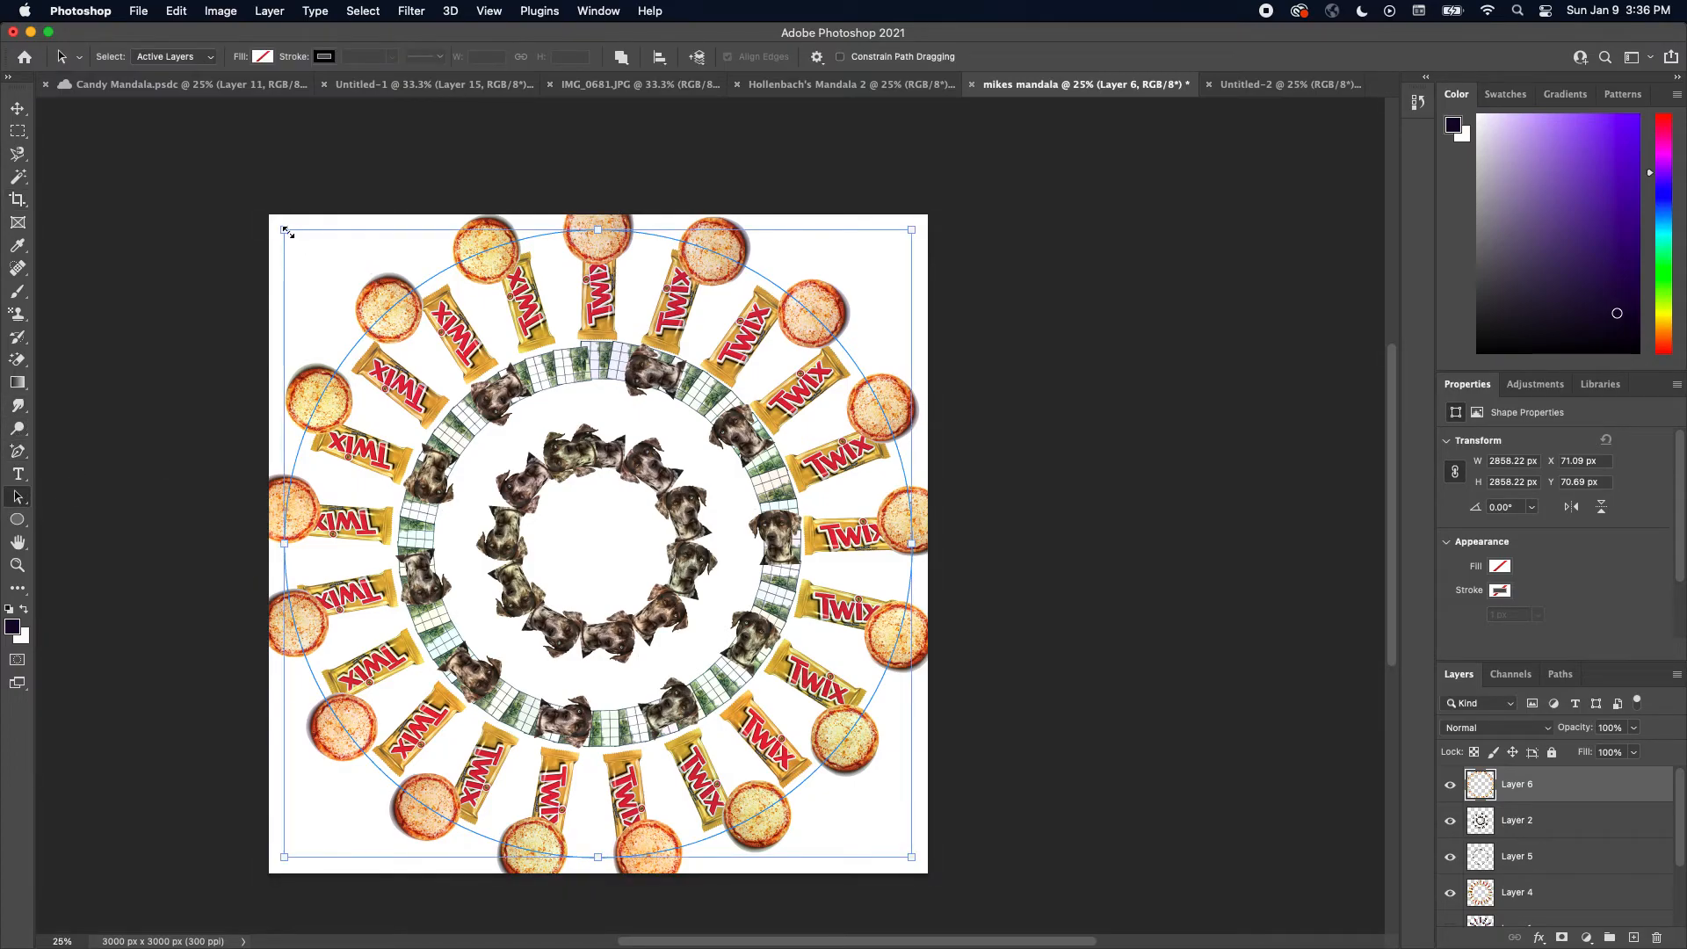
drag(283, 229, 571, 528)
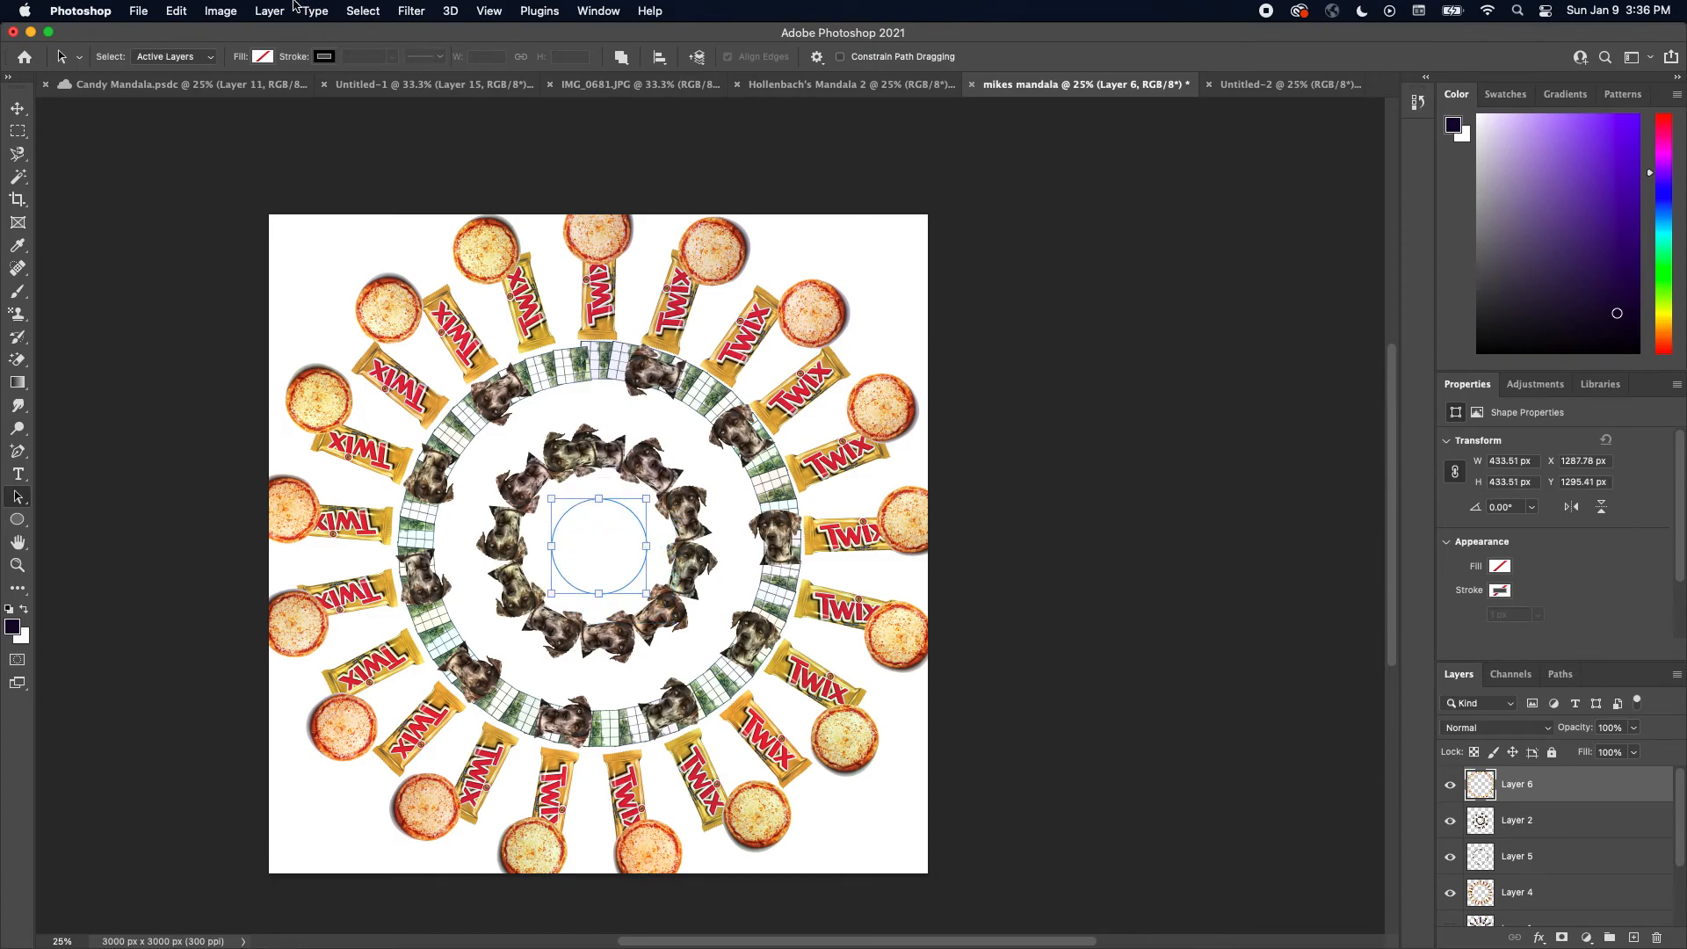
Fill the circle path with the watch custom pattern using the Place Along Path script
click(217, 10)
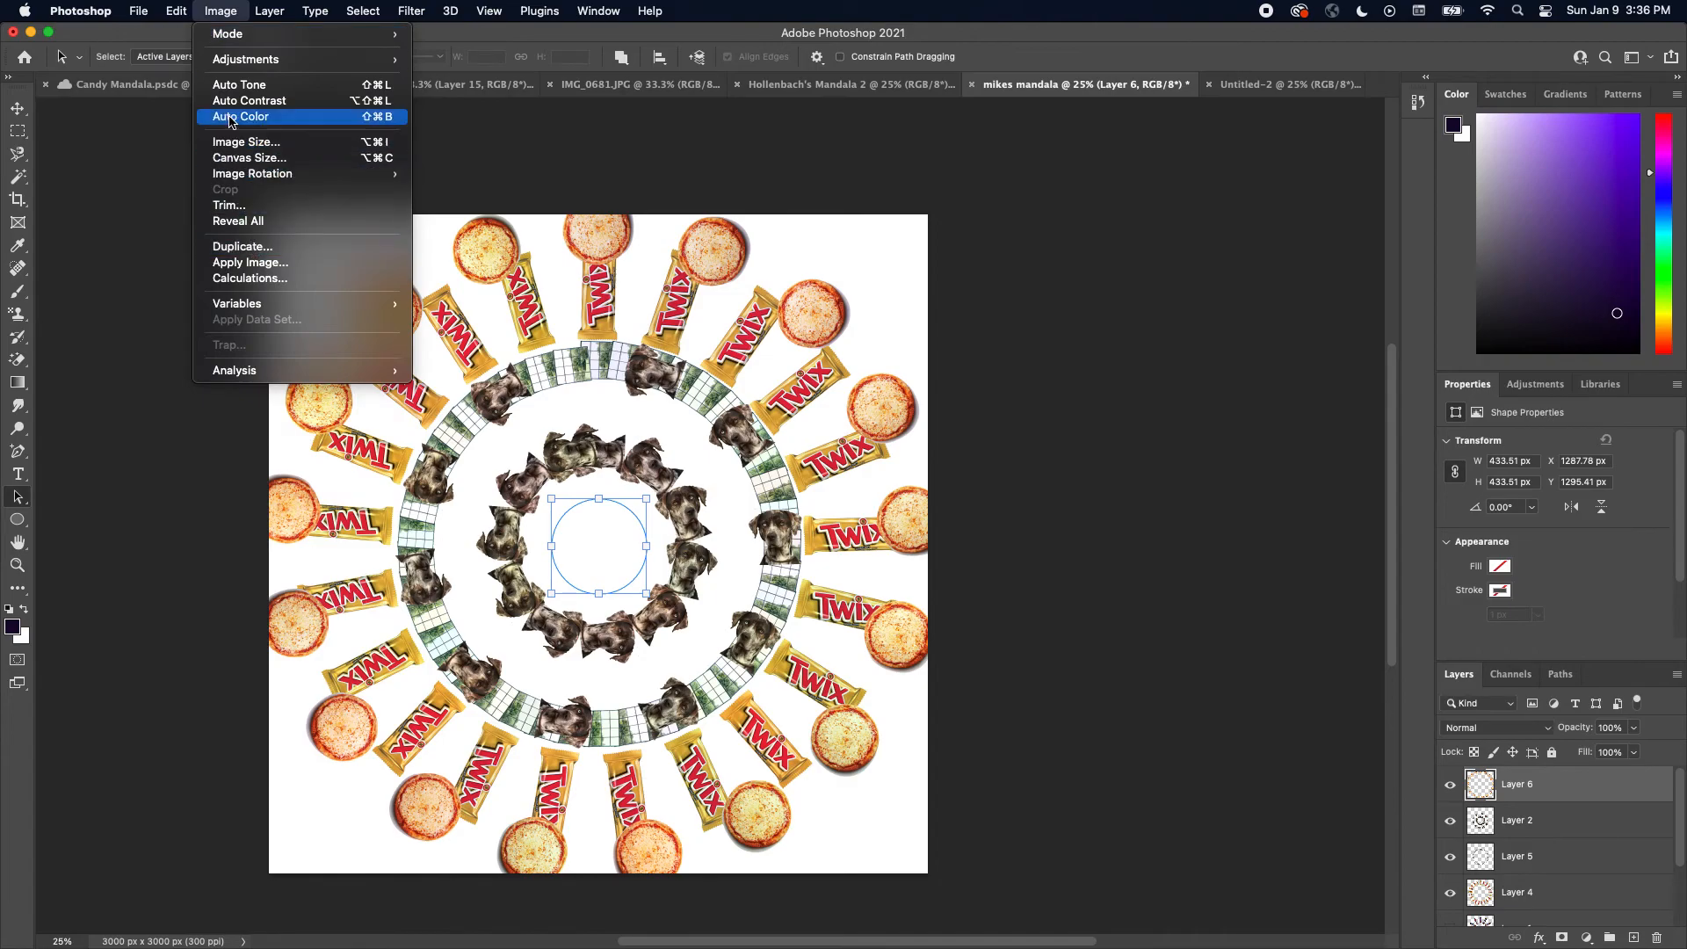
mouse_move(165, 13)
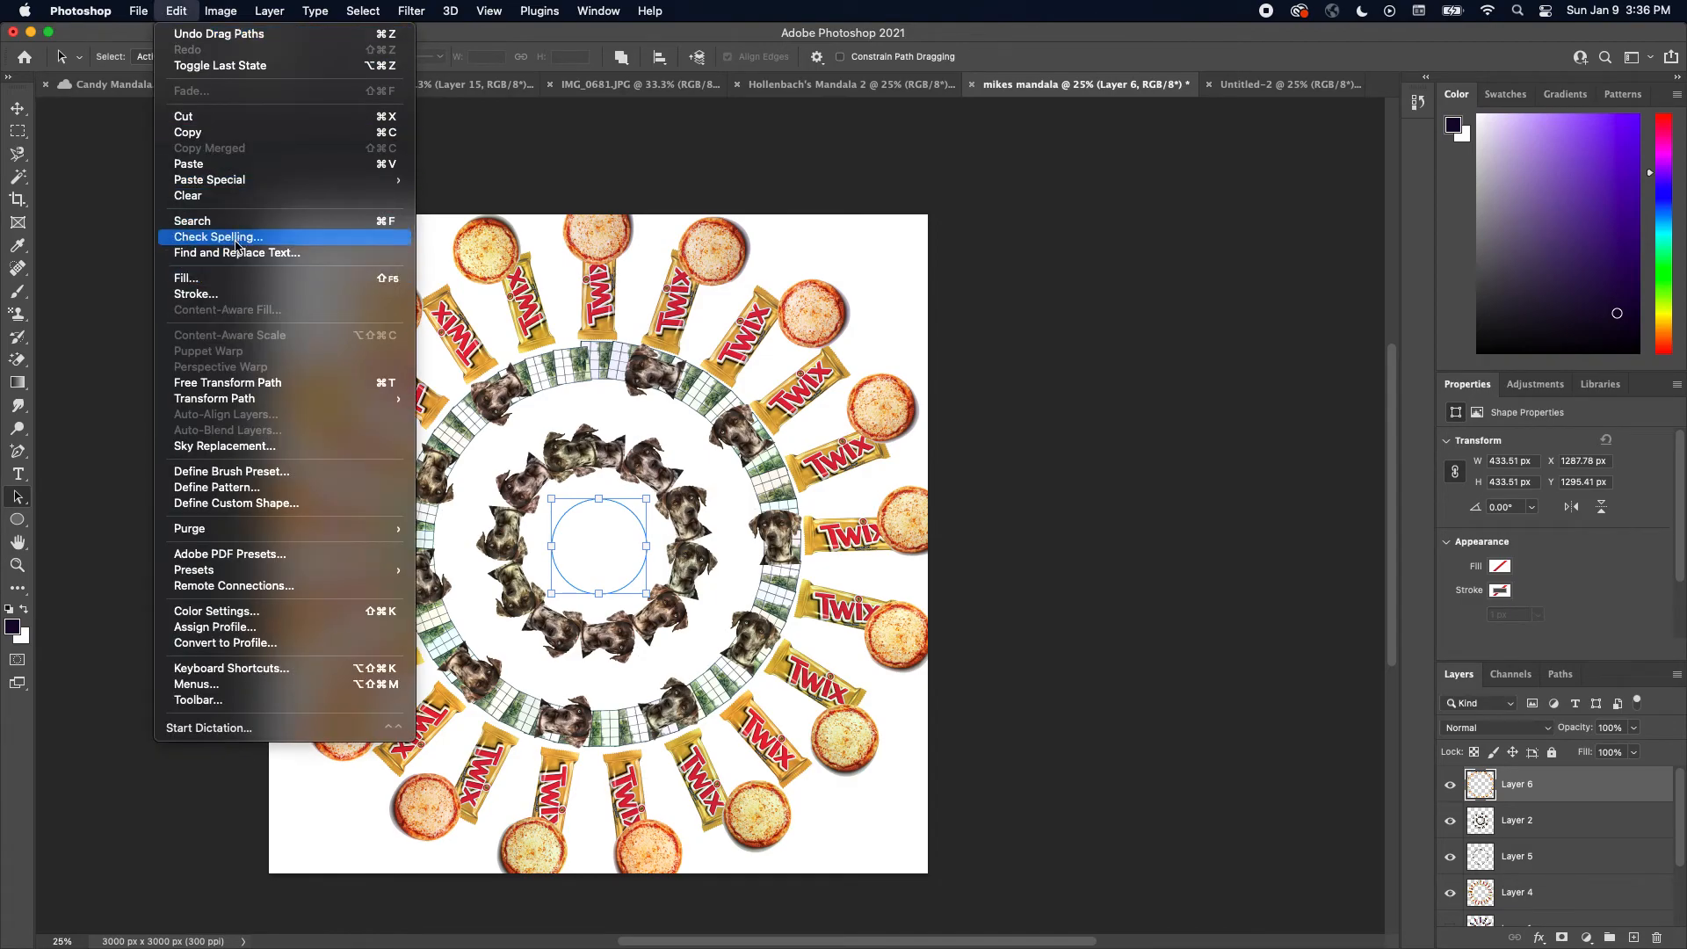
click(242, 279)
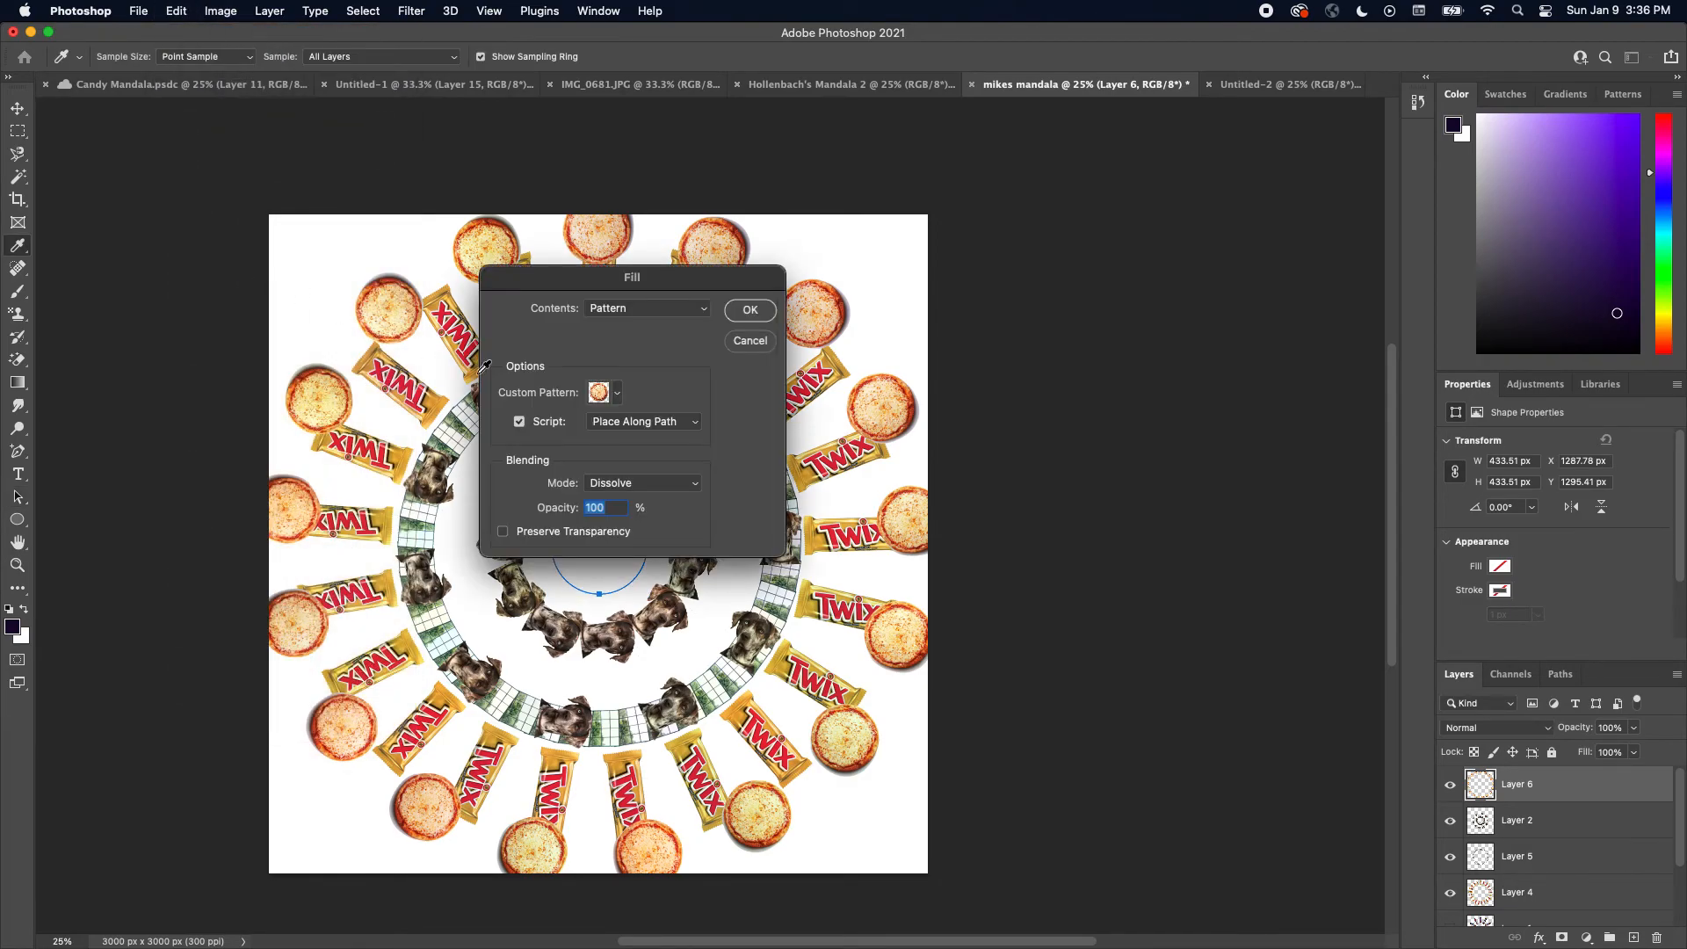
click(617, 395)
click(540, 536)
click(761, 315)
click(761, 312)
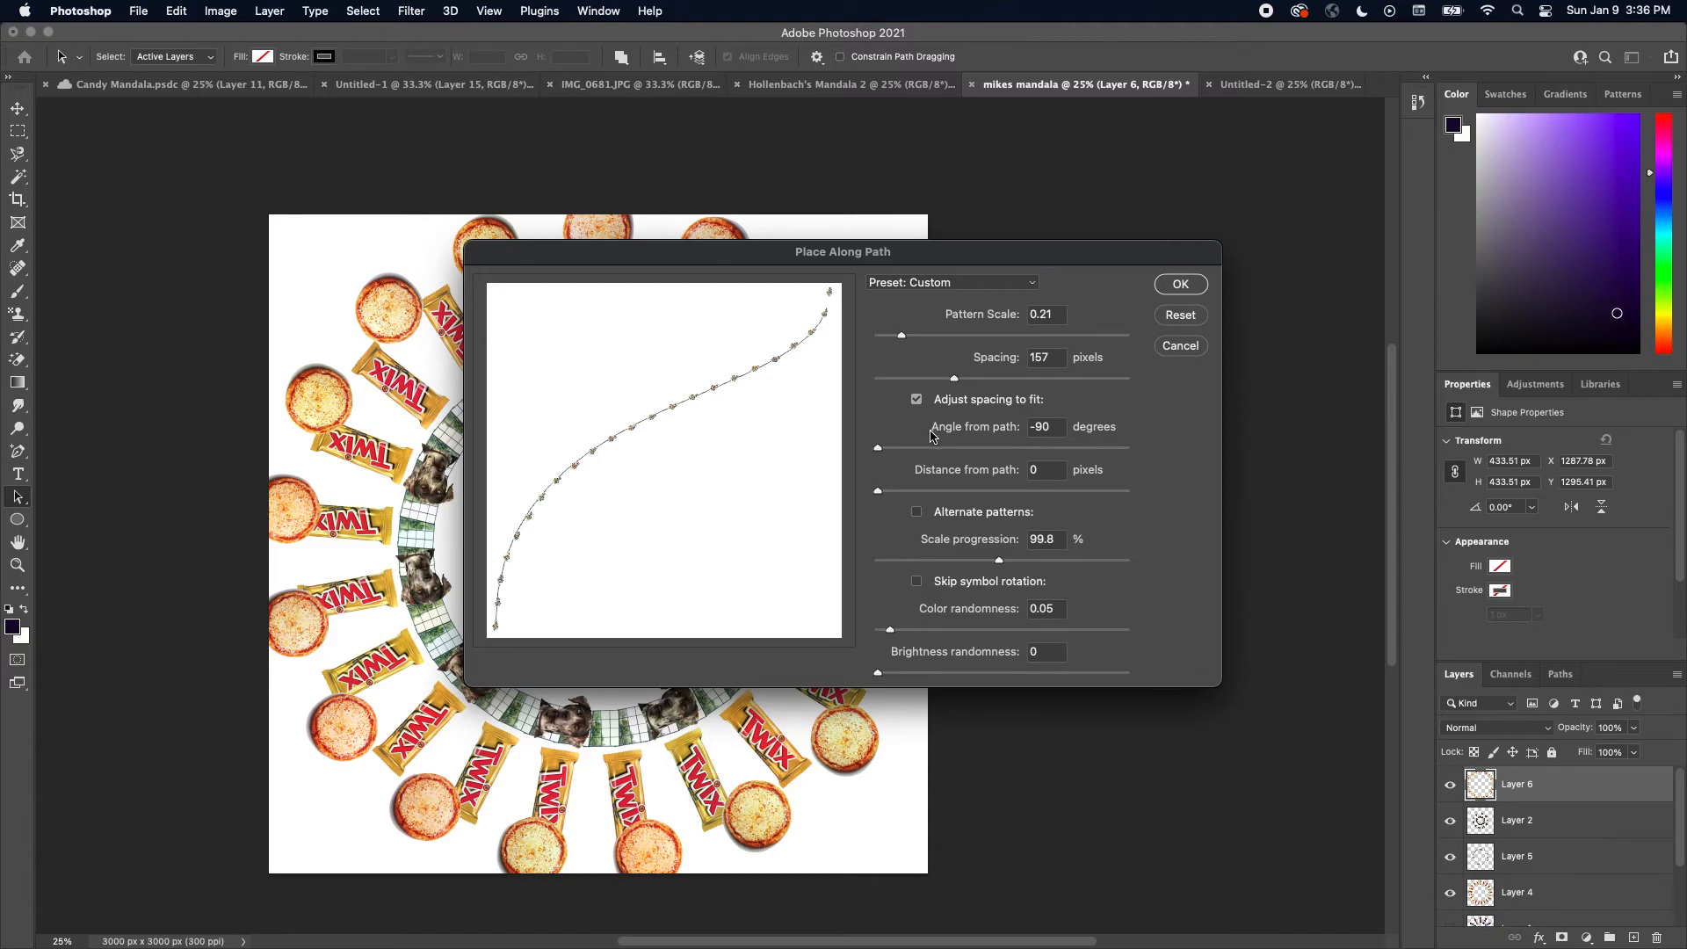
Set the pattern scale to 0.26 and the angle from path to 0 degrees, then apply the placement
click(902, 338)
drag(902, 339, 913, 337)
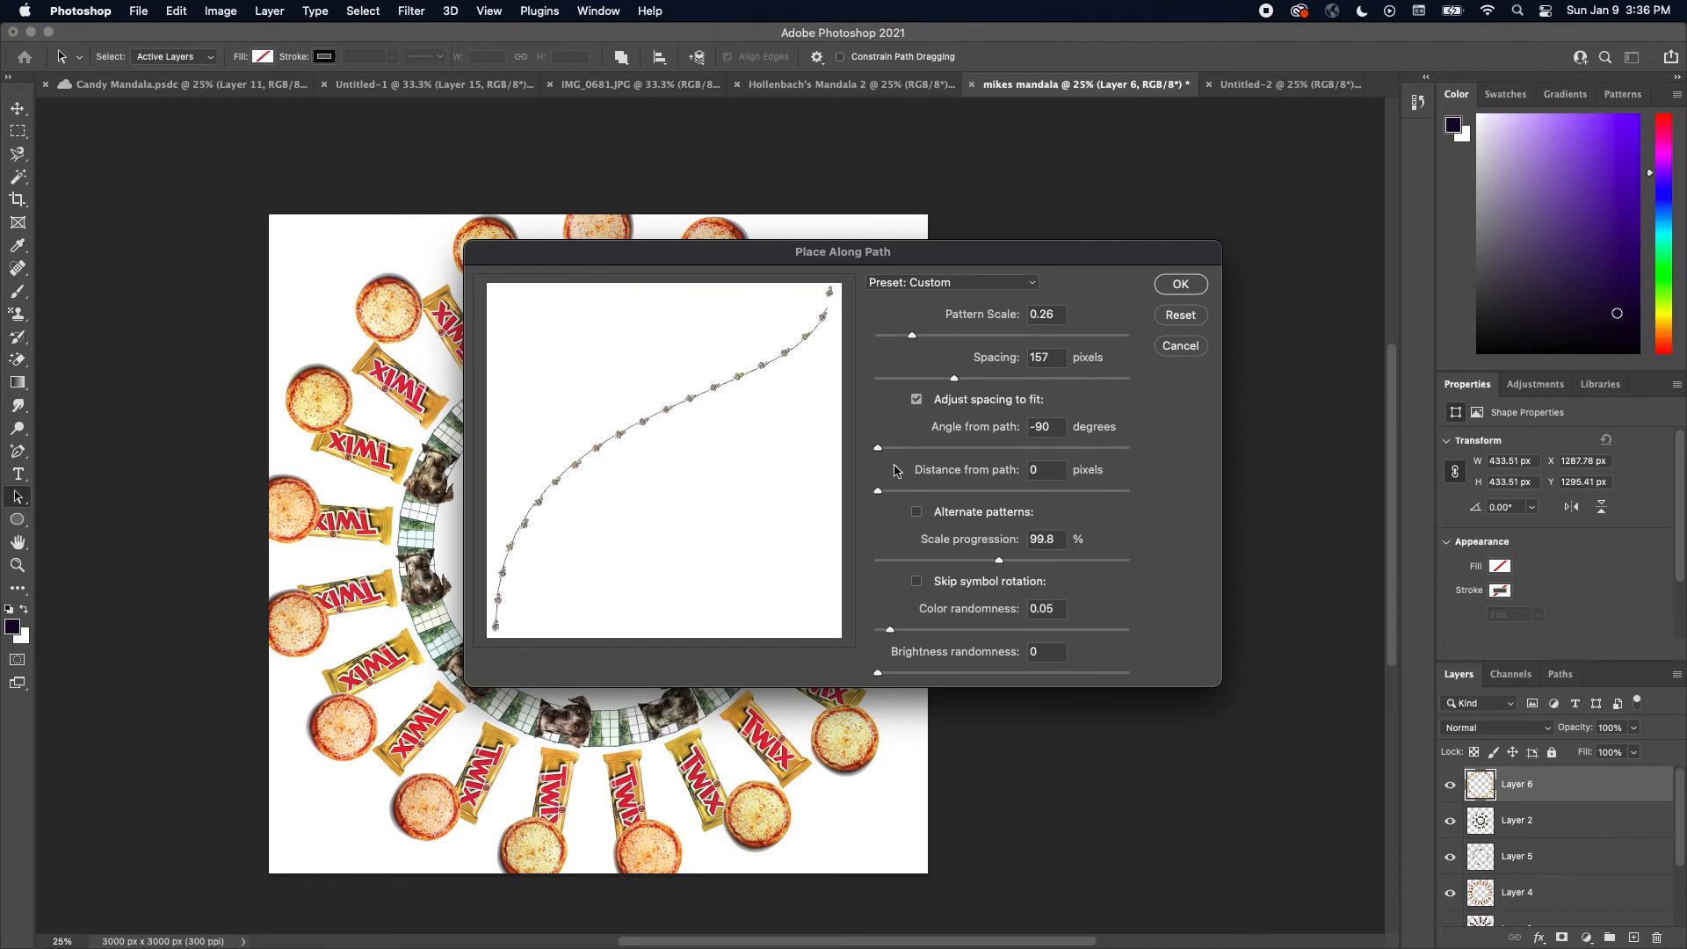
drag(878, 453, 883, 452)
drag(877, 452, 1002, 454)
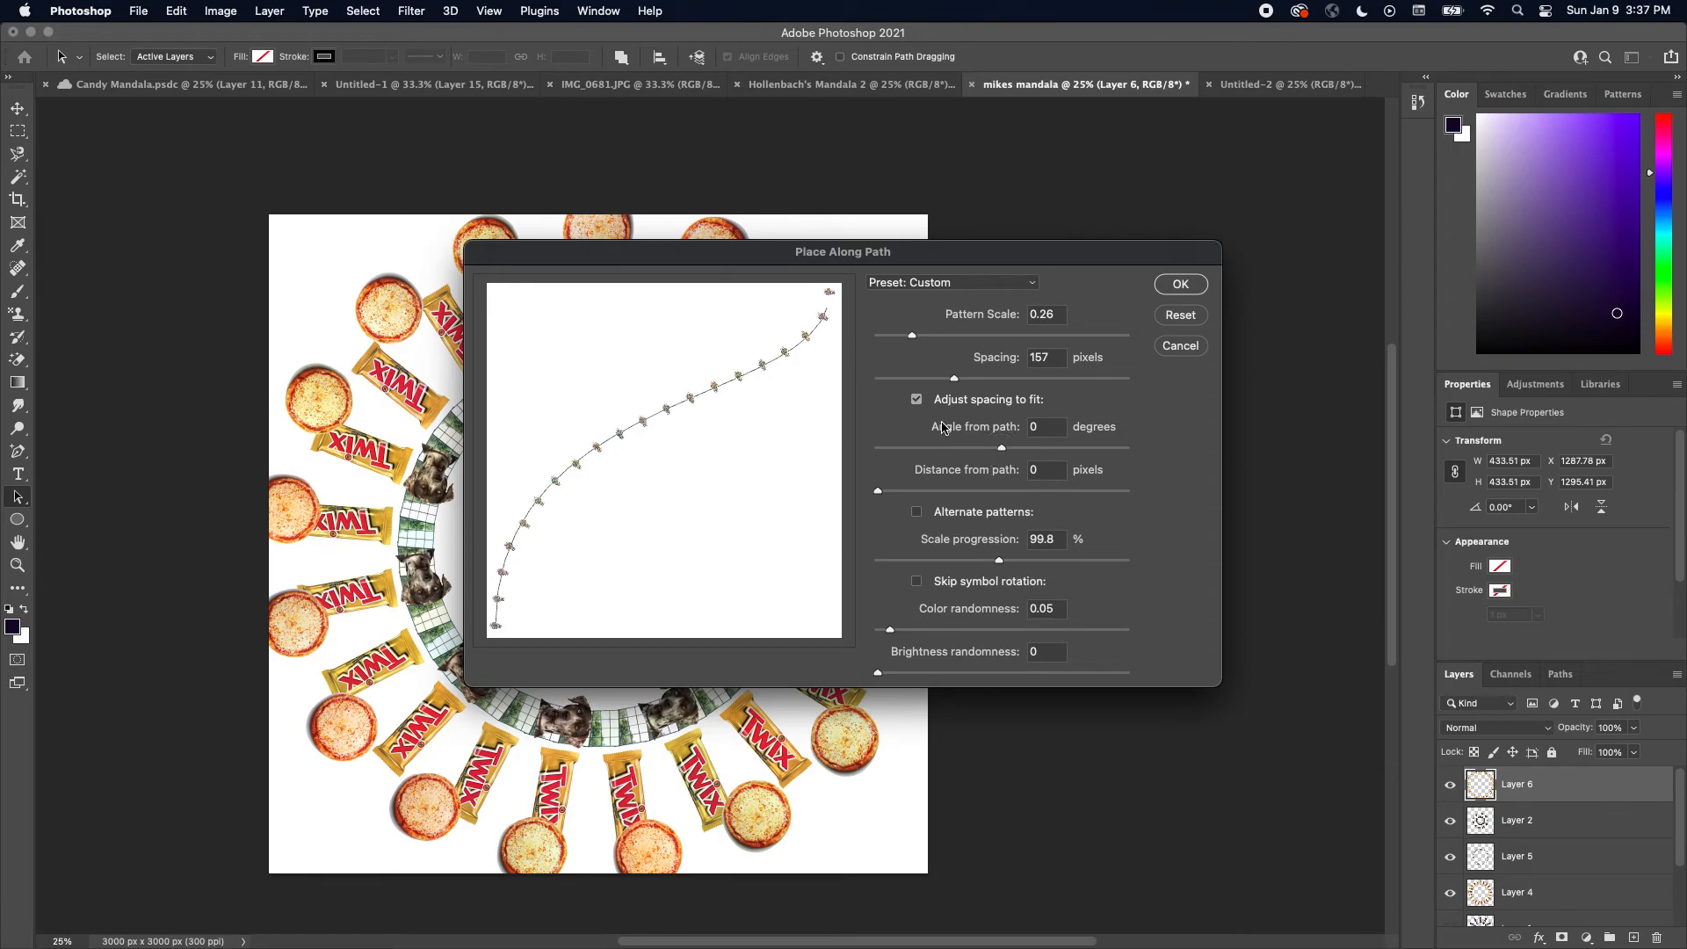
drag(955, 381, 938, 384)
click(1181, 284)
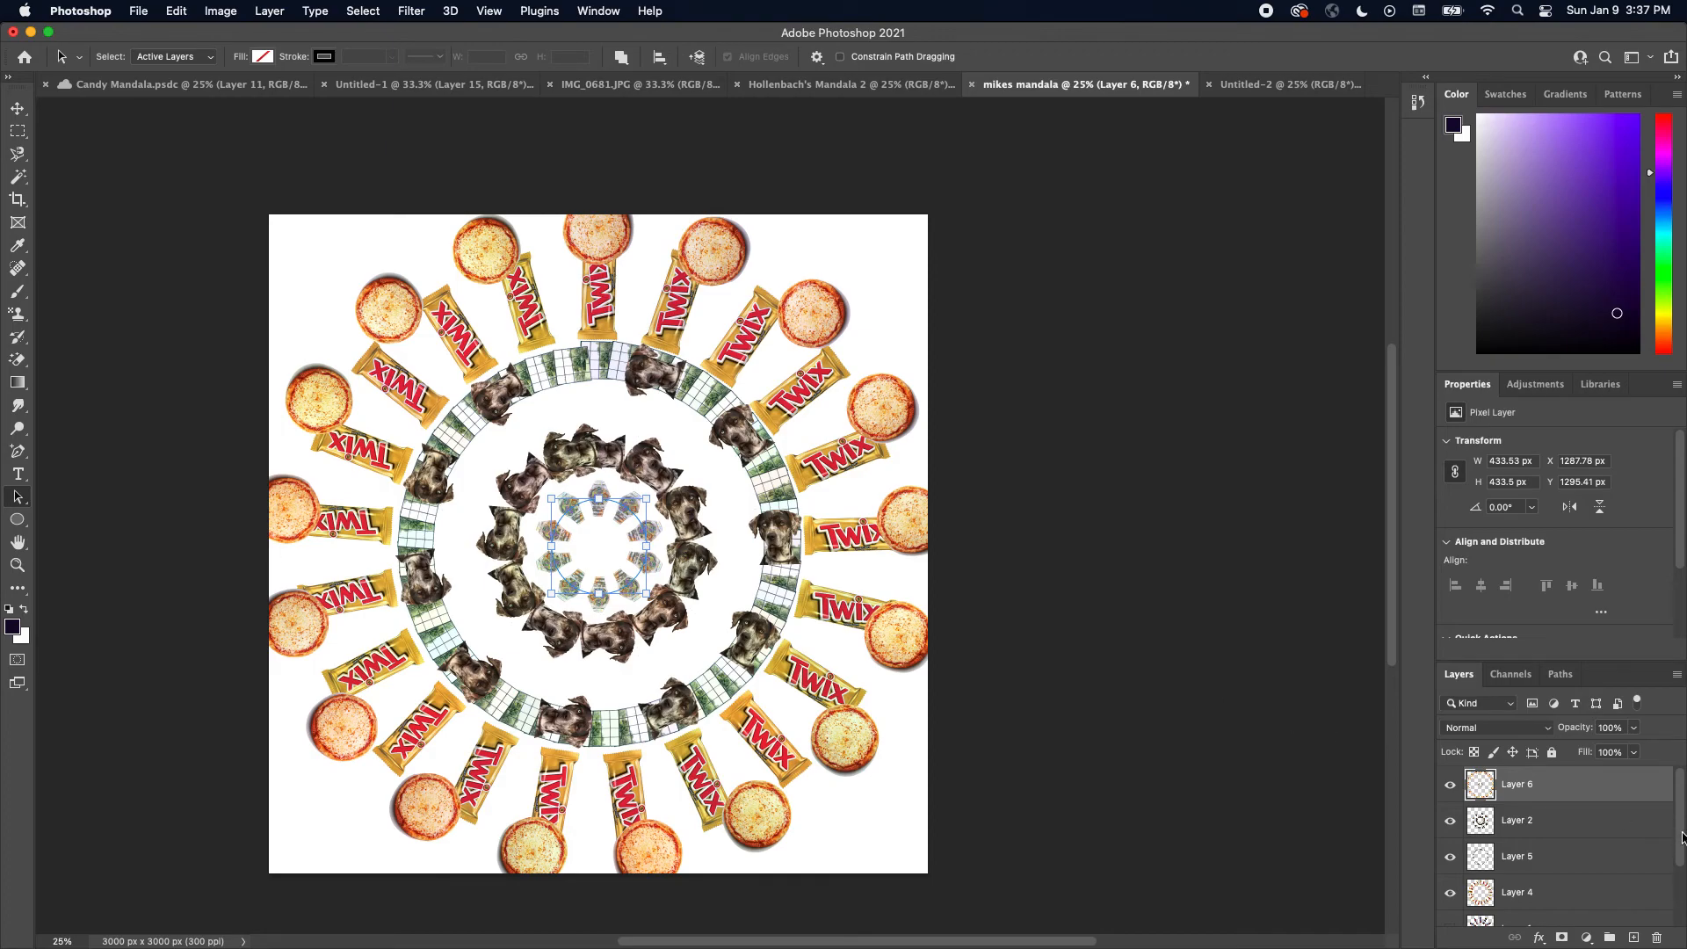
Add a new empty layer directly above the Background layer
drag(1683, 836, 1681, 909)
click(1597, 915)
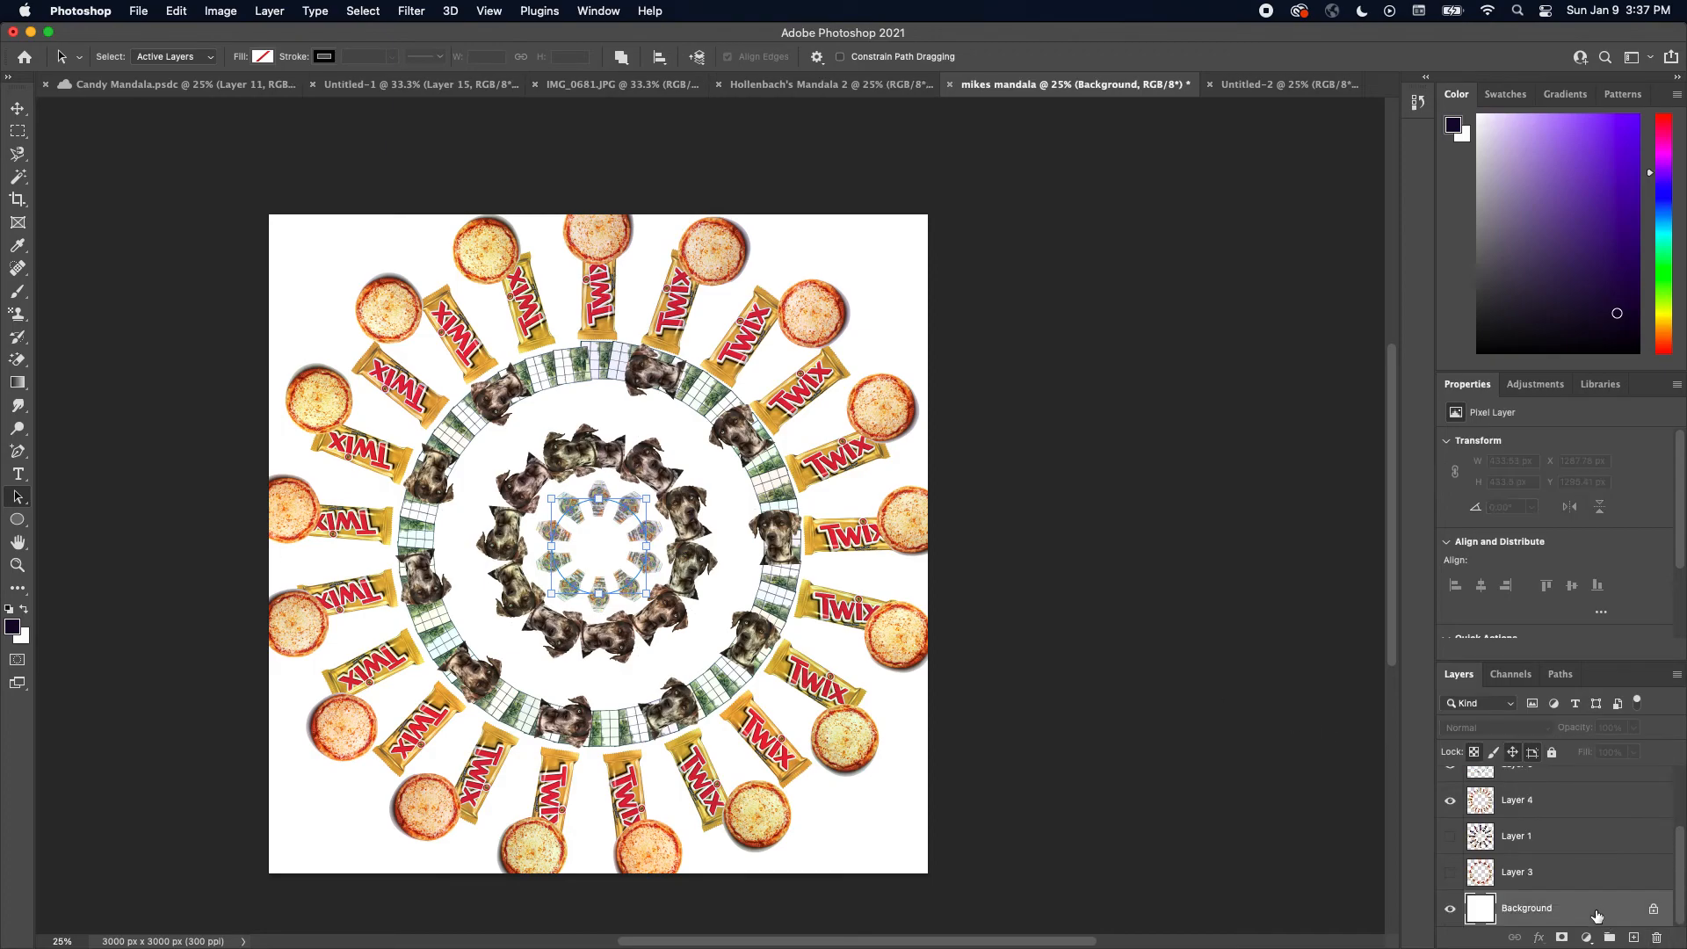
click(1634, 937)
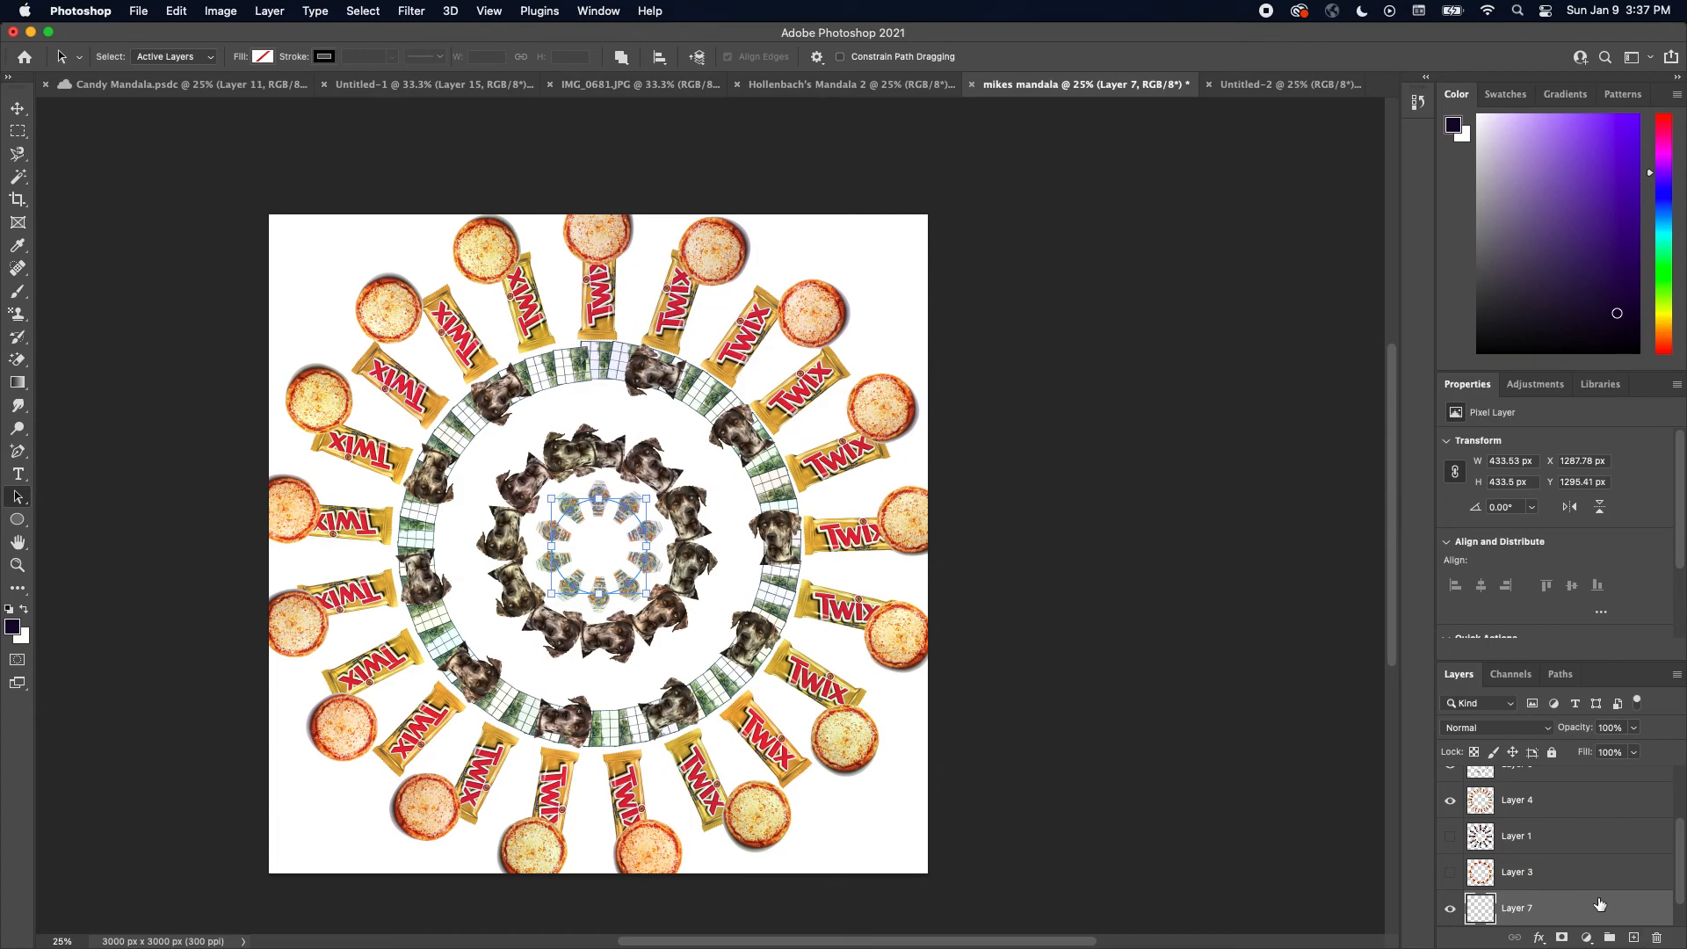
Fill the new layer with a yellow-to-green radial gradient running from the center to the corner
click(18, 381)
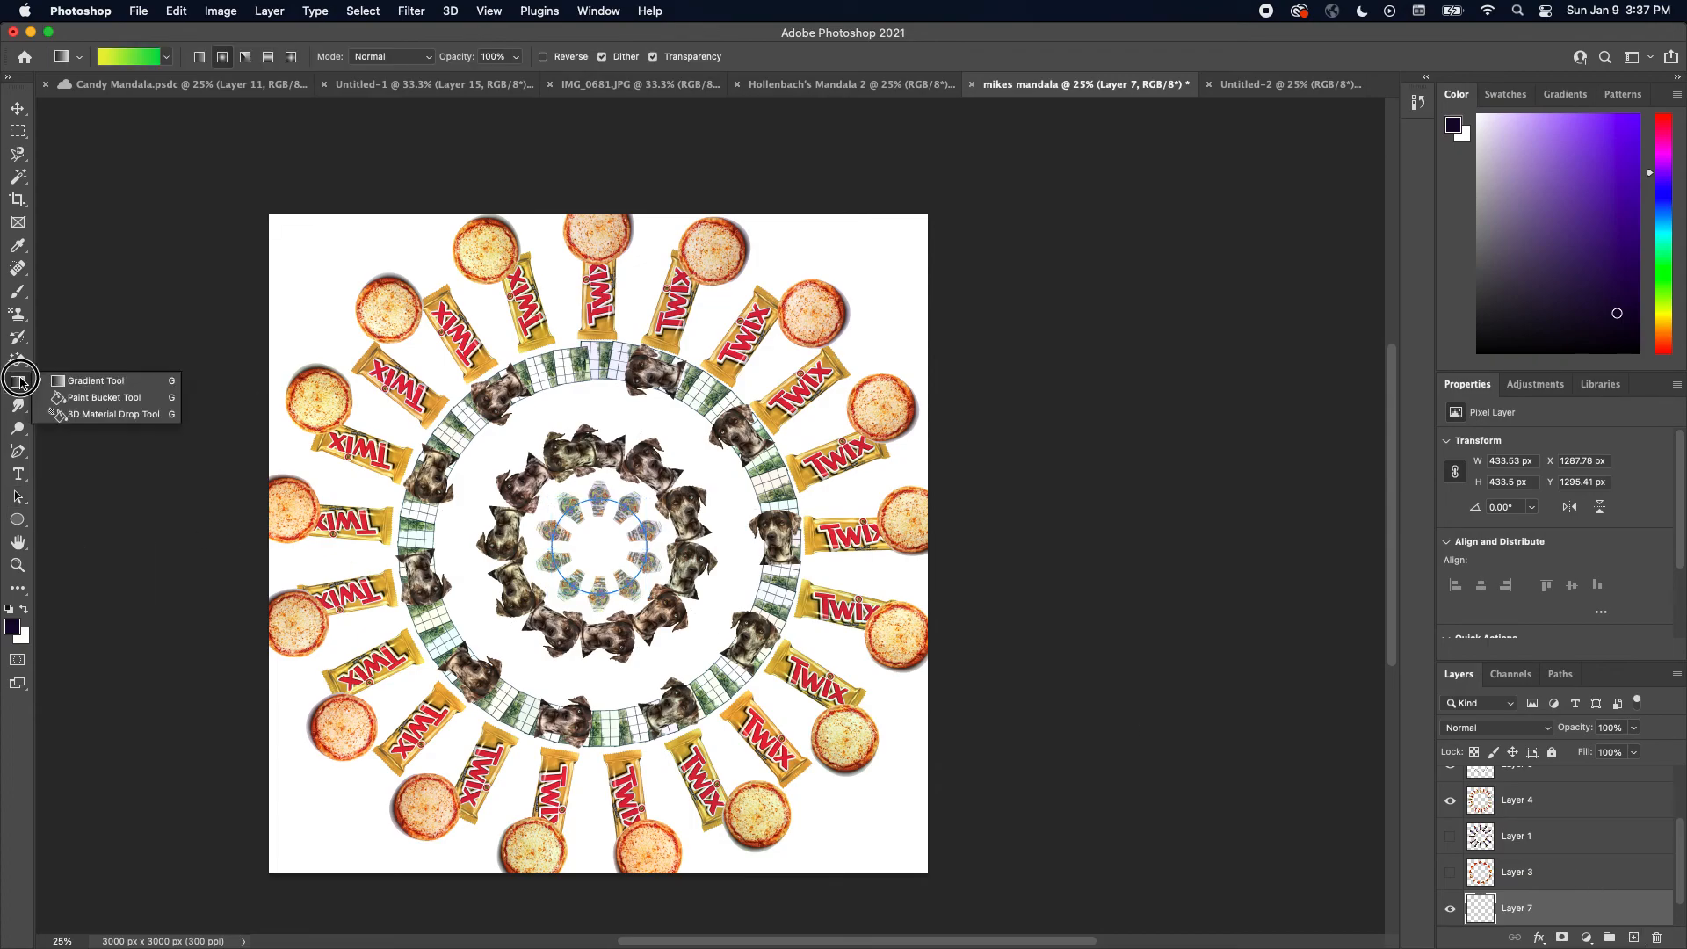
click(599, 545)
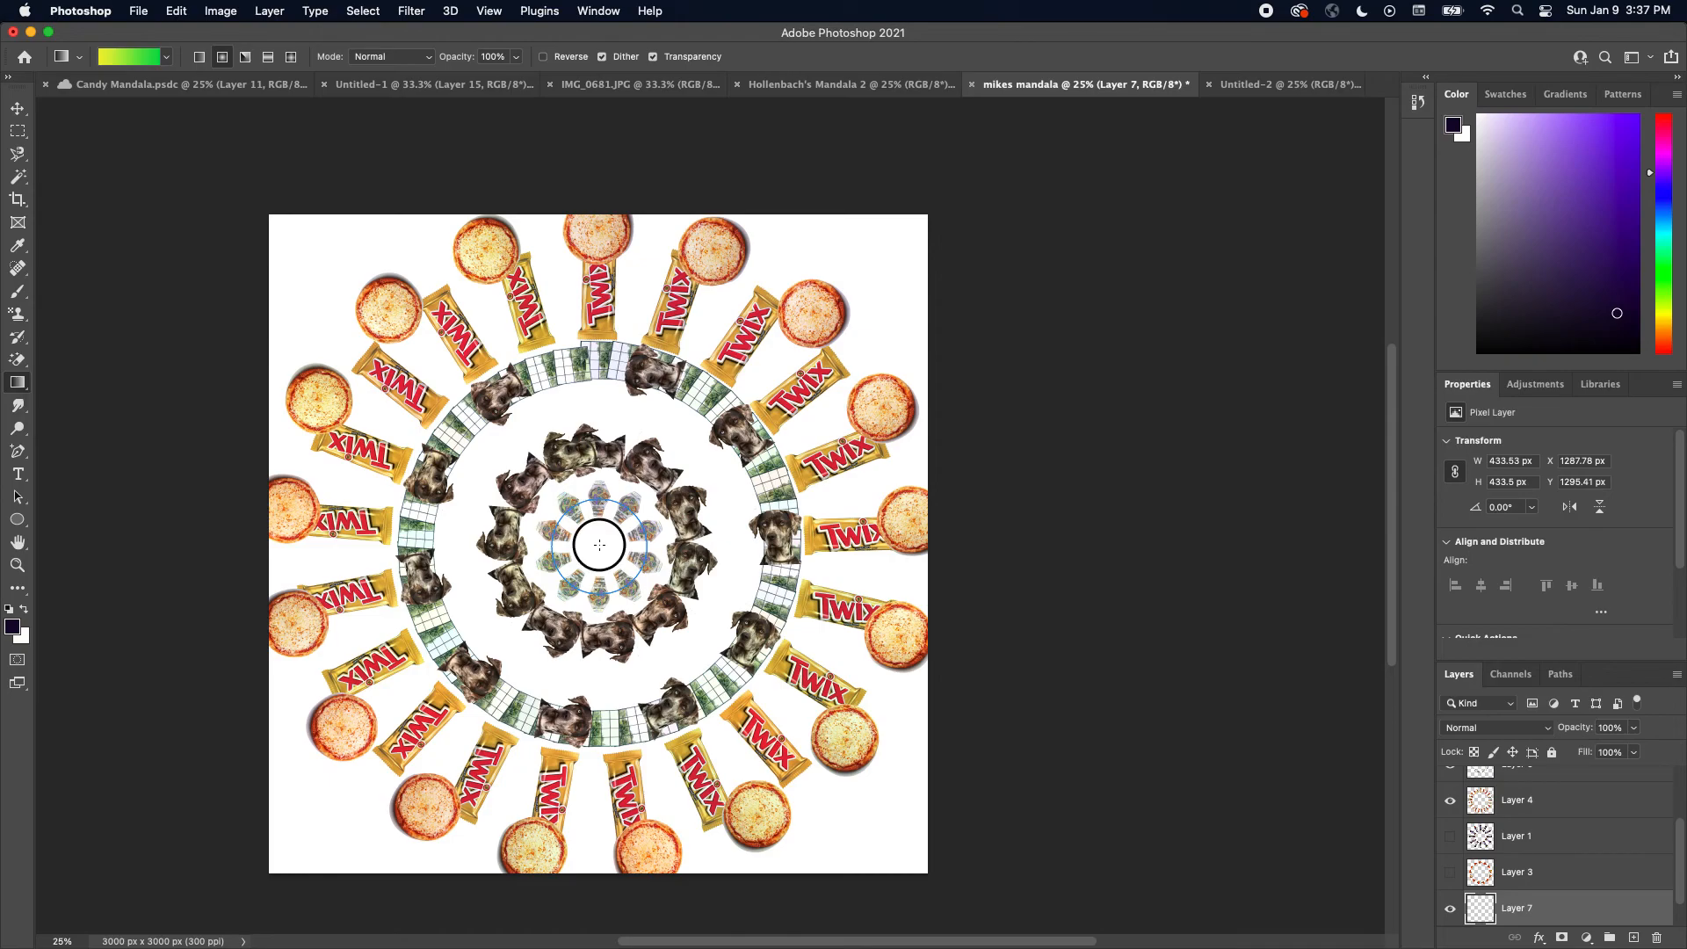
drag(599, 545, 268, 217)
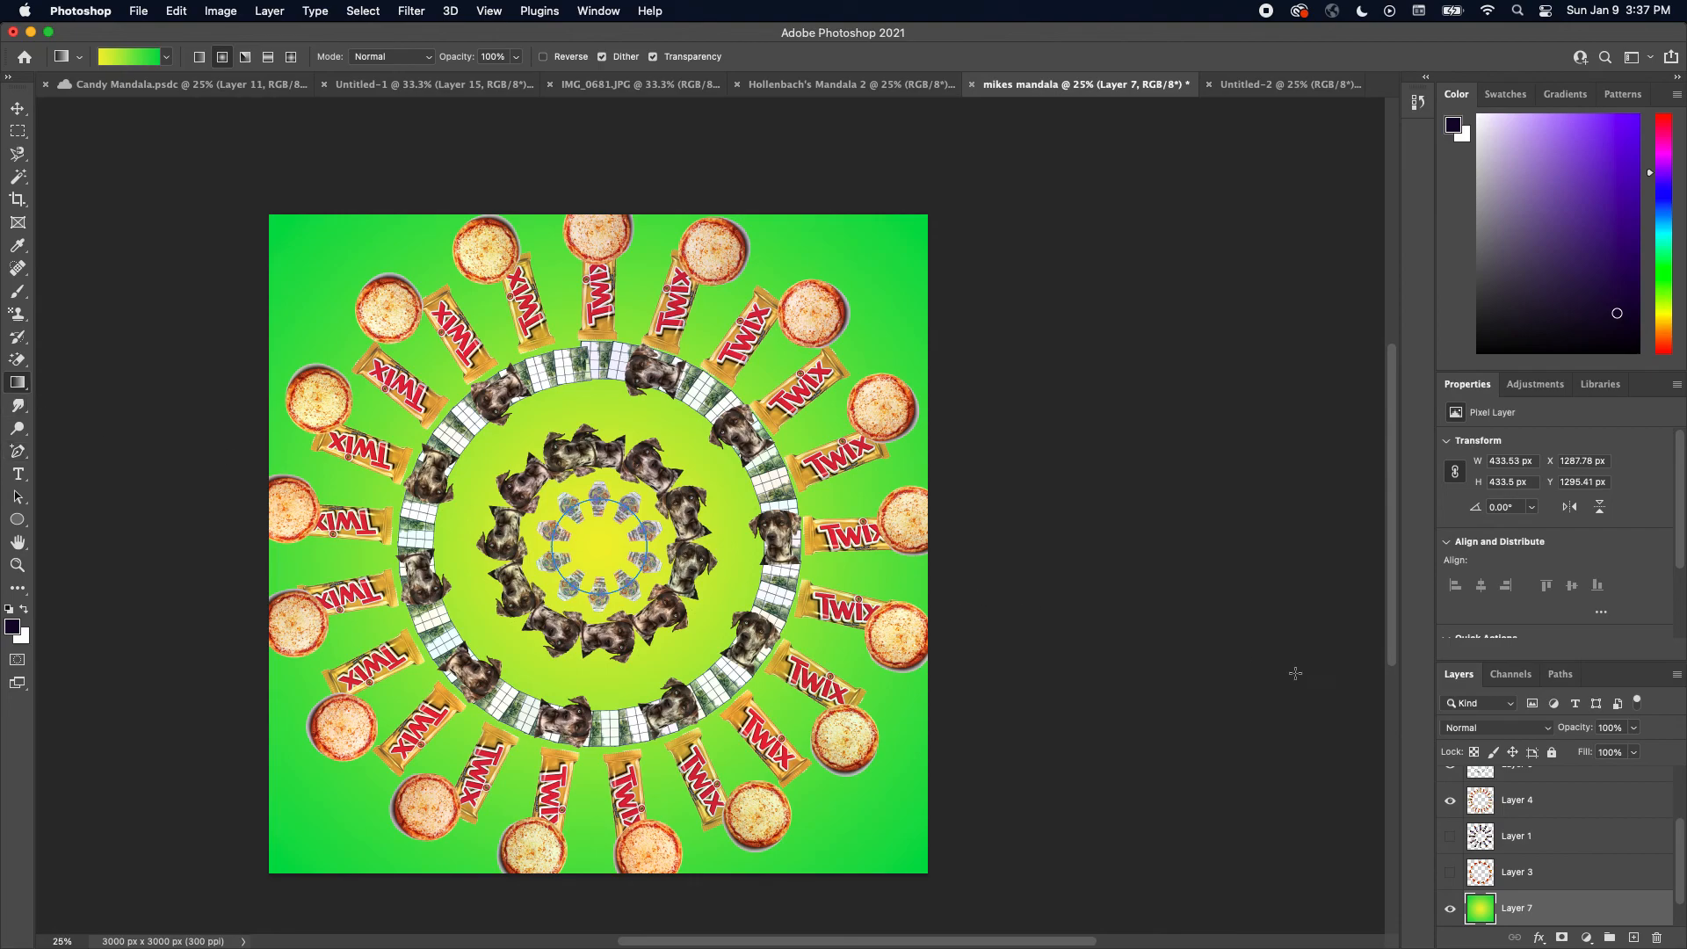
Save the mandala document to cloud documents
click(1598, 837)
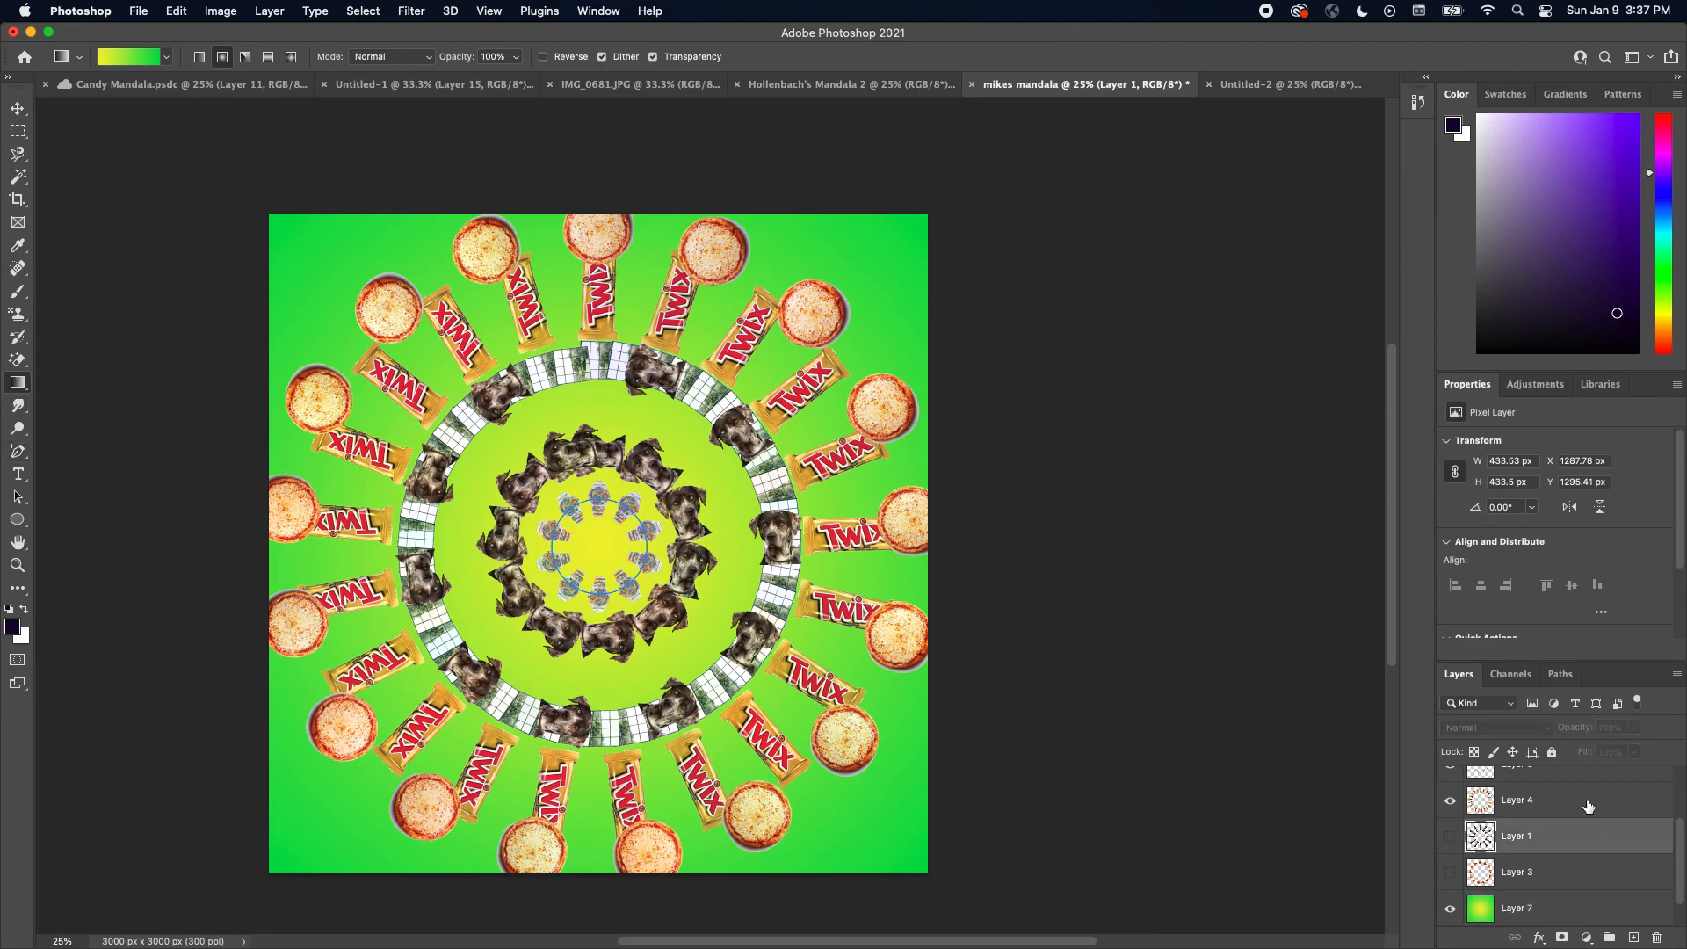
click(1588, 805)
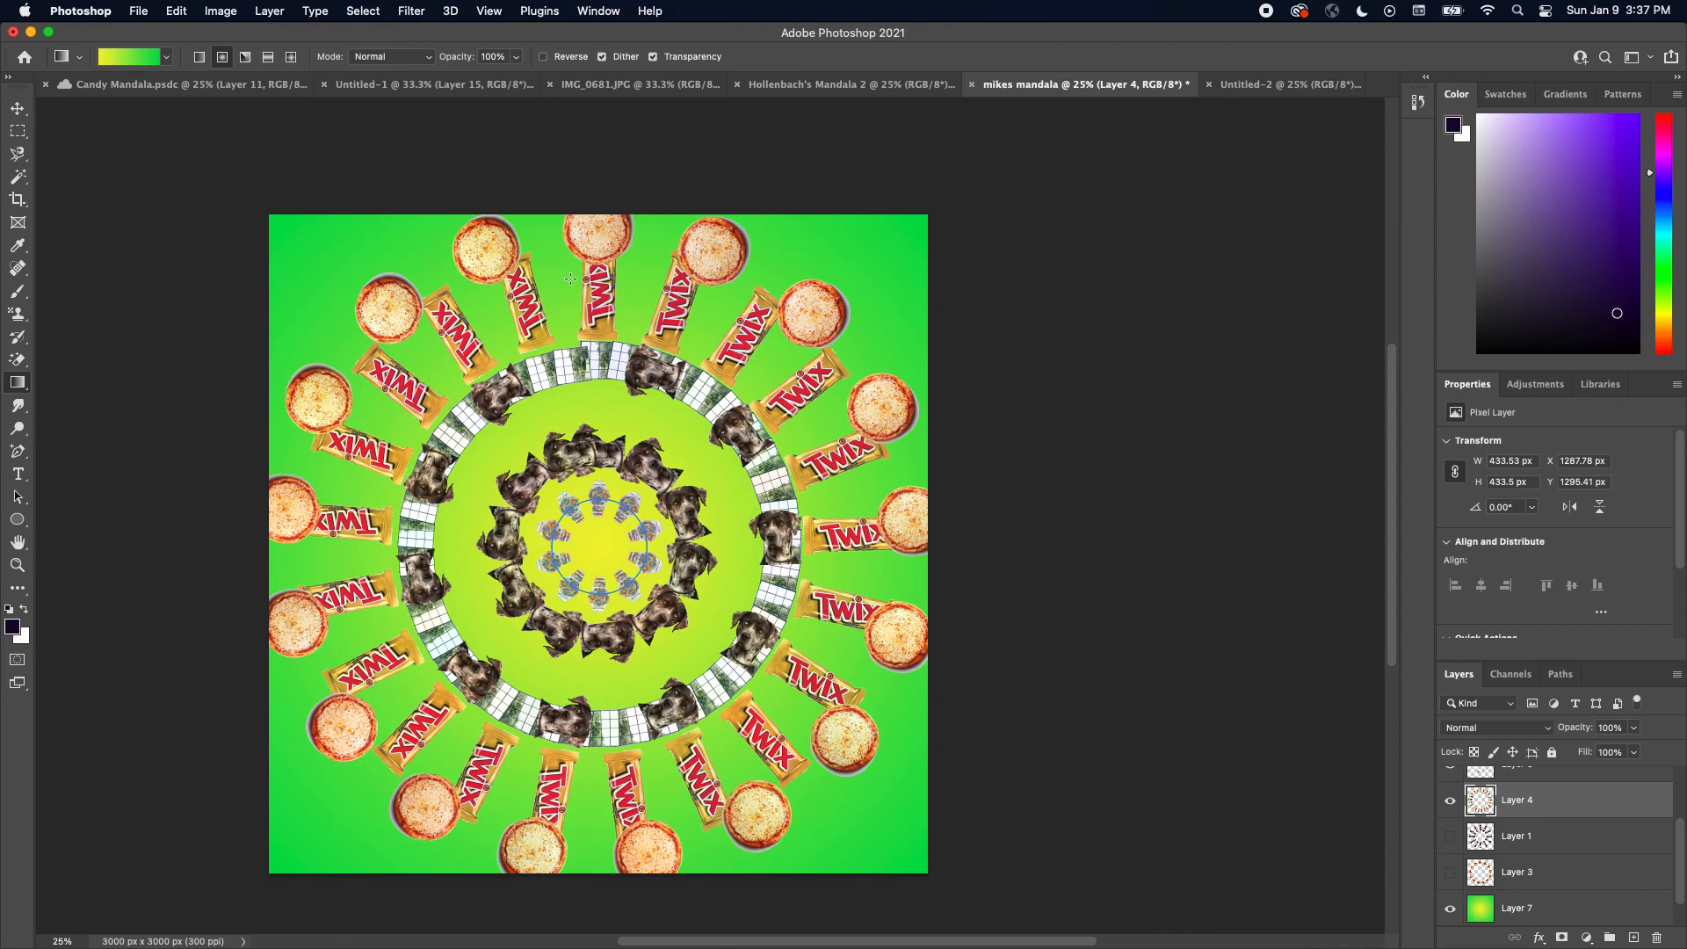
click(138, 11)
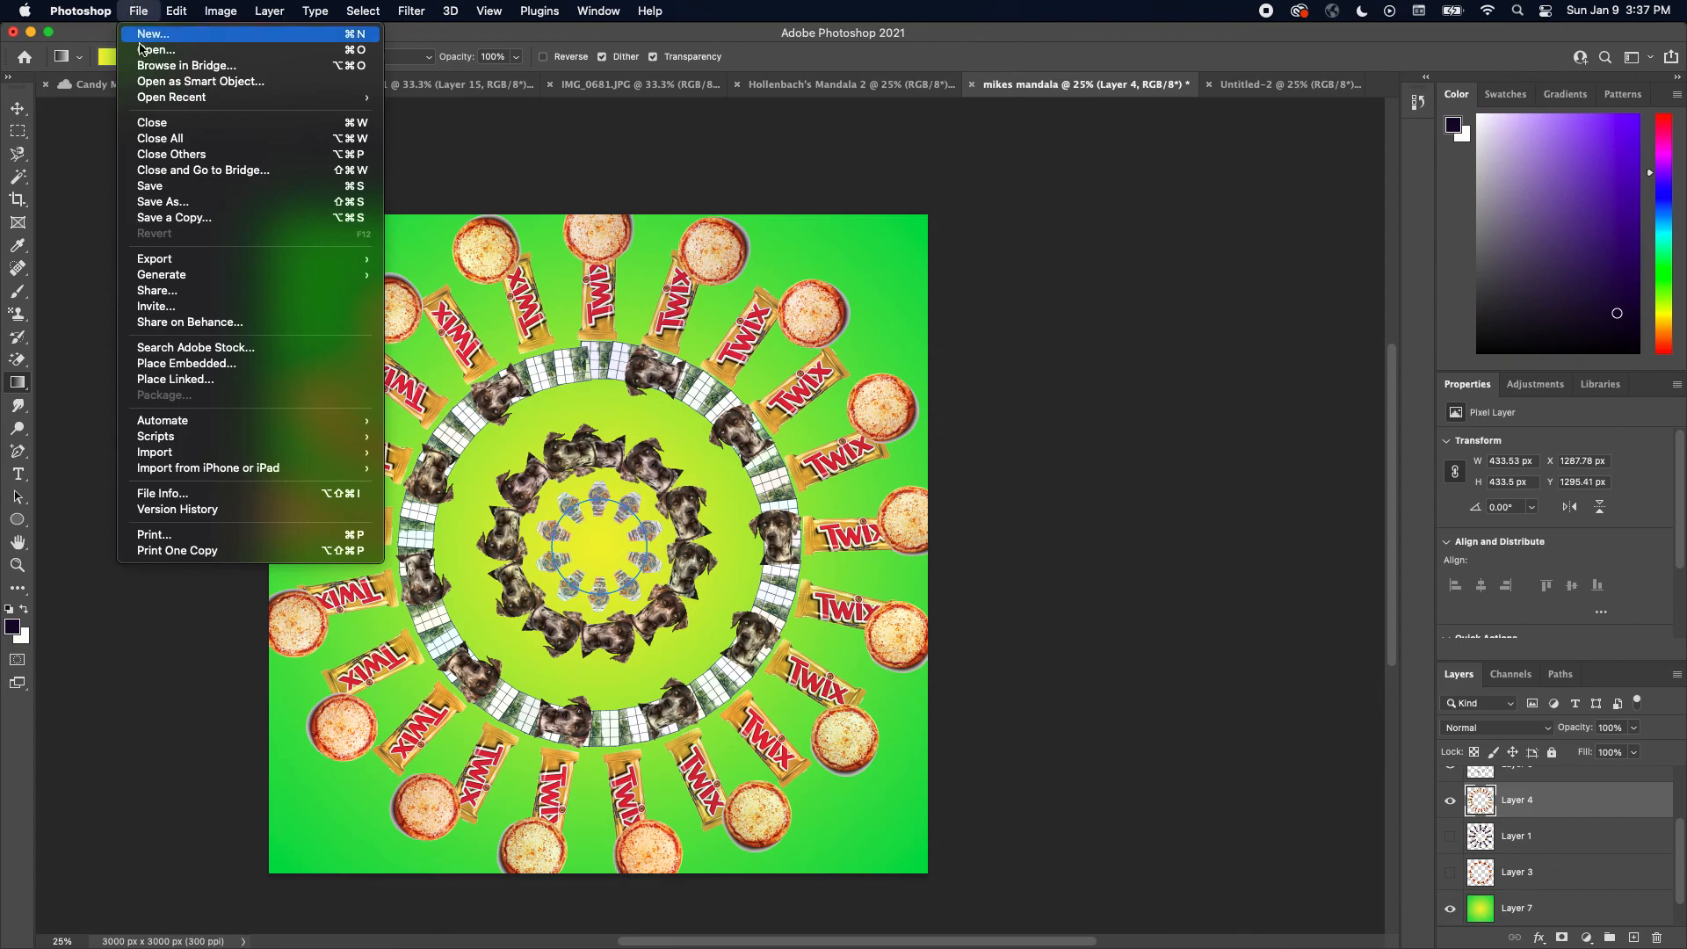
click(174, 186)
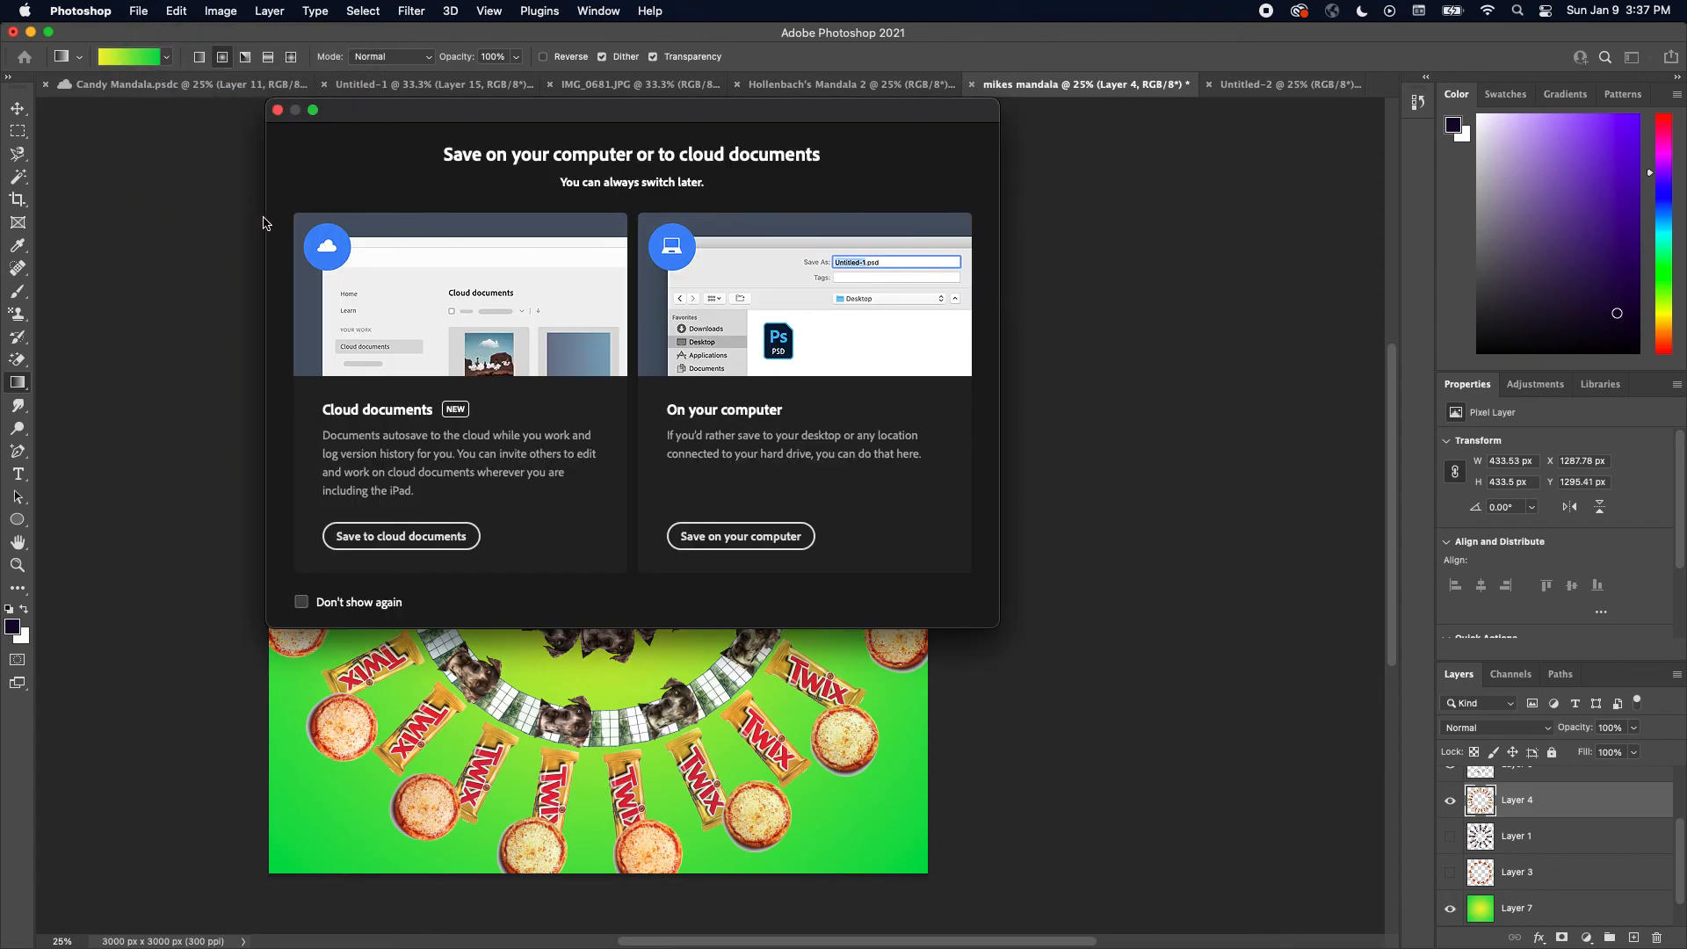
click(401, 537)
click(946, 602)
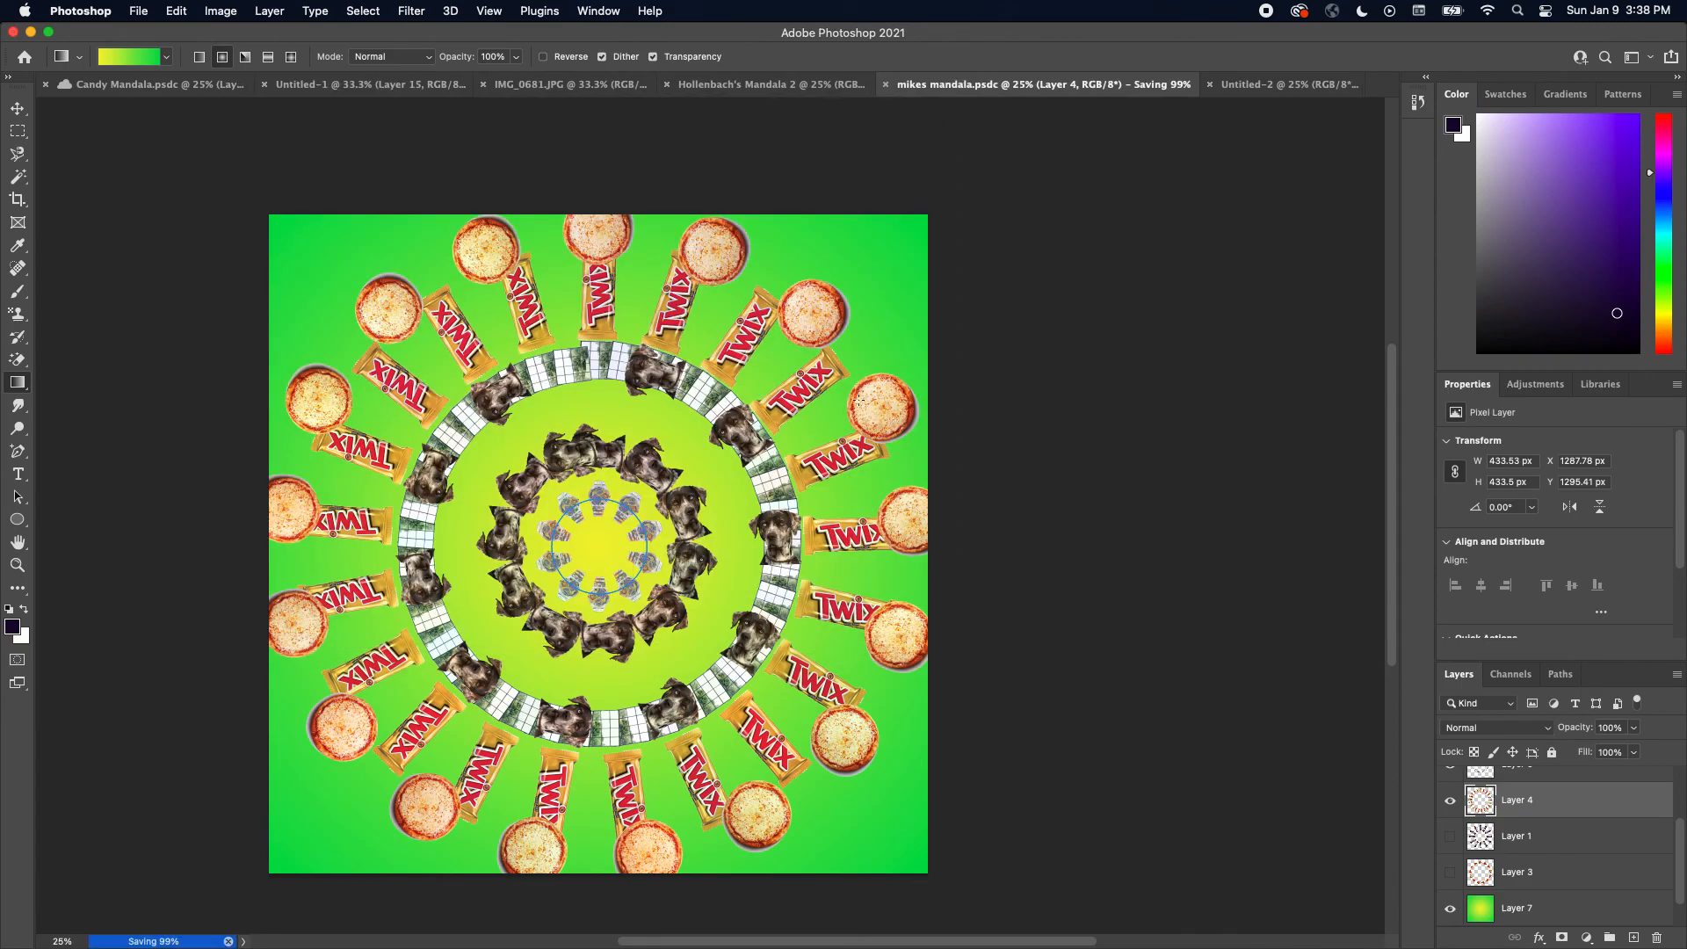